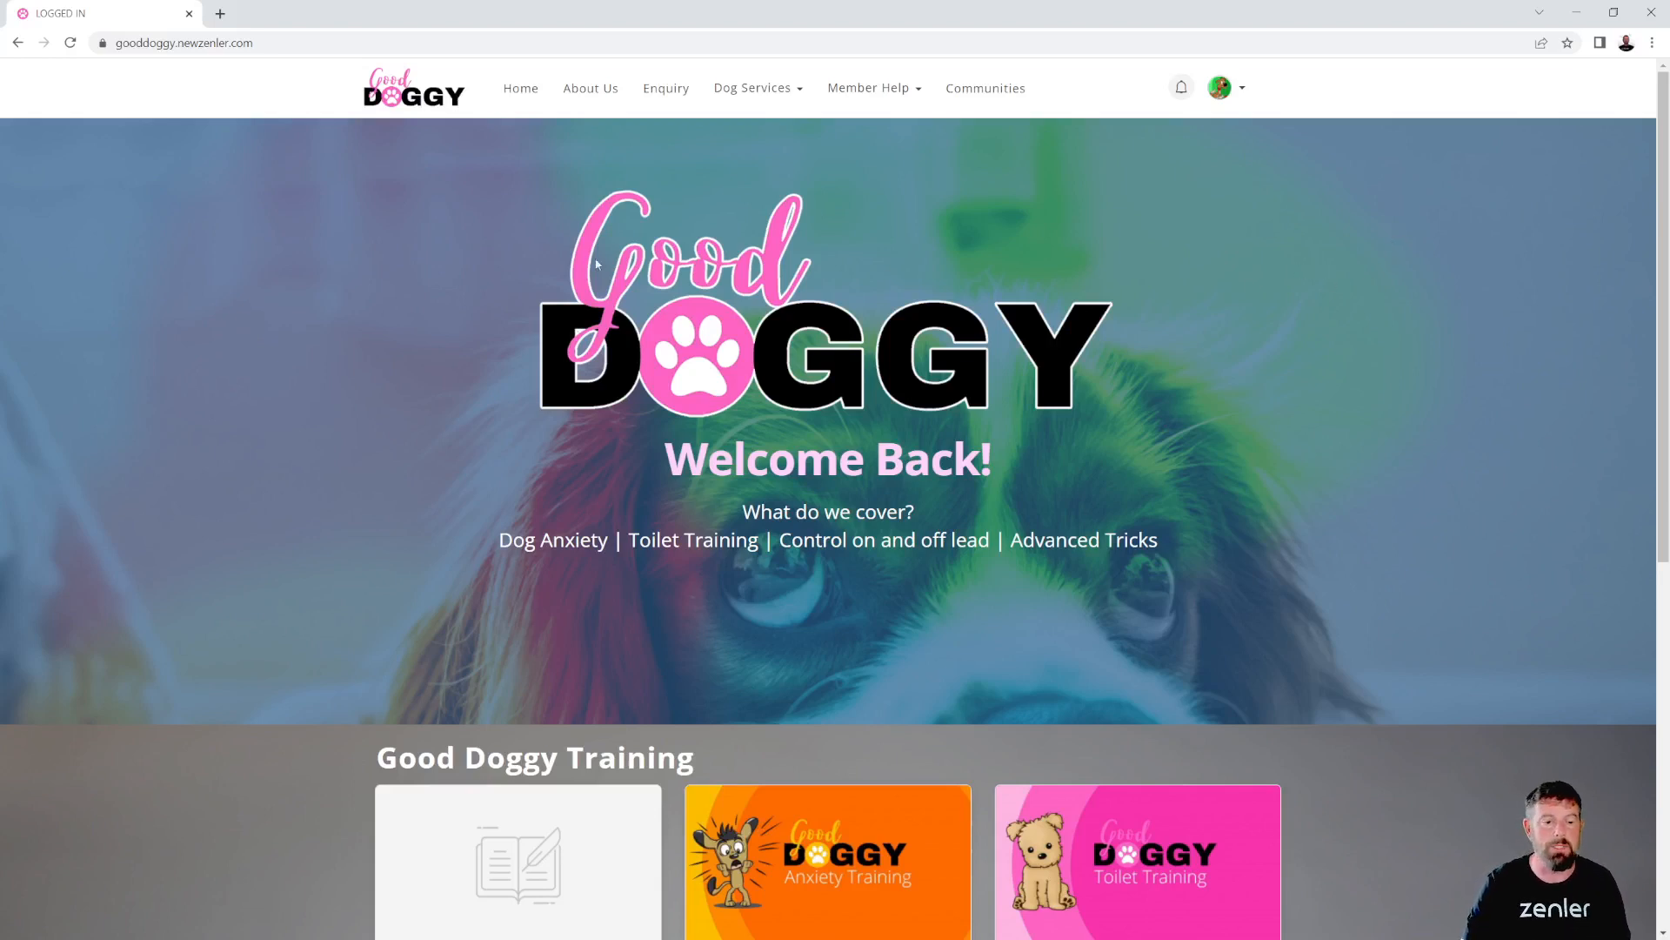
Step: Copy the Good Doggy site address and open gooddoggy.newzenler.com in a new incognito window
click(174, 42)
key(ctrl+c)
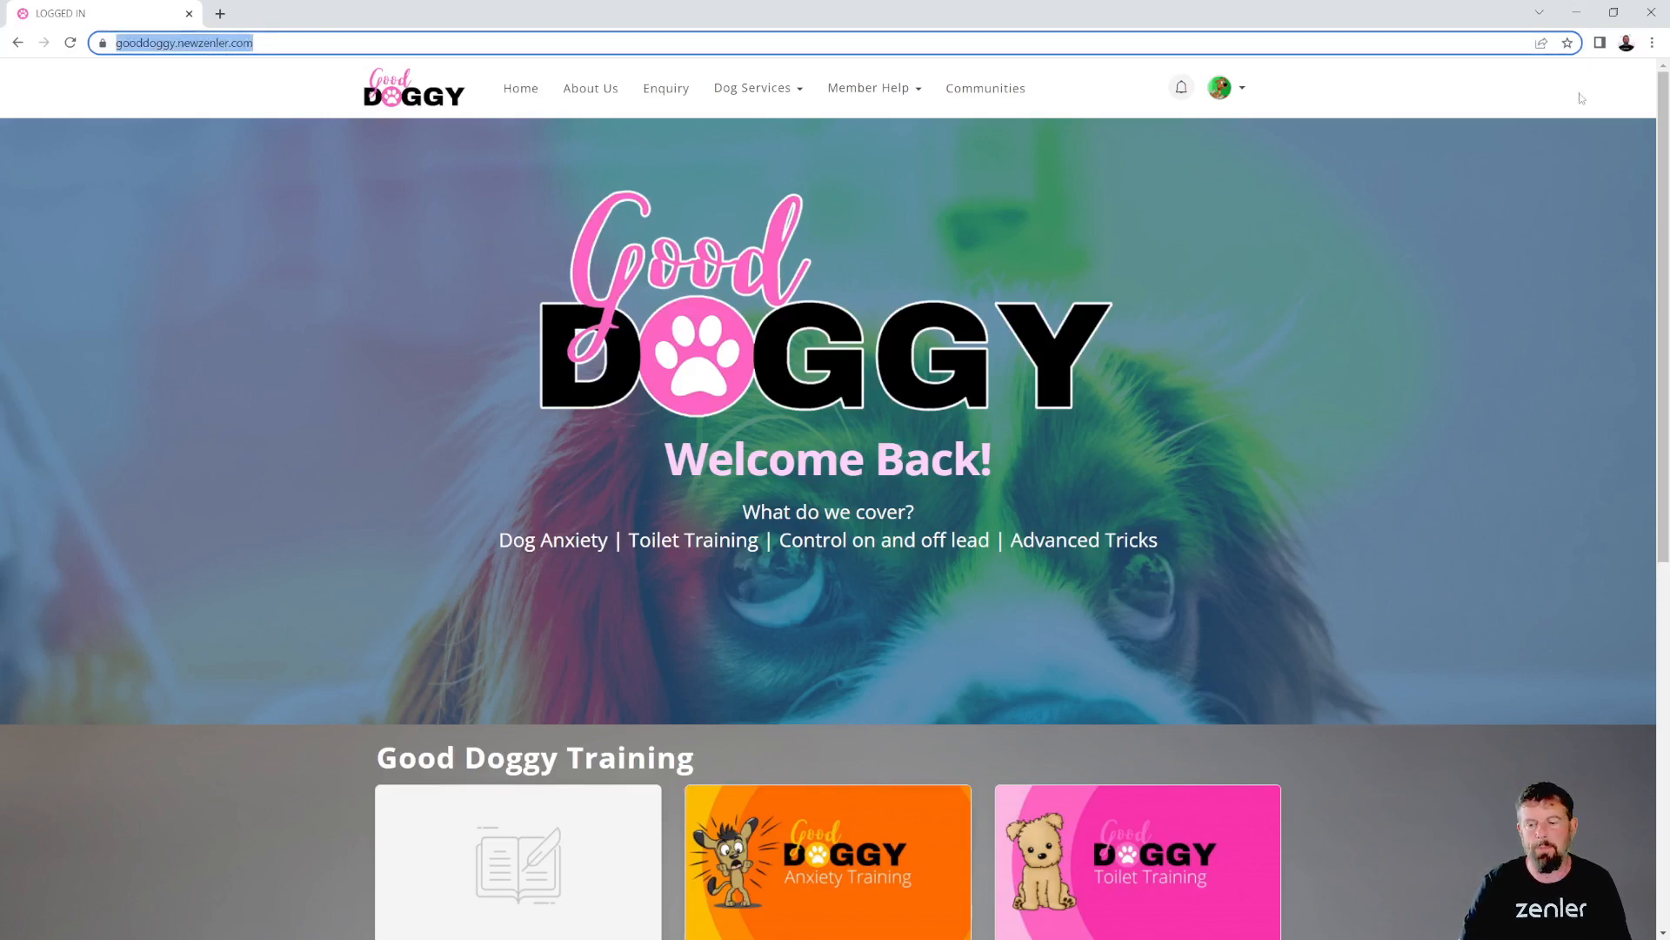
click(1652, 44)
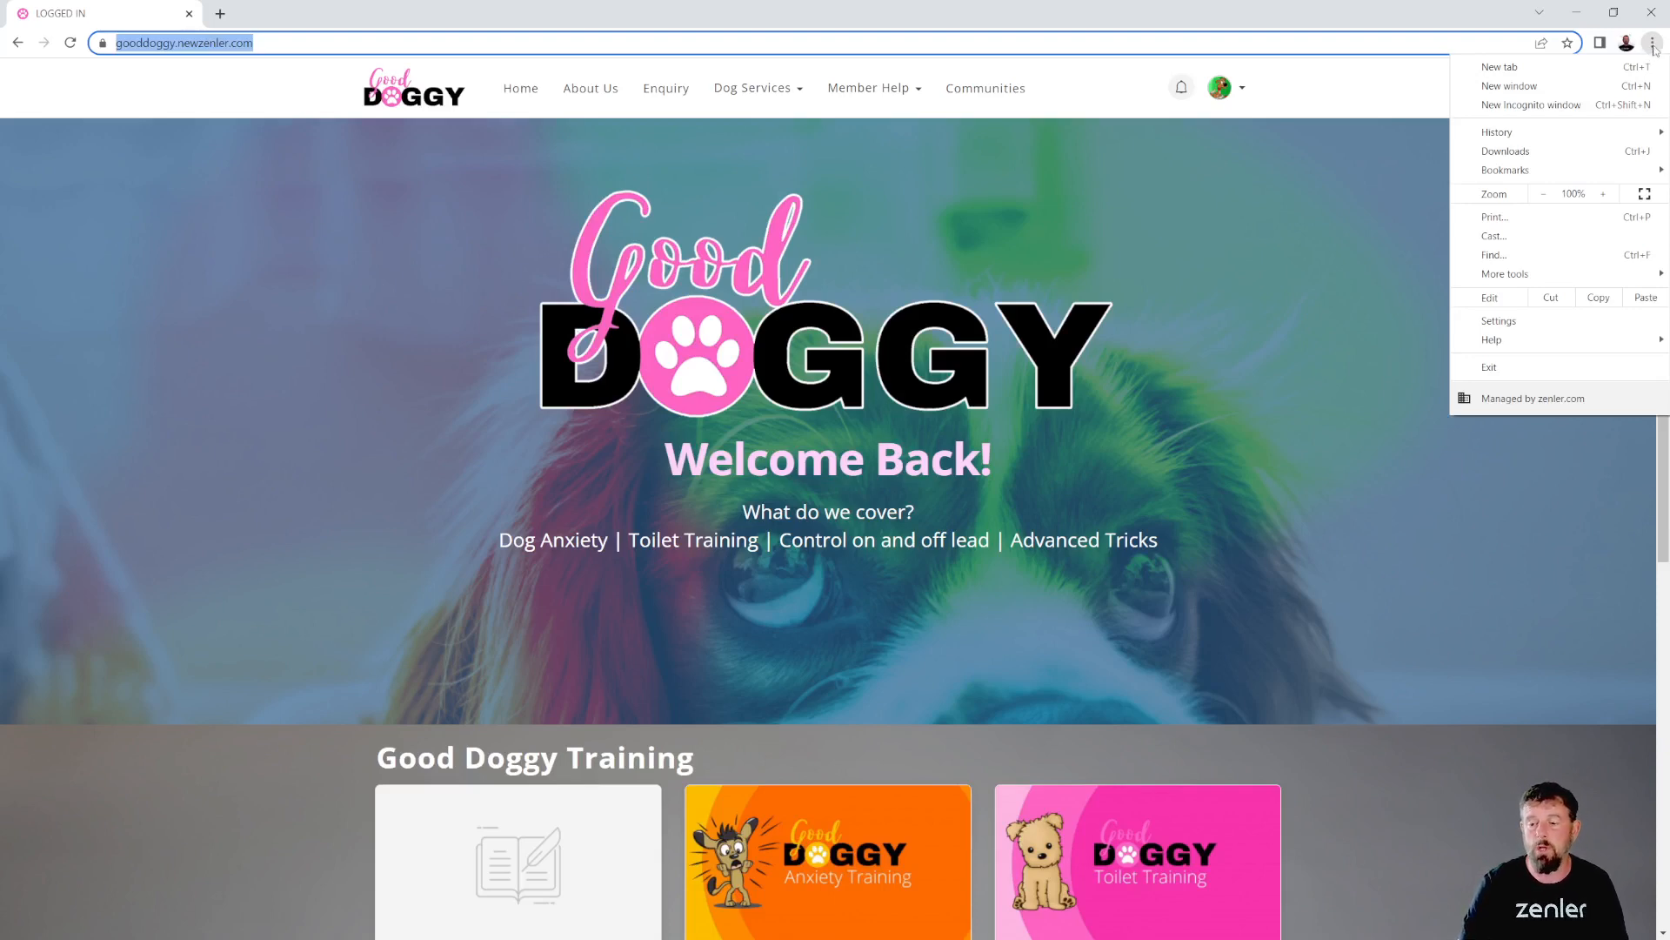
click(1538, 105)
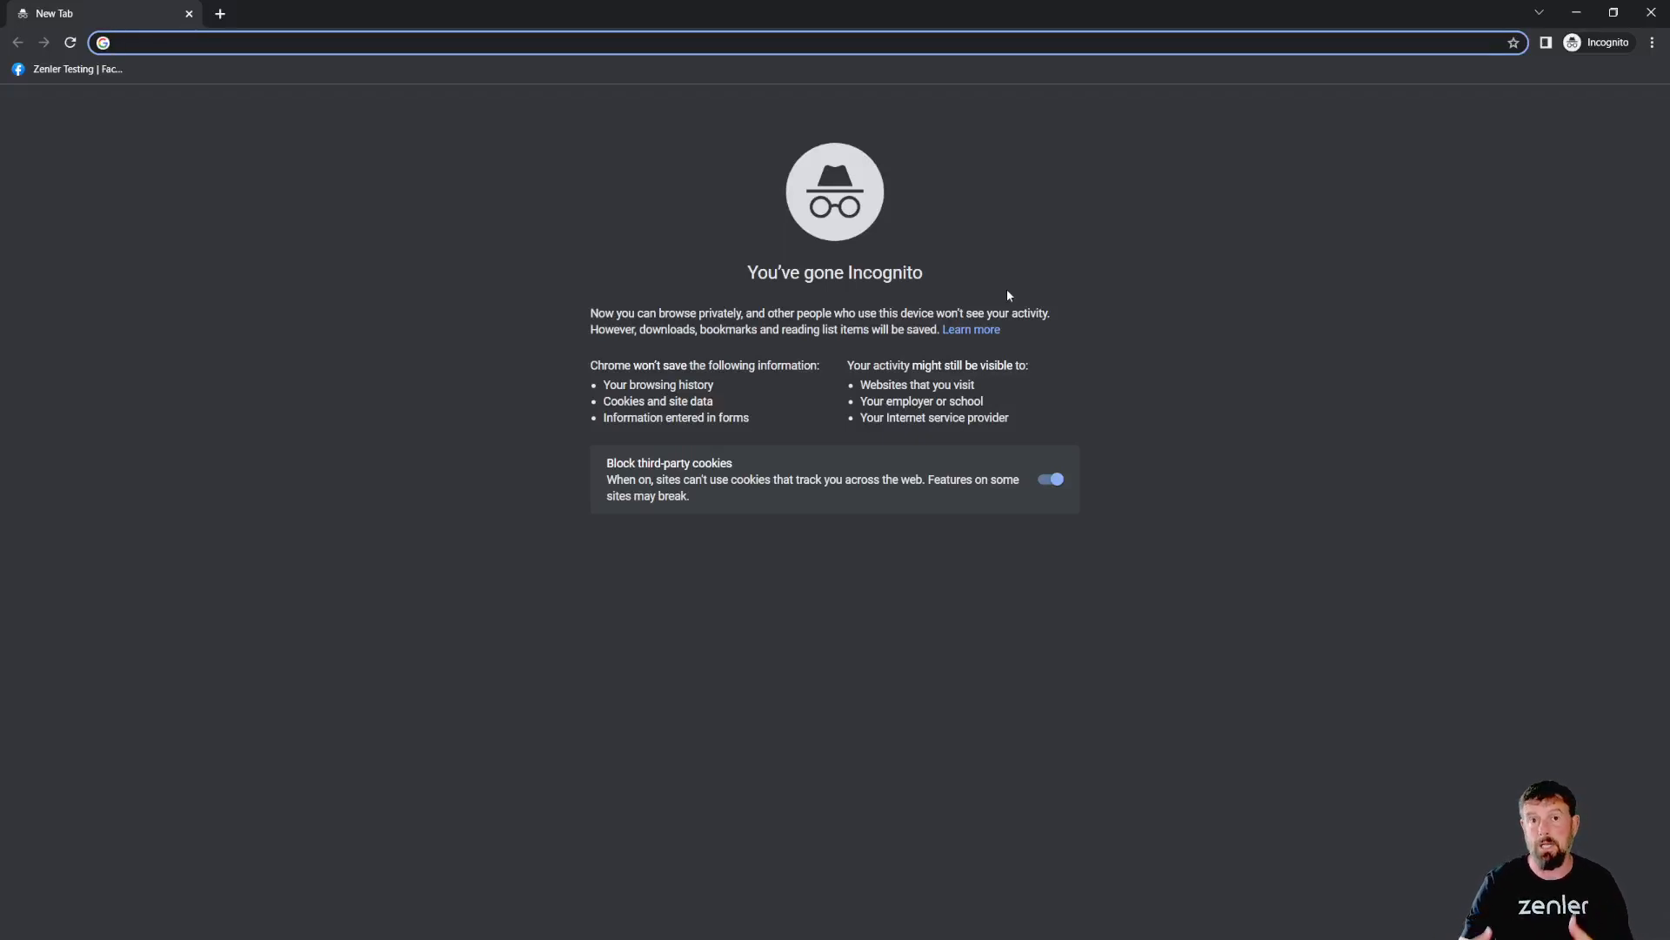
key(ctrl+v)
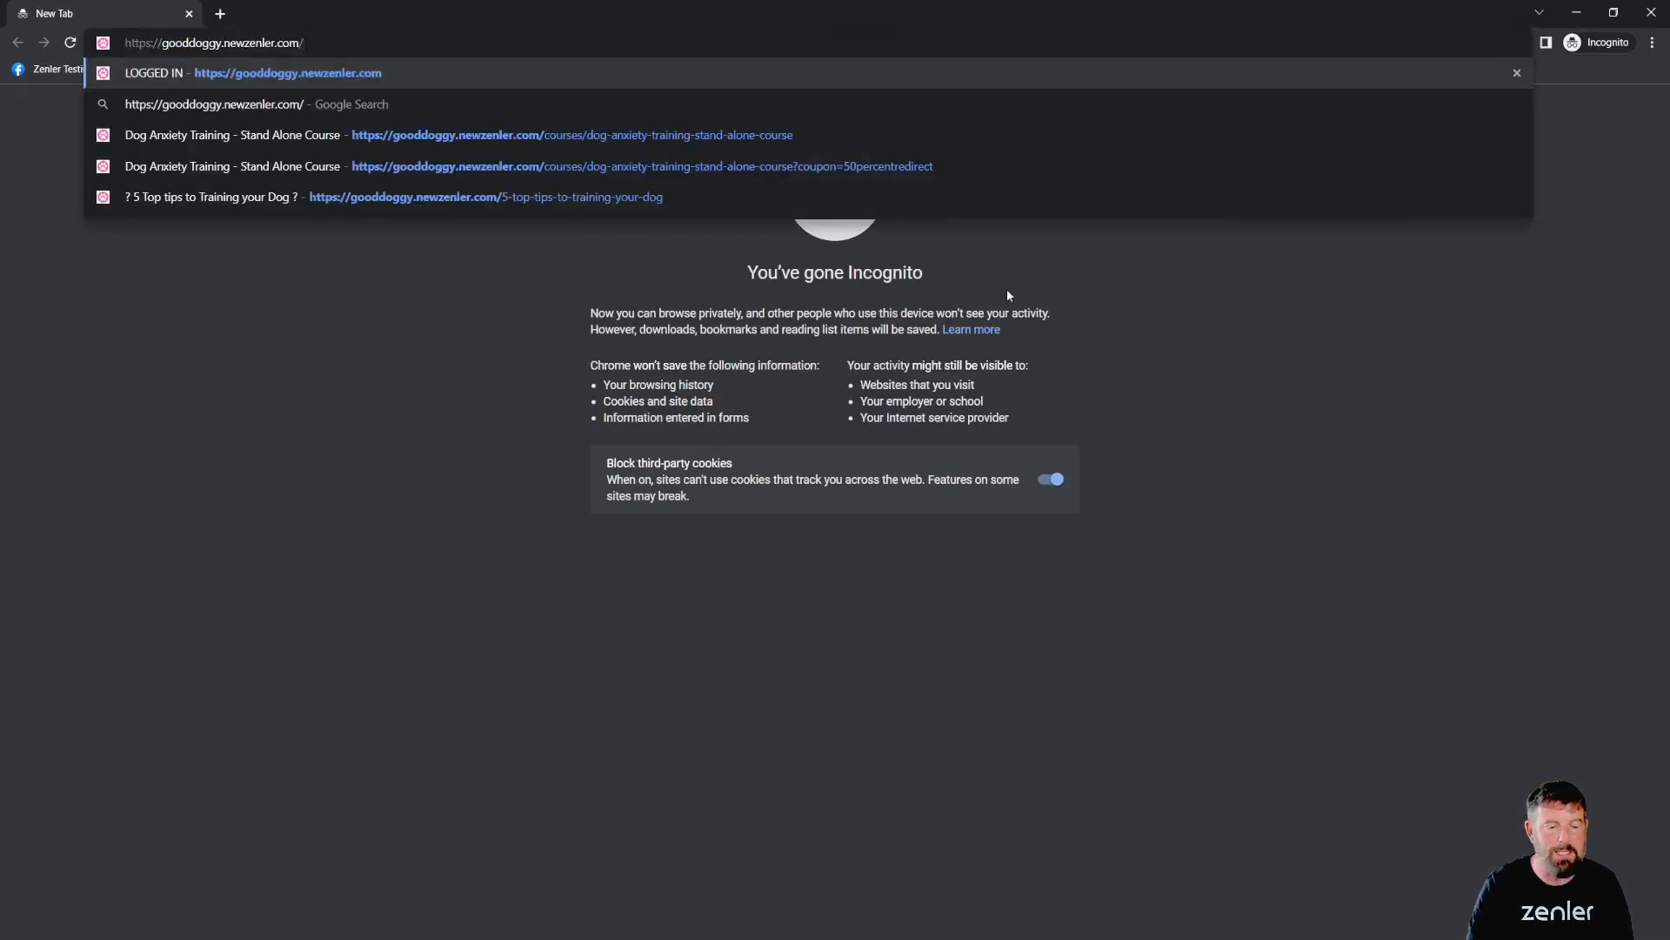
key(Return)
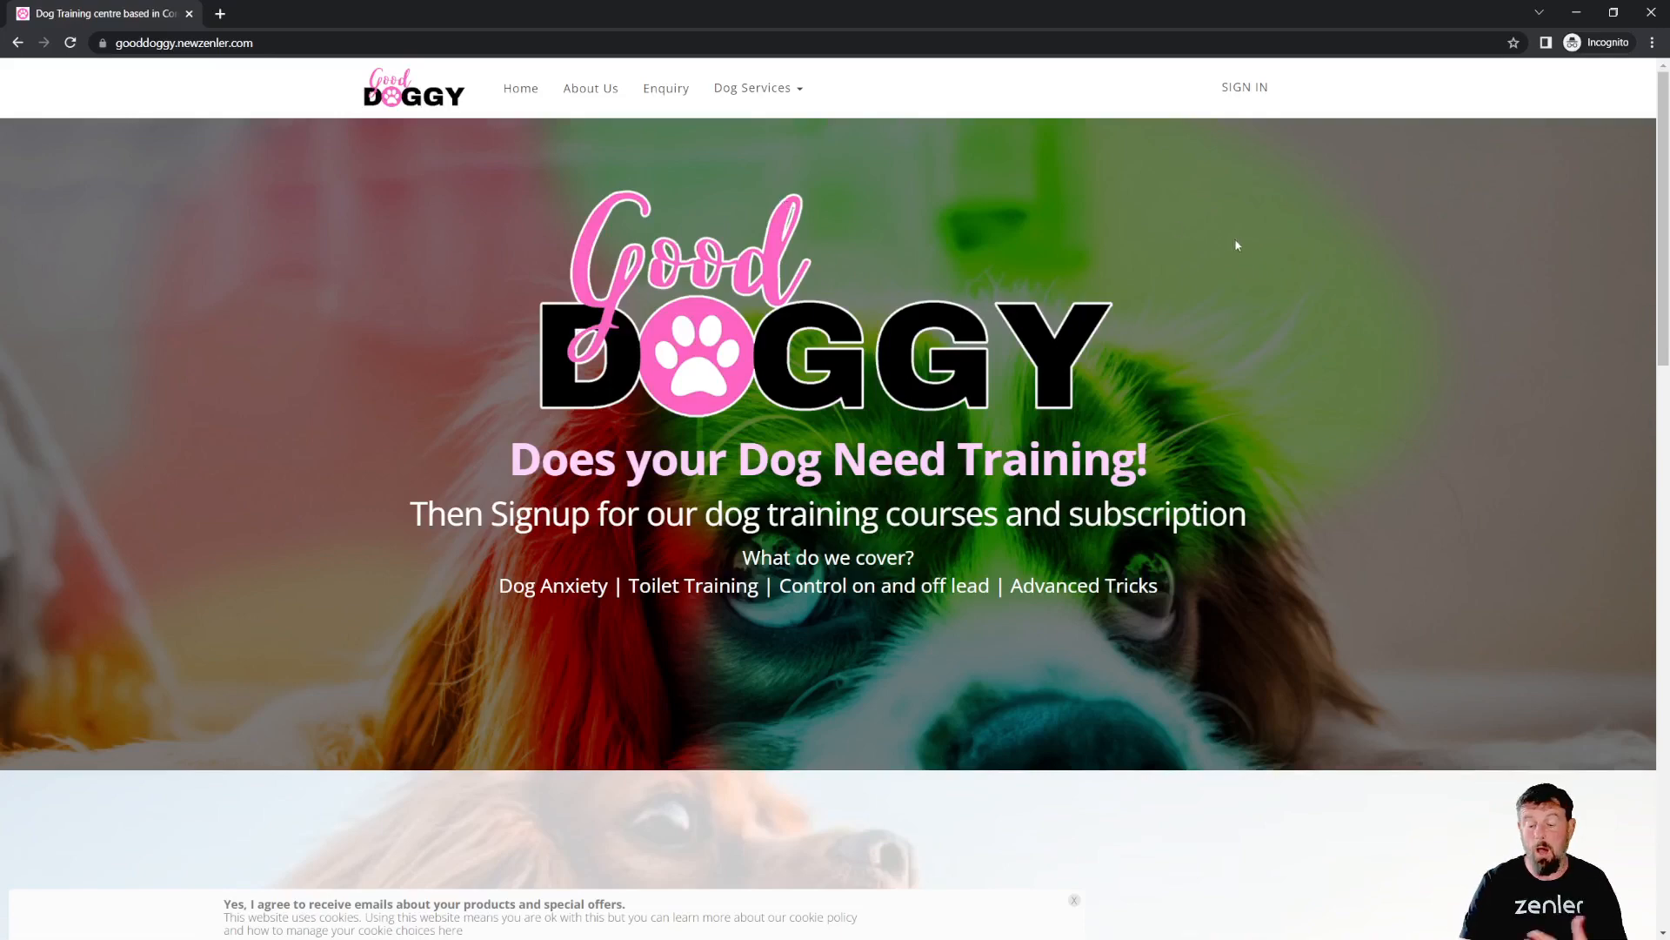
Step: View the logged-out home page and the sign-in page with its login form, and close the incognito window
scroll(1218, 264, down, 10)
scroll(1213, 264, up, 10)
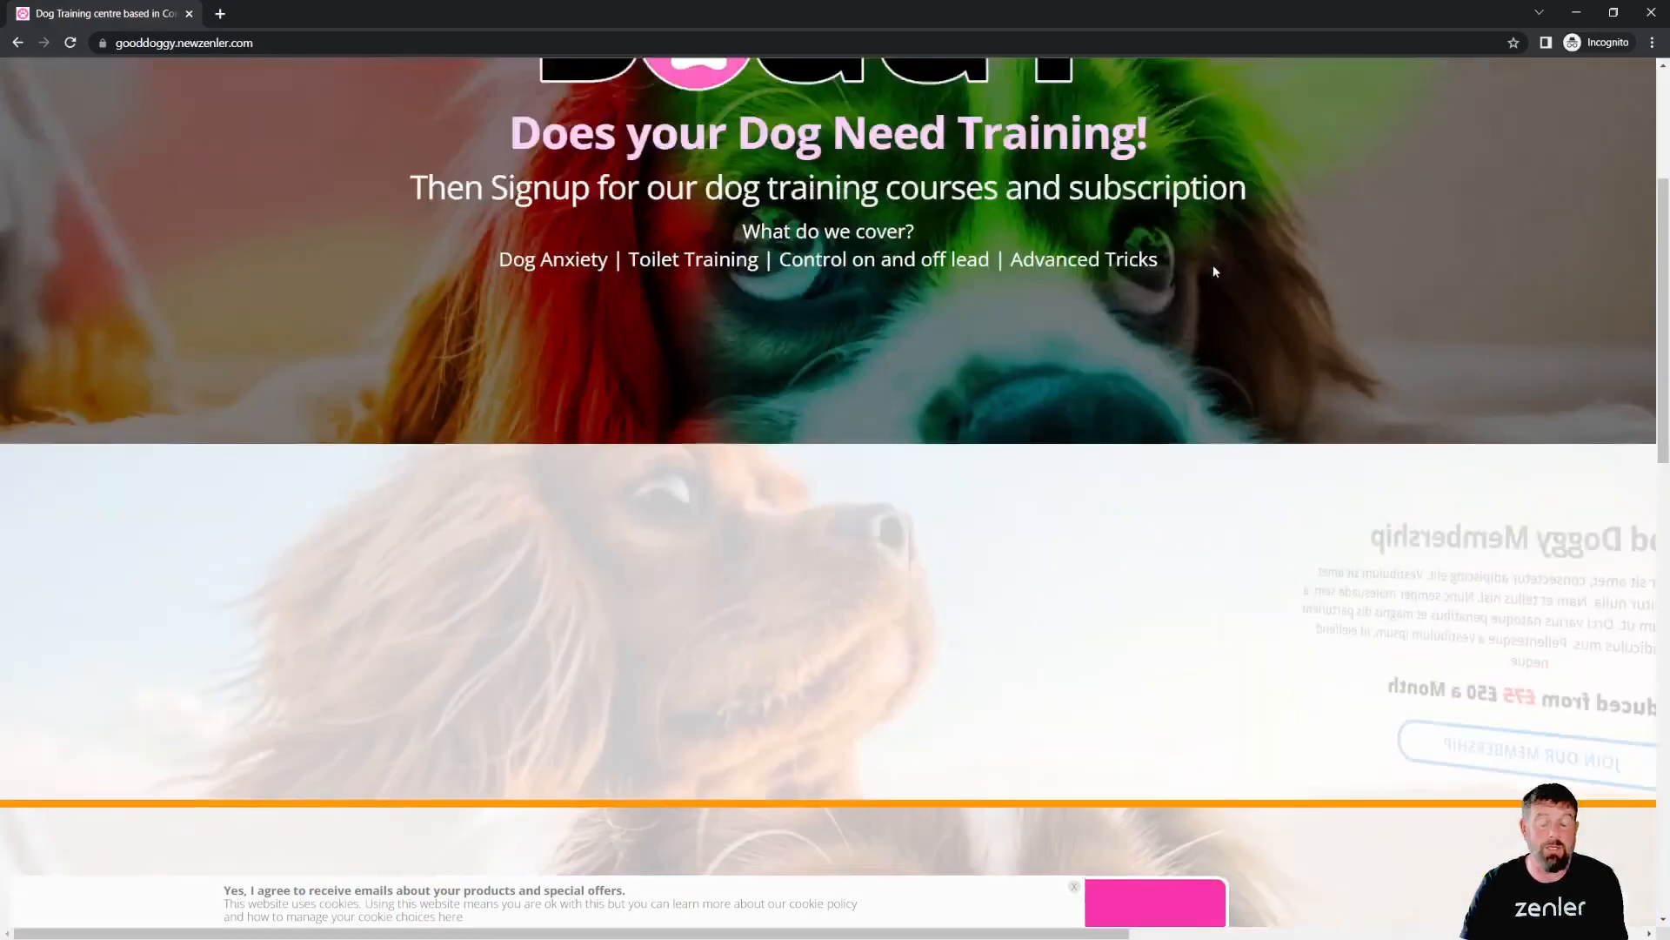
click(1244, 87)
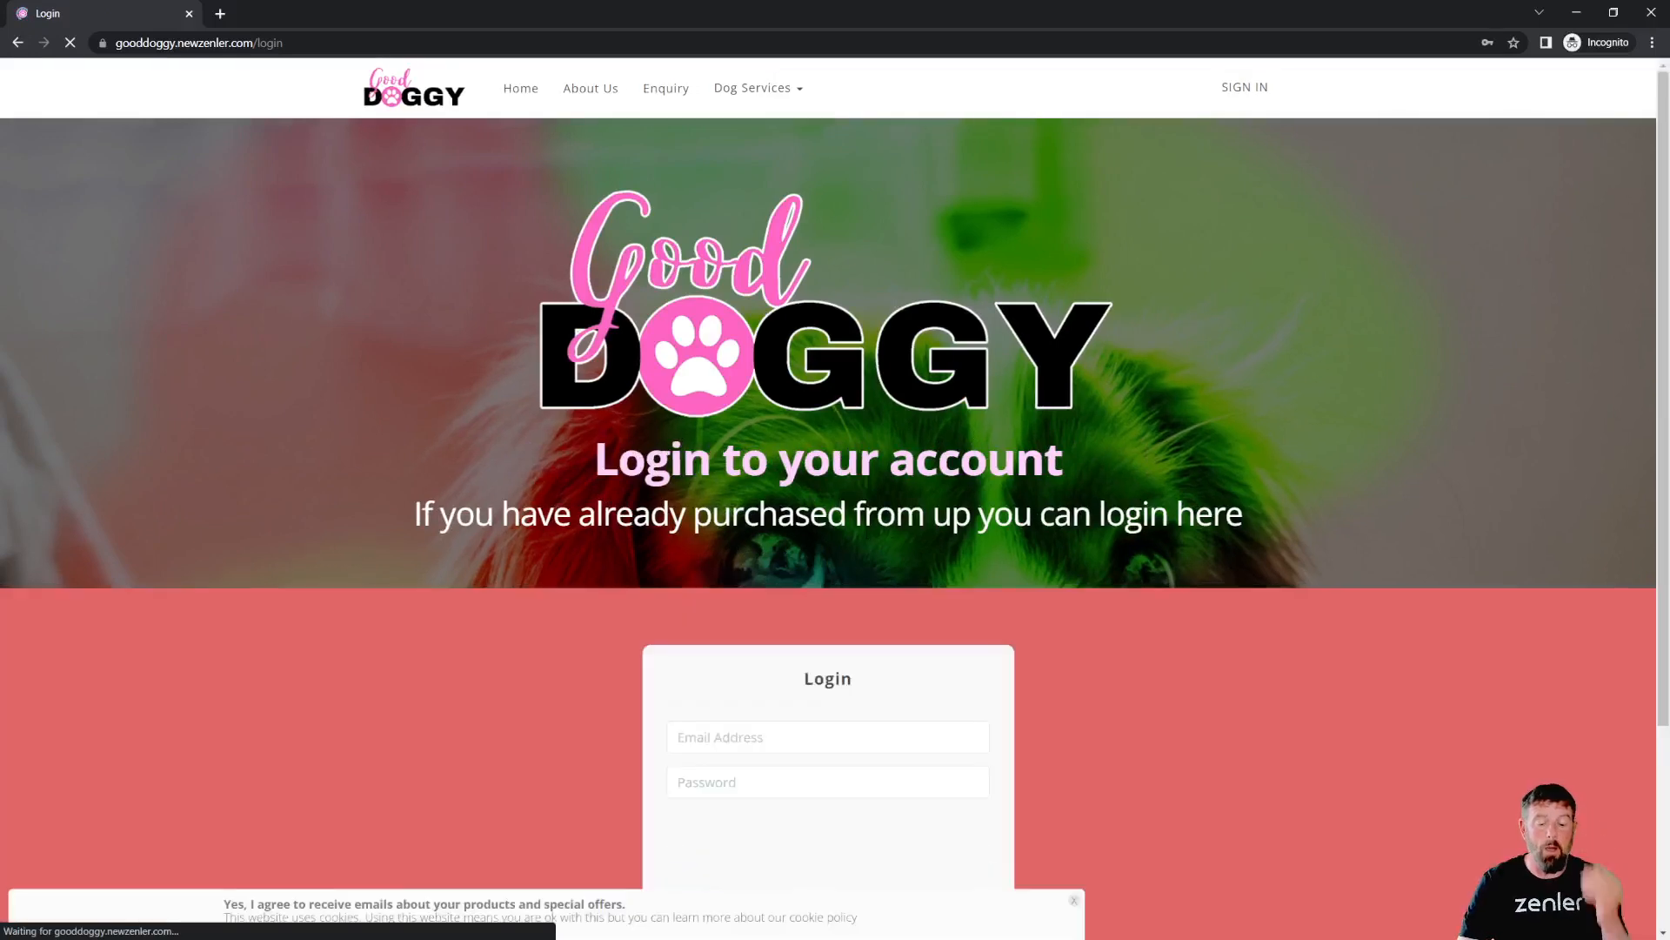
scroll(903, 543, down, 3)
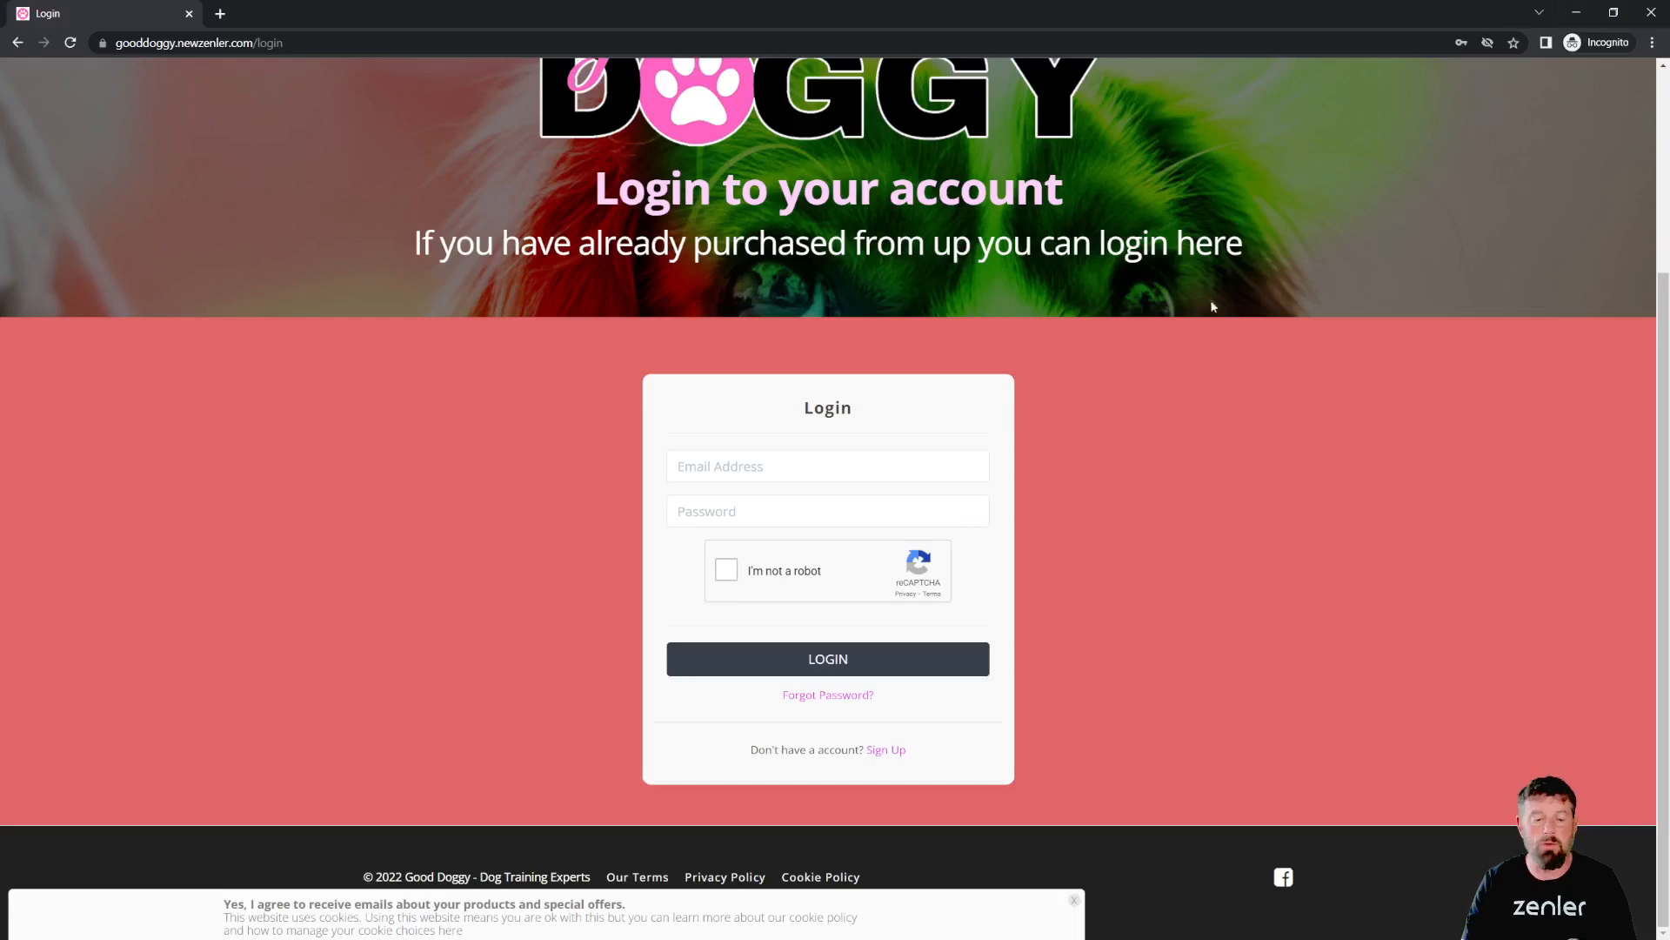
click(1651, 14)
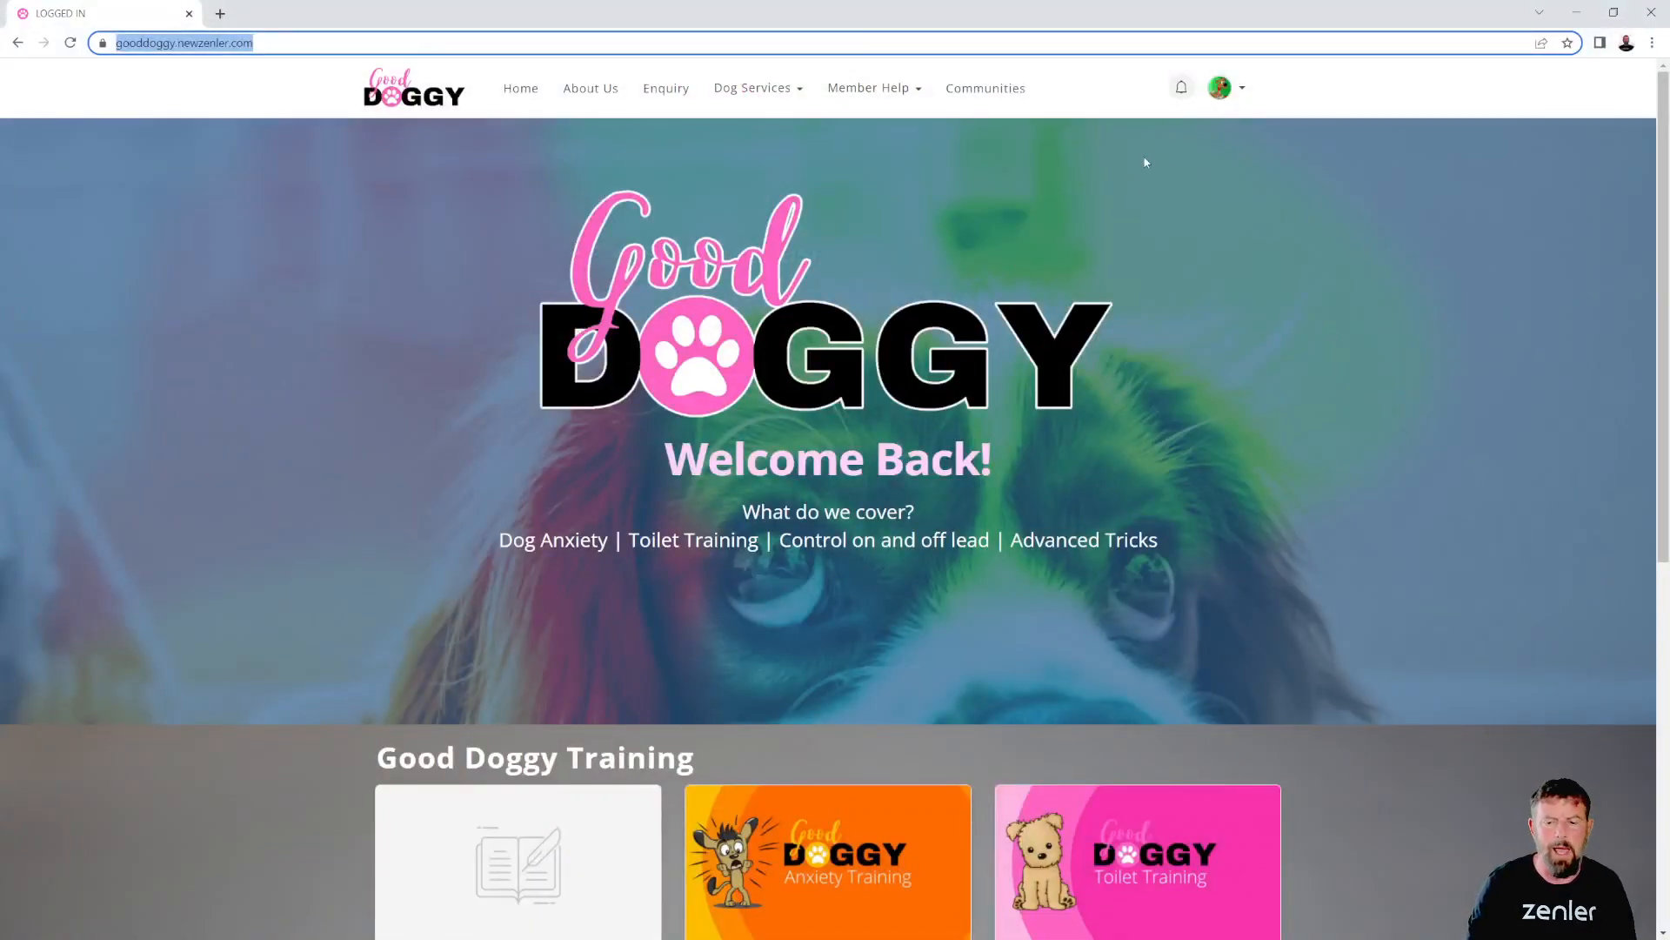
Step: Open the site's admin area and go to the list of people with the Student role
click(1240, 88)
click(1105, 209)
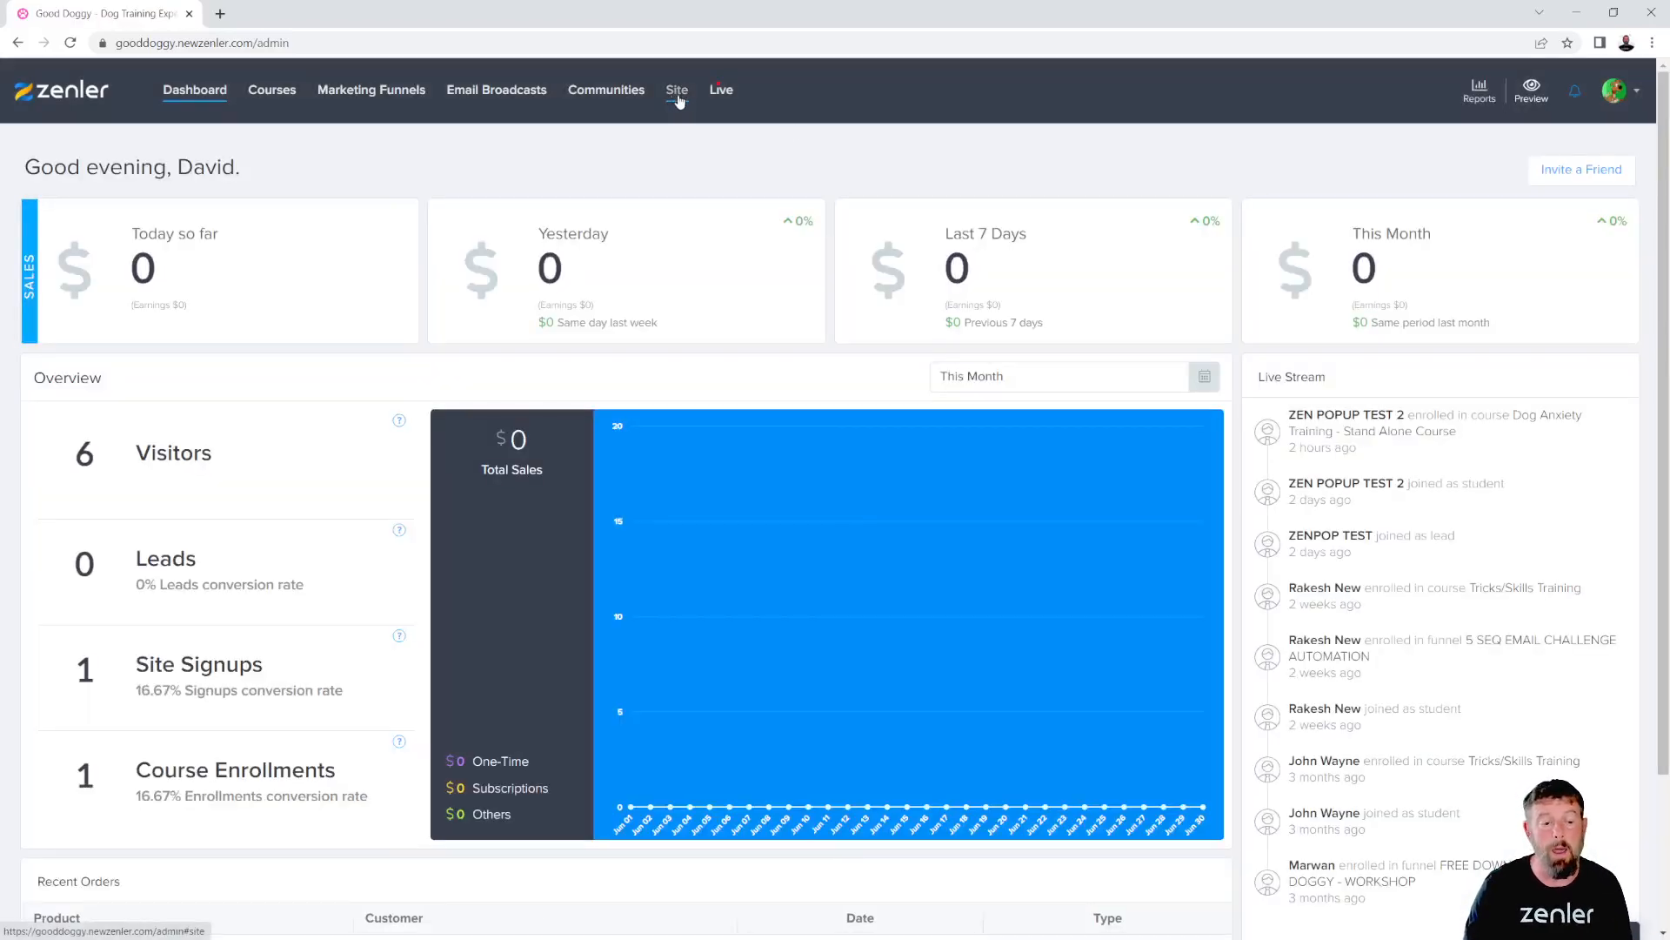
click(677, 93)
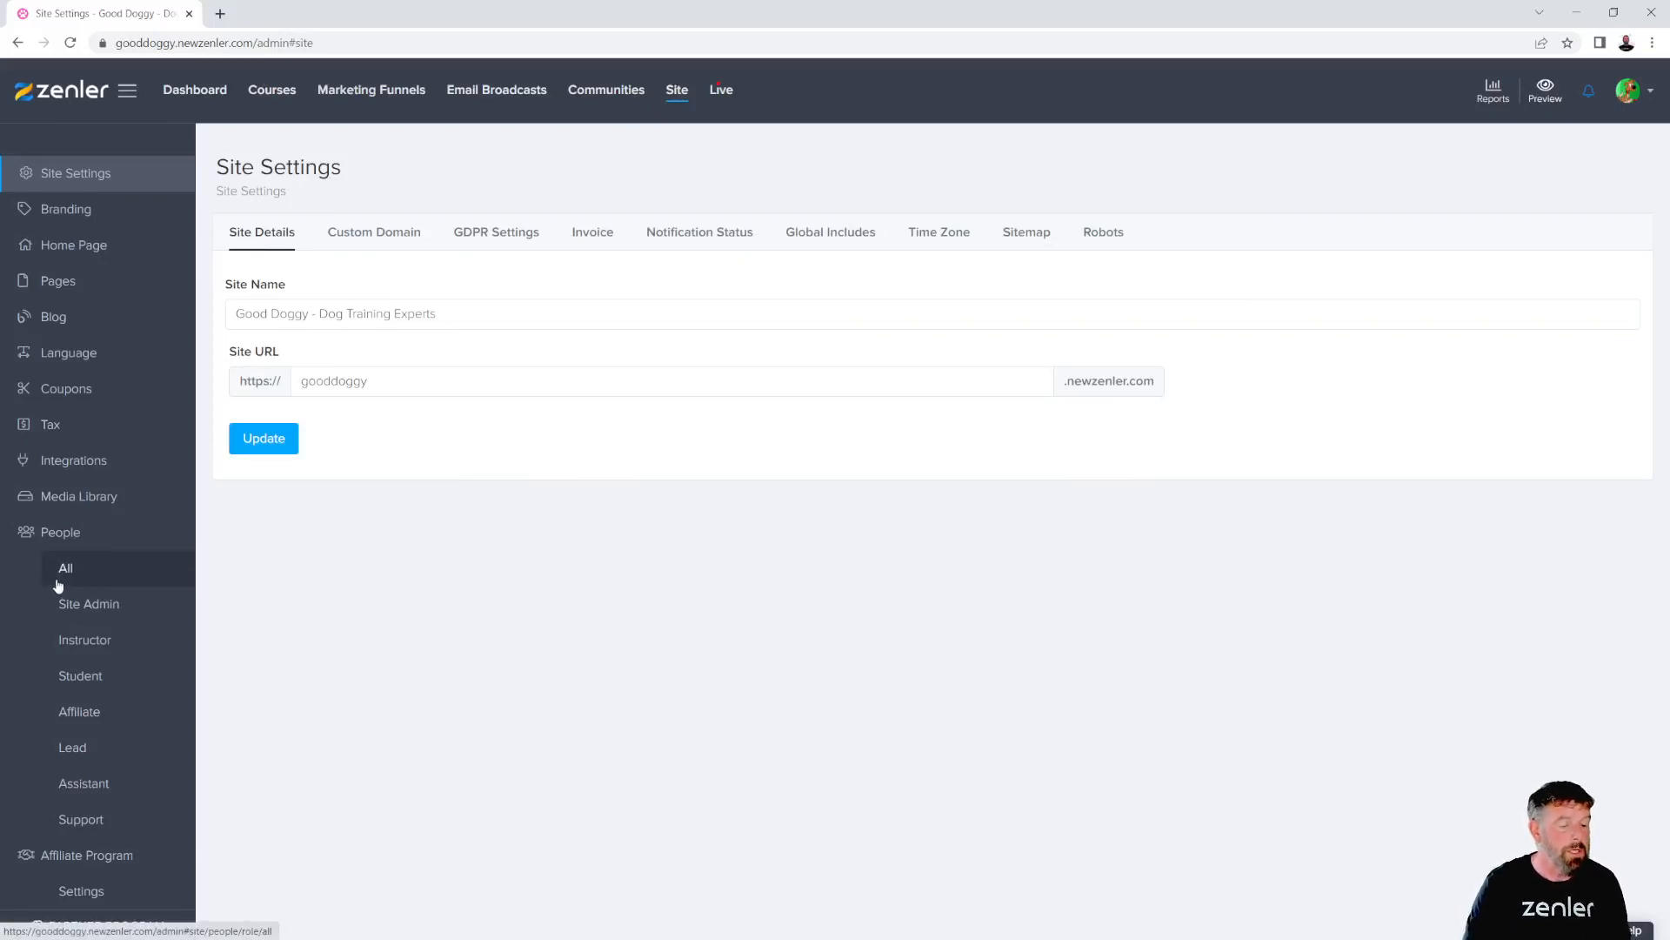
click(86, 681)
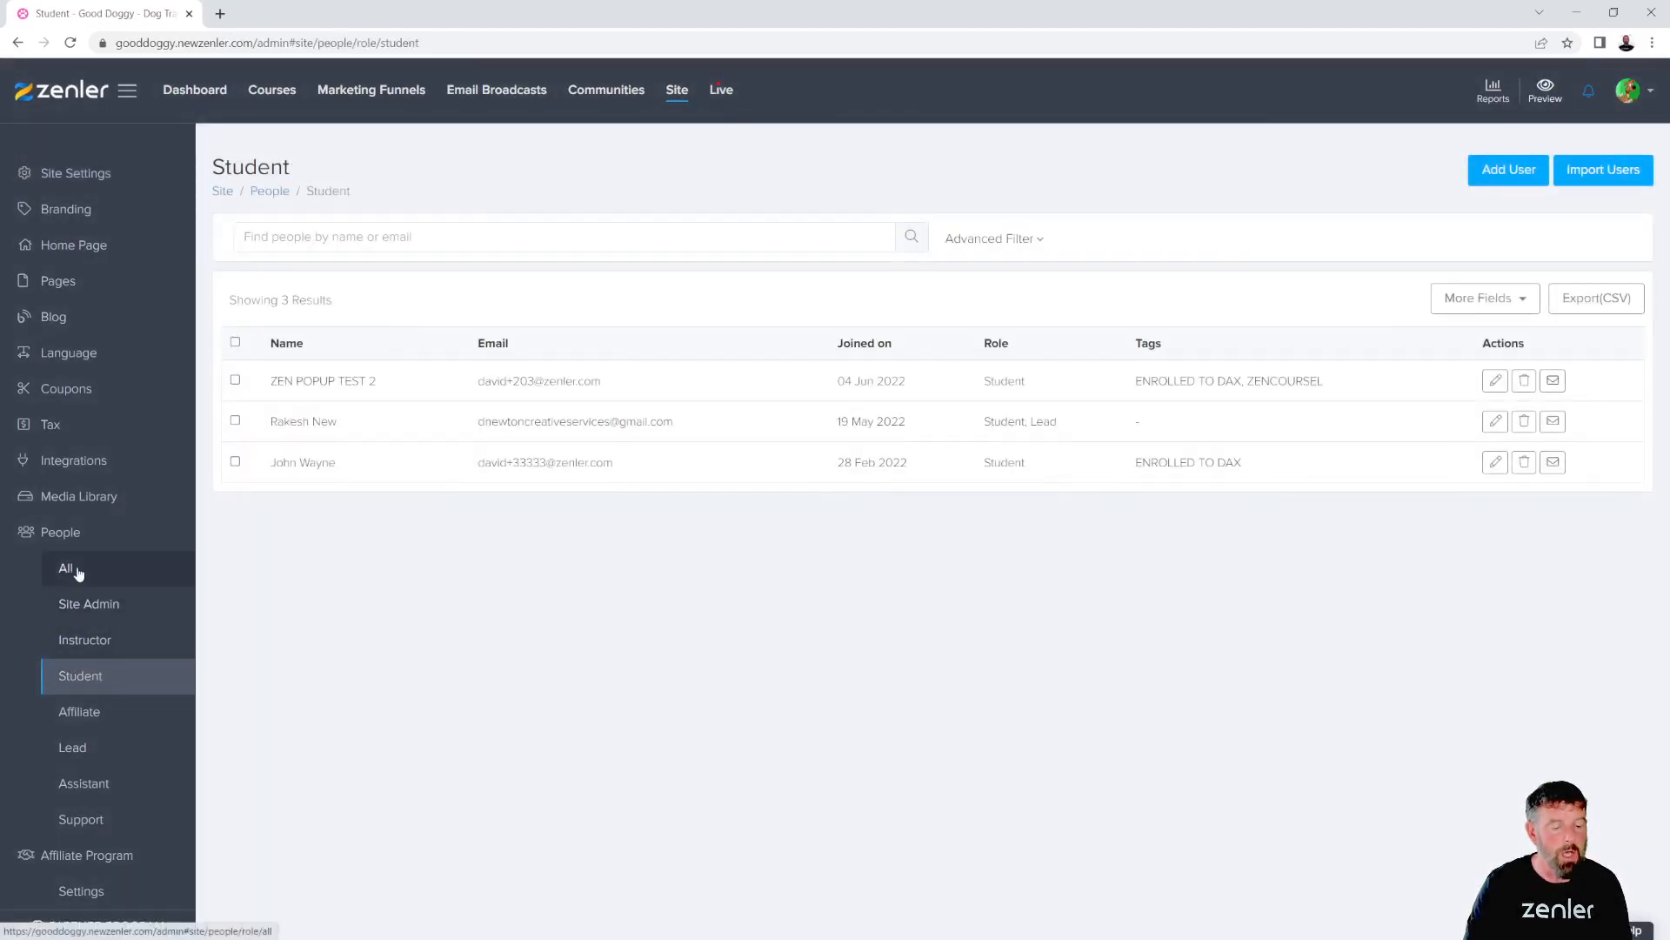
Step: Compare the All, Student and Site Admin lists of people, examining the e-mail addresses the accounts use
click(79, 571)
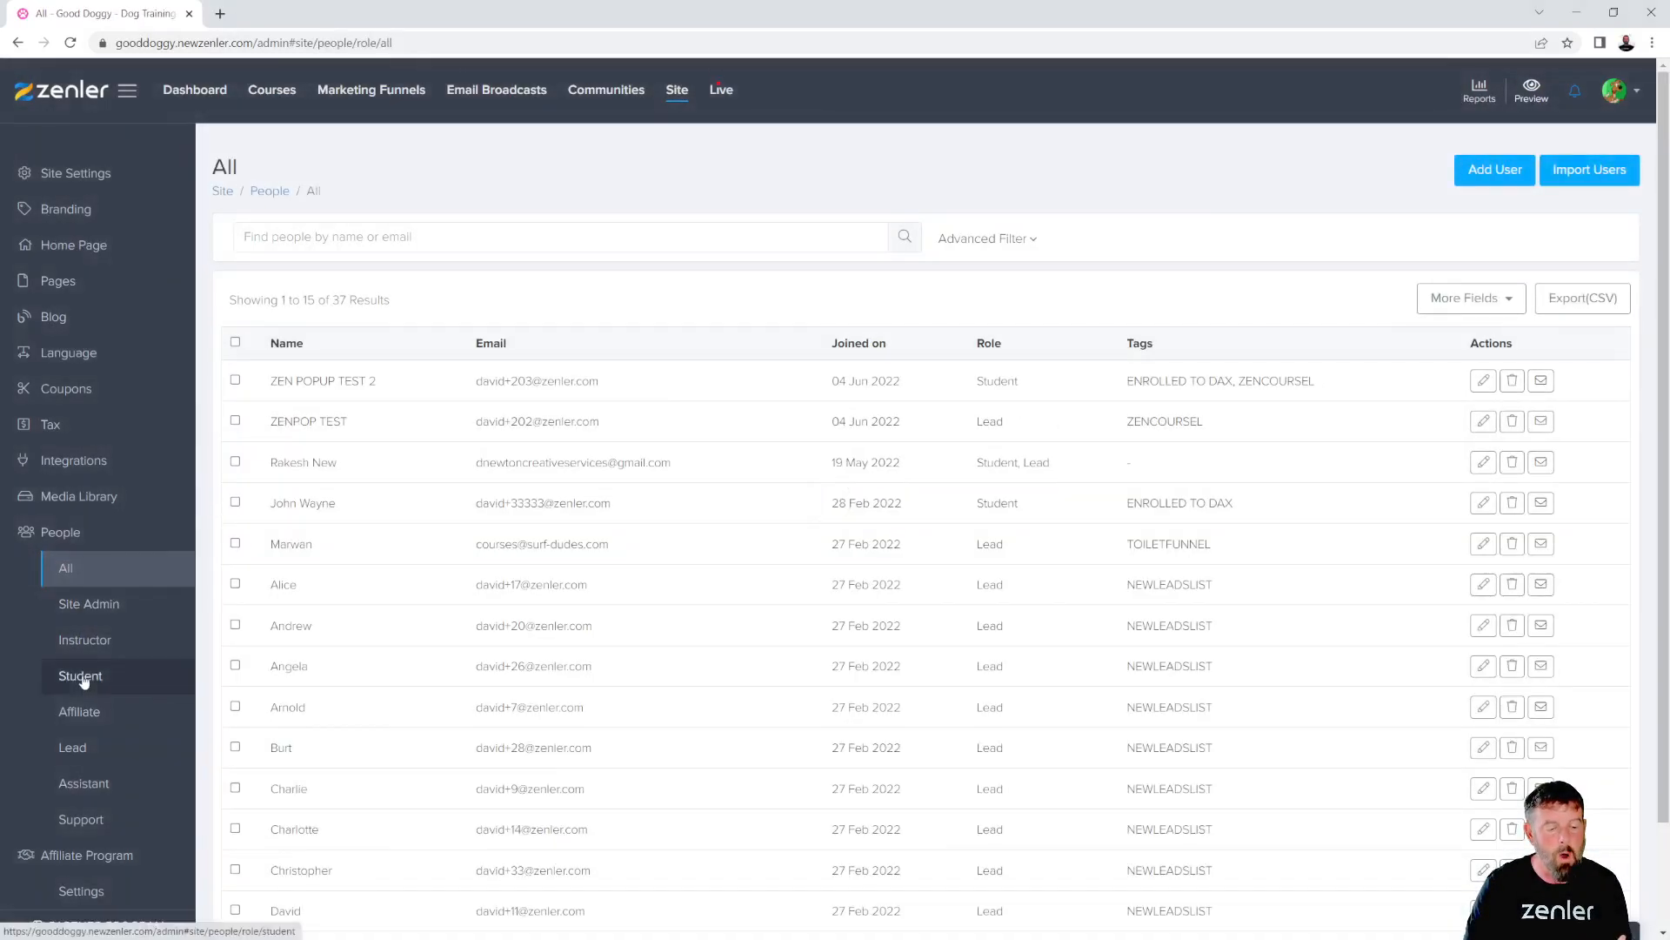
click(84, 680)
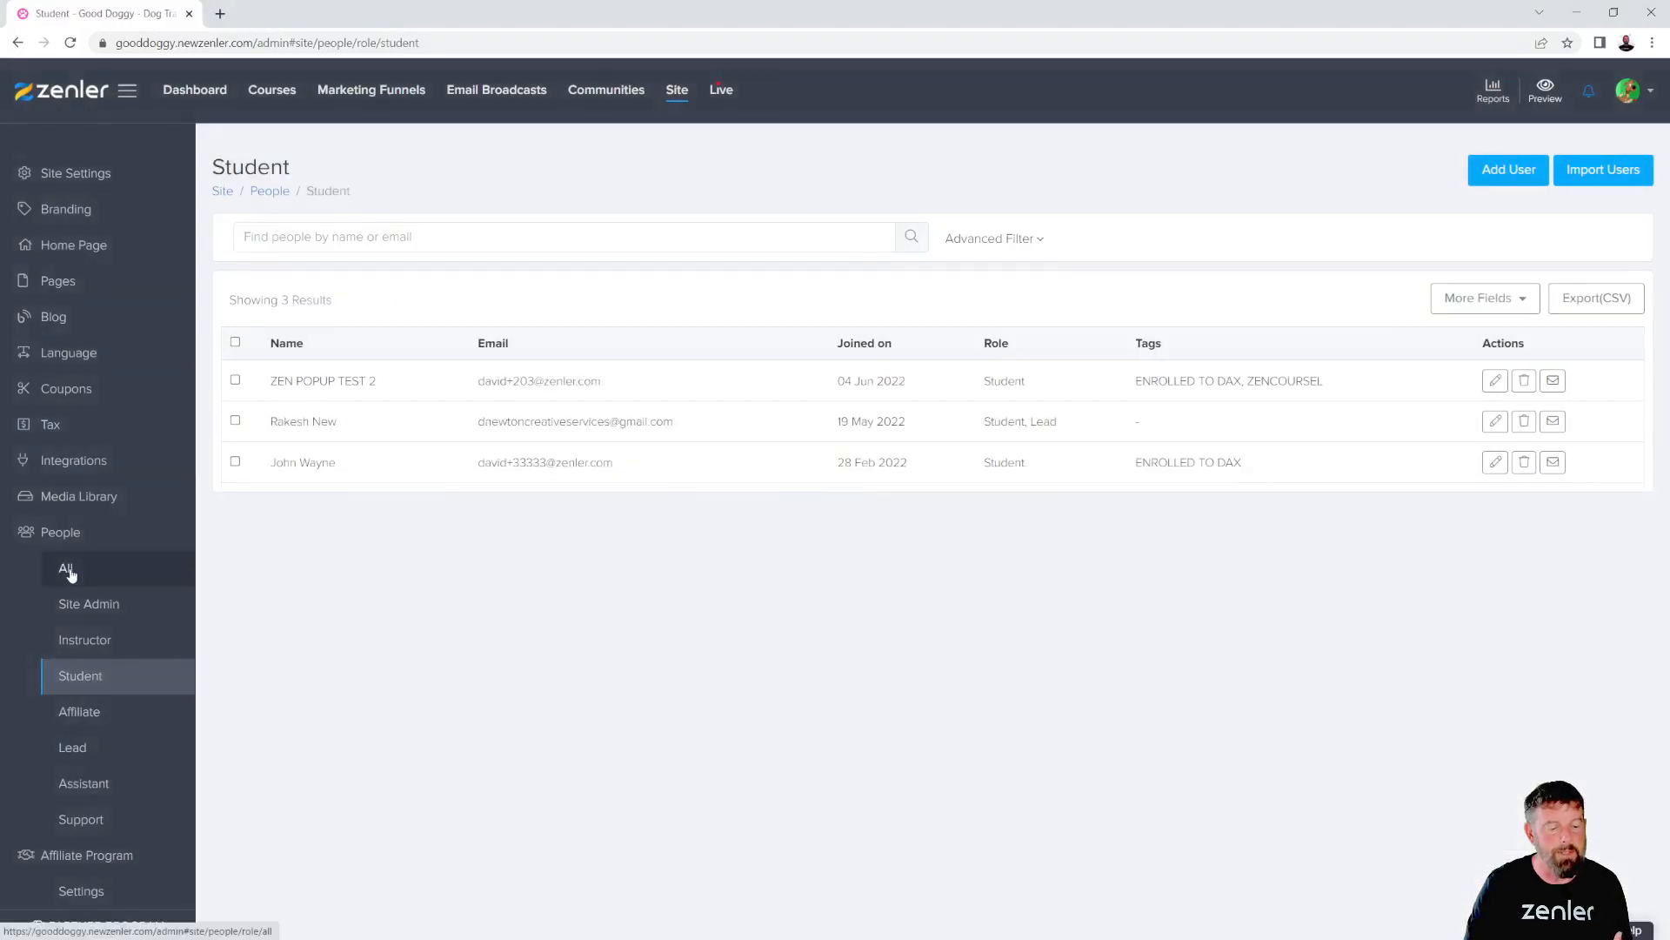
click(72, 572)
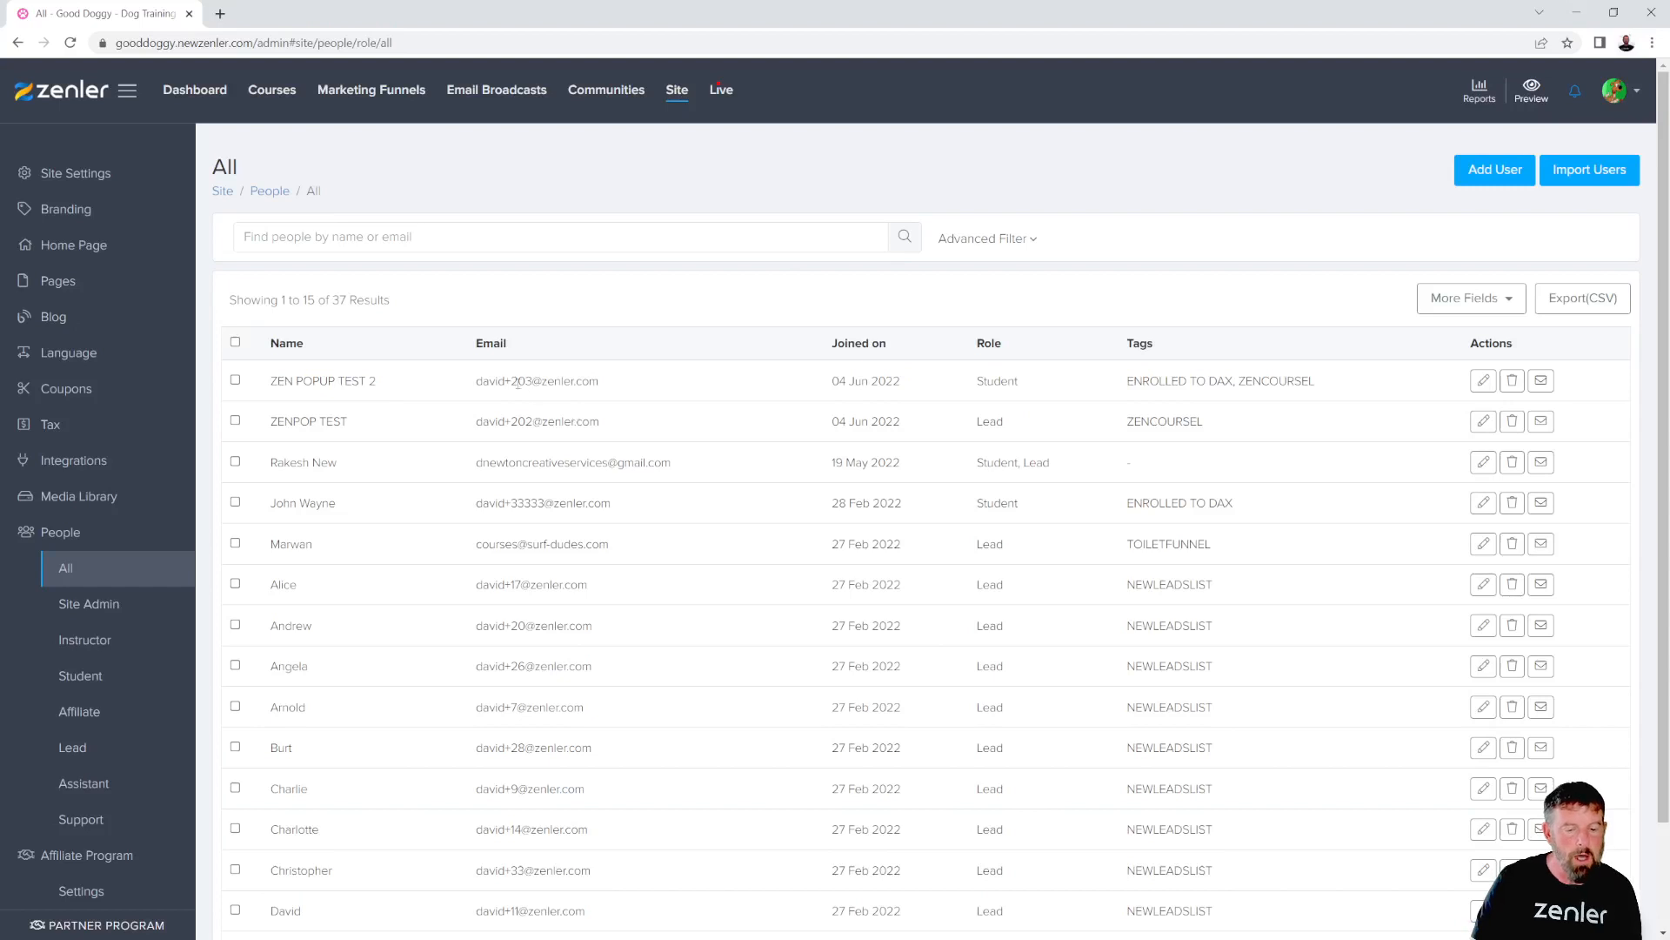
drag(531, 384, 476, 422)
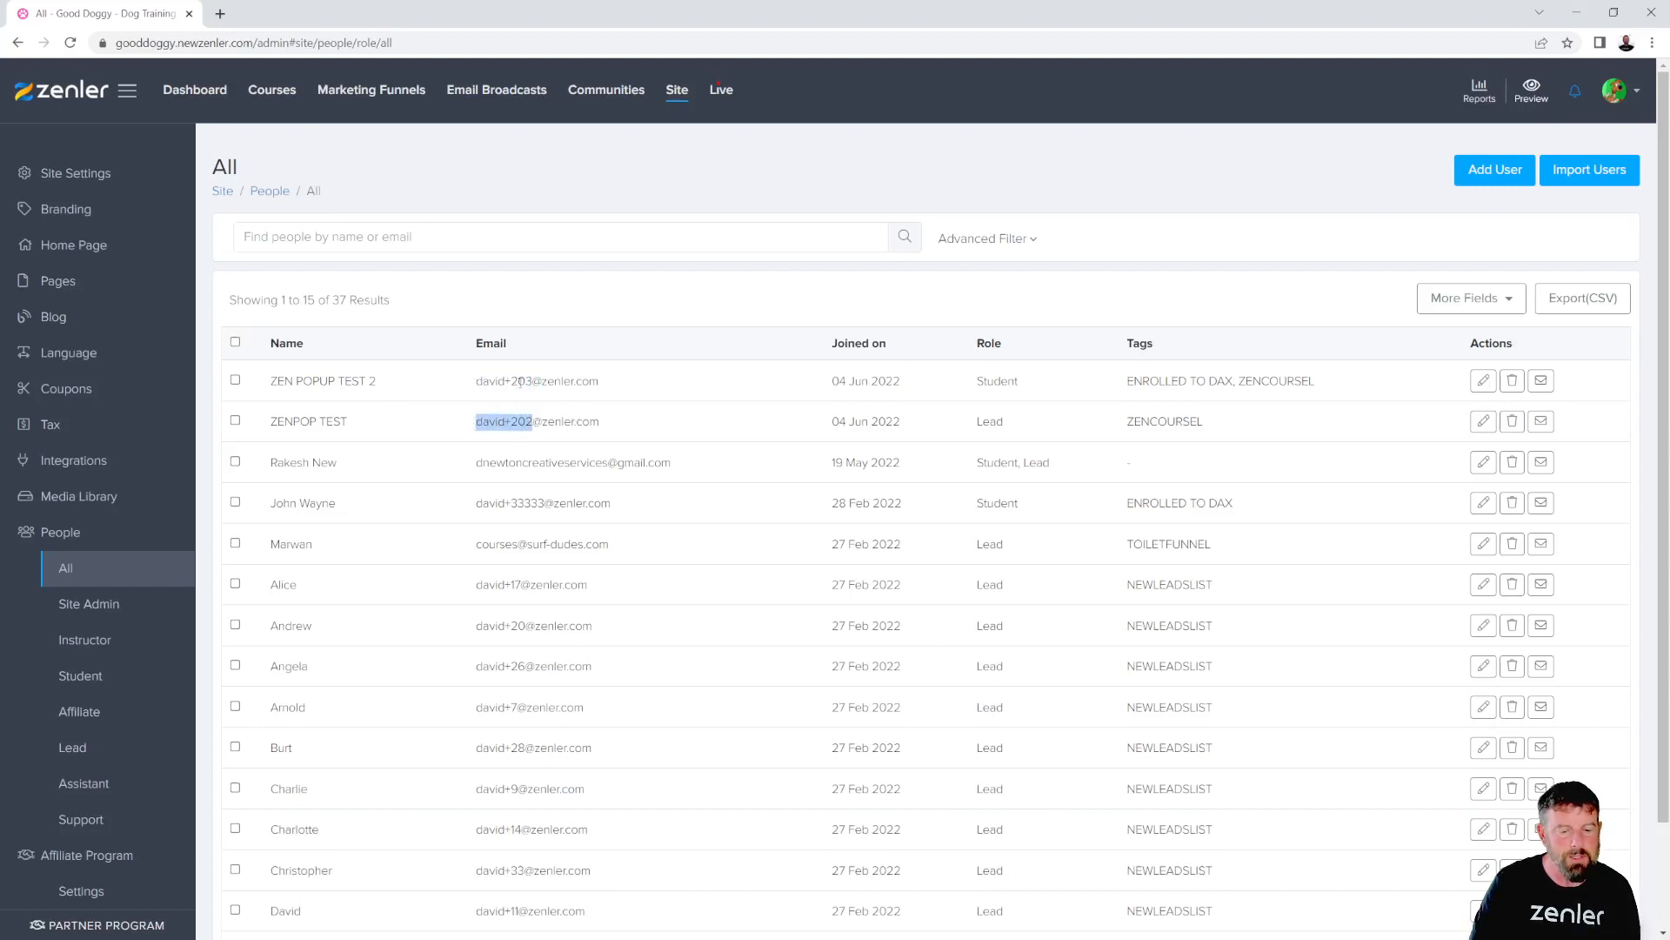
drag(613, 384, 541, 380)
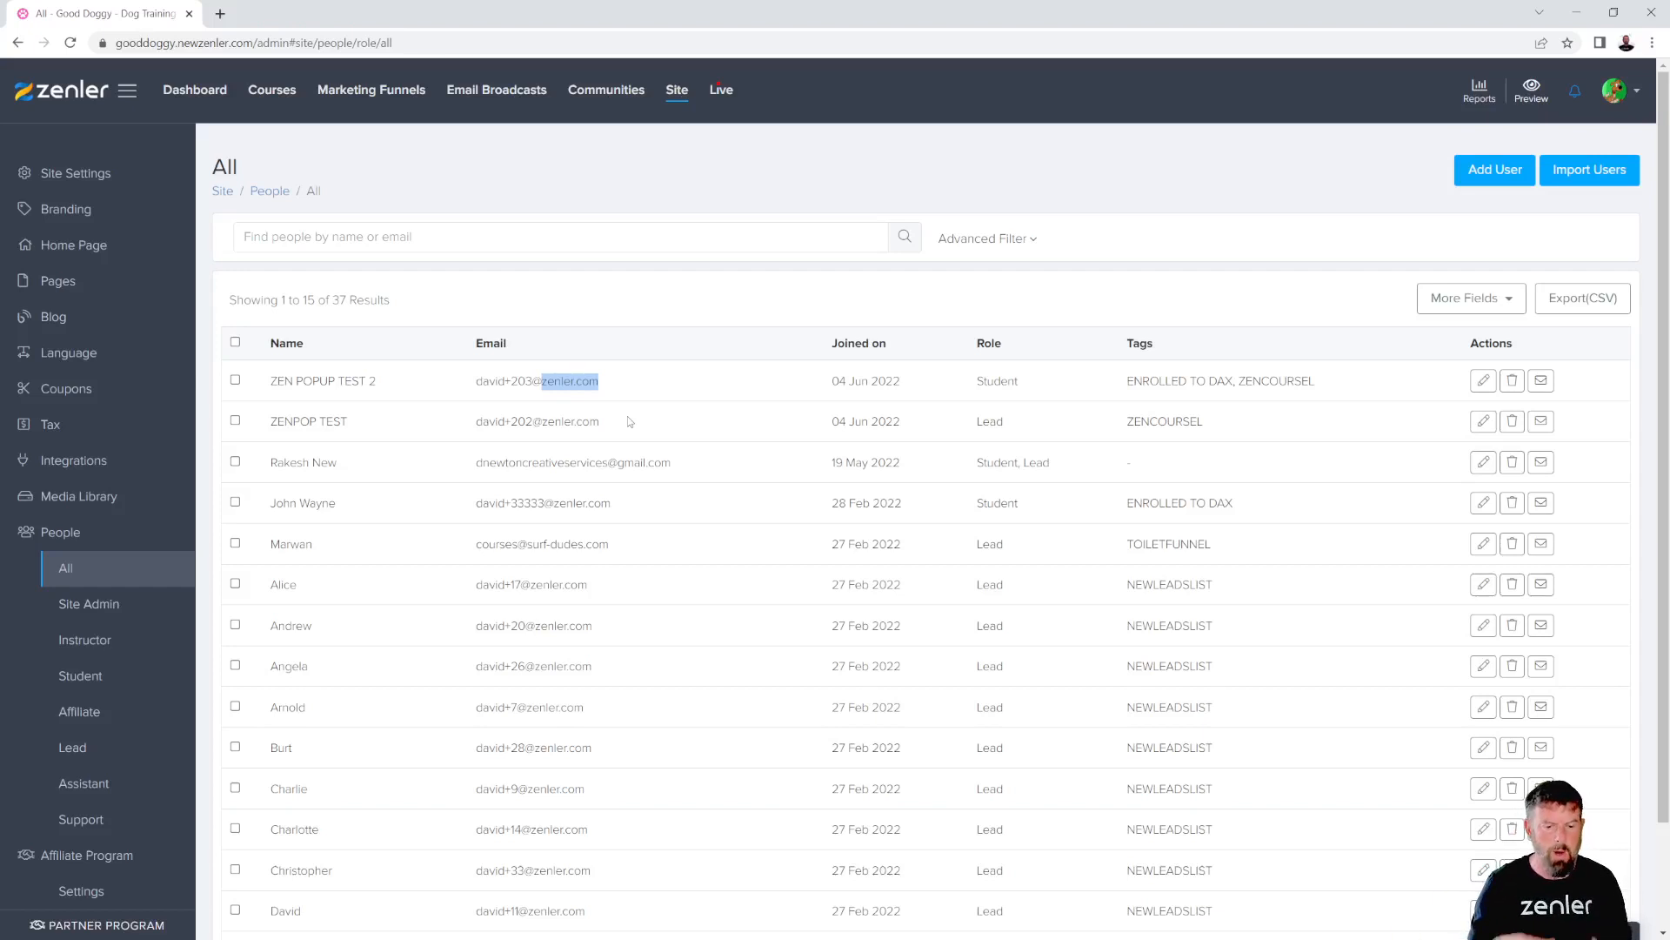
drag(684, 467, 465, 470)
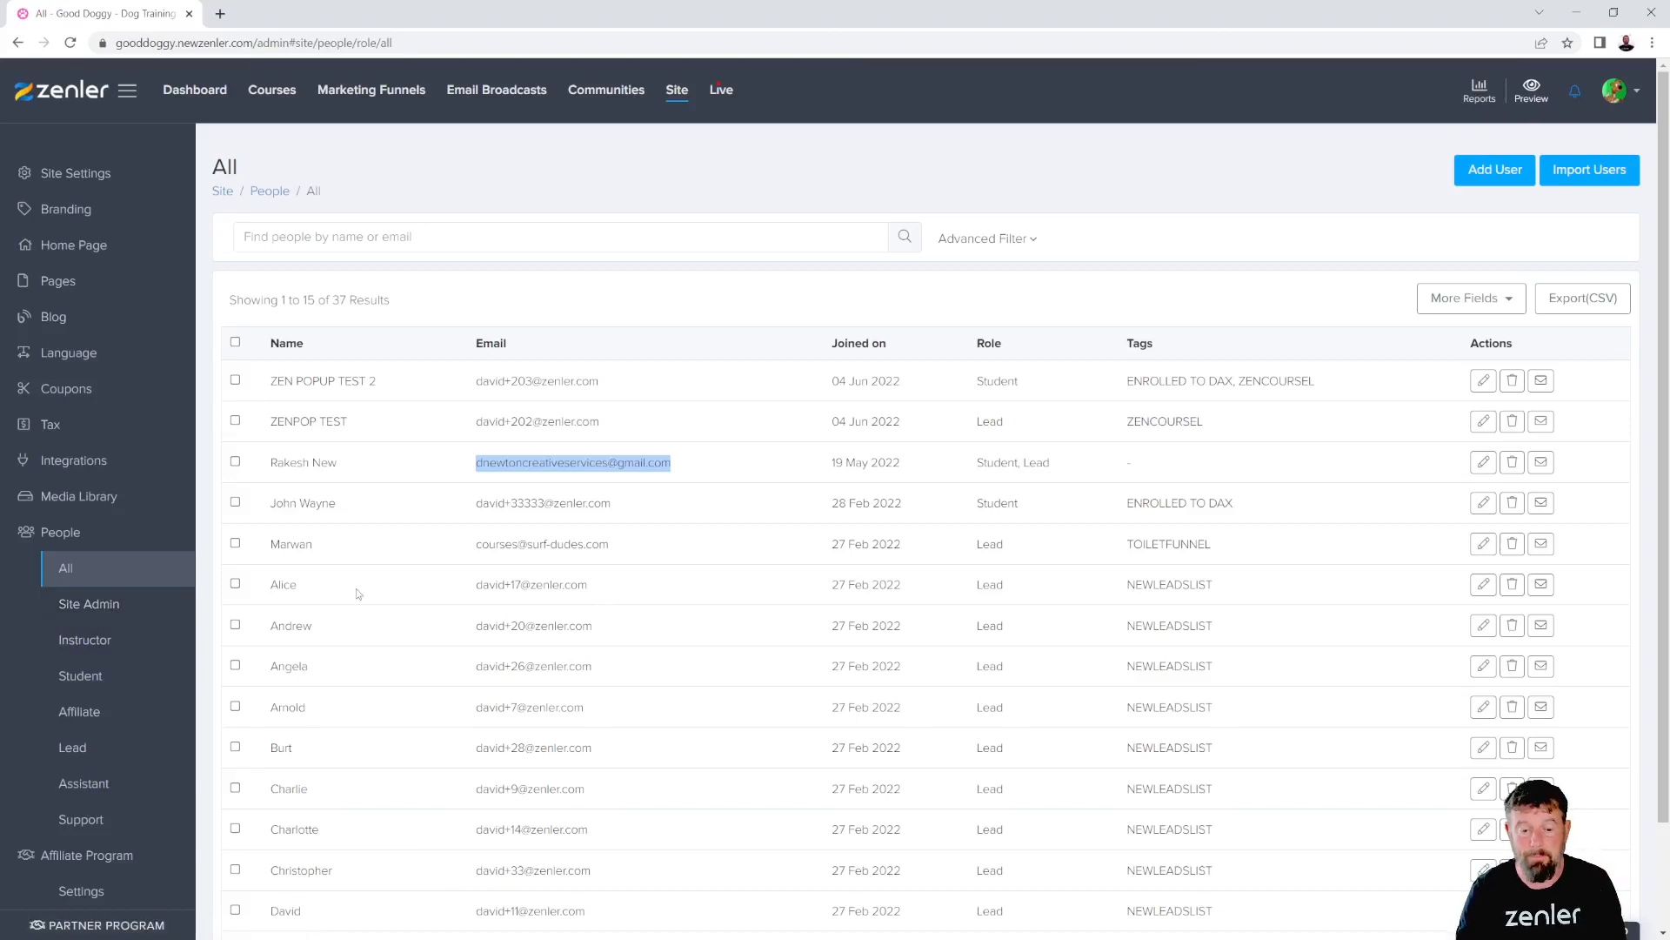
click(80, 603)
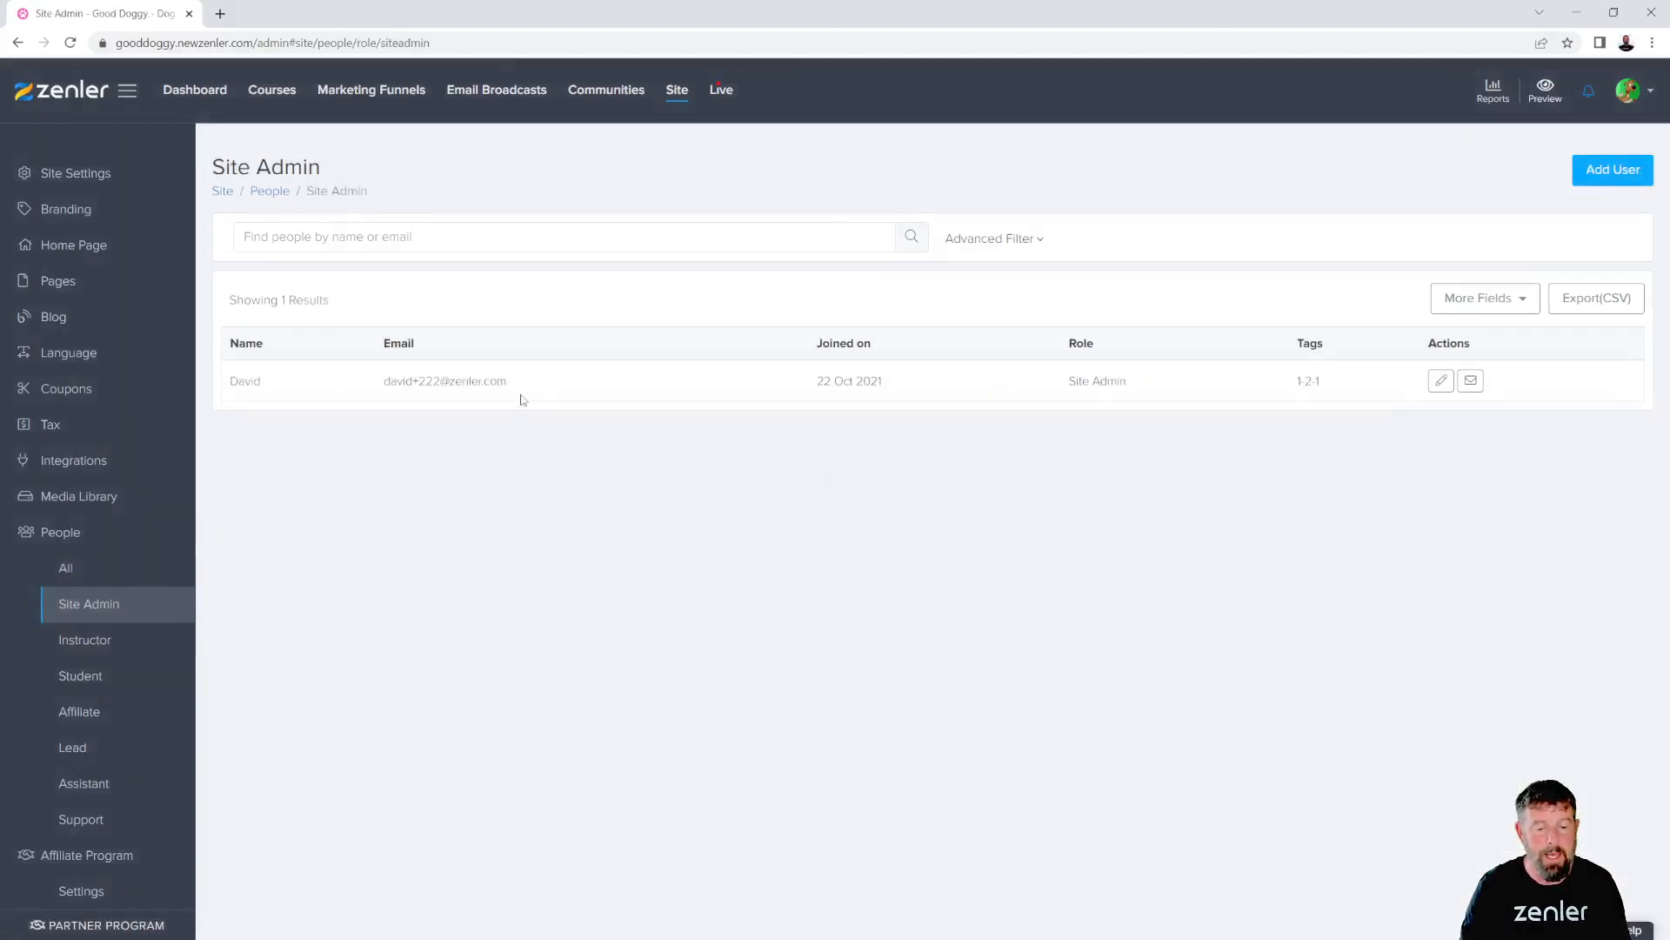
triple_click(520, 384)
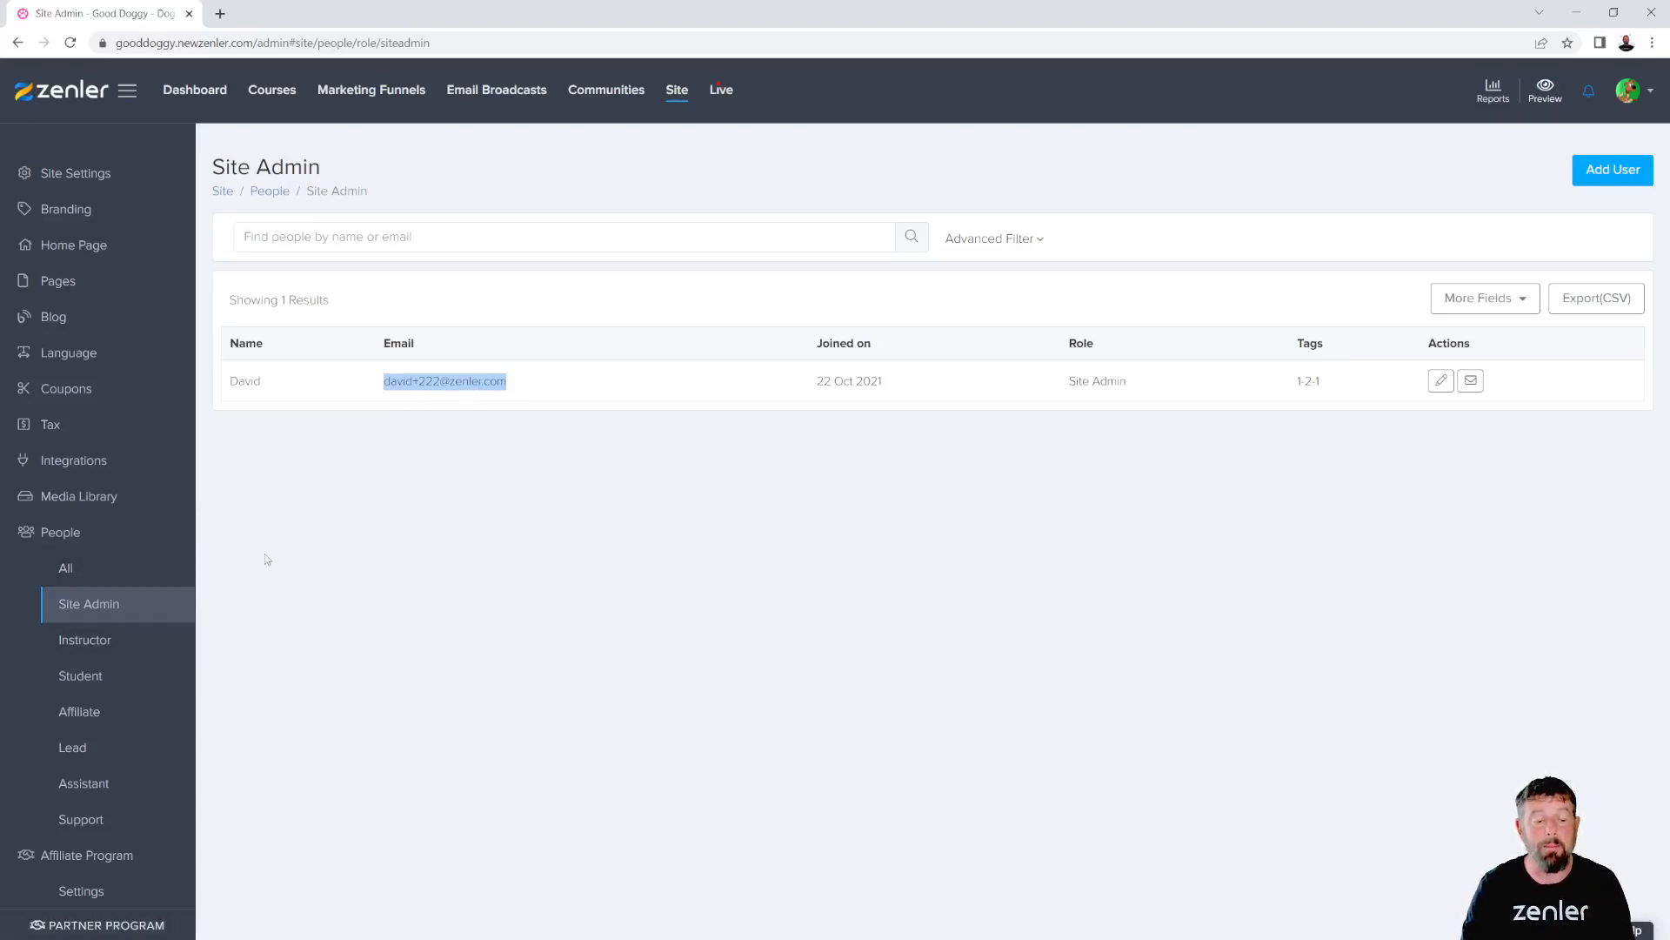
Step: In the list of all people, copy the e-mail address of the user who joined on 19 May 2022 and try to delete that user
click(123, 569)
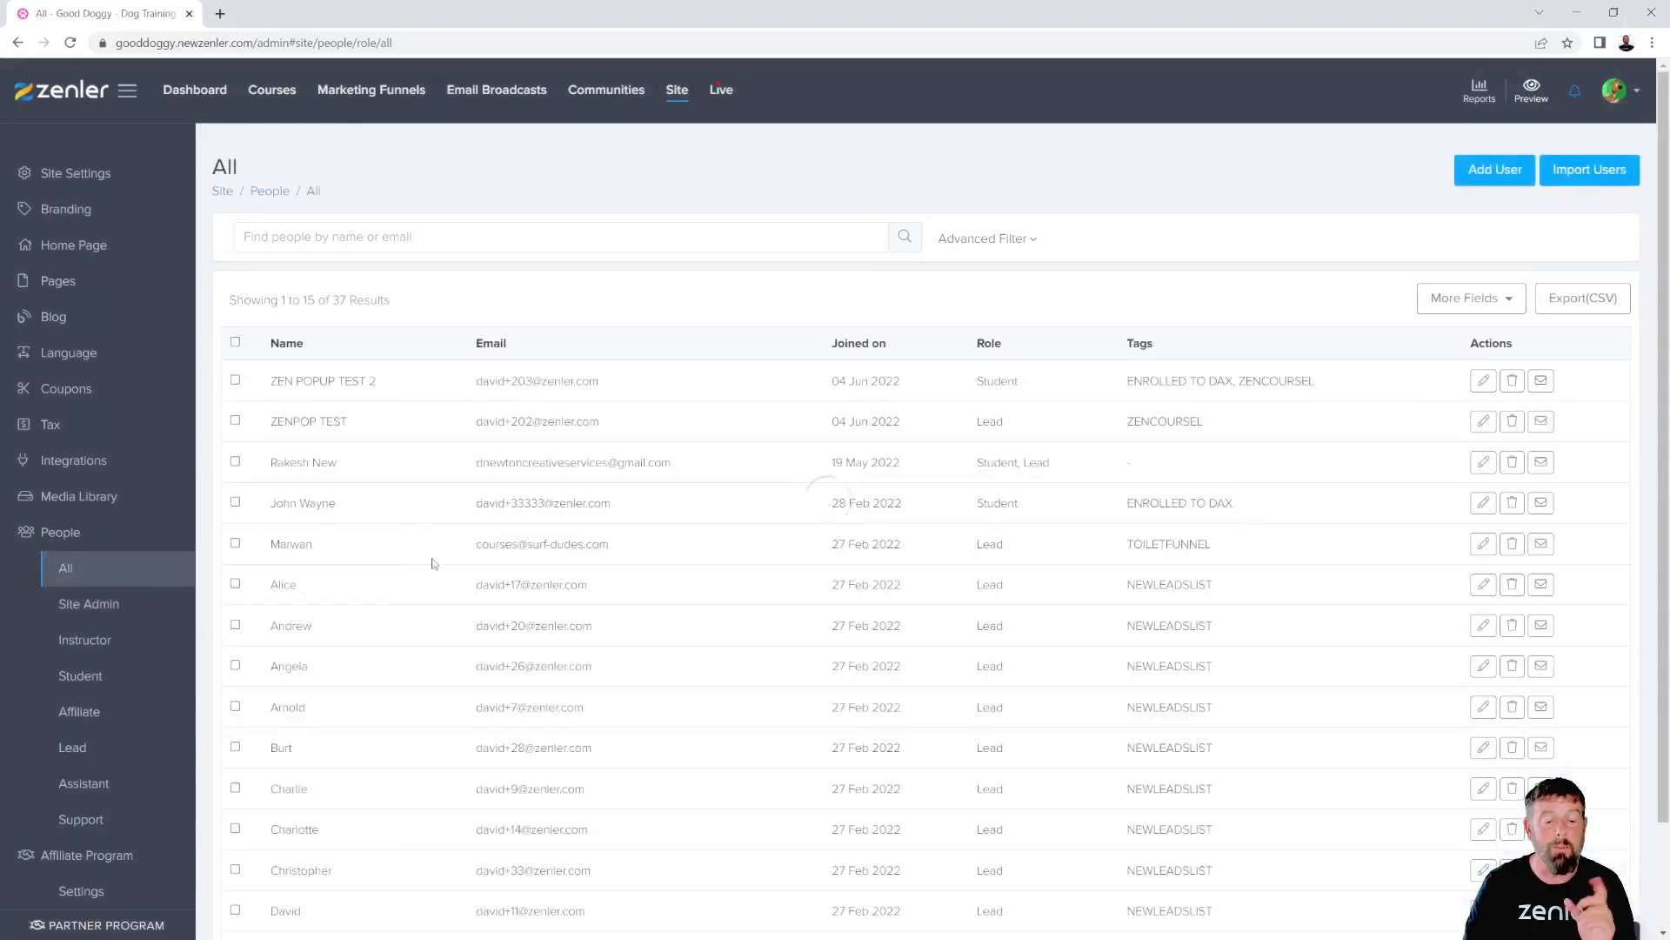
drag(672, 468, 461, 471)
key(ctrl+c)
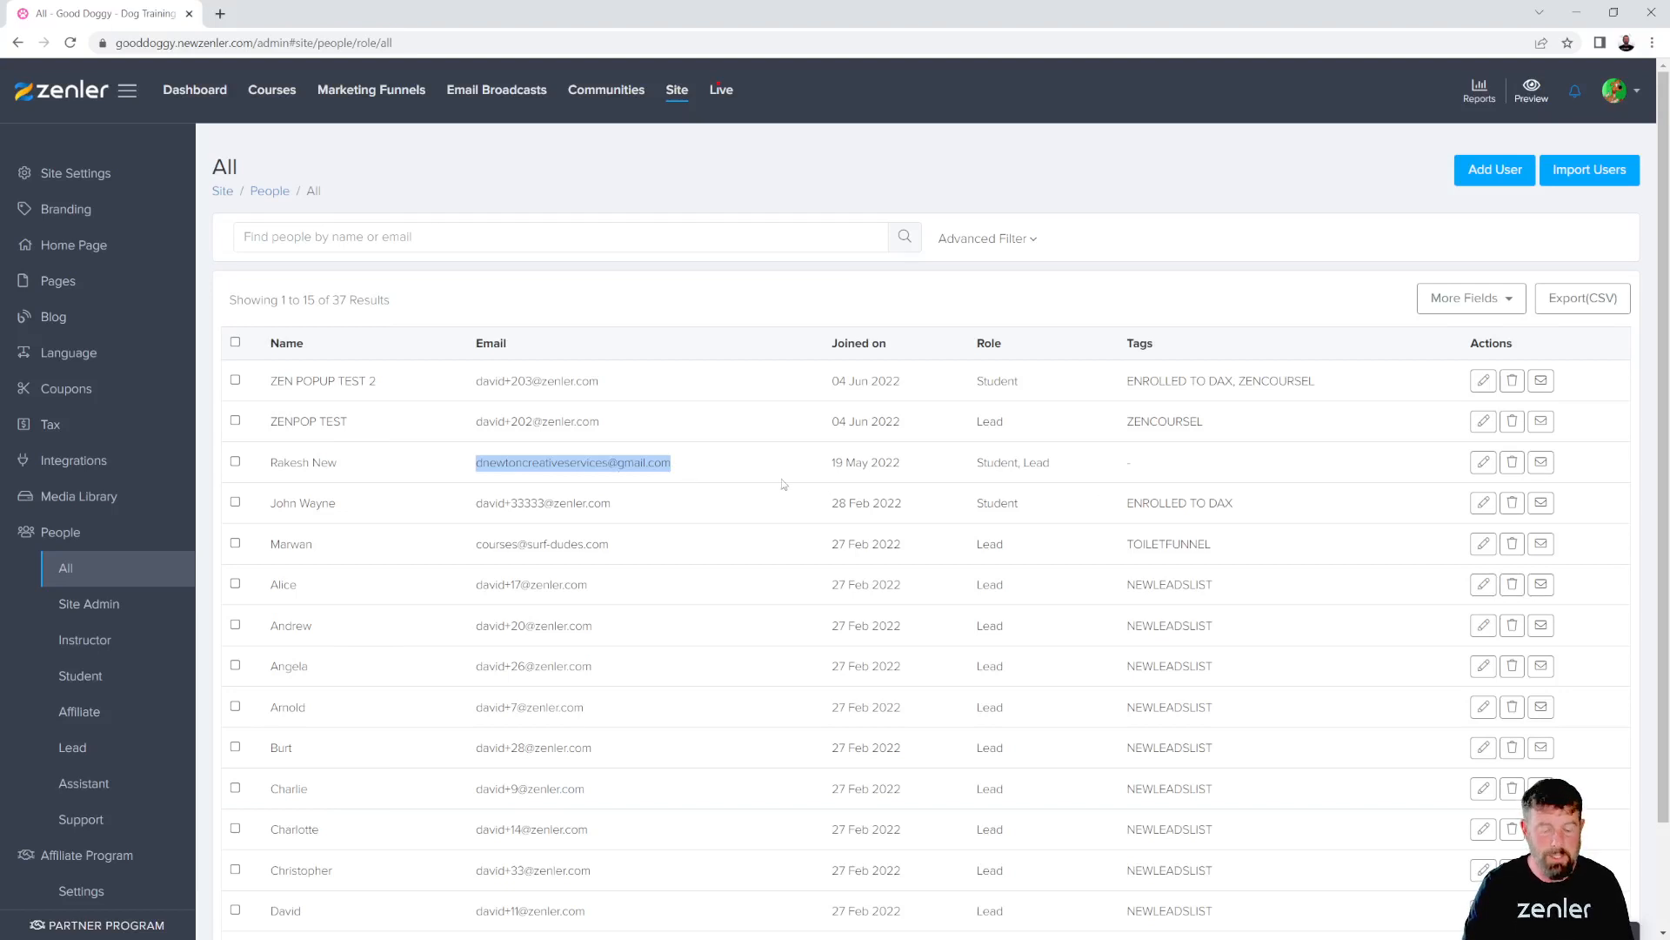
click(1512, 462)
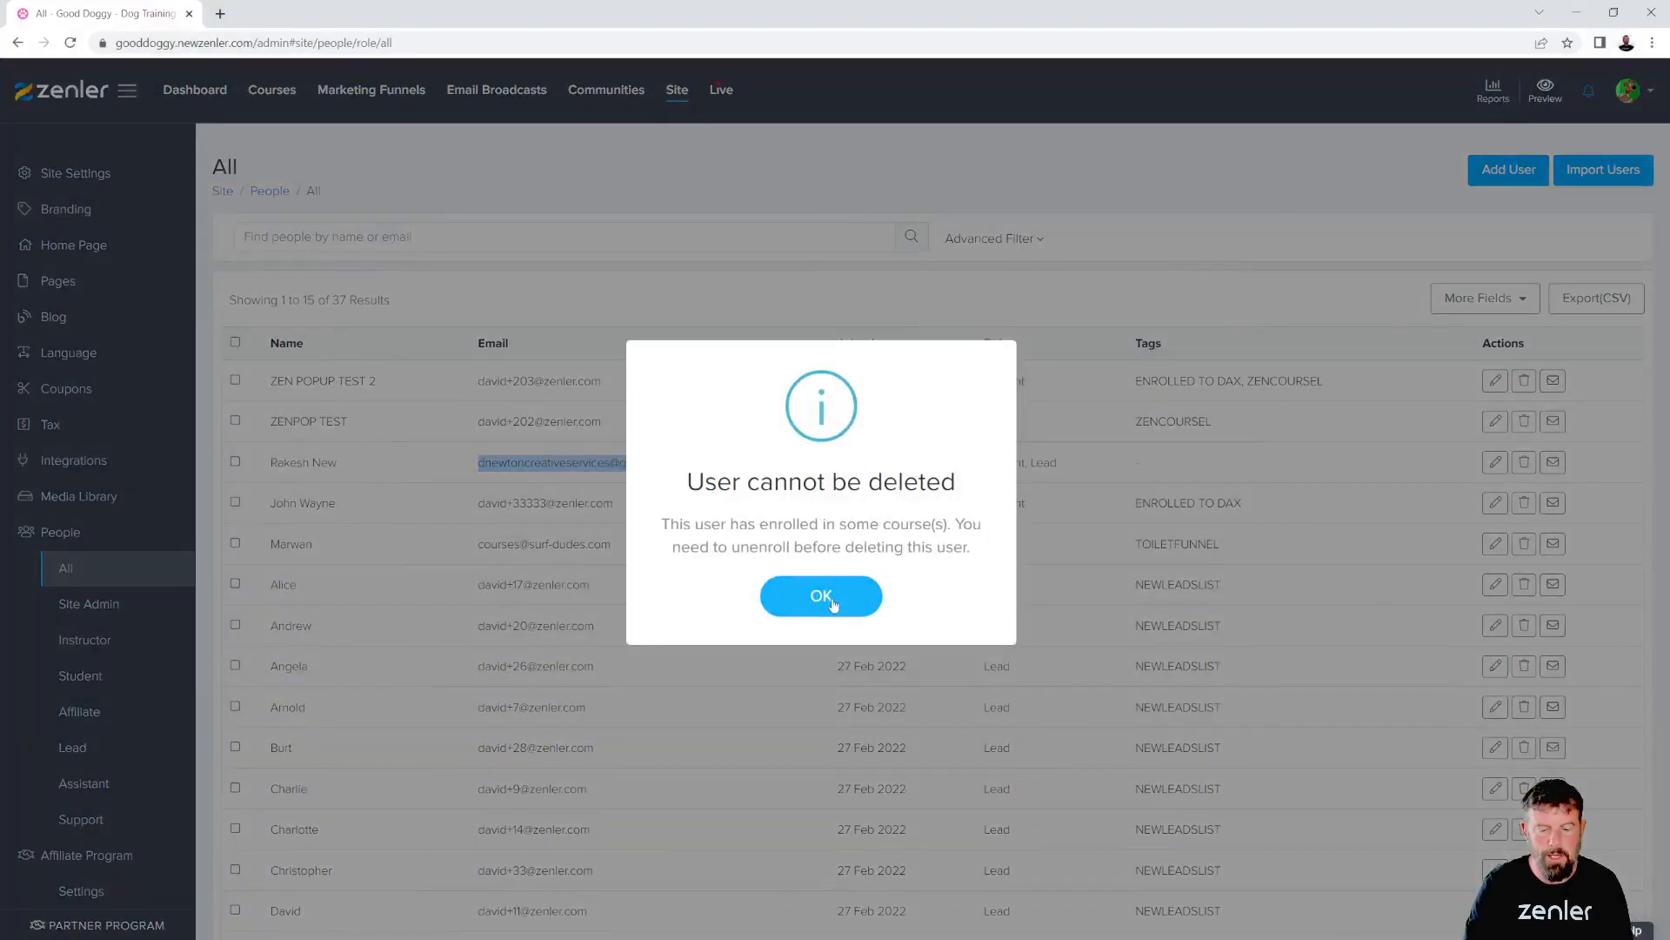
click(831, 602)
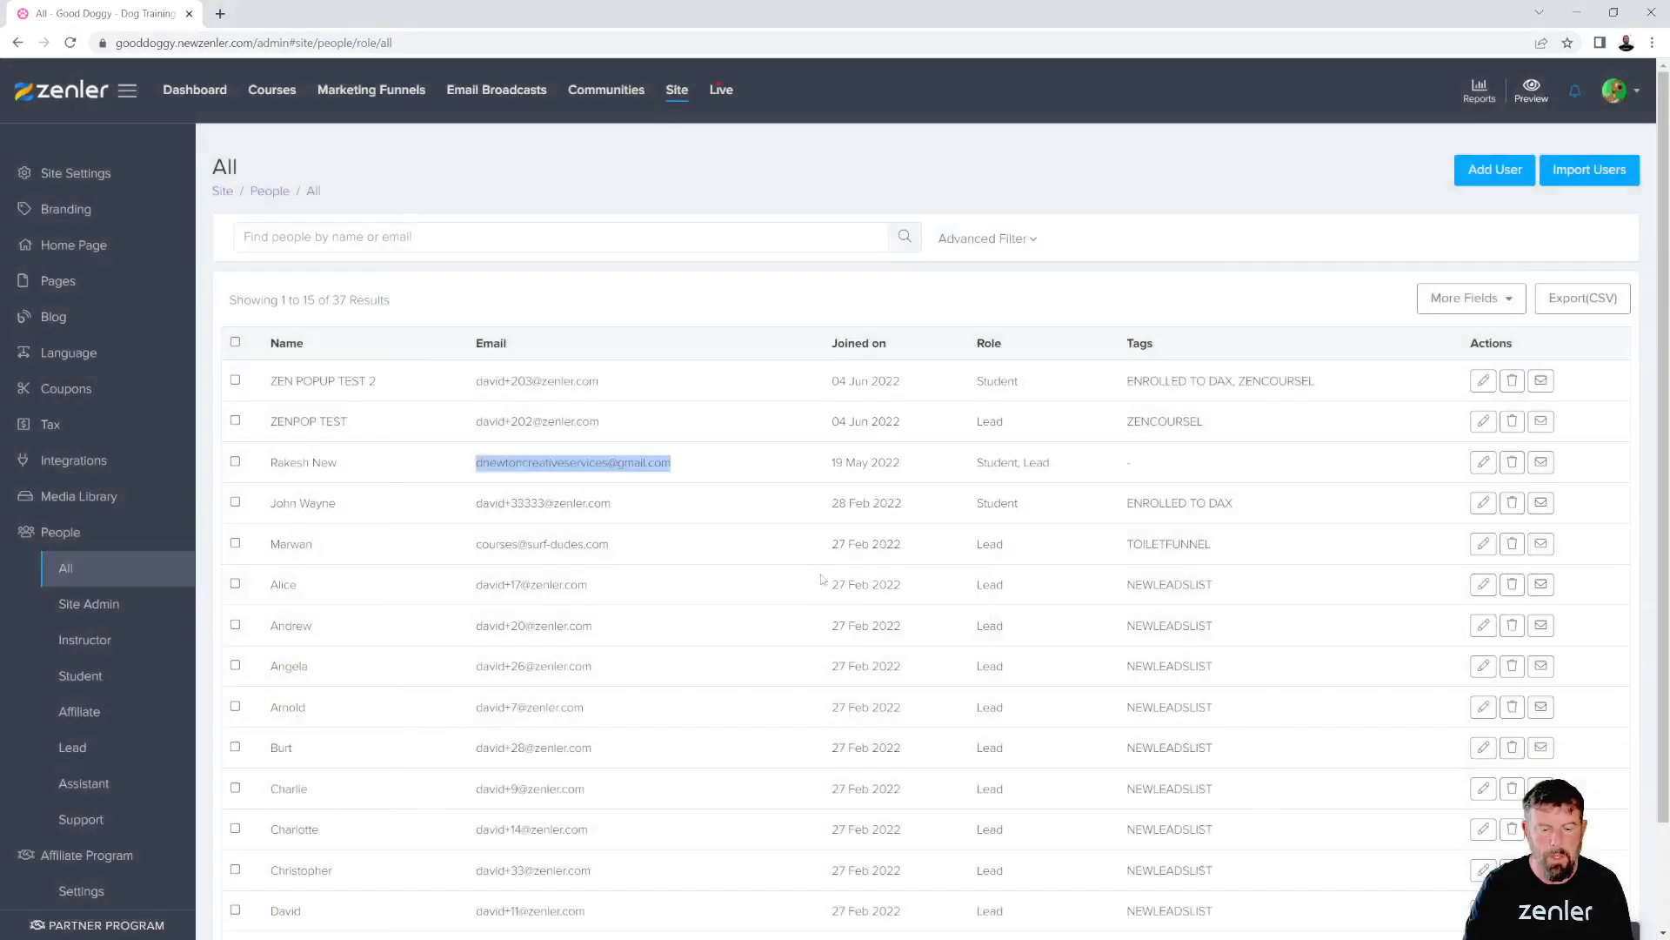
Step: Unenroll the user who joined on 19 May 2022 from the GOOD DOGGY MEMBERSHIP course
click(1484, 462)
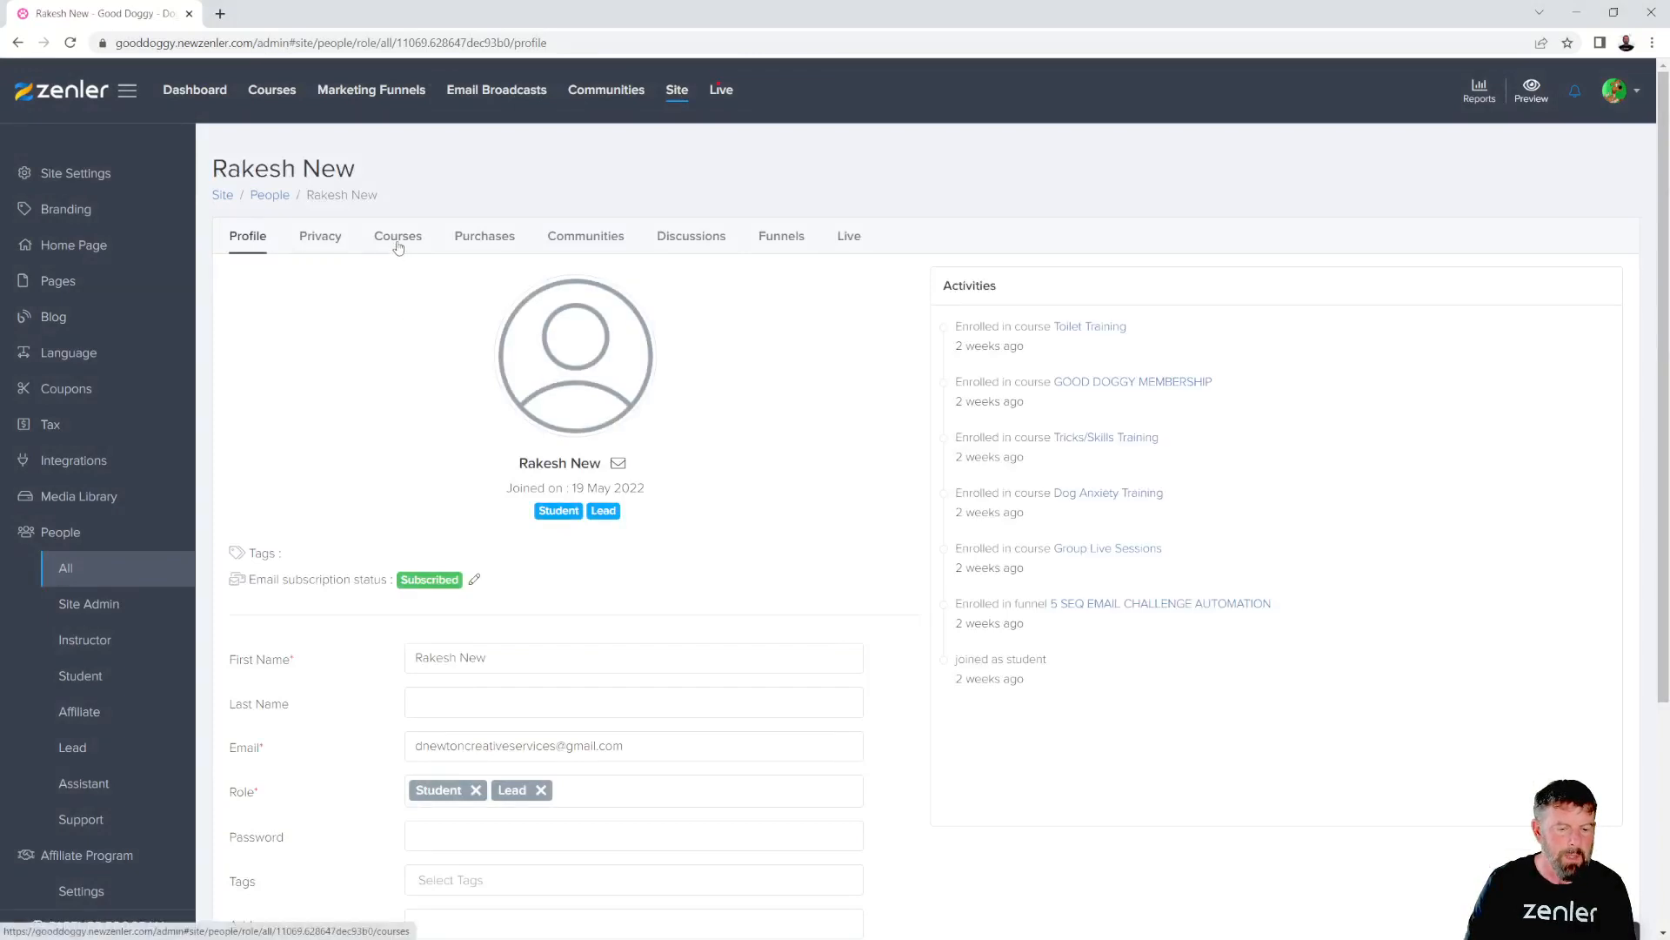
click(397, 240)
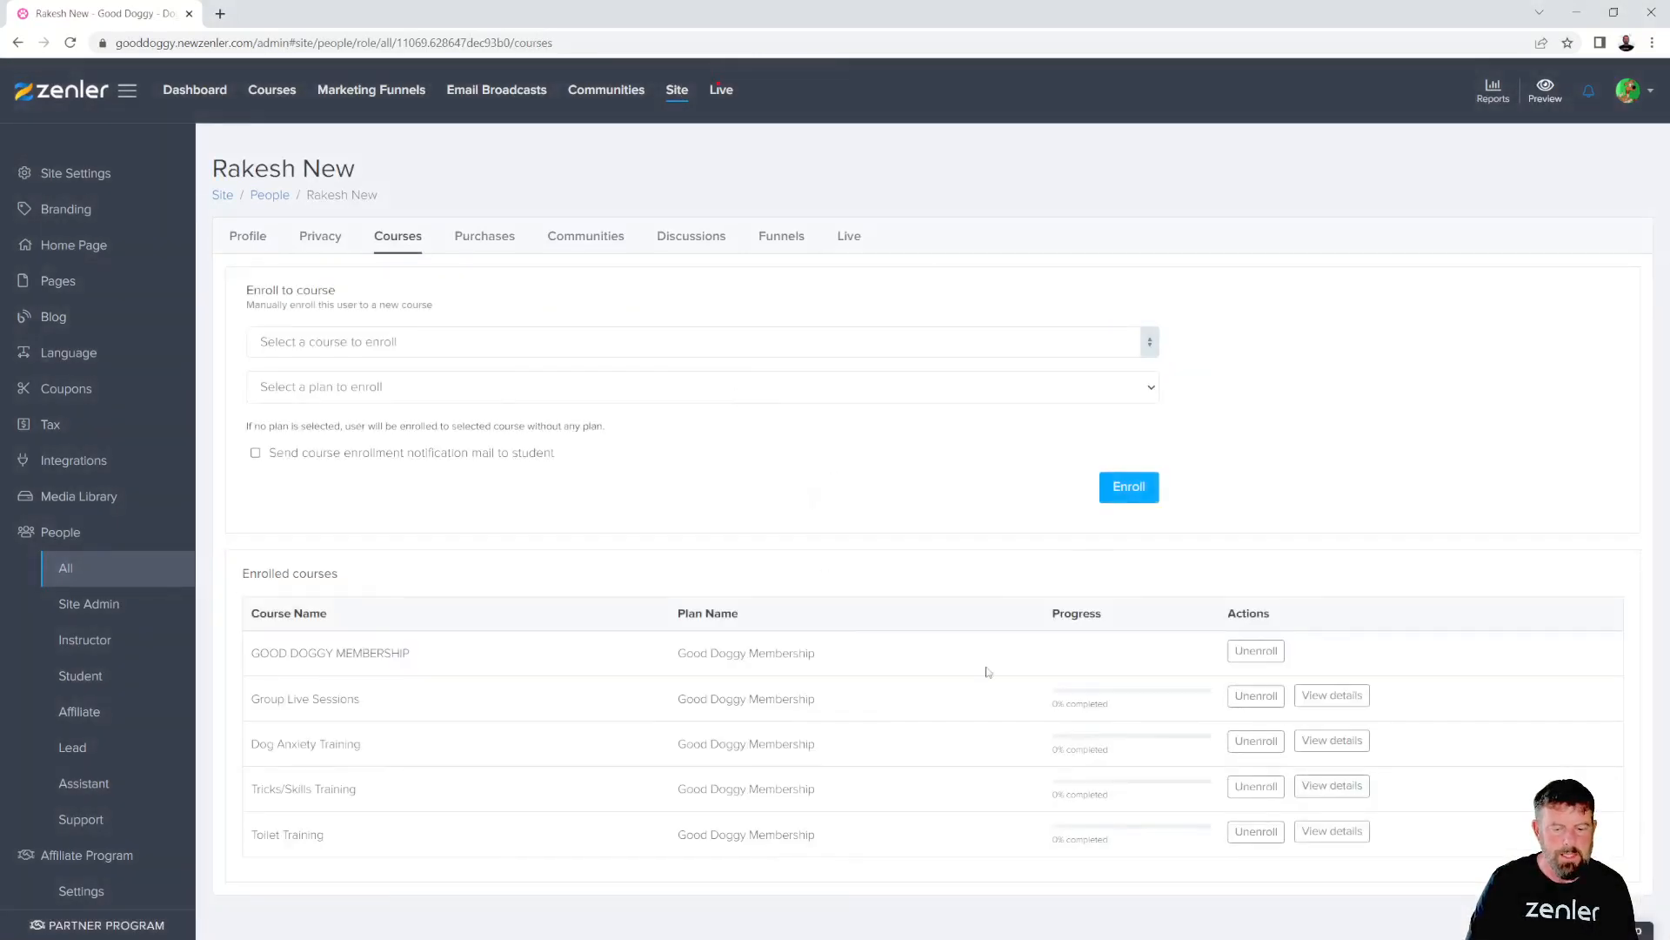
click(1255, 651)
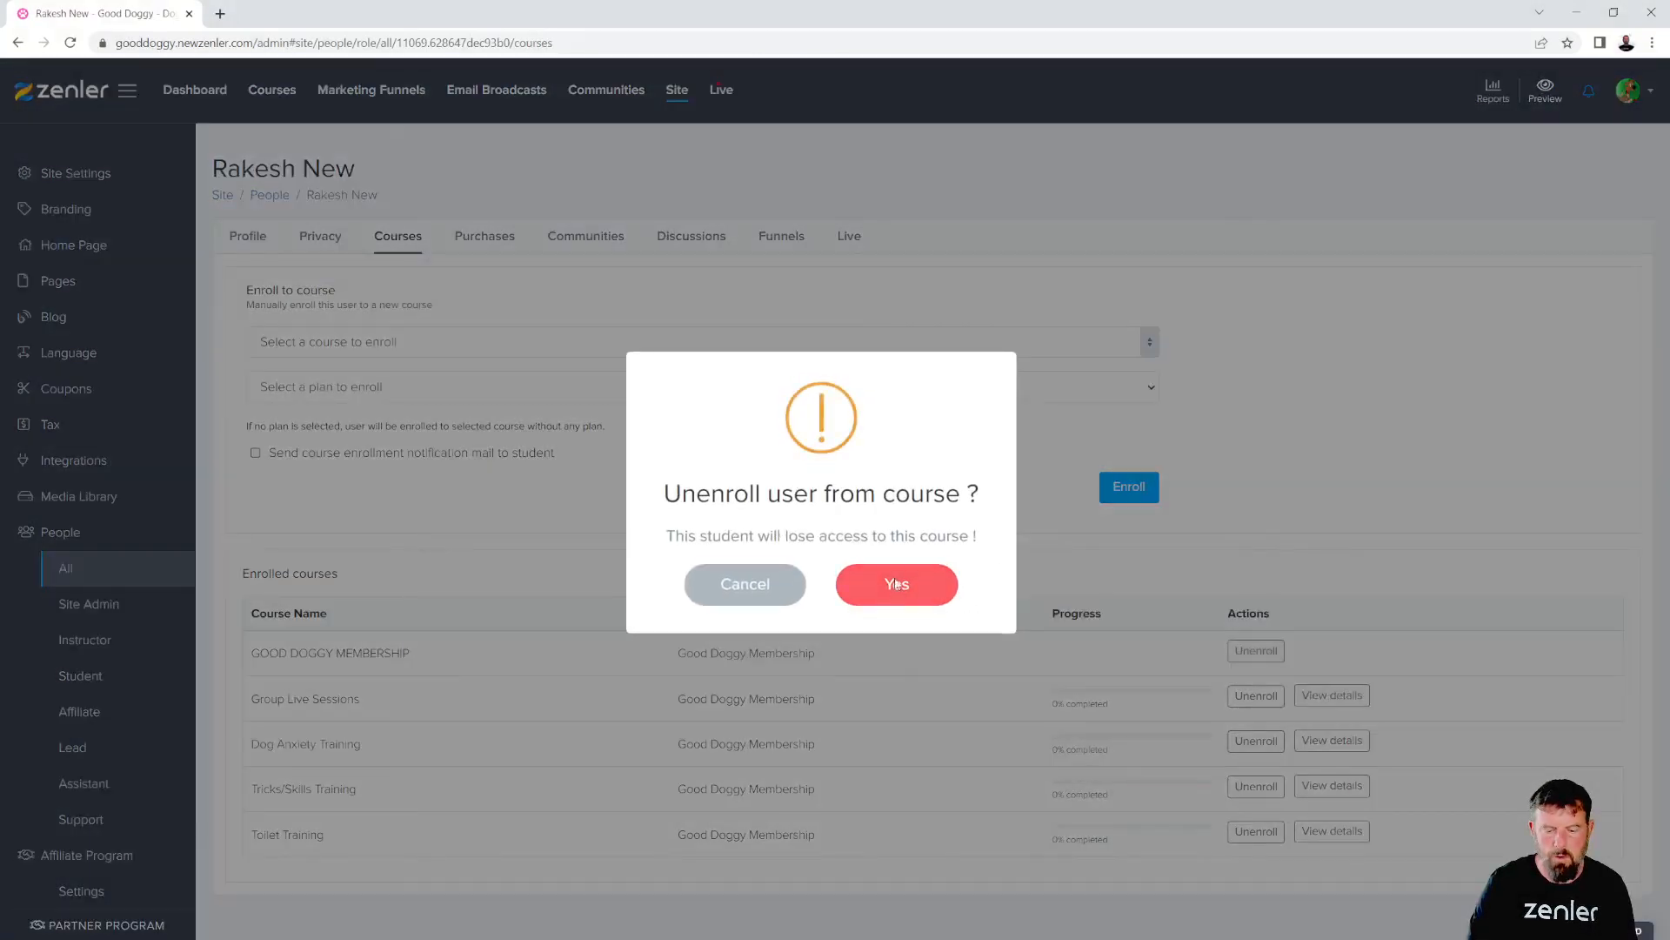
click(866, 579)
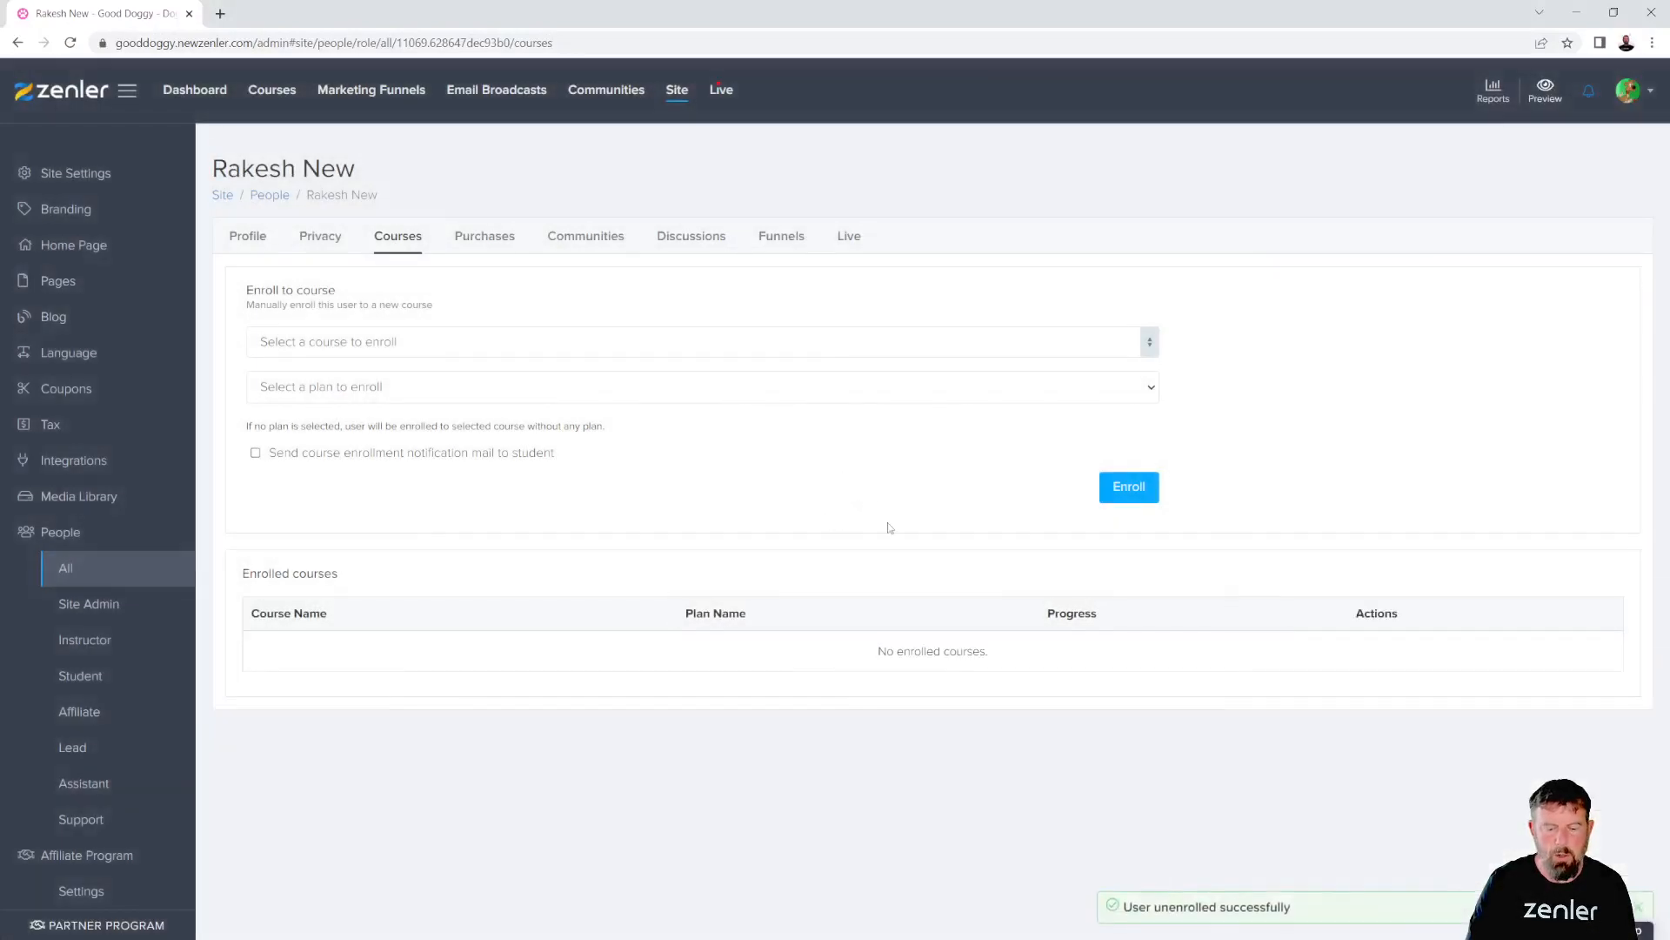
Step: Delete the user who joined on 19 May 2022 from the list of all people
click(90, 575)
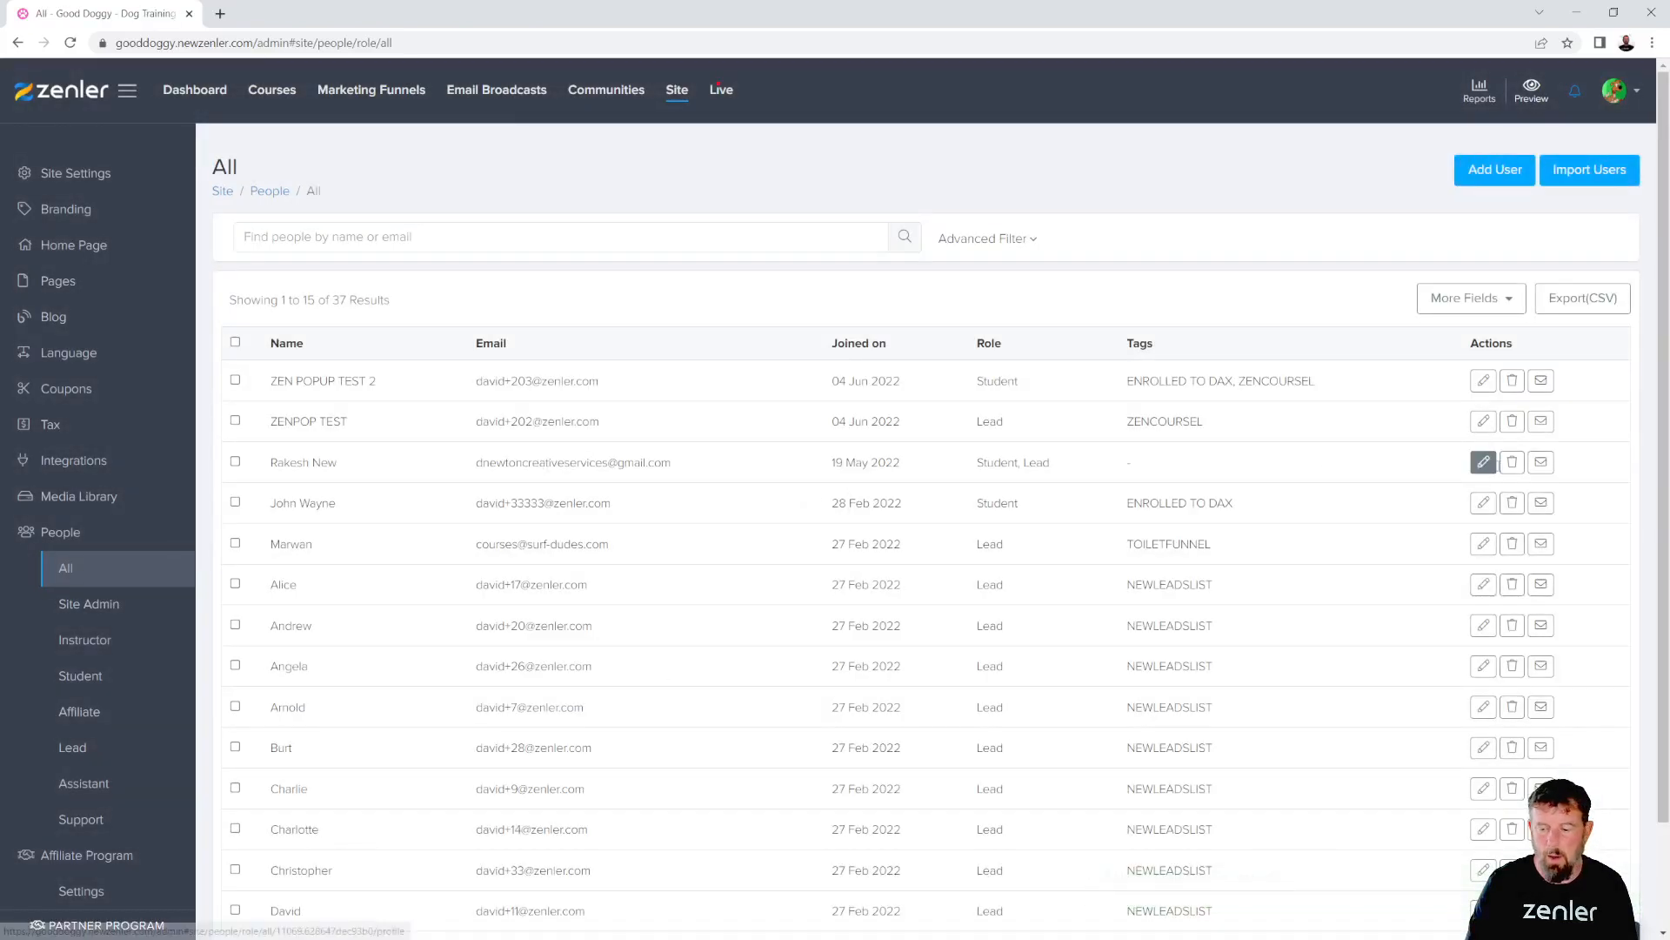
click(1513, 463)
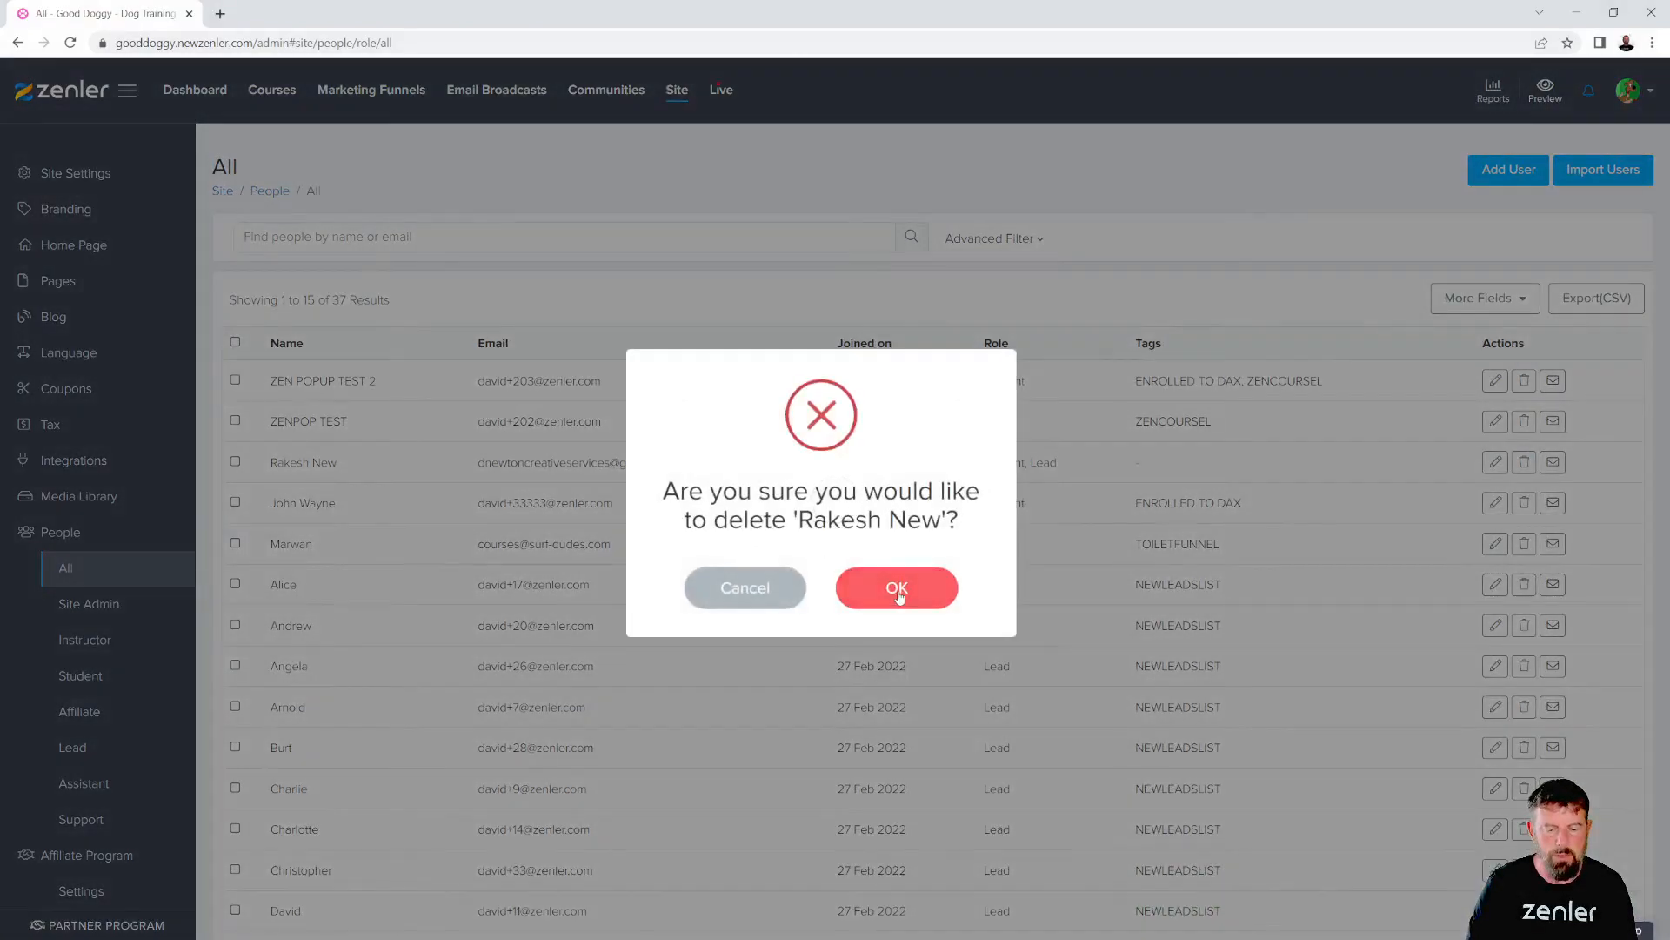
click(900, 592)
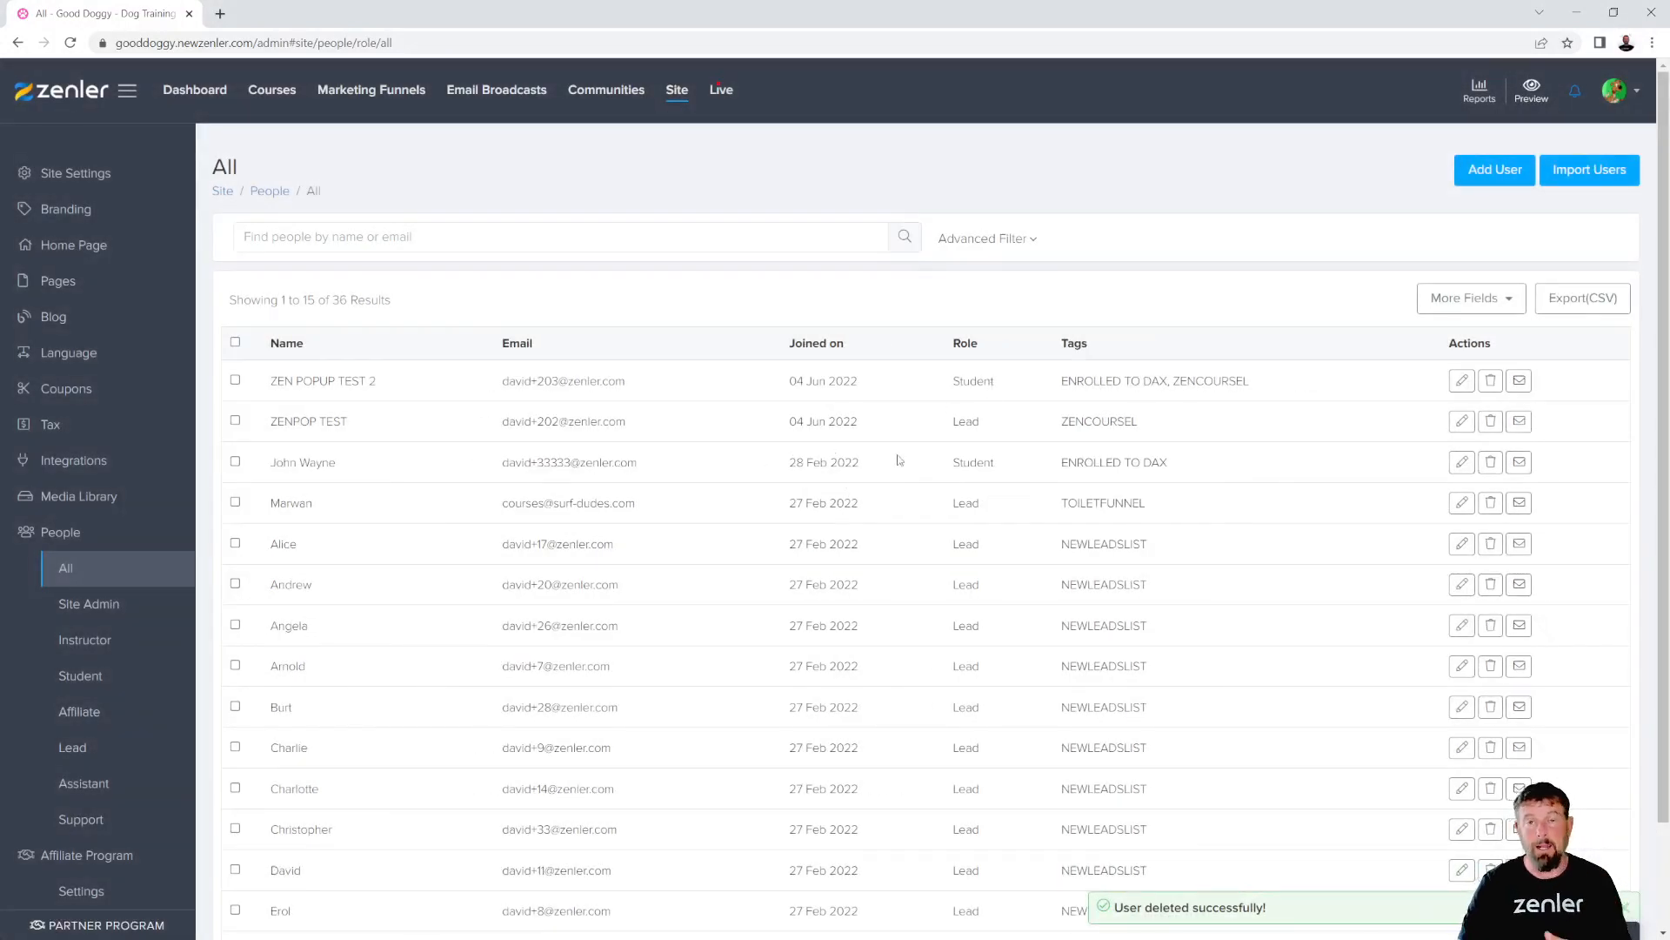
Step: Start adding a new user with the first name ZEN POPUP and the copied e-mail address
click(1479, 171)
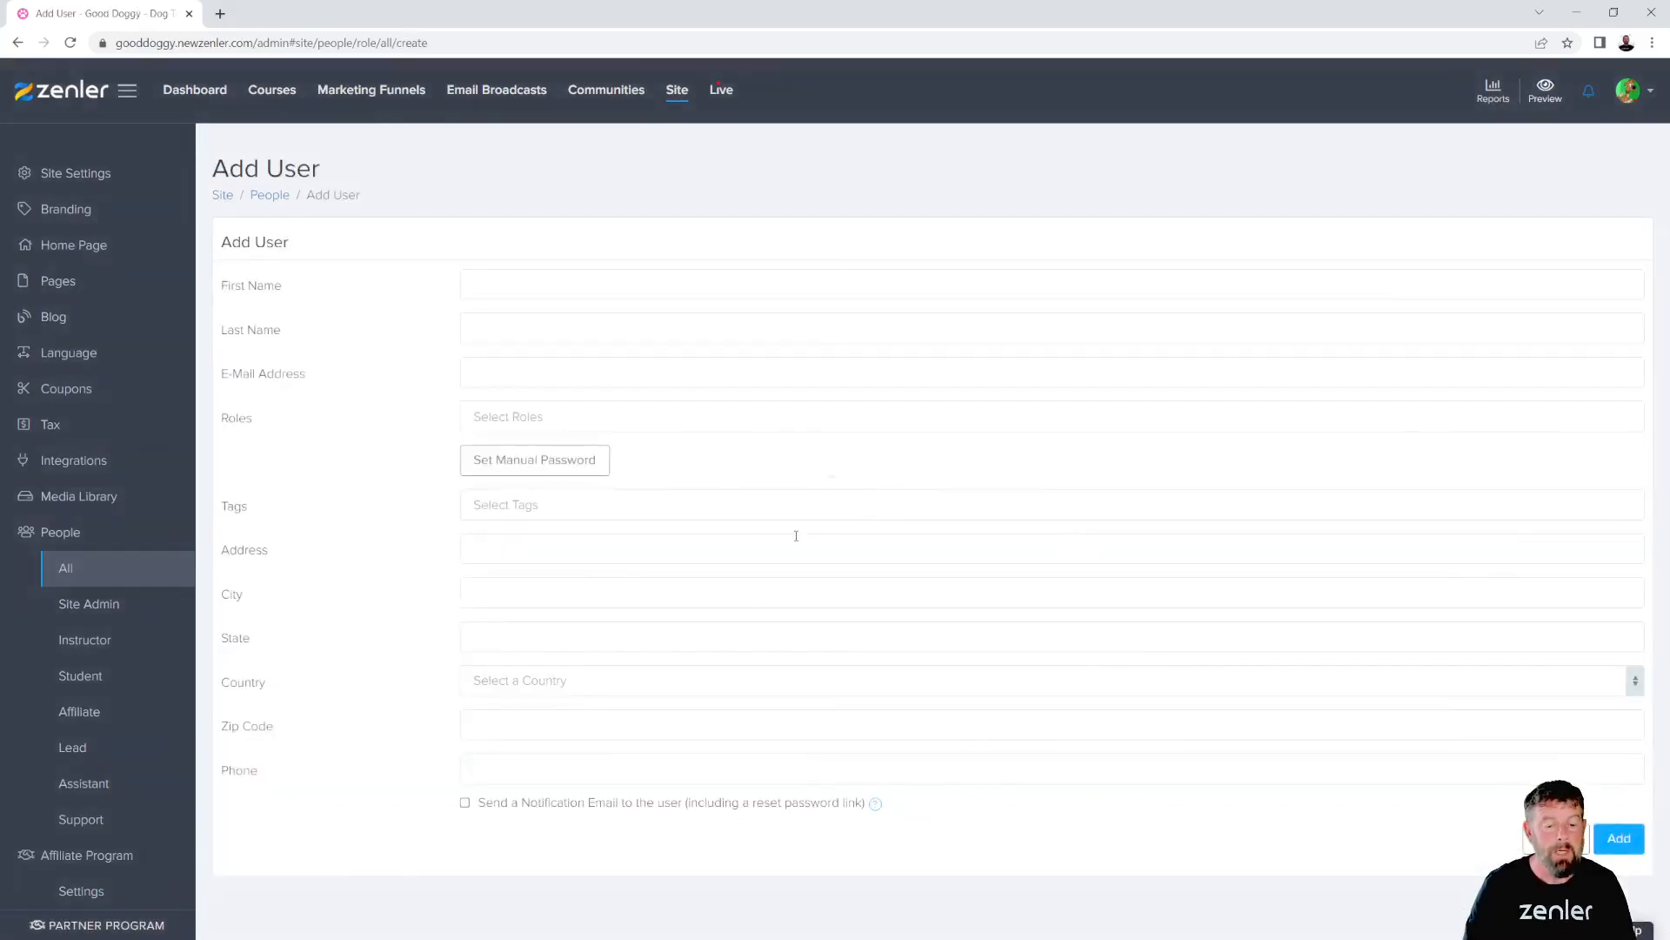
click(493, 277)
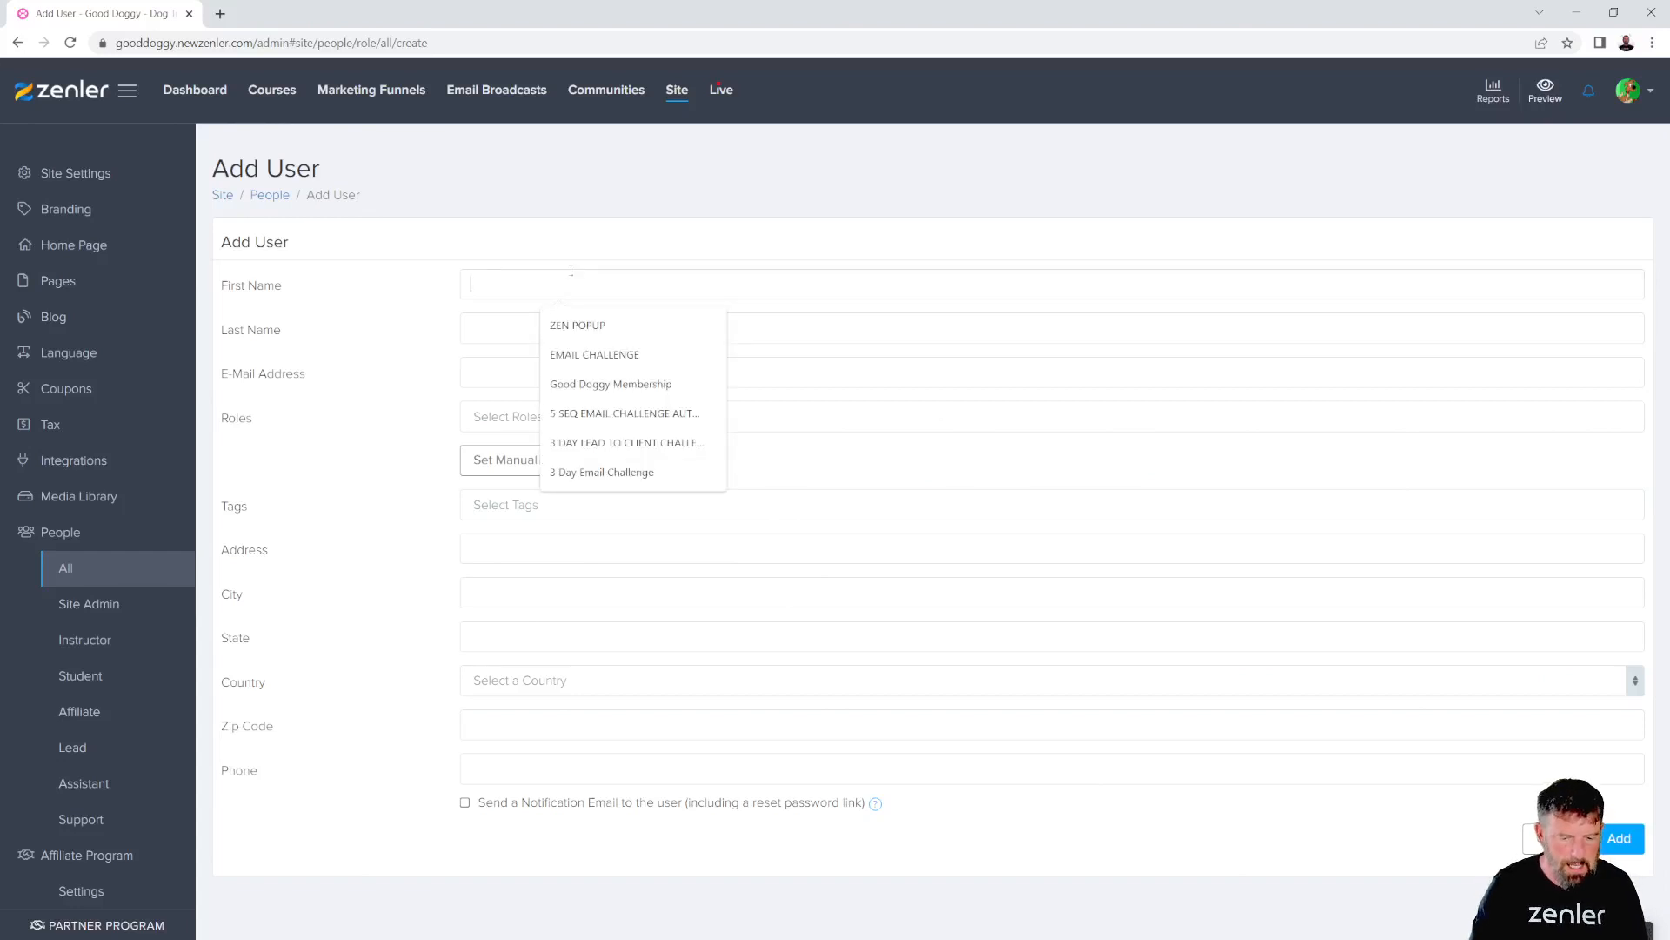
key(Down)
key(Return)
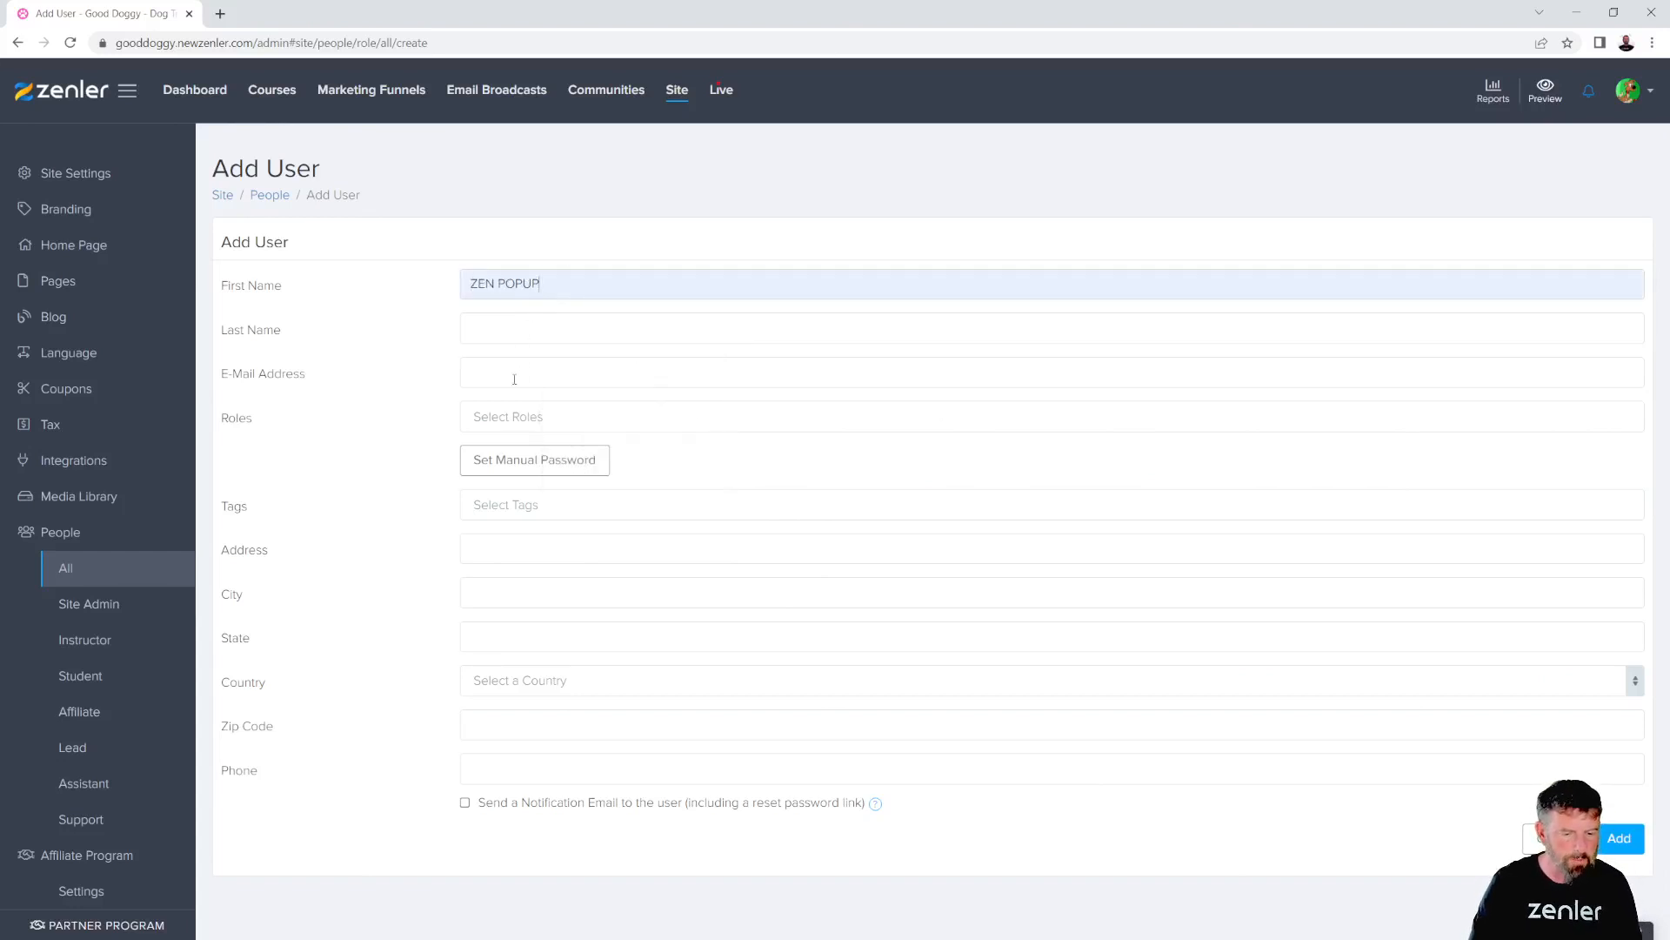
click(560, 372)
key(ctrl+v)
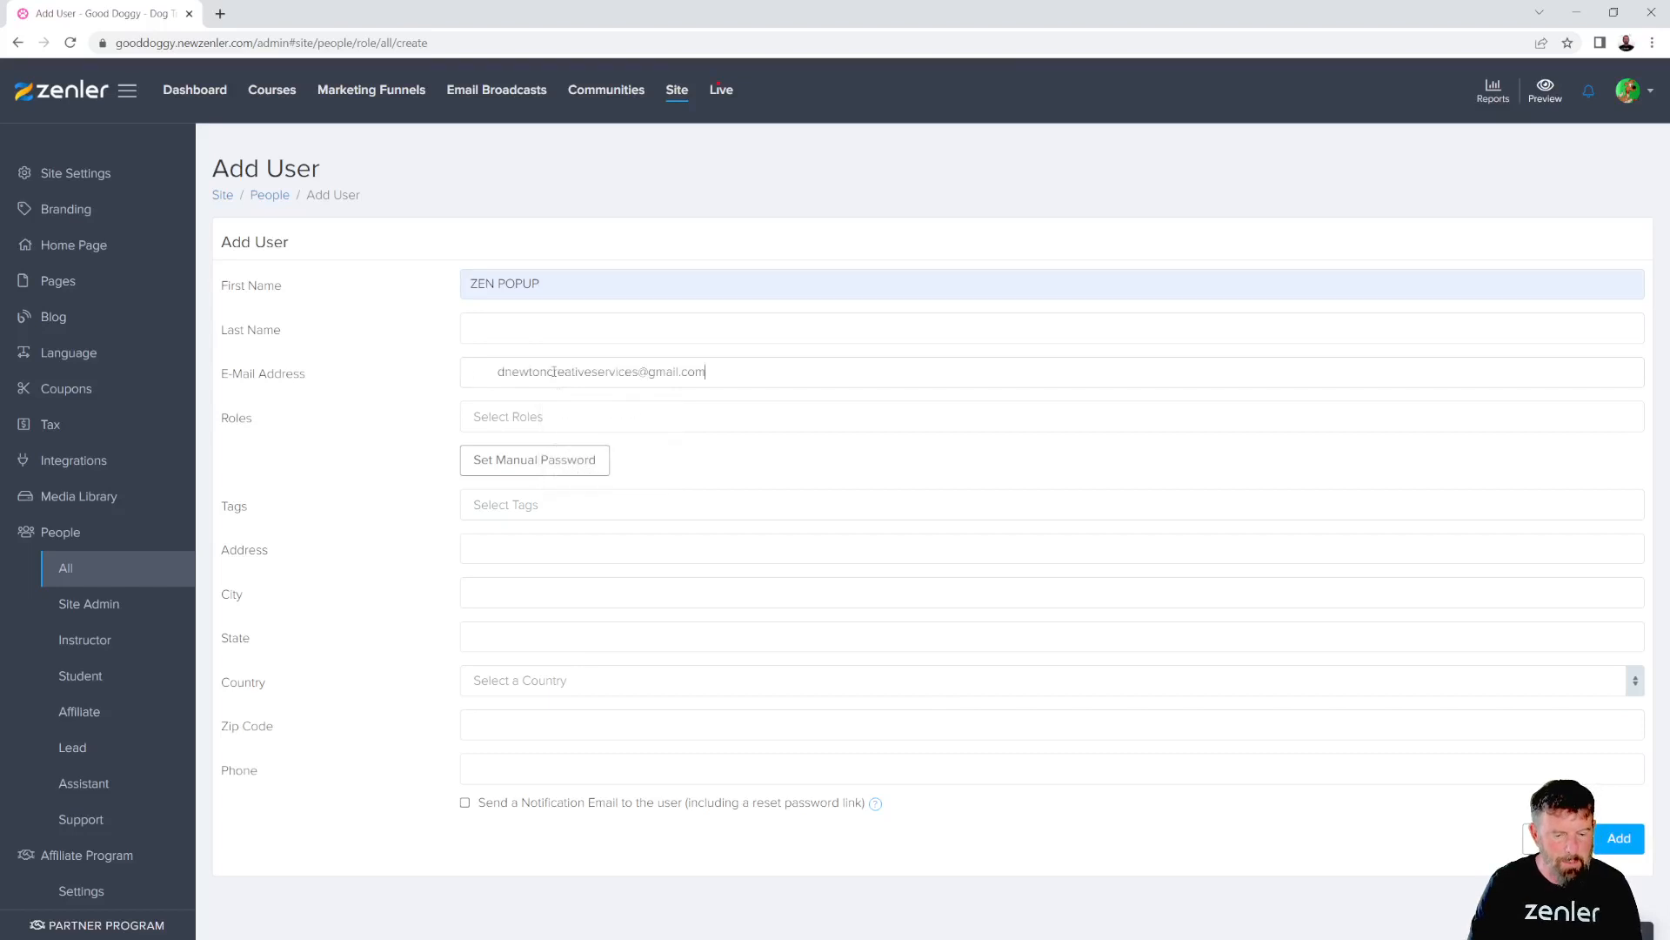
Step: Remove the leading spaces from the new user's e-mail address and assign the Student role
drag(500, 371, 409, 374)
key(BackSpace)
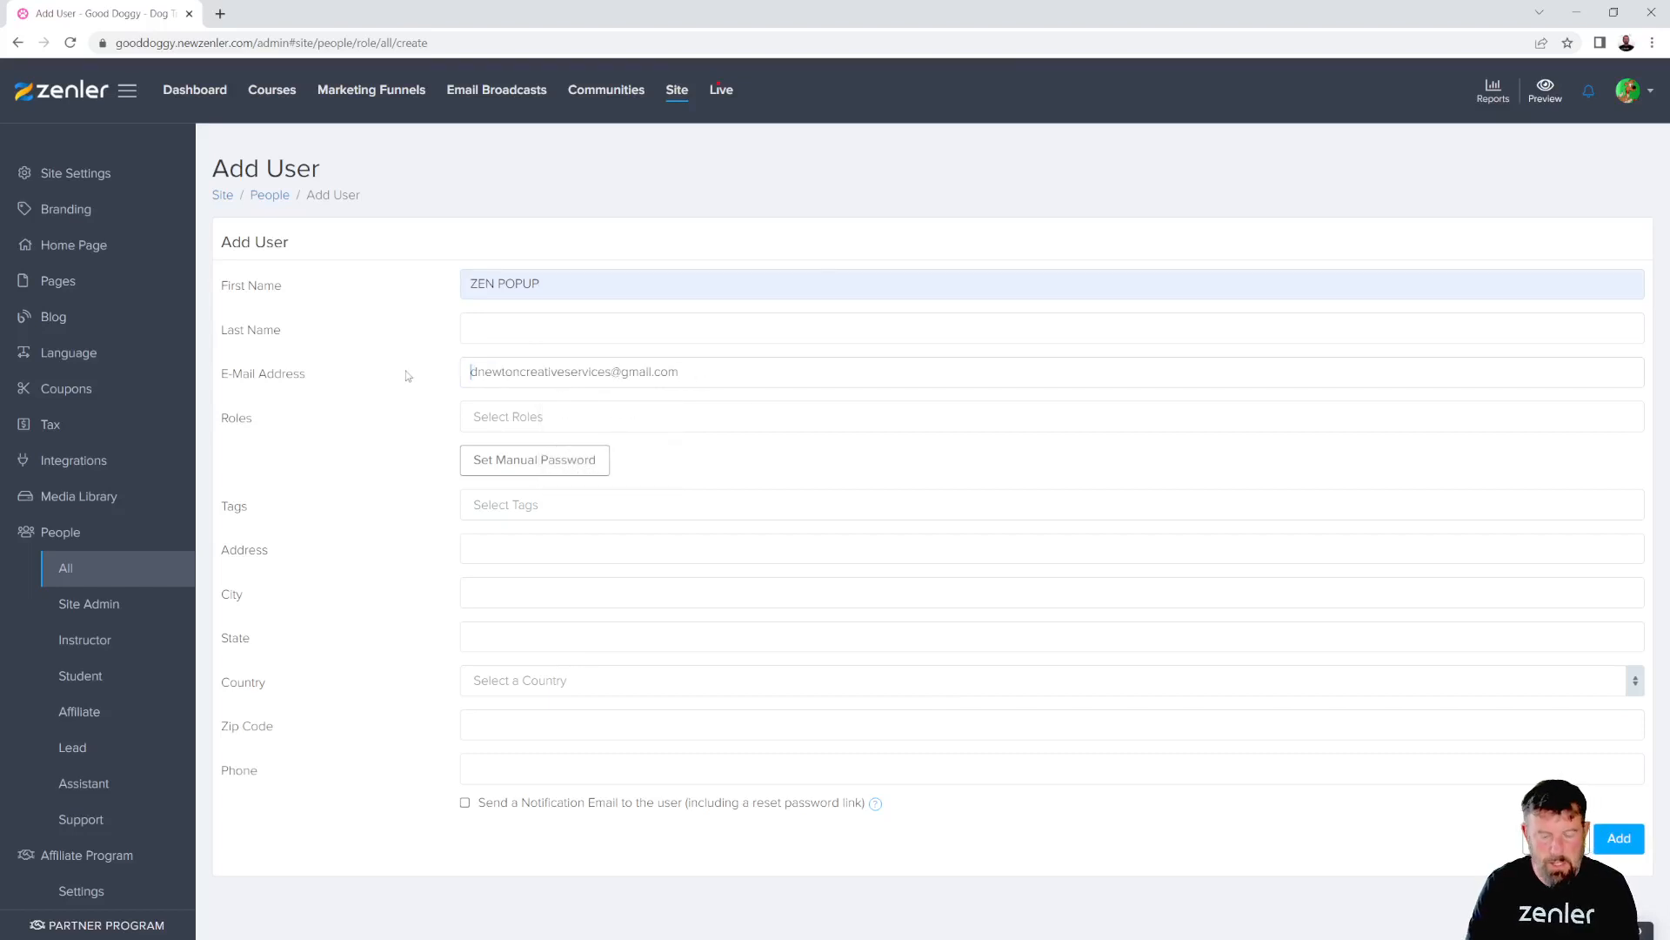
click(593, 416)
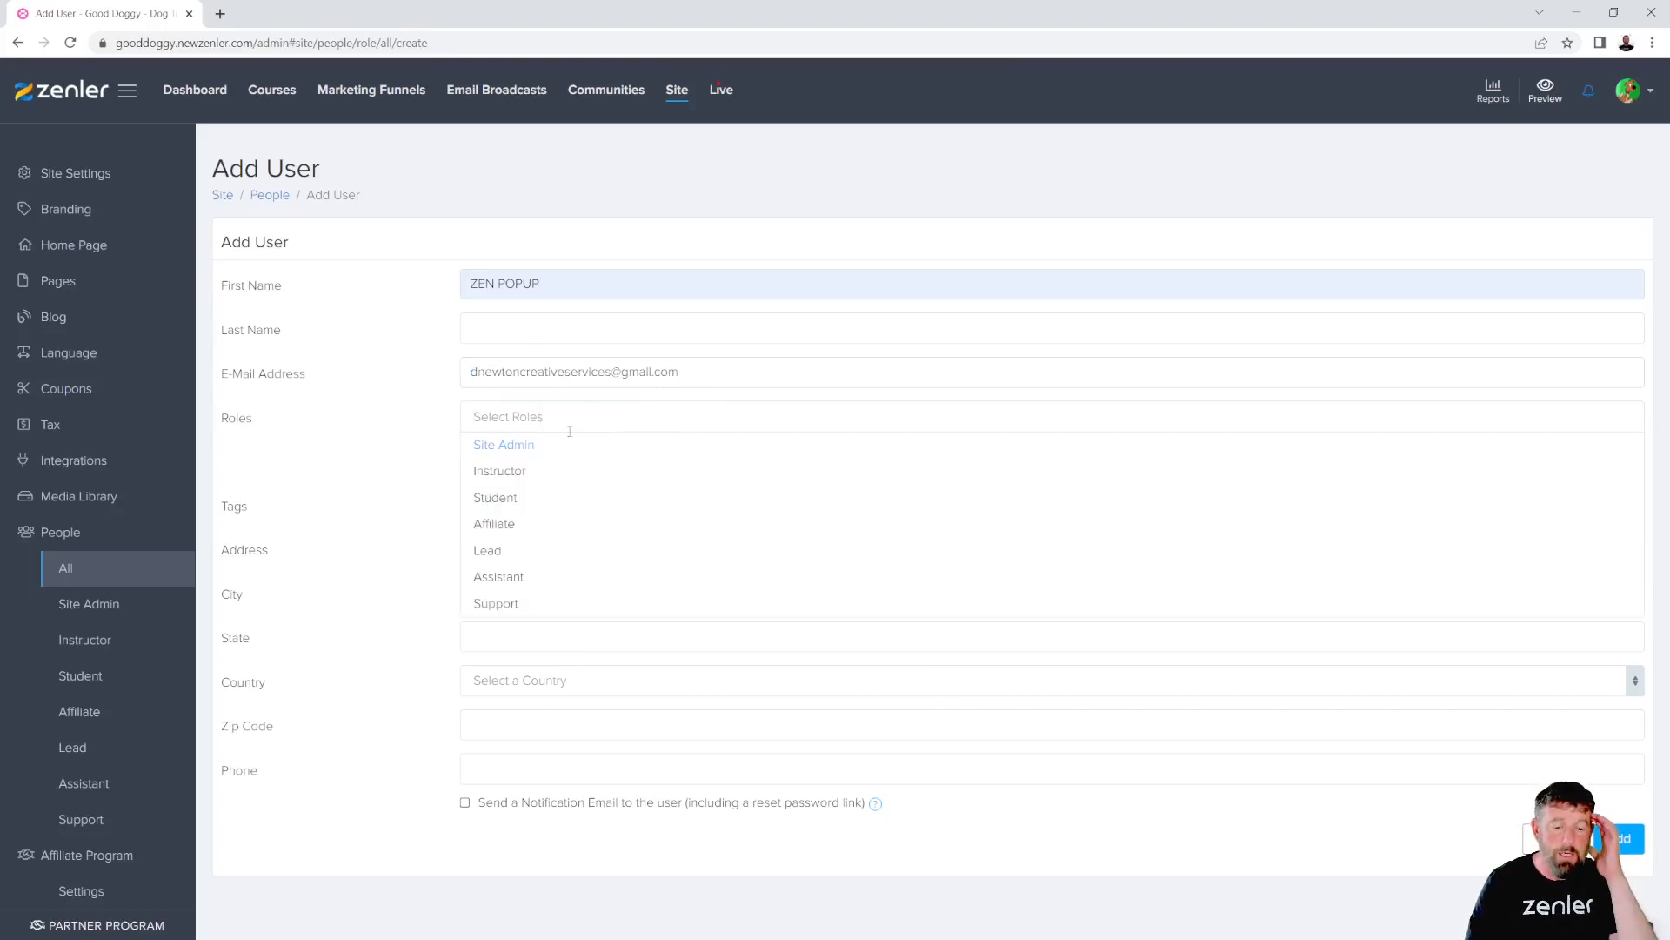
click(496, 499)
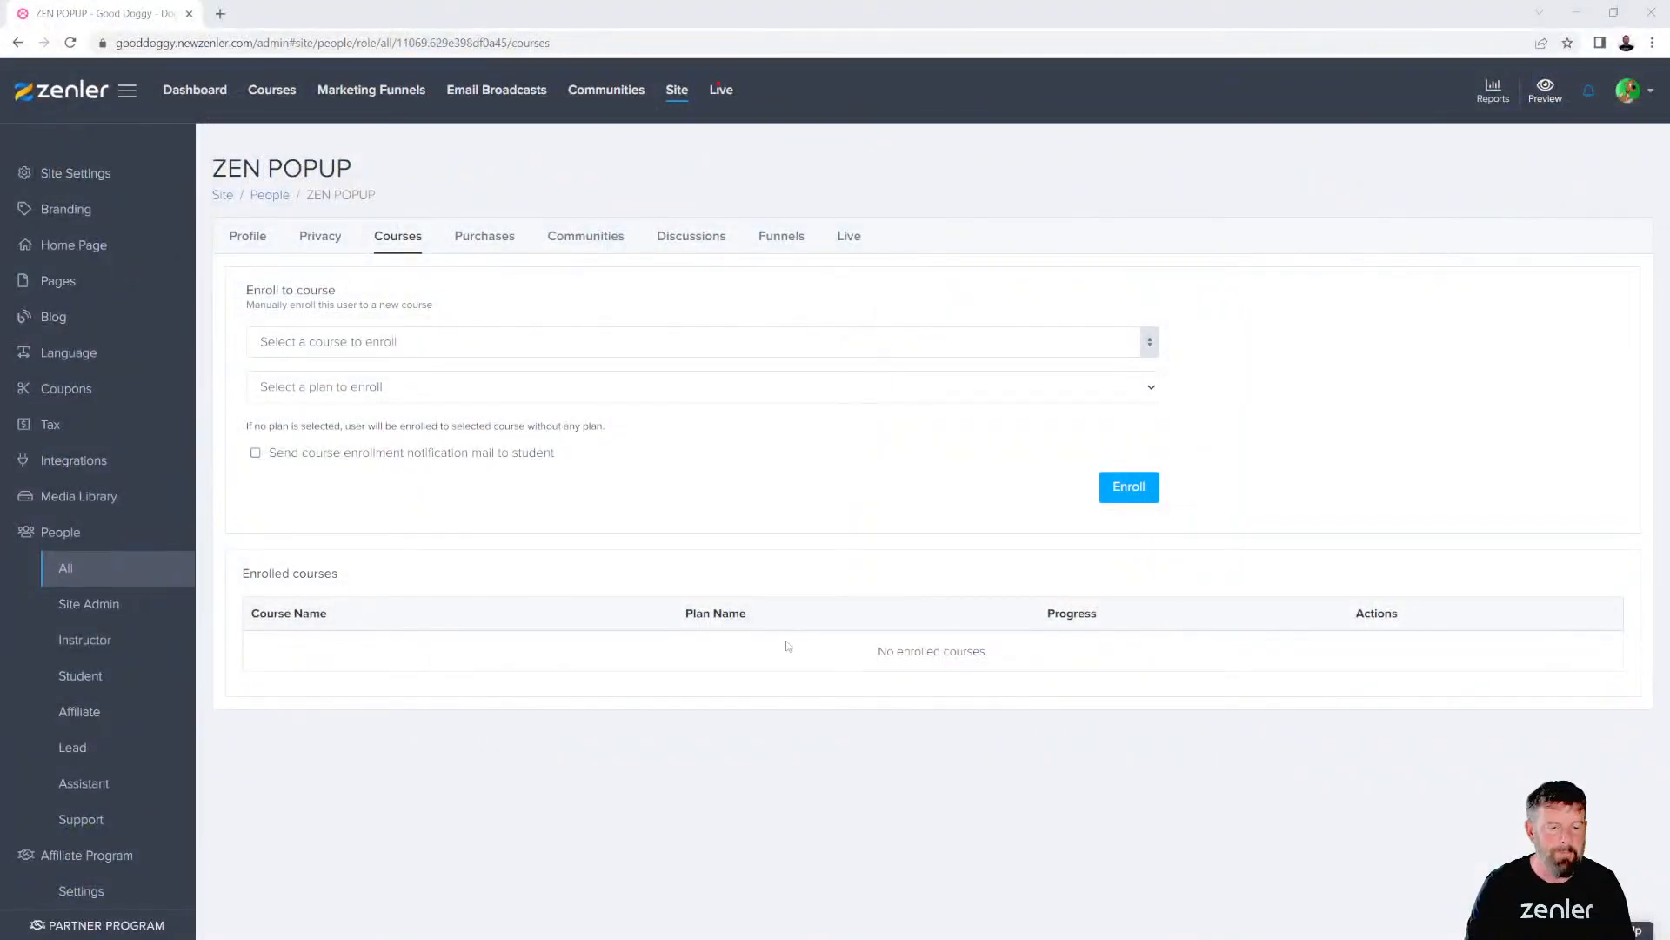
Step: Check the ZEN POPUP user's entry and e-mail address in the list of all people
click(144, 571)
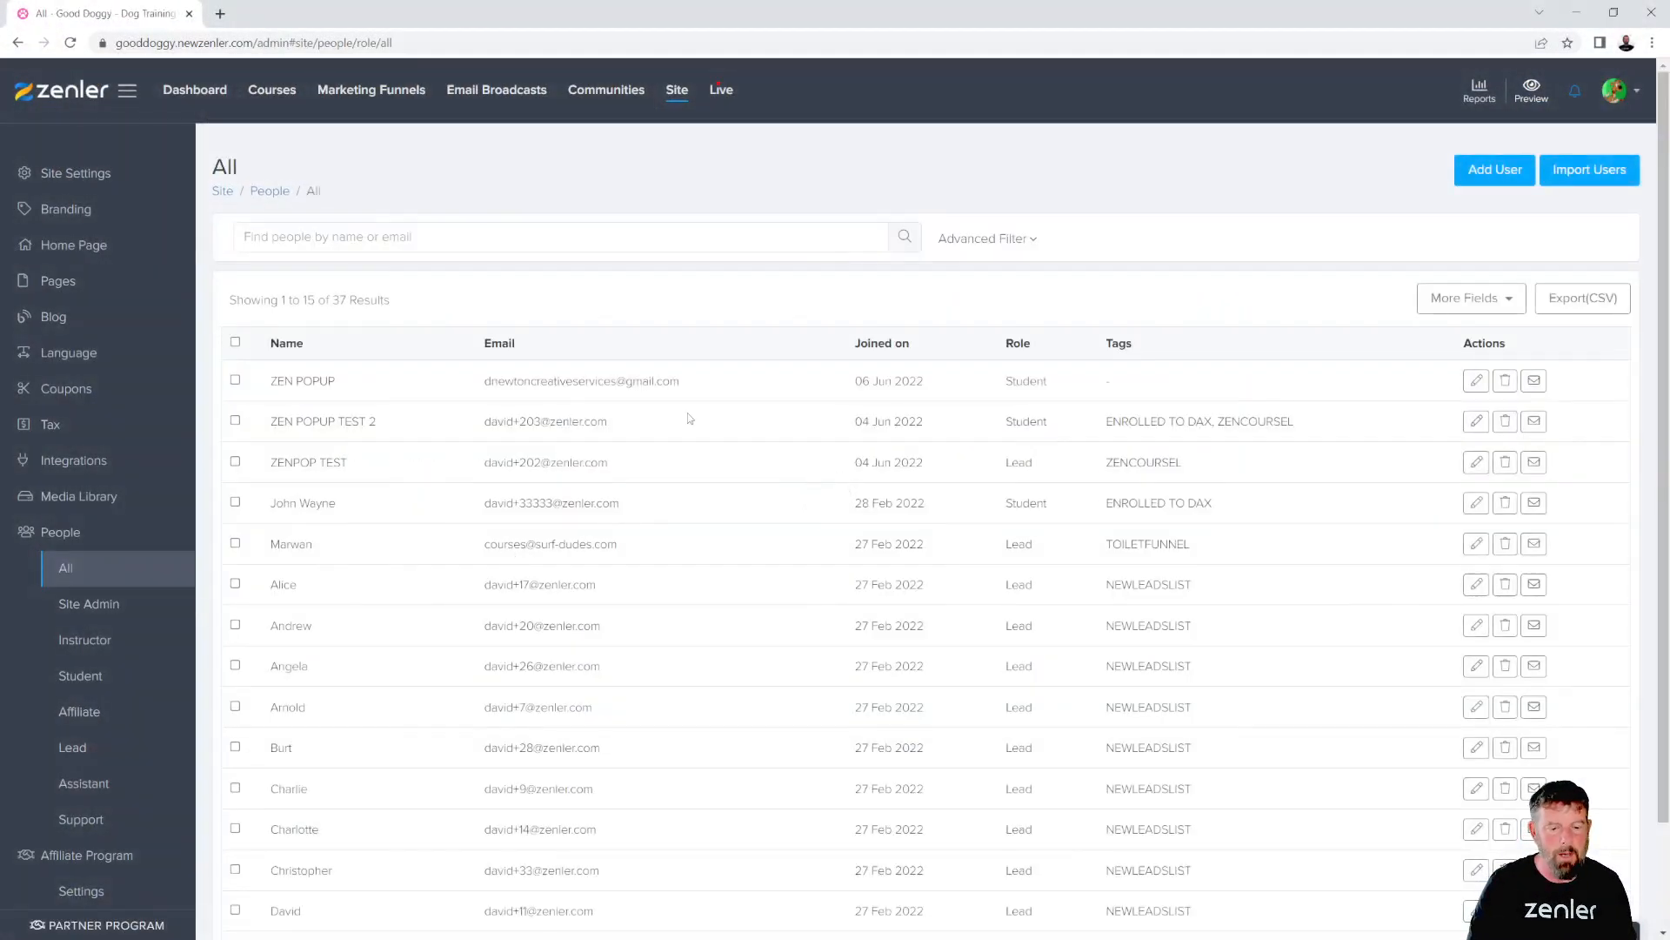
drag(681, 381, 468, 387)
click(1194, 395)
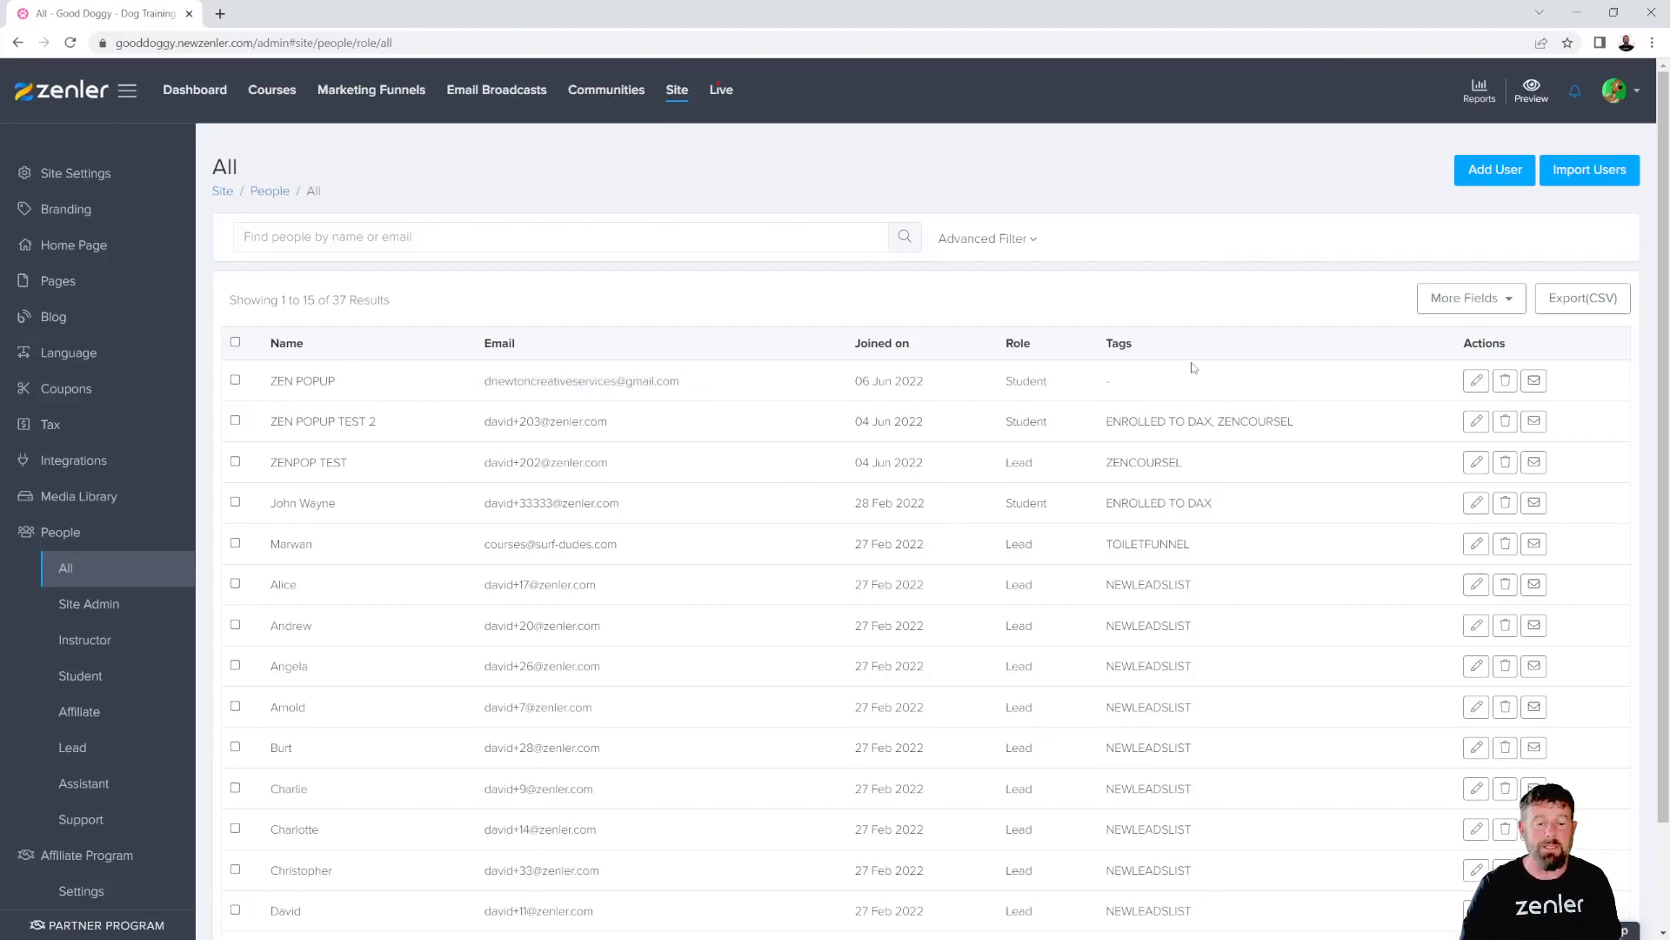
Step: Enroll ZEN POPUP in Dog Anxiety Training - Stand Alone Course with the plan Dog Anxiety - Stand alone Course
click(1476, 384)
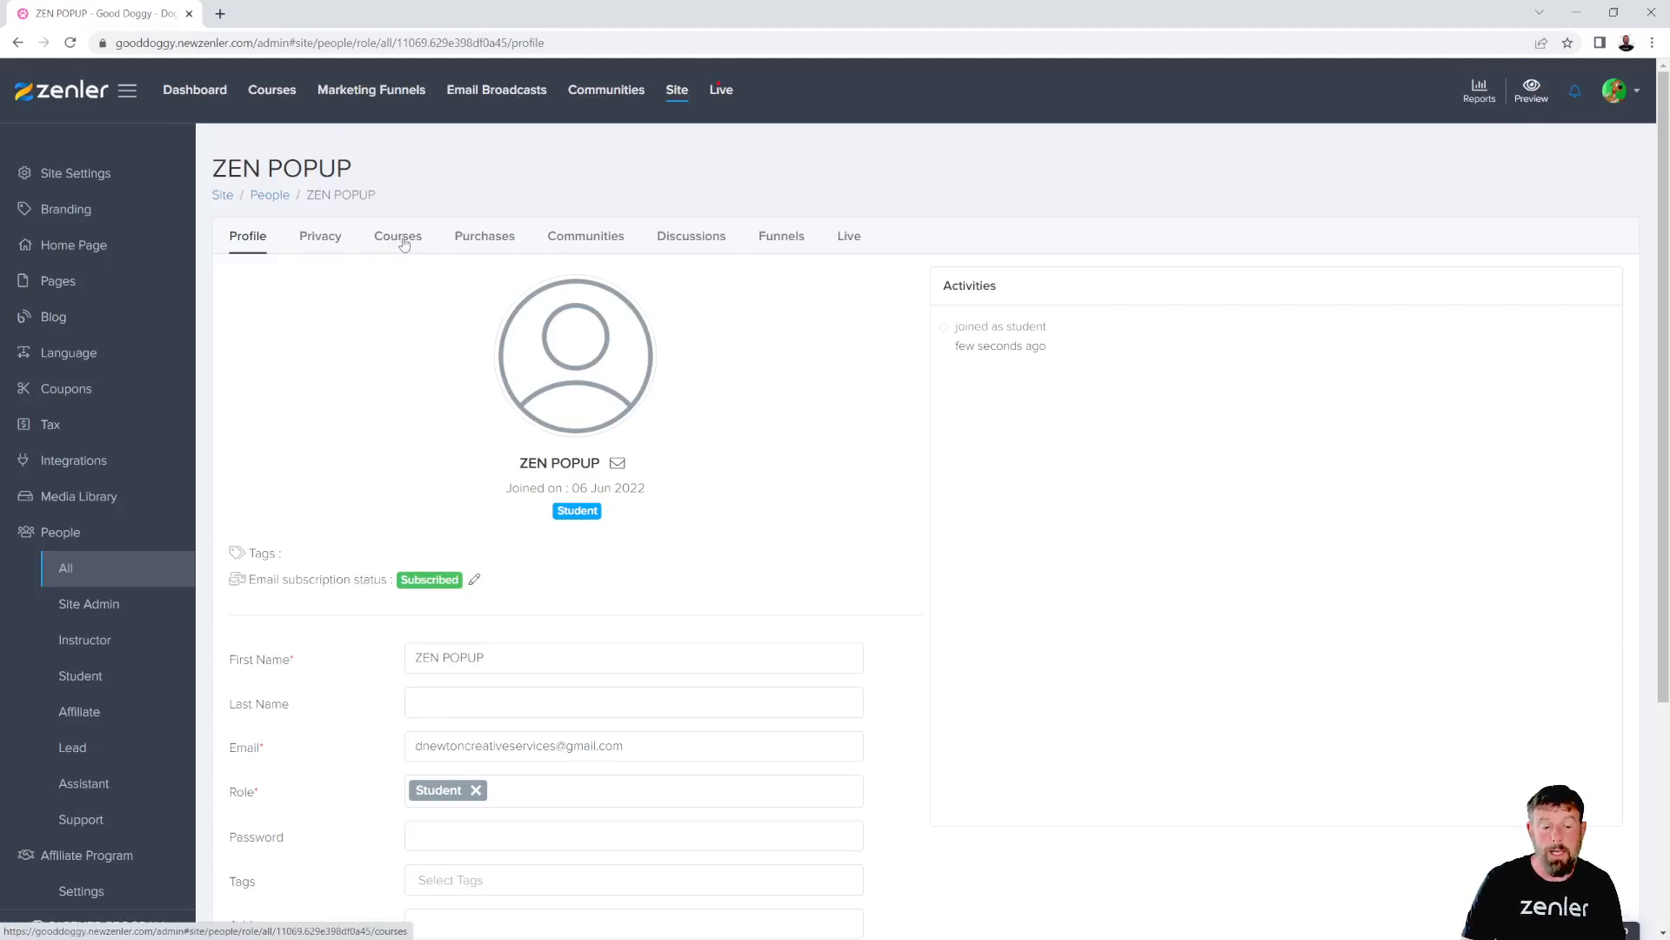
click(406, 244)
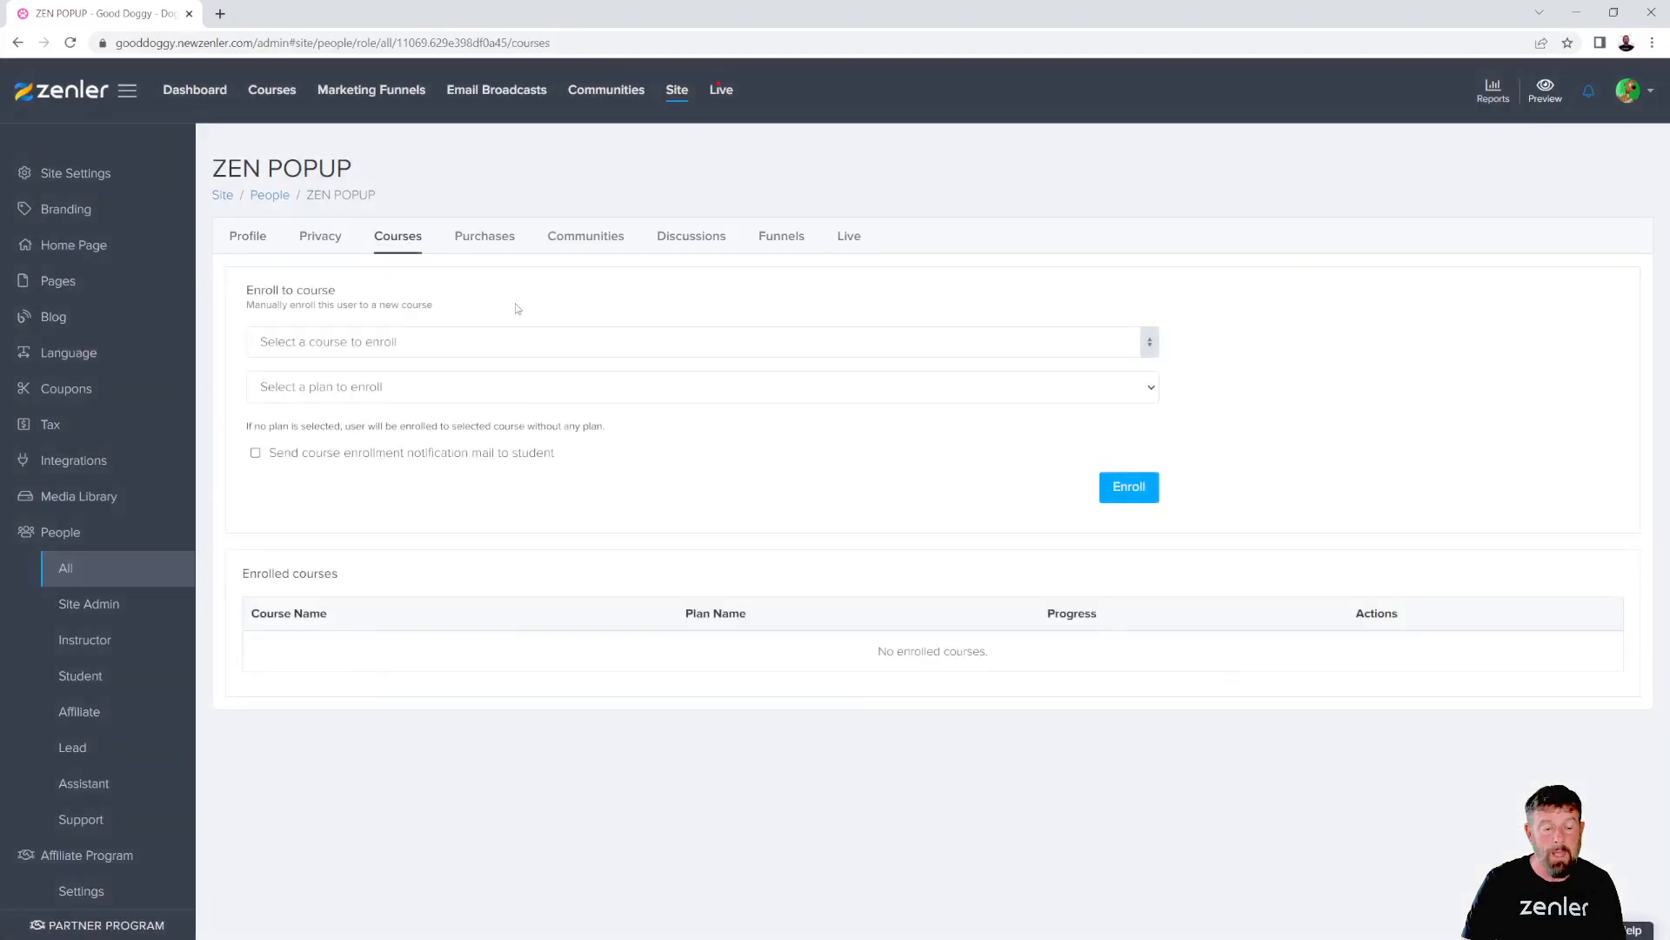
click(482, 352)
click(424, 484)
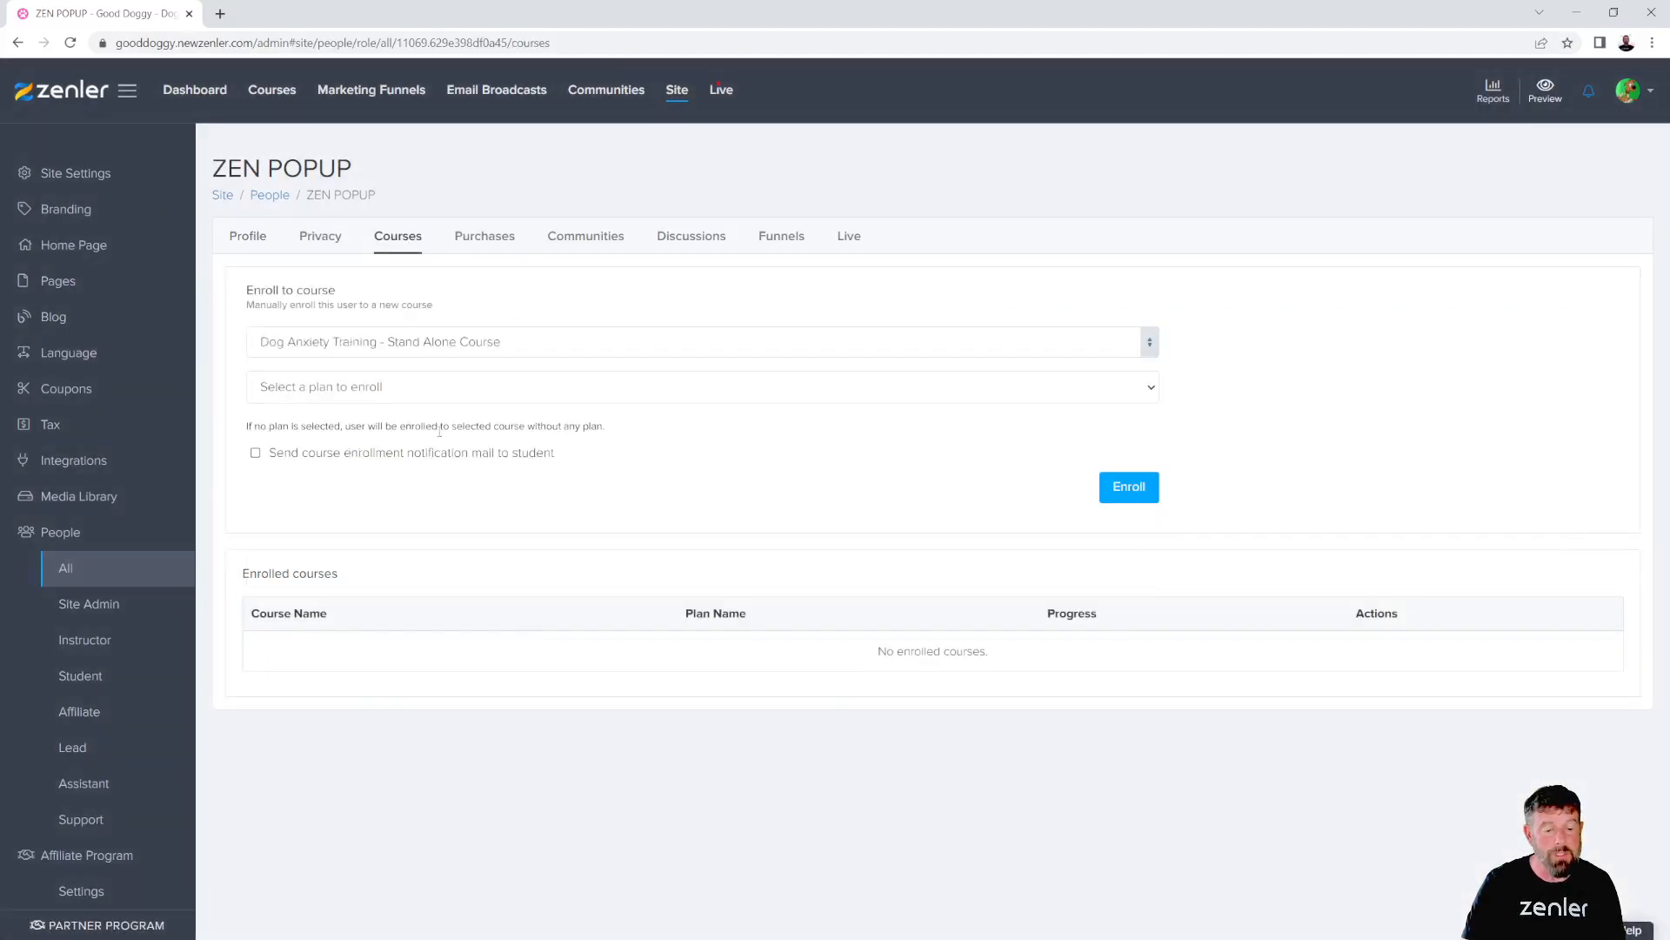
click(426, 399)
click(402, 431)
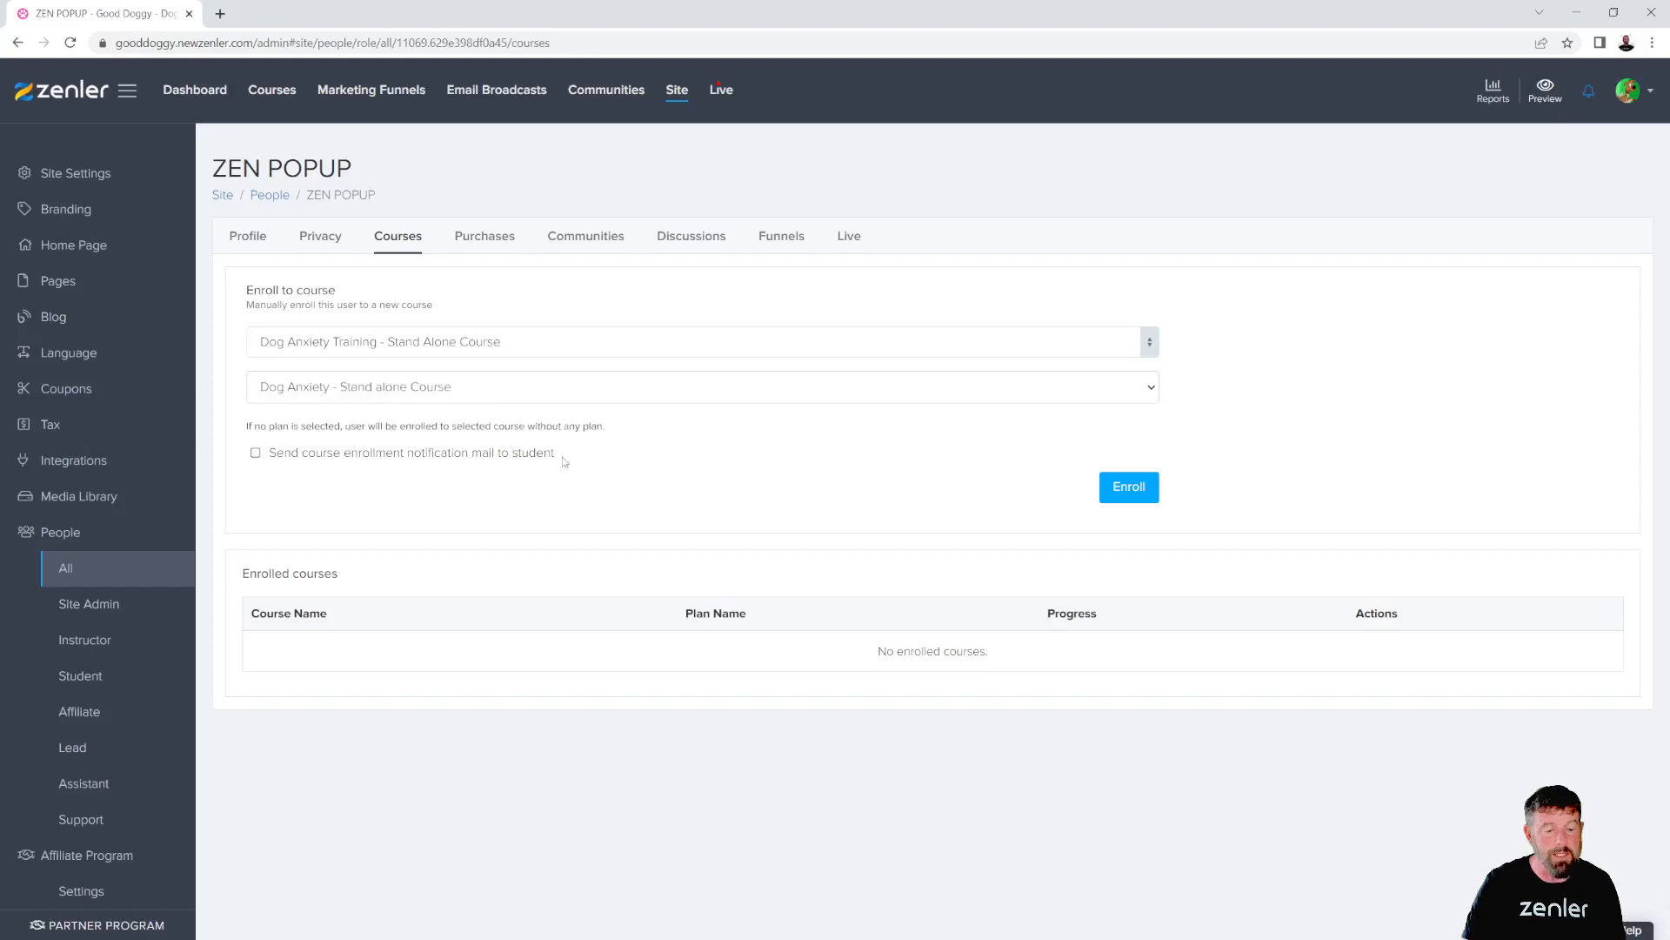
click(1128, 488)
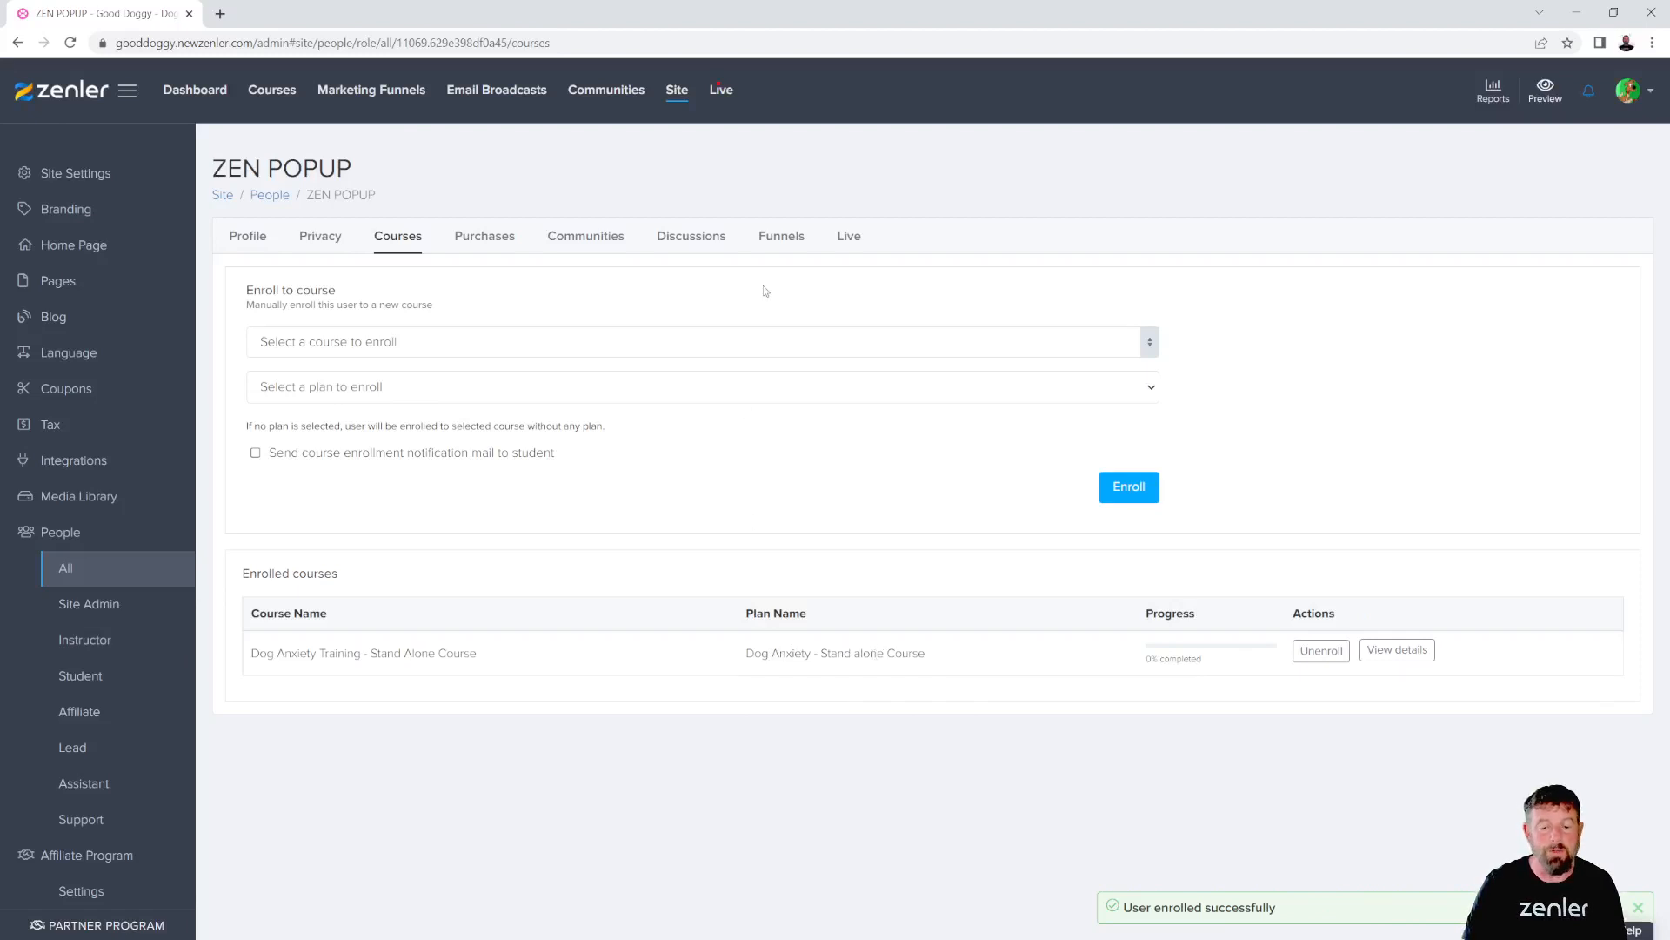
Step: Examine ZEN POPUP's funnel subscription and live class registration options, and review the enrolled courses
click(782, 240)
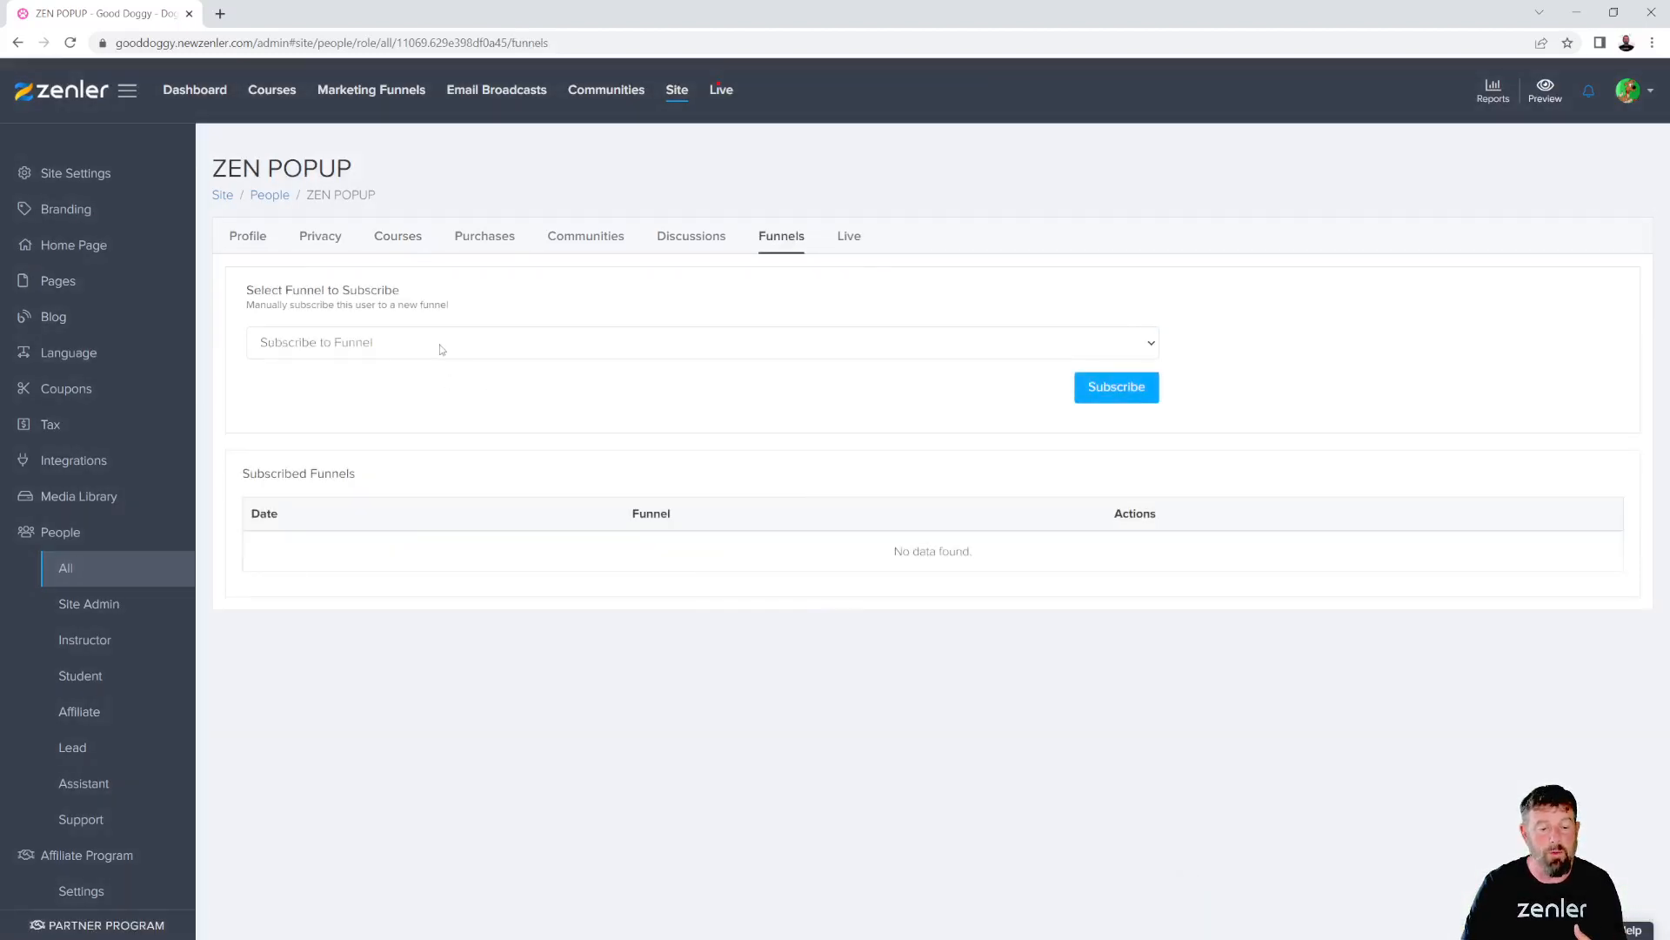
click(440, 346)
click(502, 308)
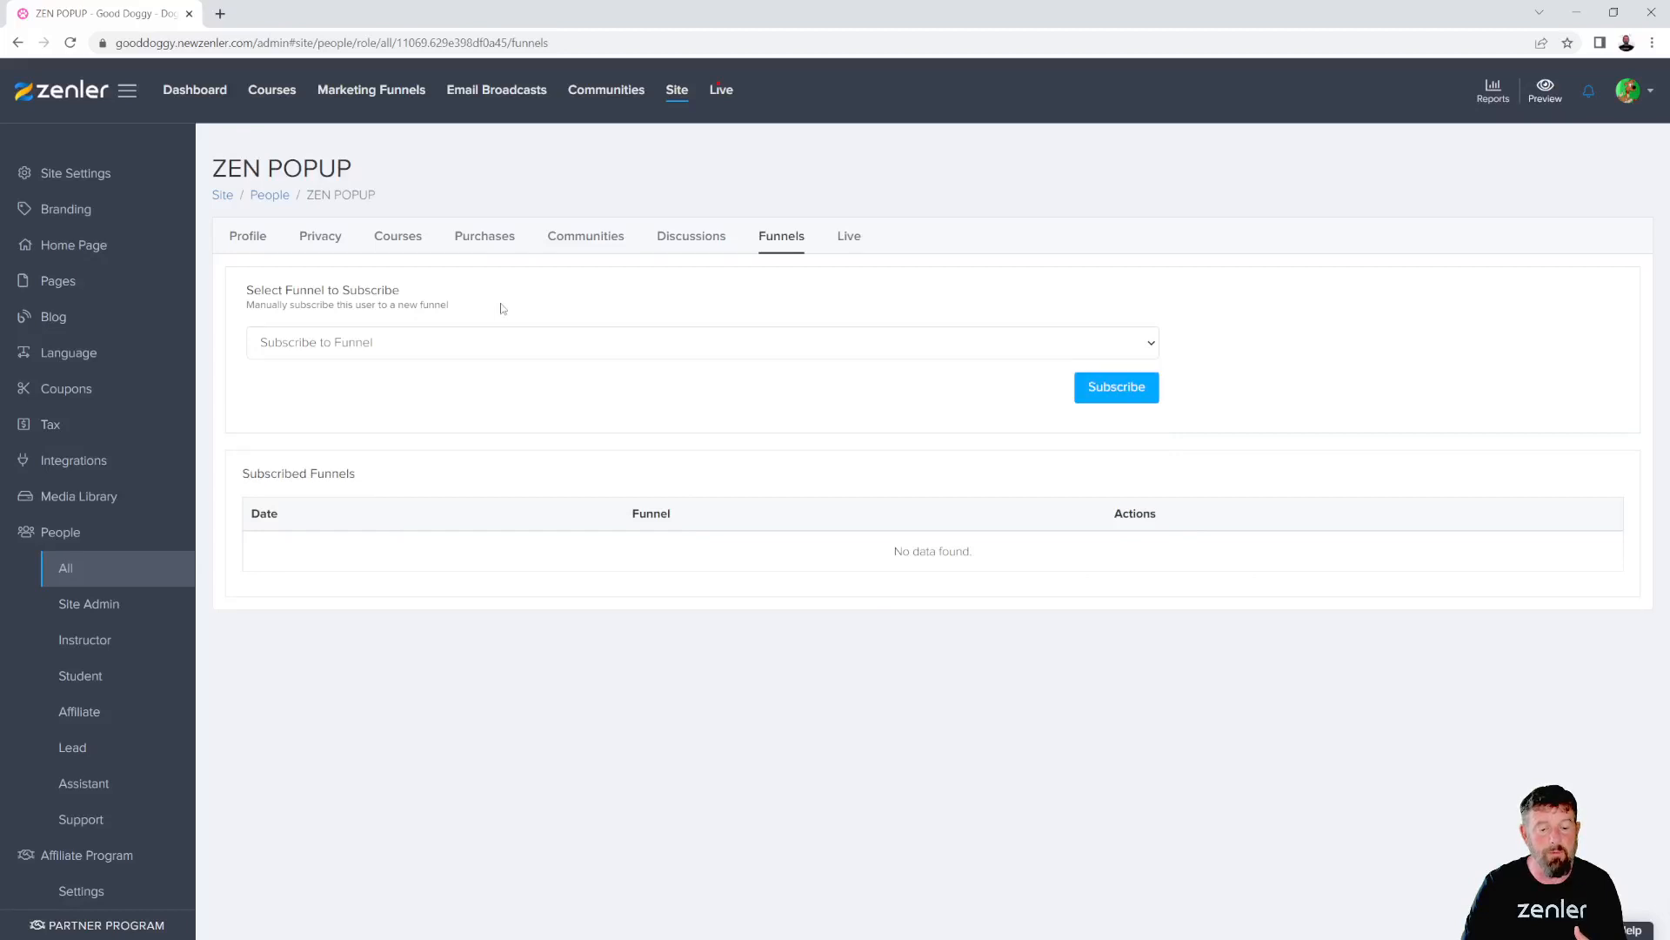
click(851, 238)
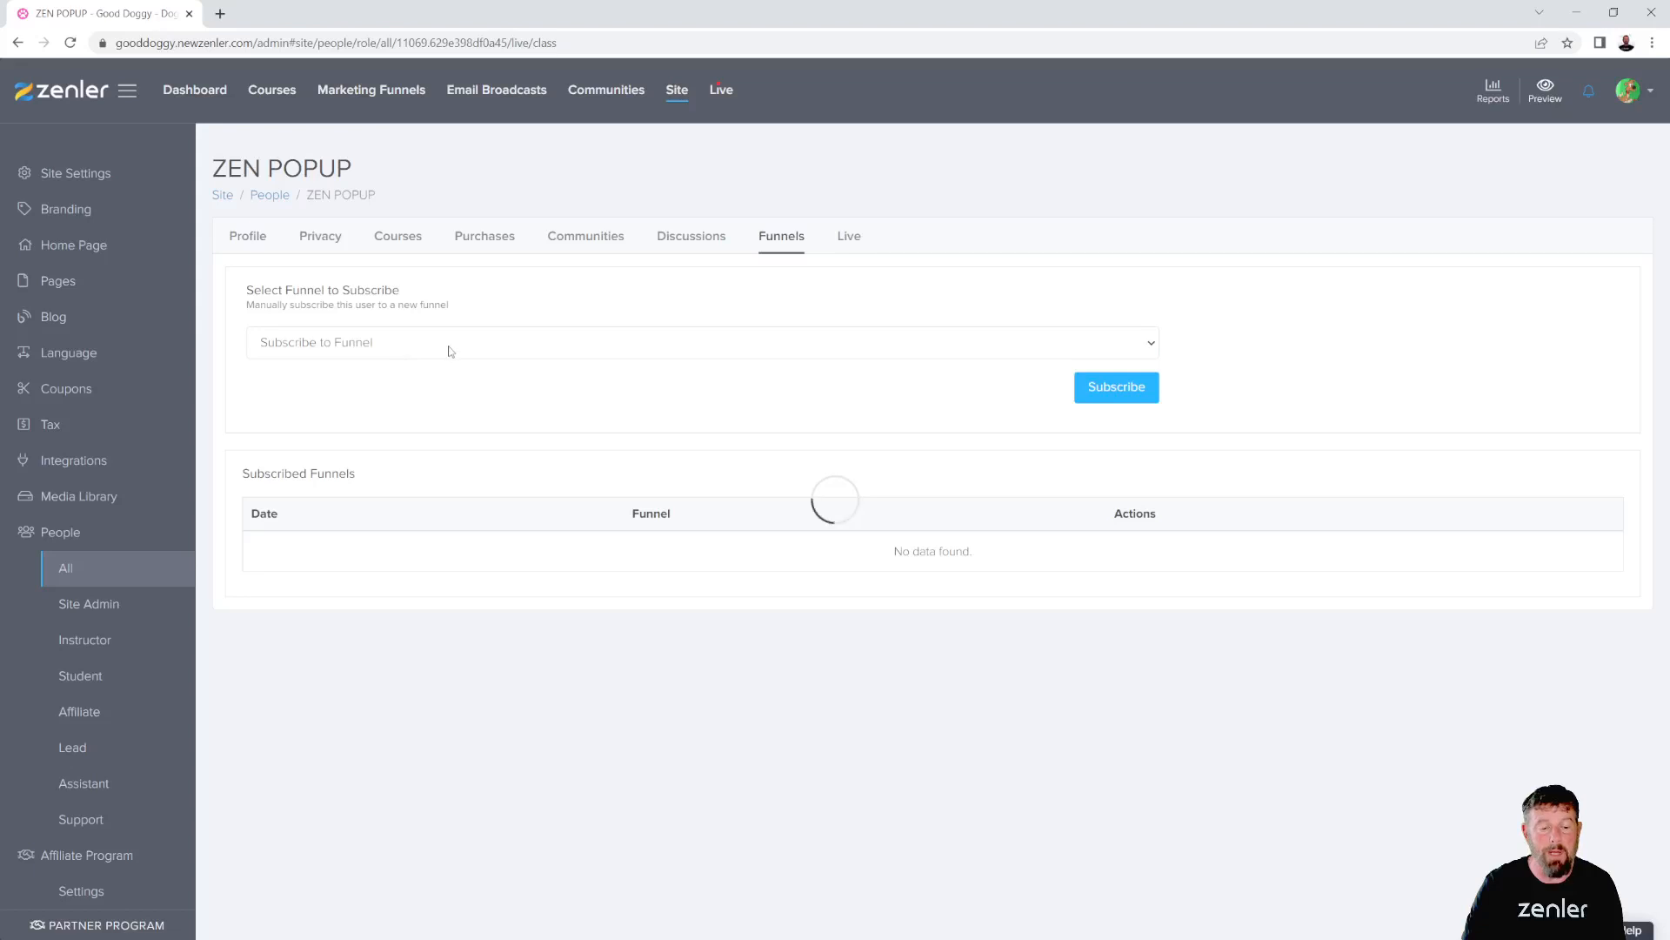
click(493, 396)
click(541, 344)
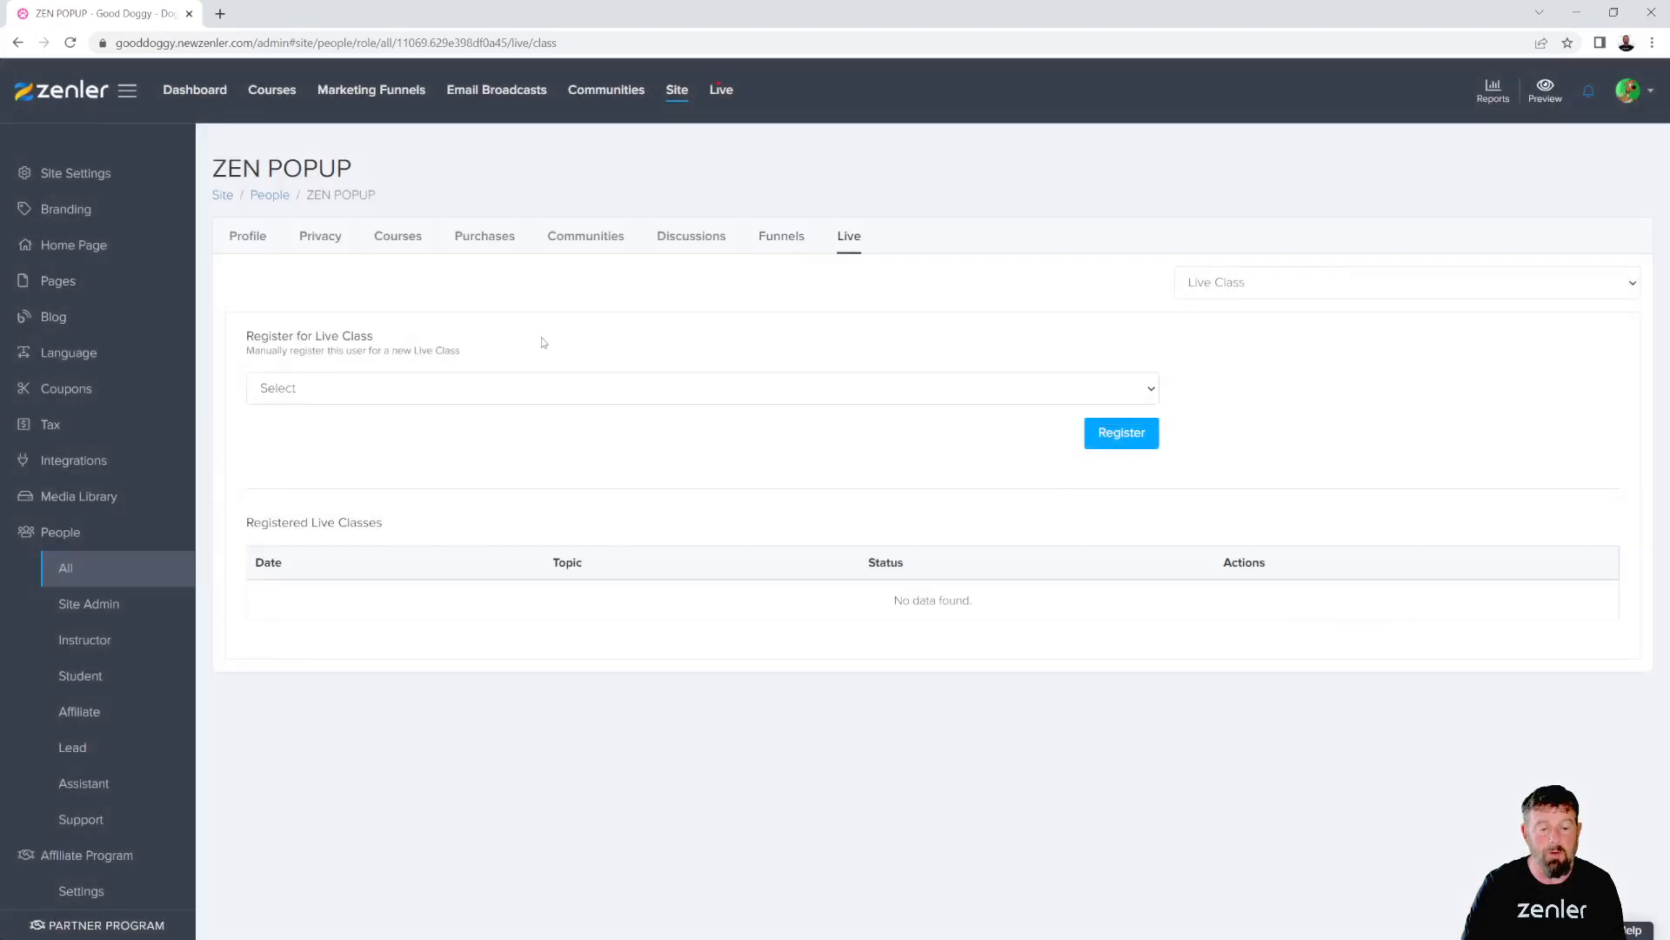
click(400, 239)
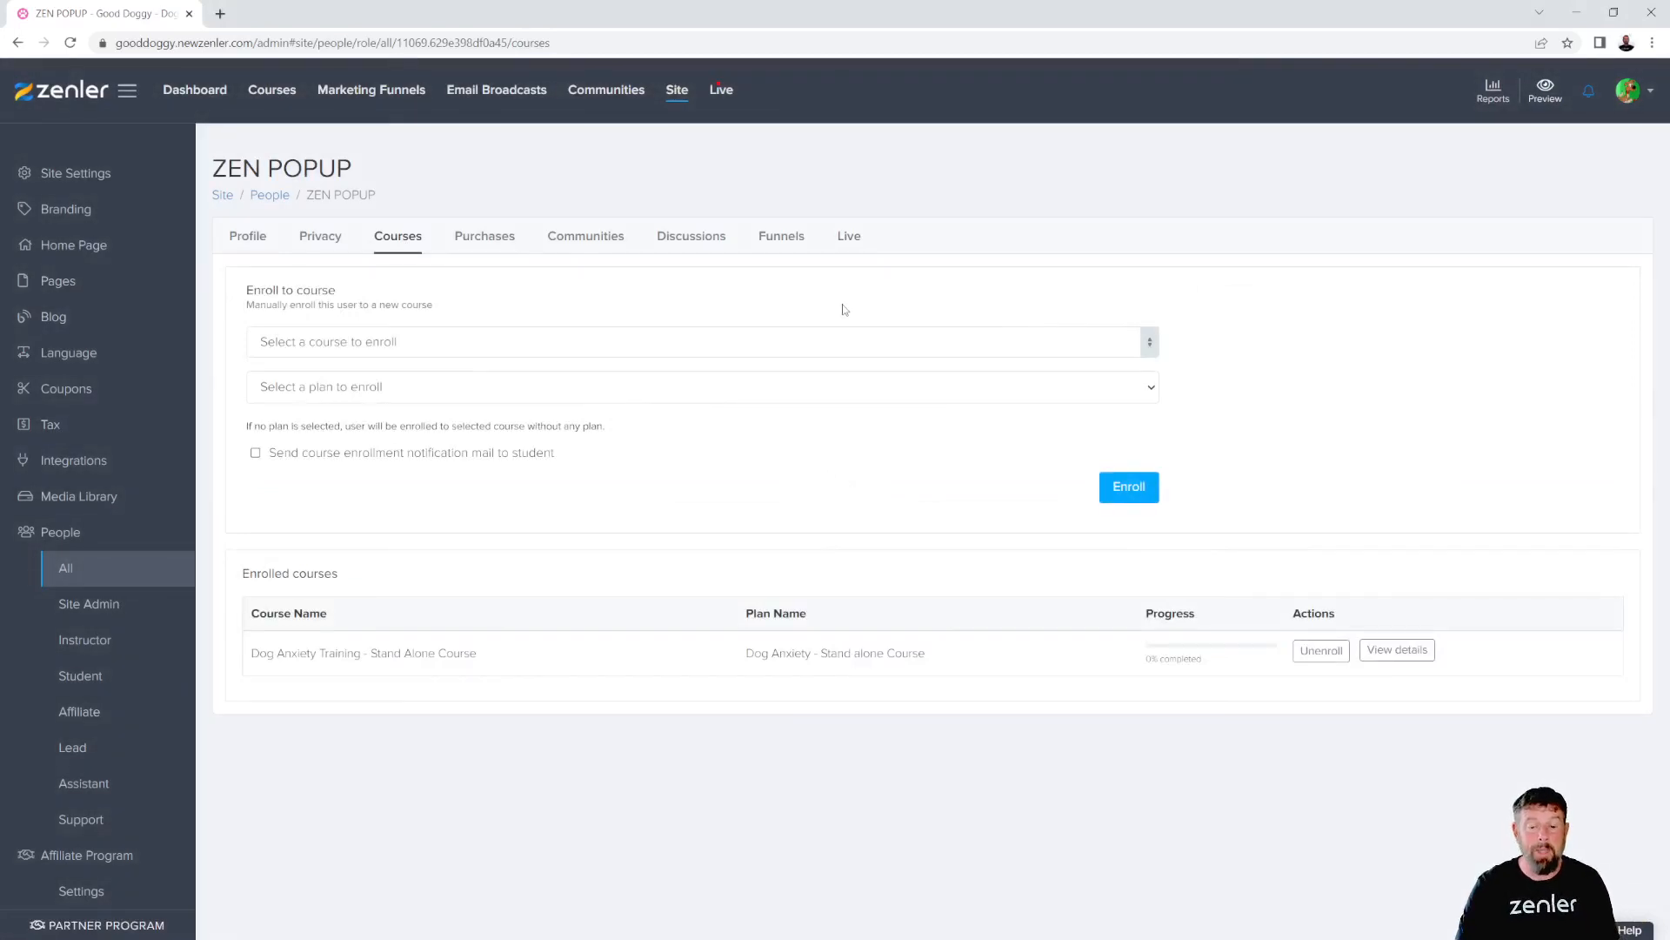
click(1343, 652)
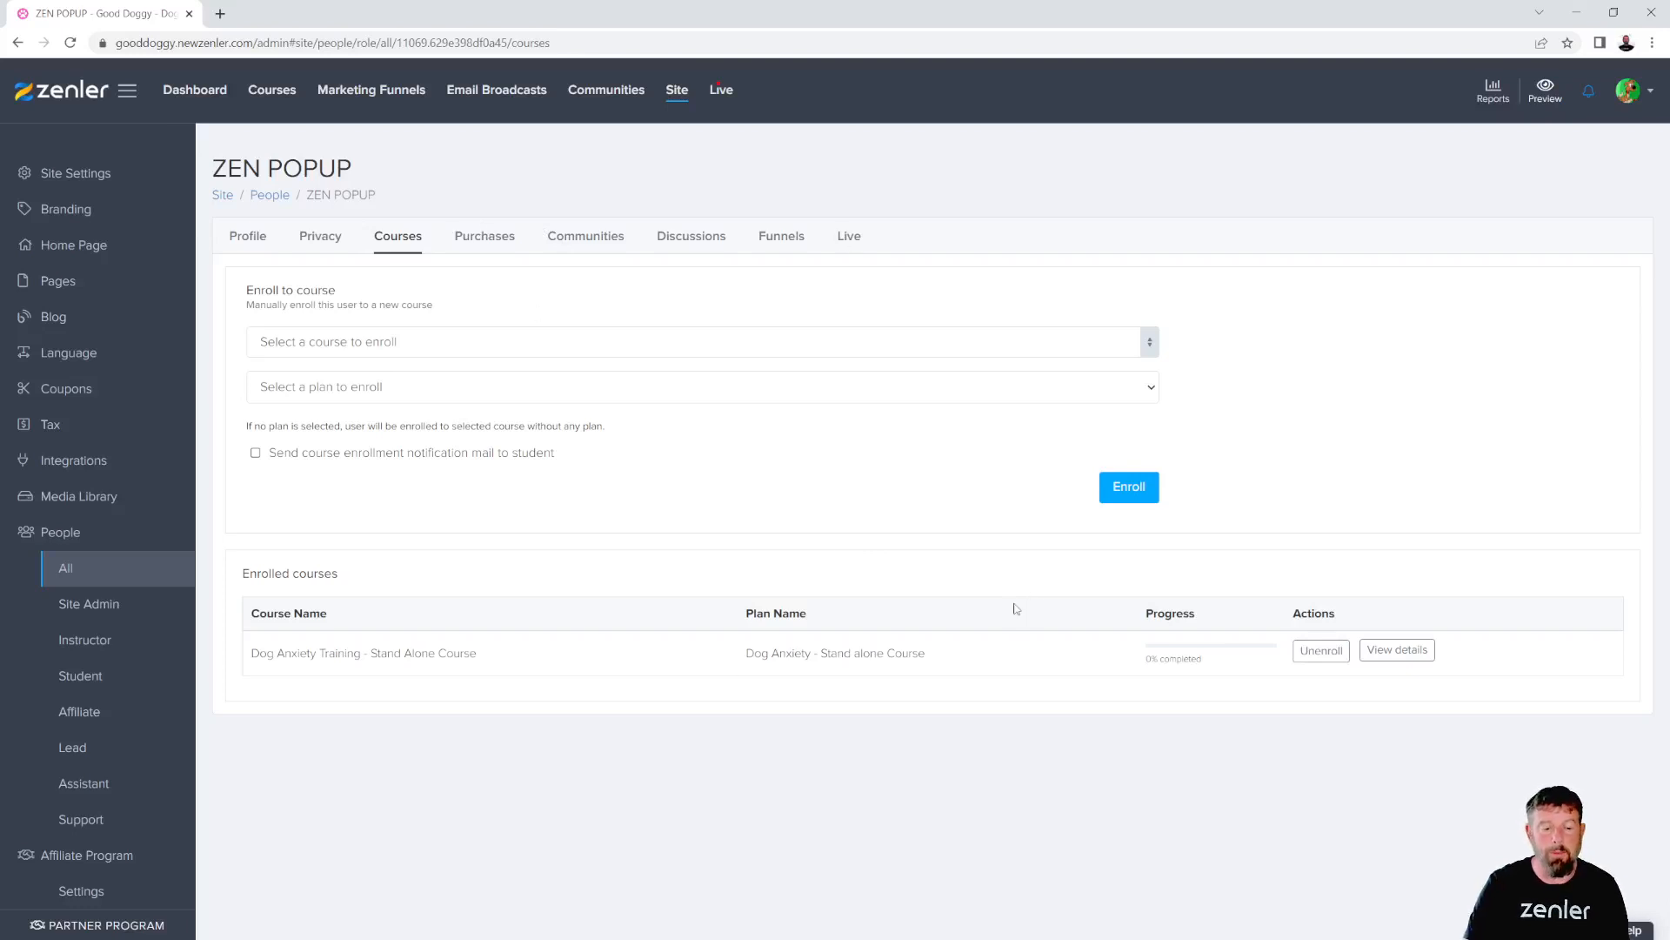
Step: Copy the e-mail address from ZEN POPUP's profile and open gooddoggy.newzenler.com in a new incognito window
click(247, 234)
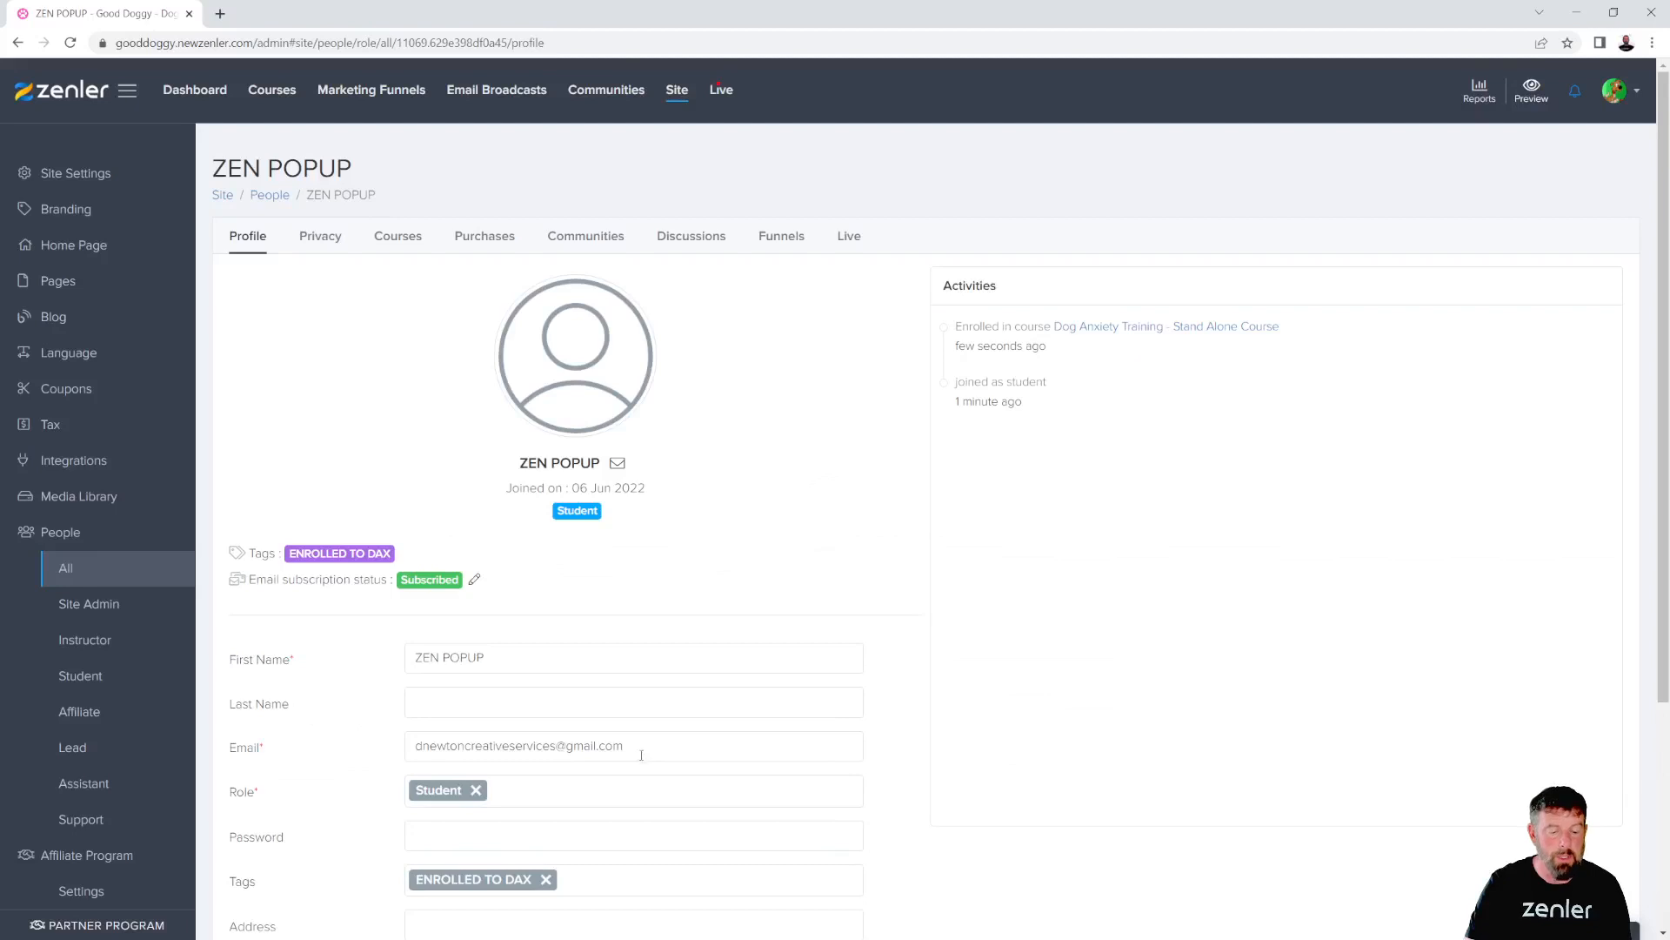
drag(641, 755, 379, 760)
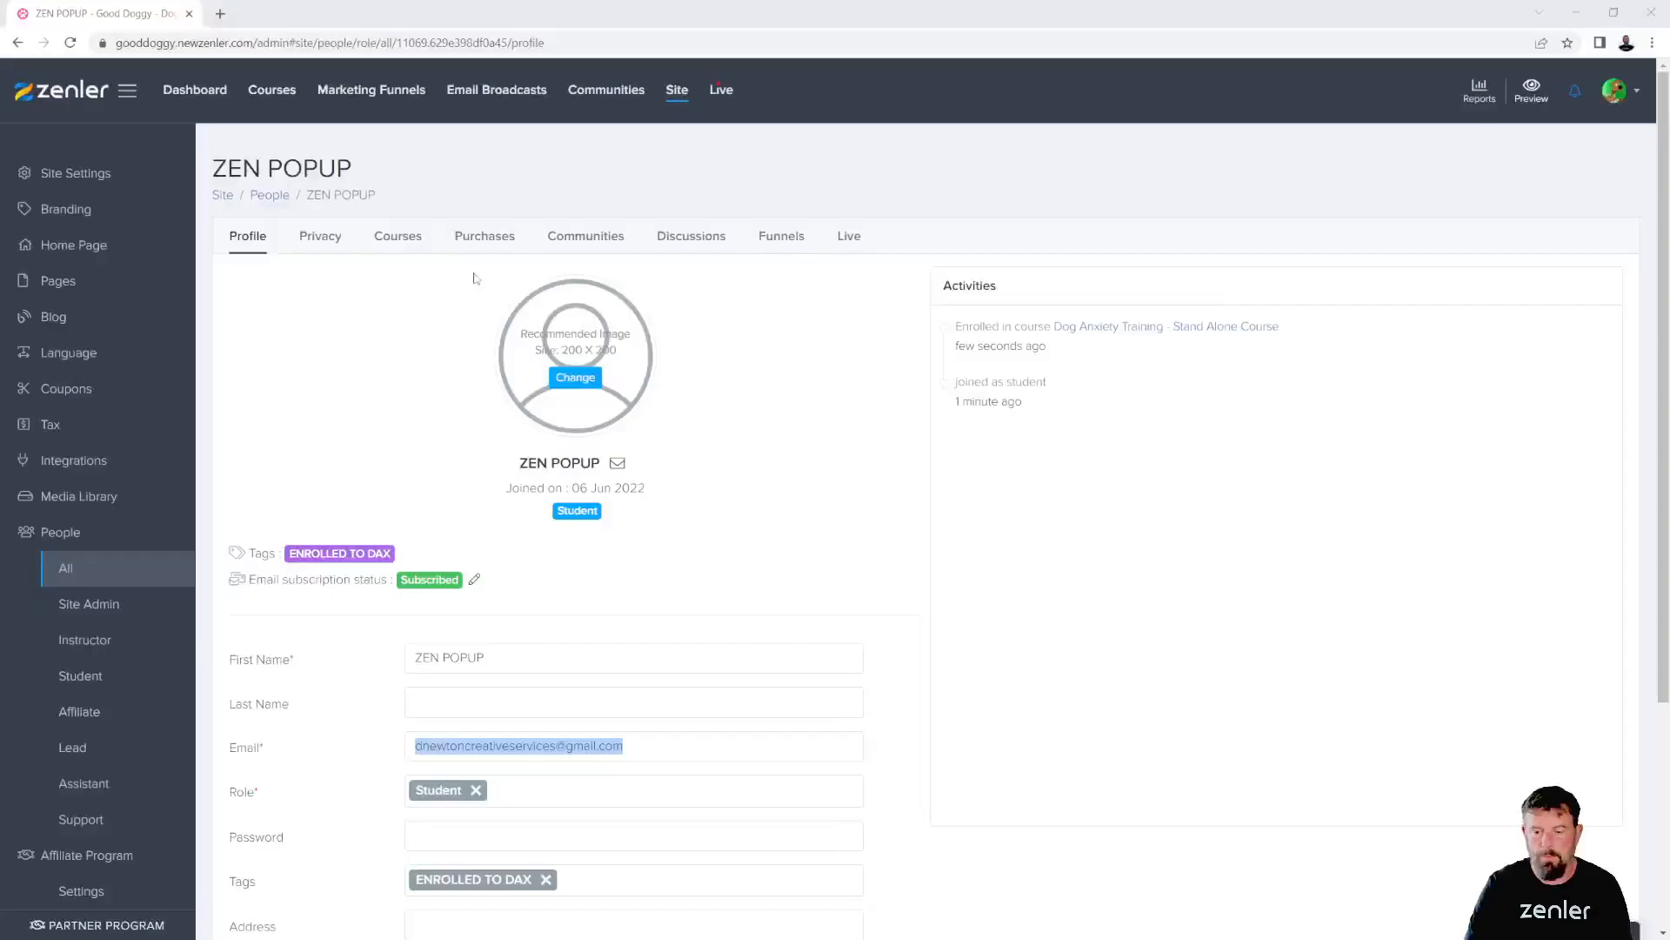
click(1651, 43)
click(1564, 104)
text(good)
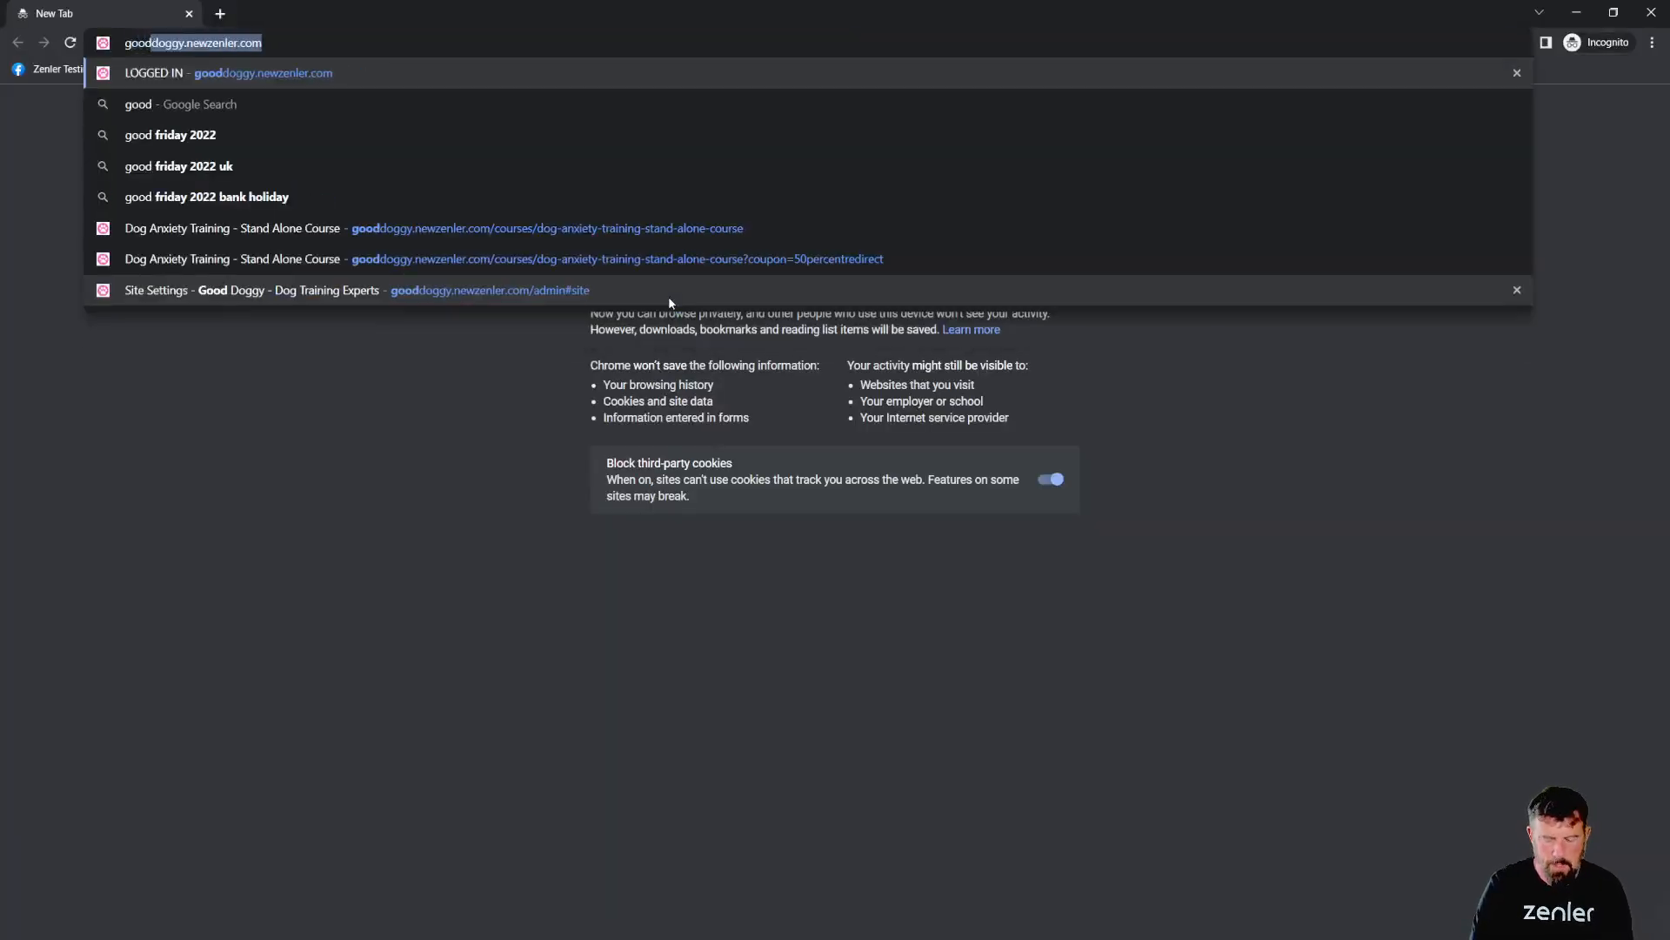
key(Return)
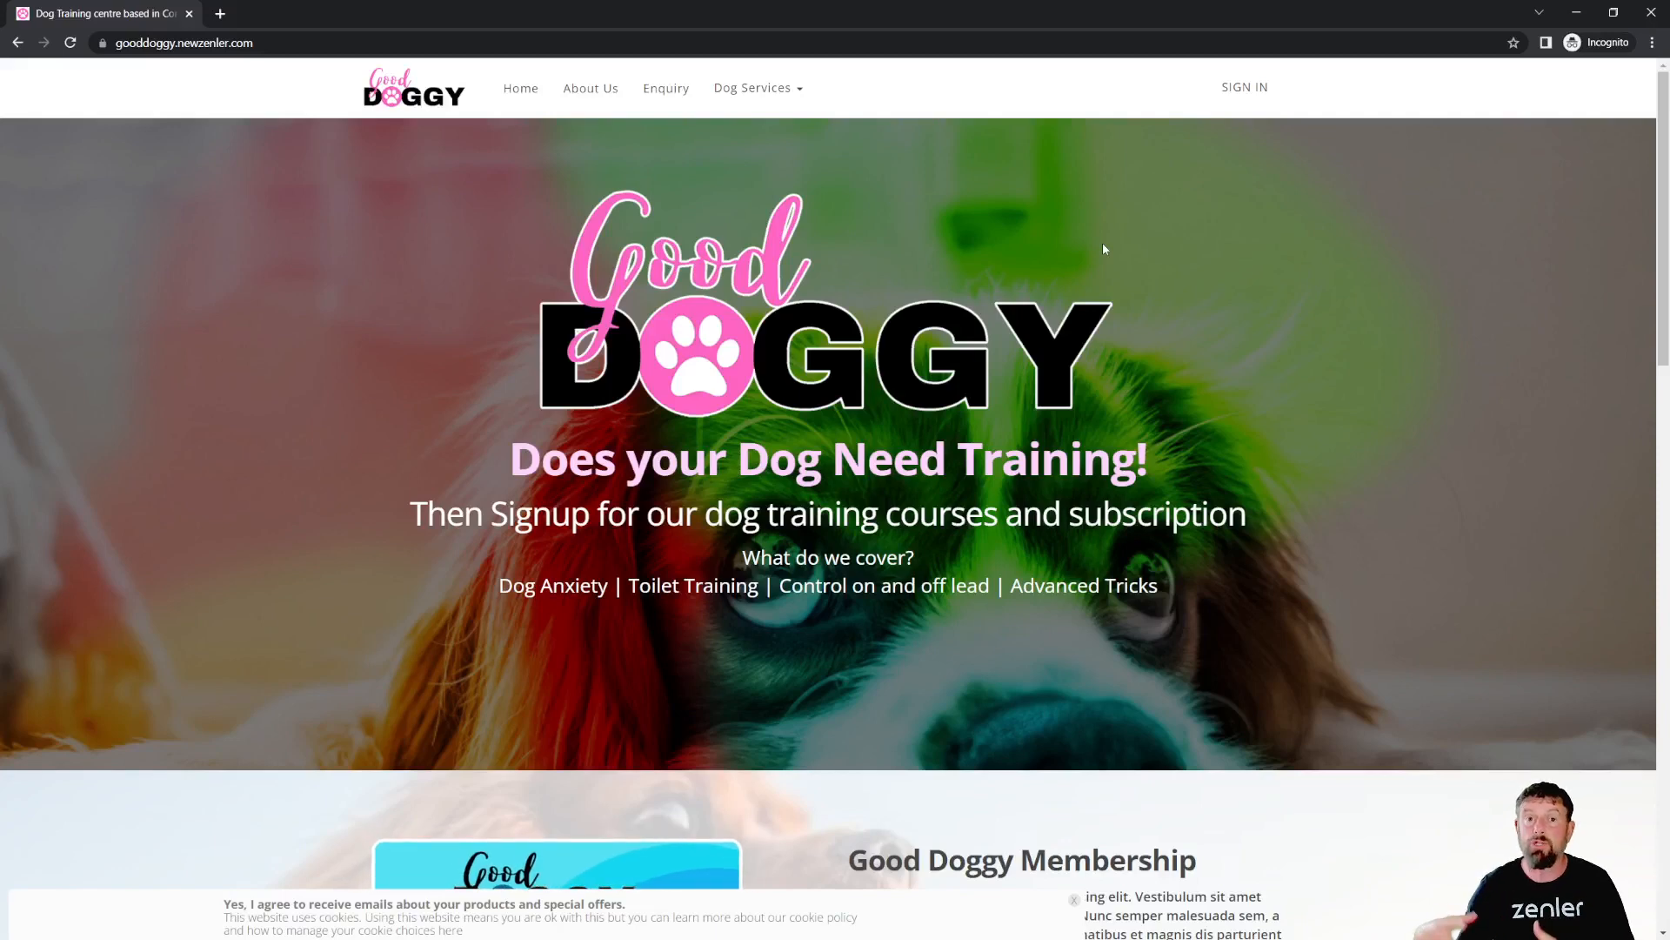
Step: On the Good Doggy sign-in page, enter the test user's e-mail address and account password
click(1242, 87)
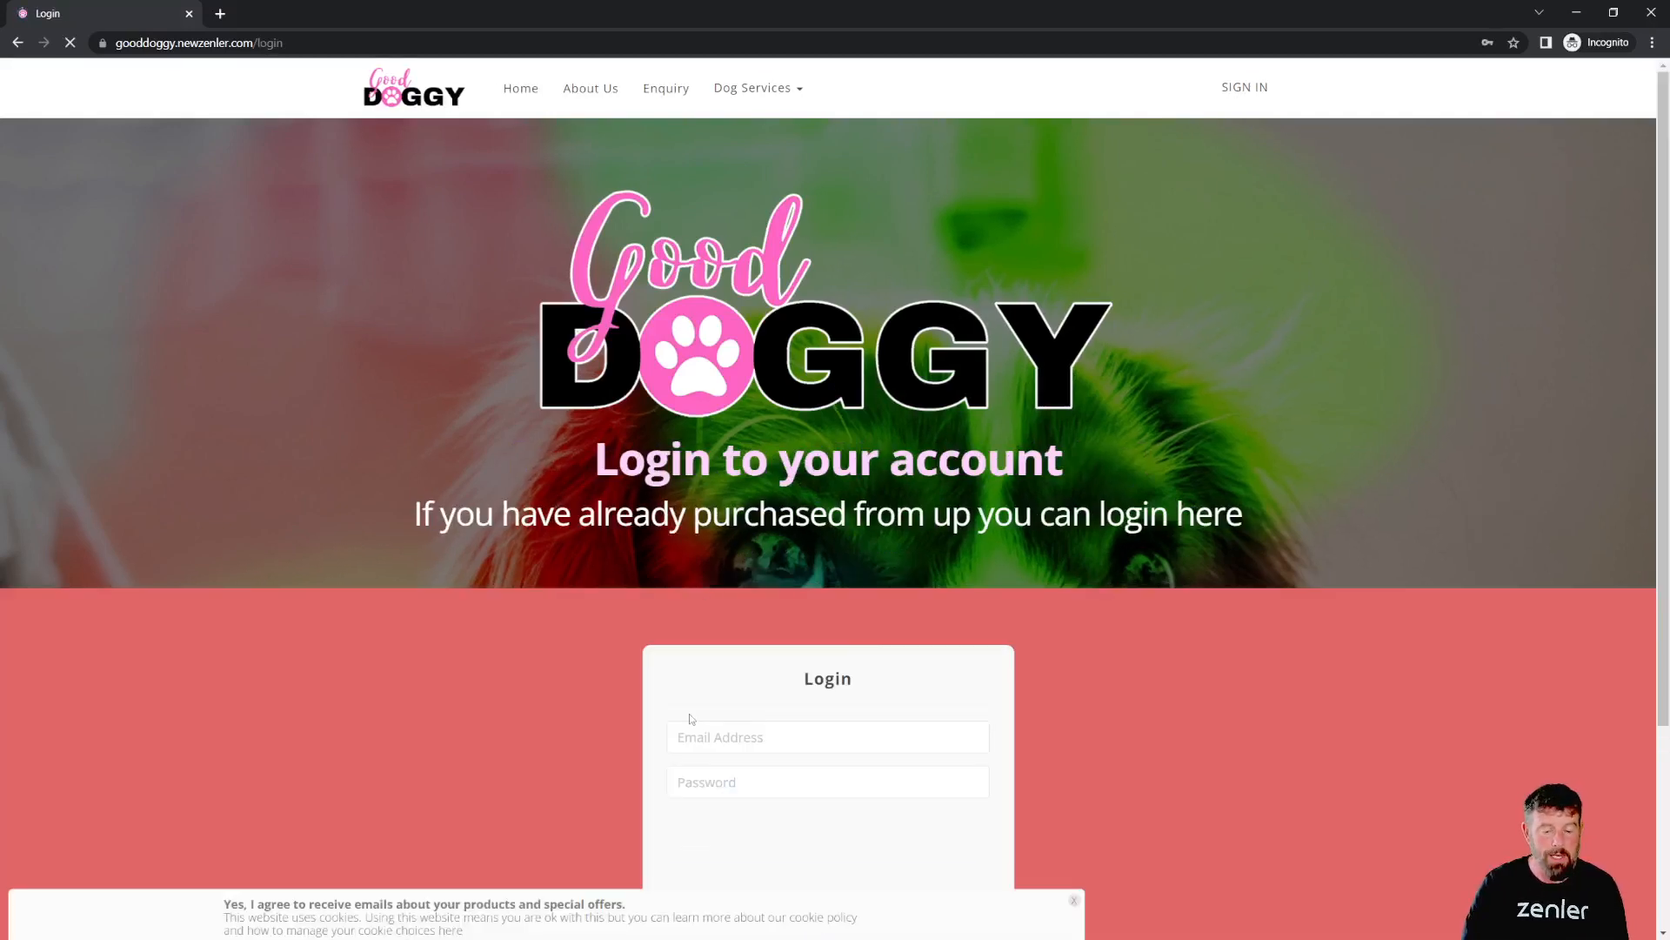
click(699, 739)
key(ctrl+v)
click(707, 782)
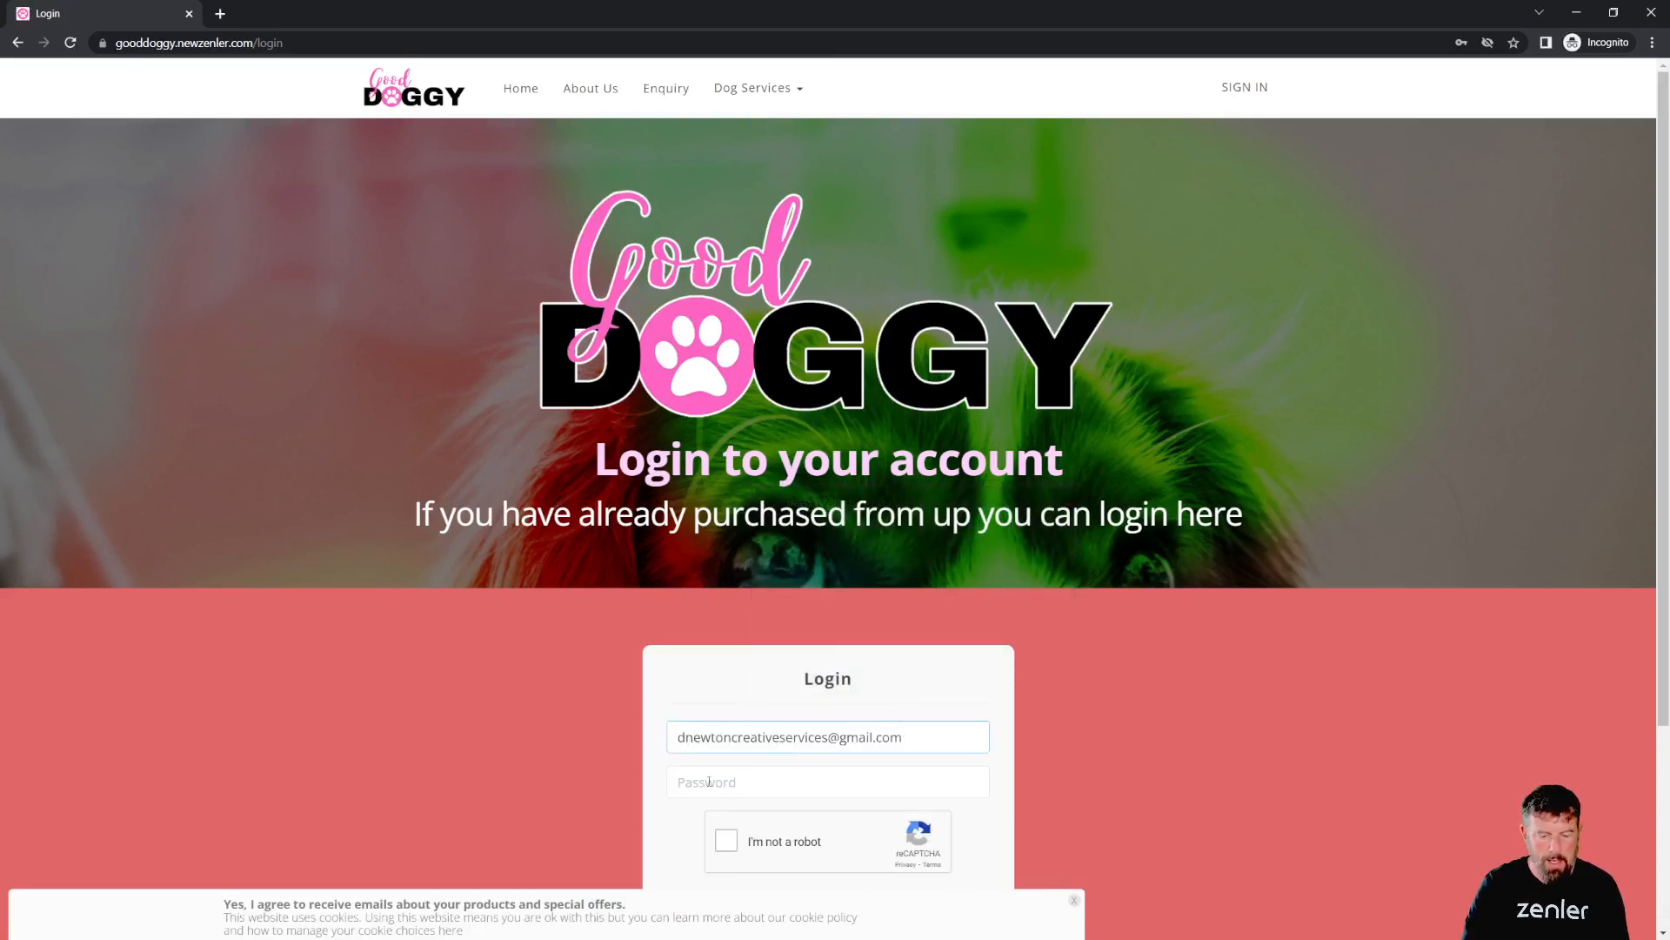
key(ctrl+v)
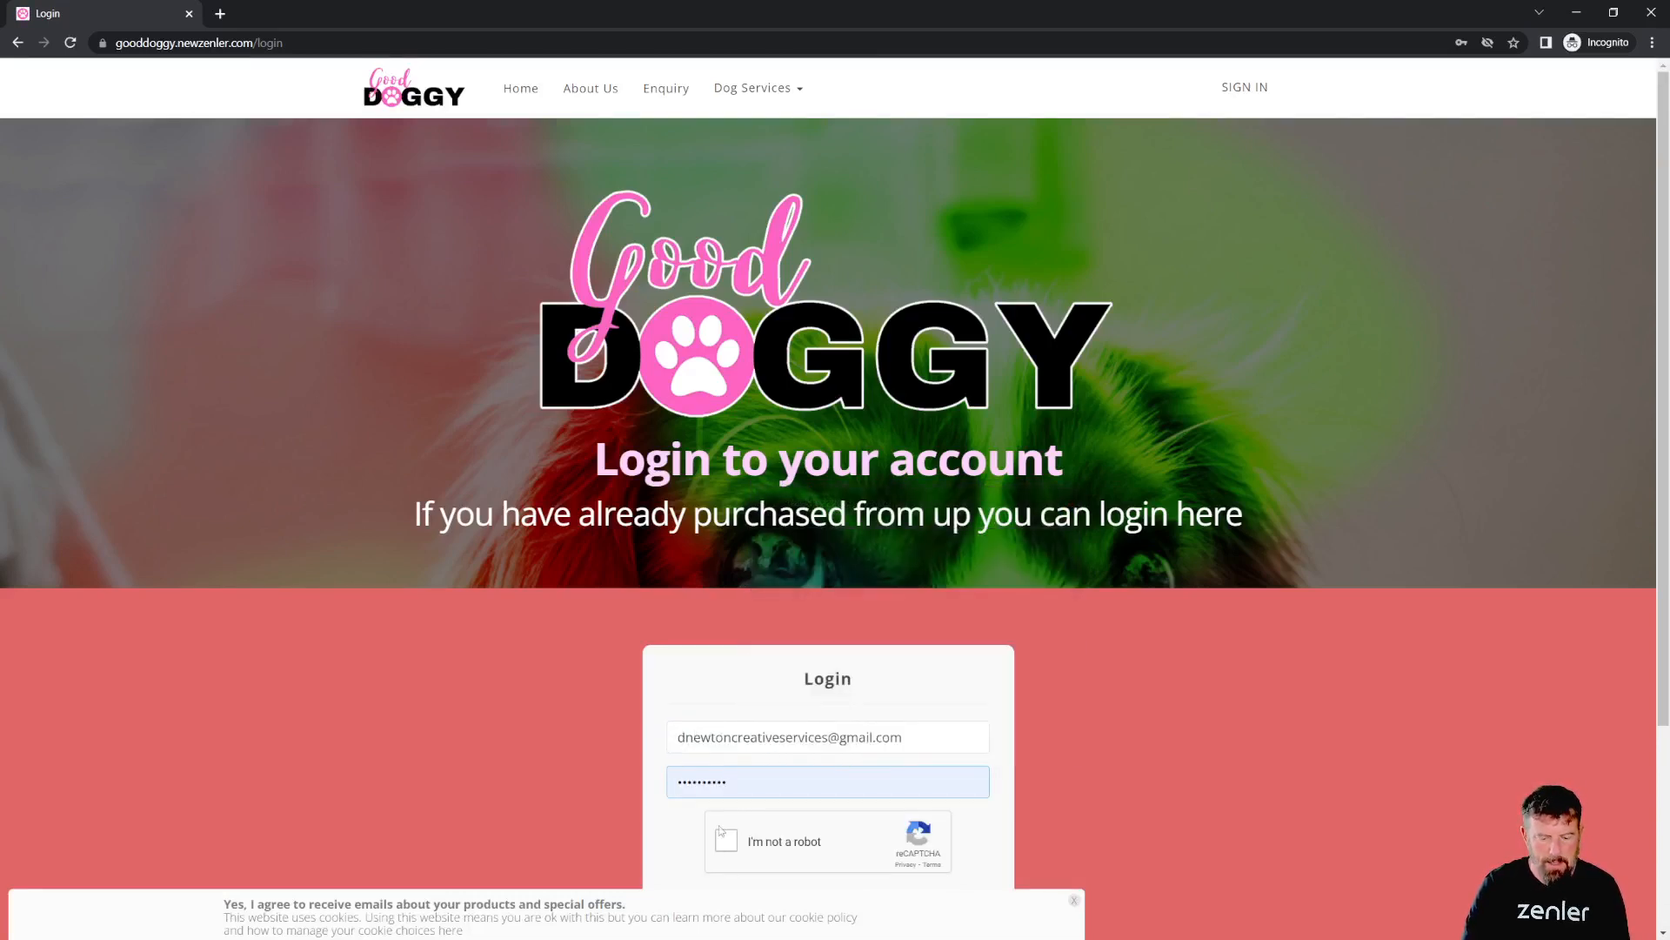
Step: Complete the reCAPTCHA by selecting the images with mountains or hills, and log in as the test user
click(721, 848)
scroll(1234, 651, down, 3)
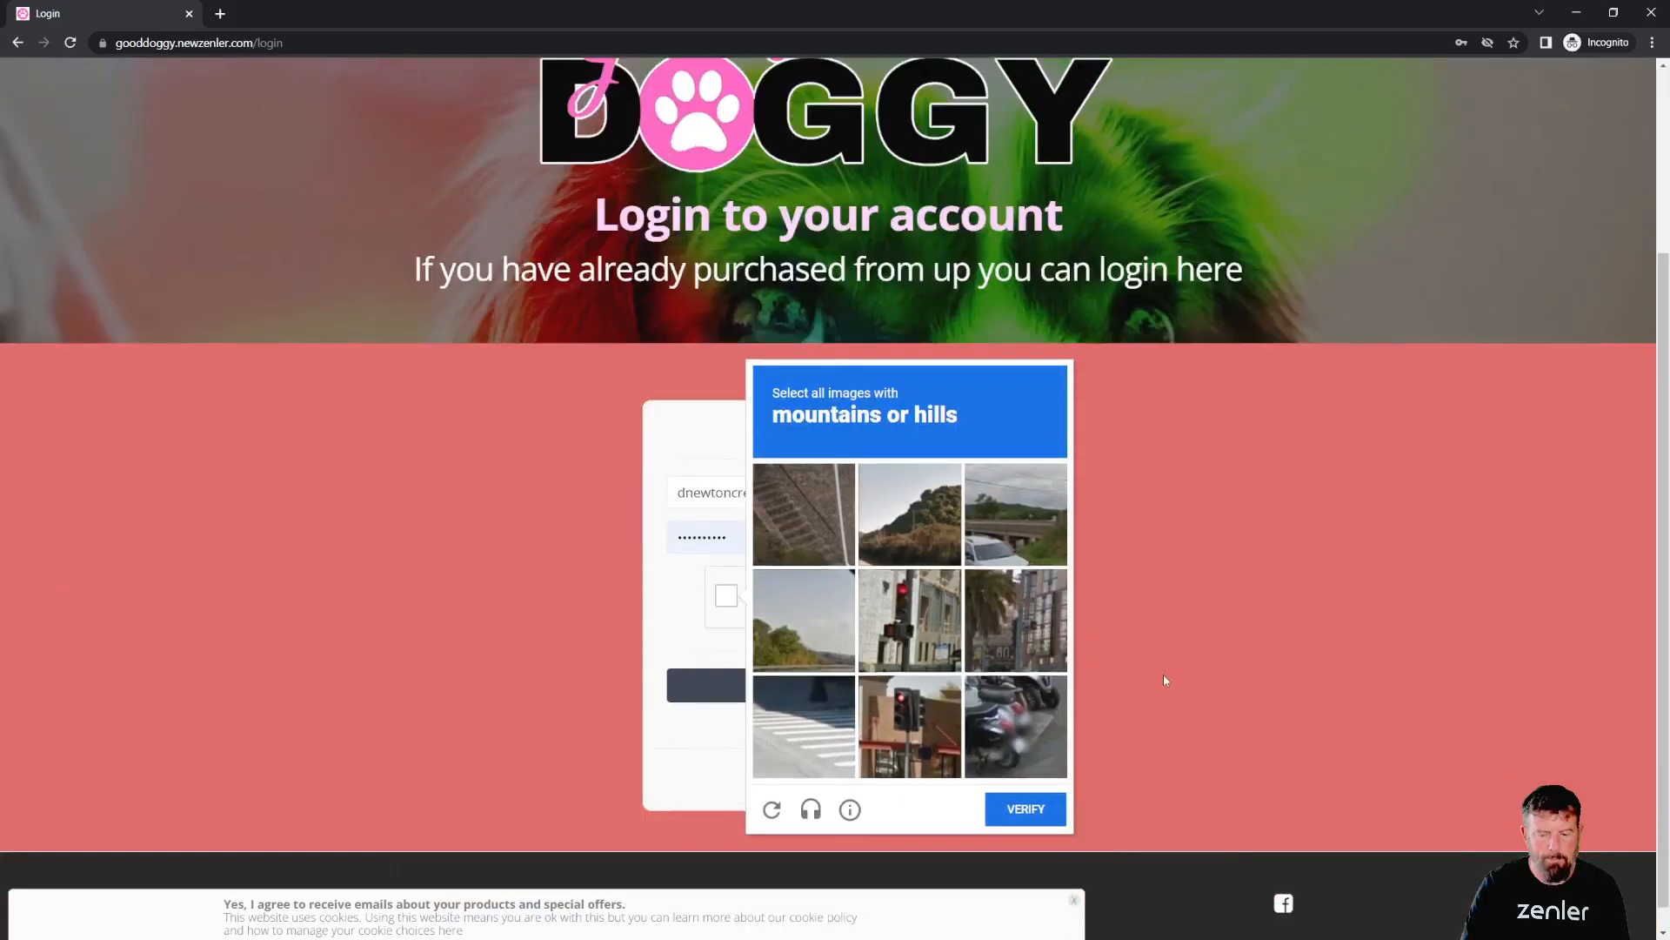
click(864, 536)
click(837, 605)
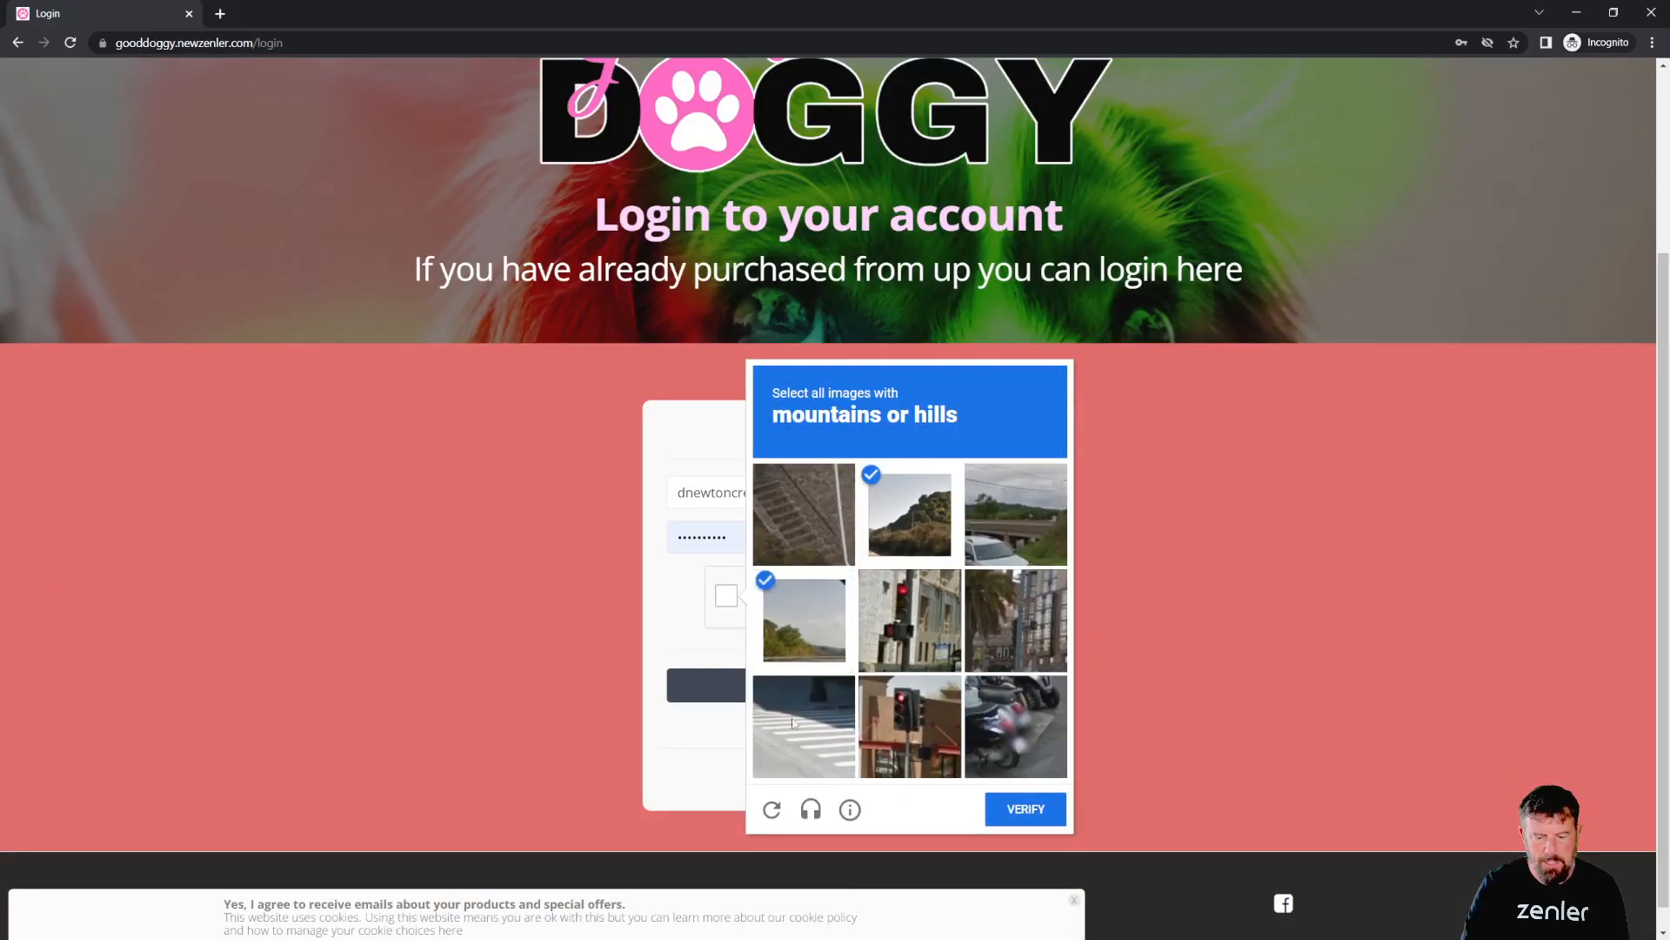
click(1016, 810)
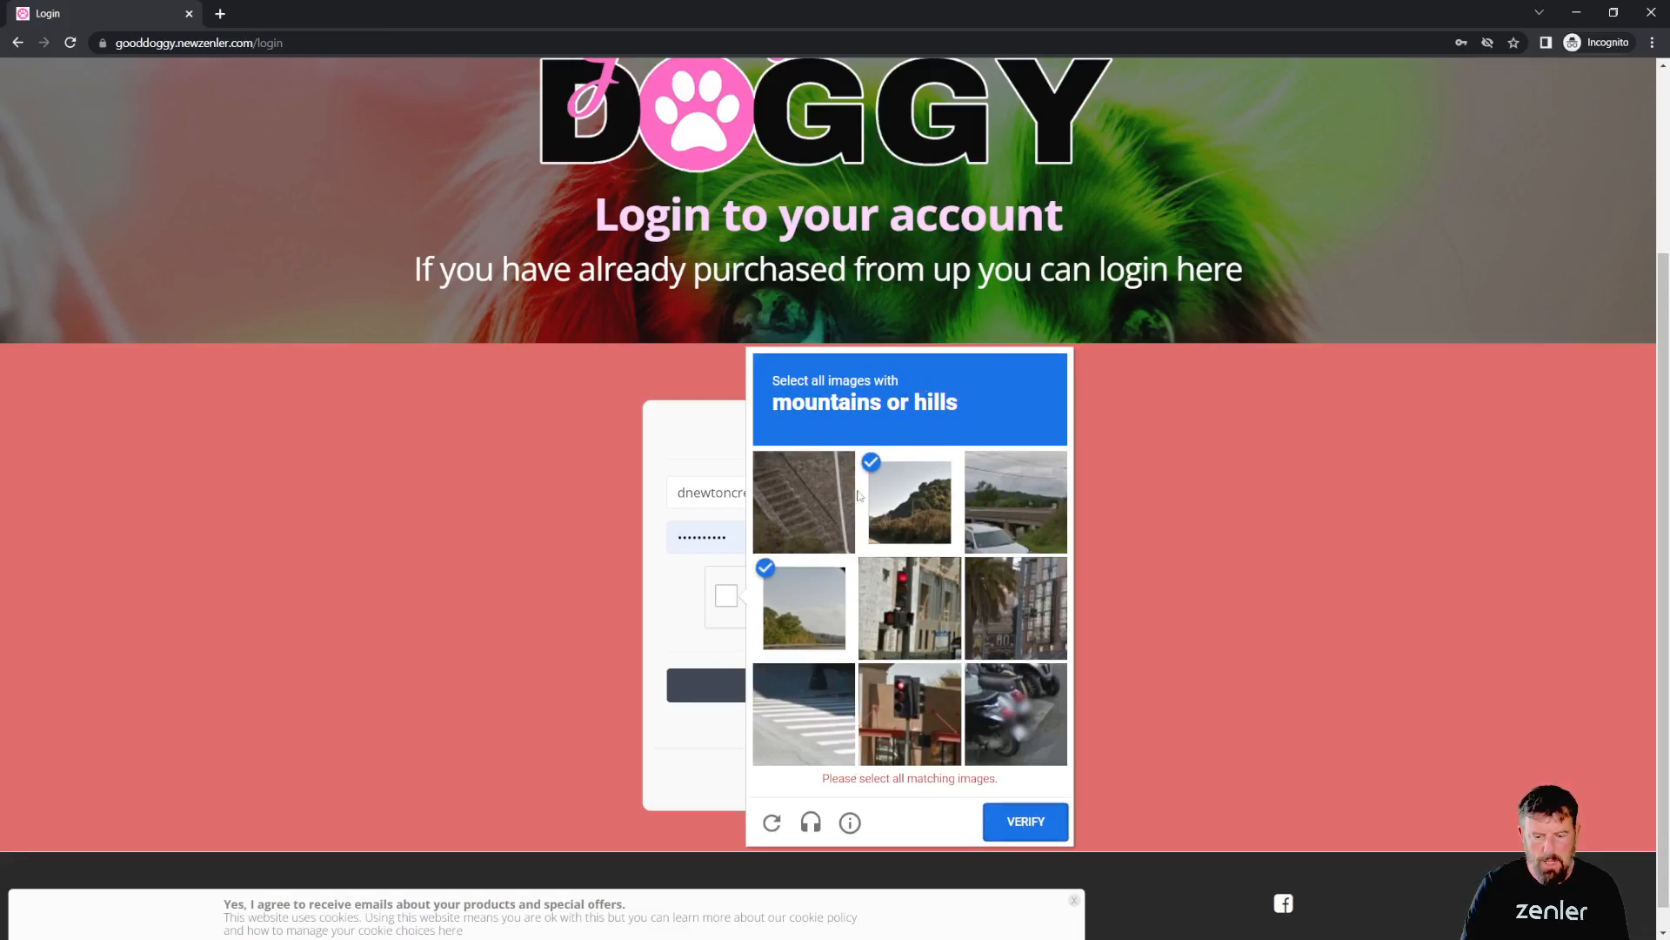
click(1005, 502)
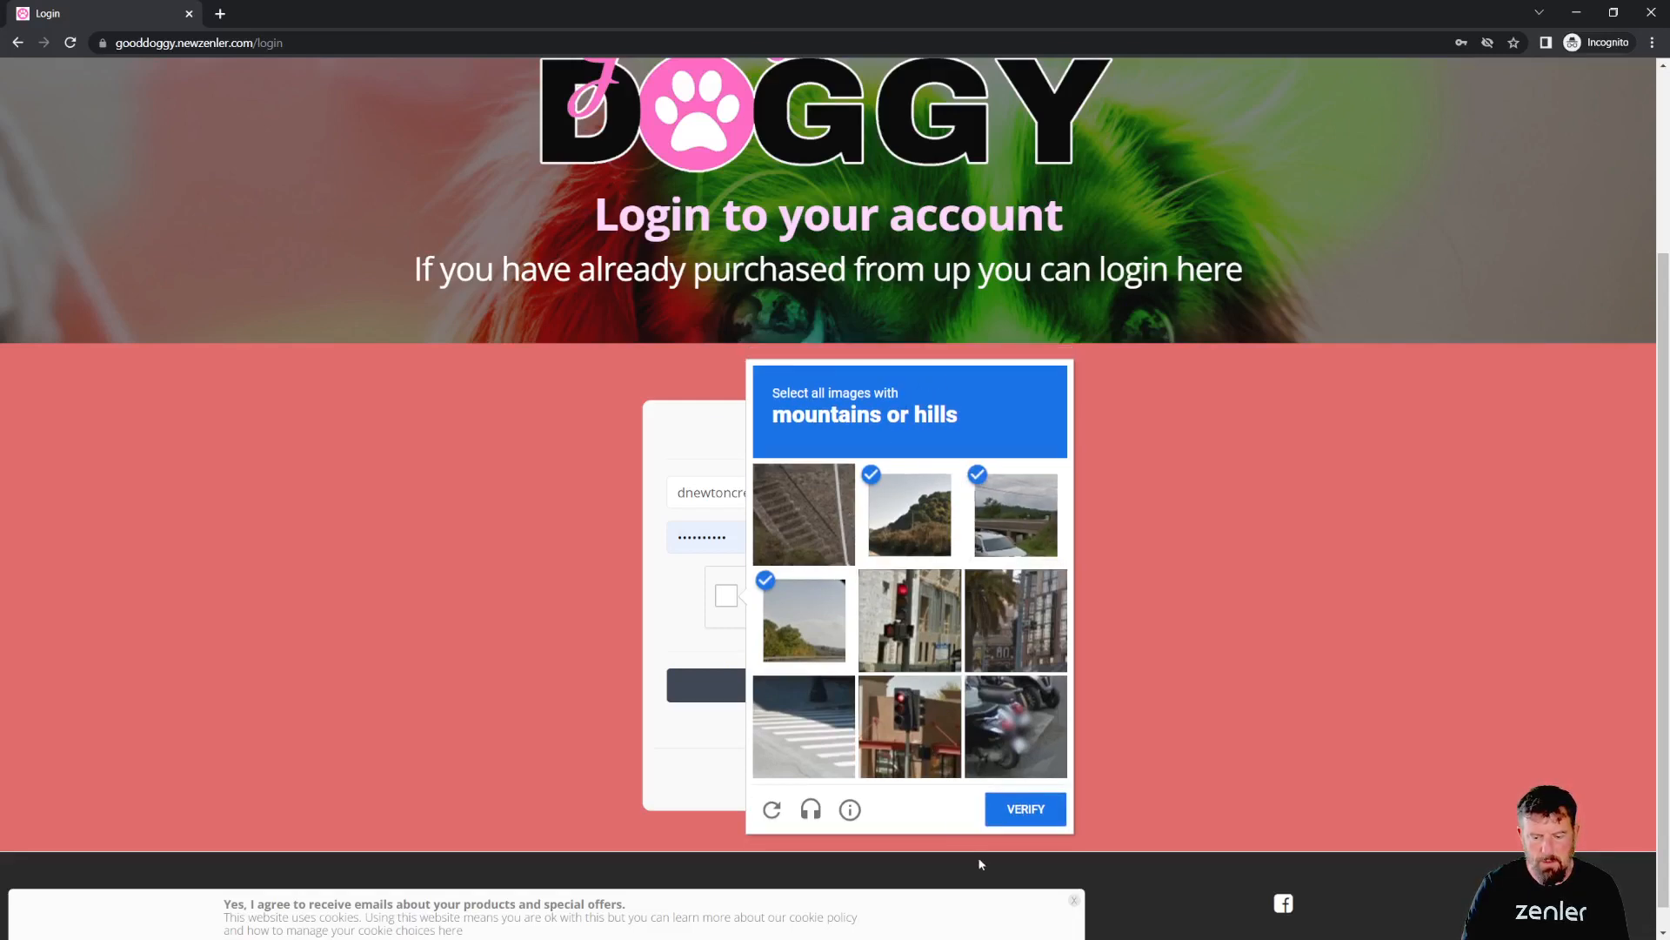
click(1014, 816)
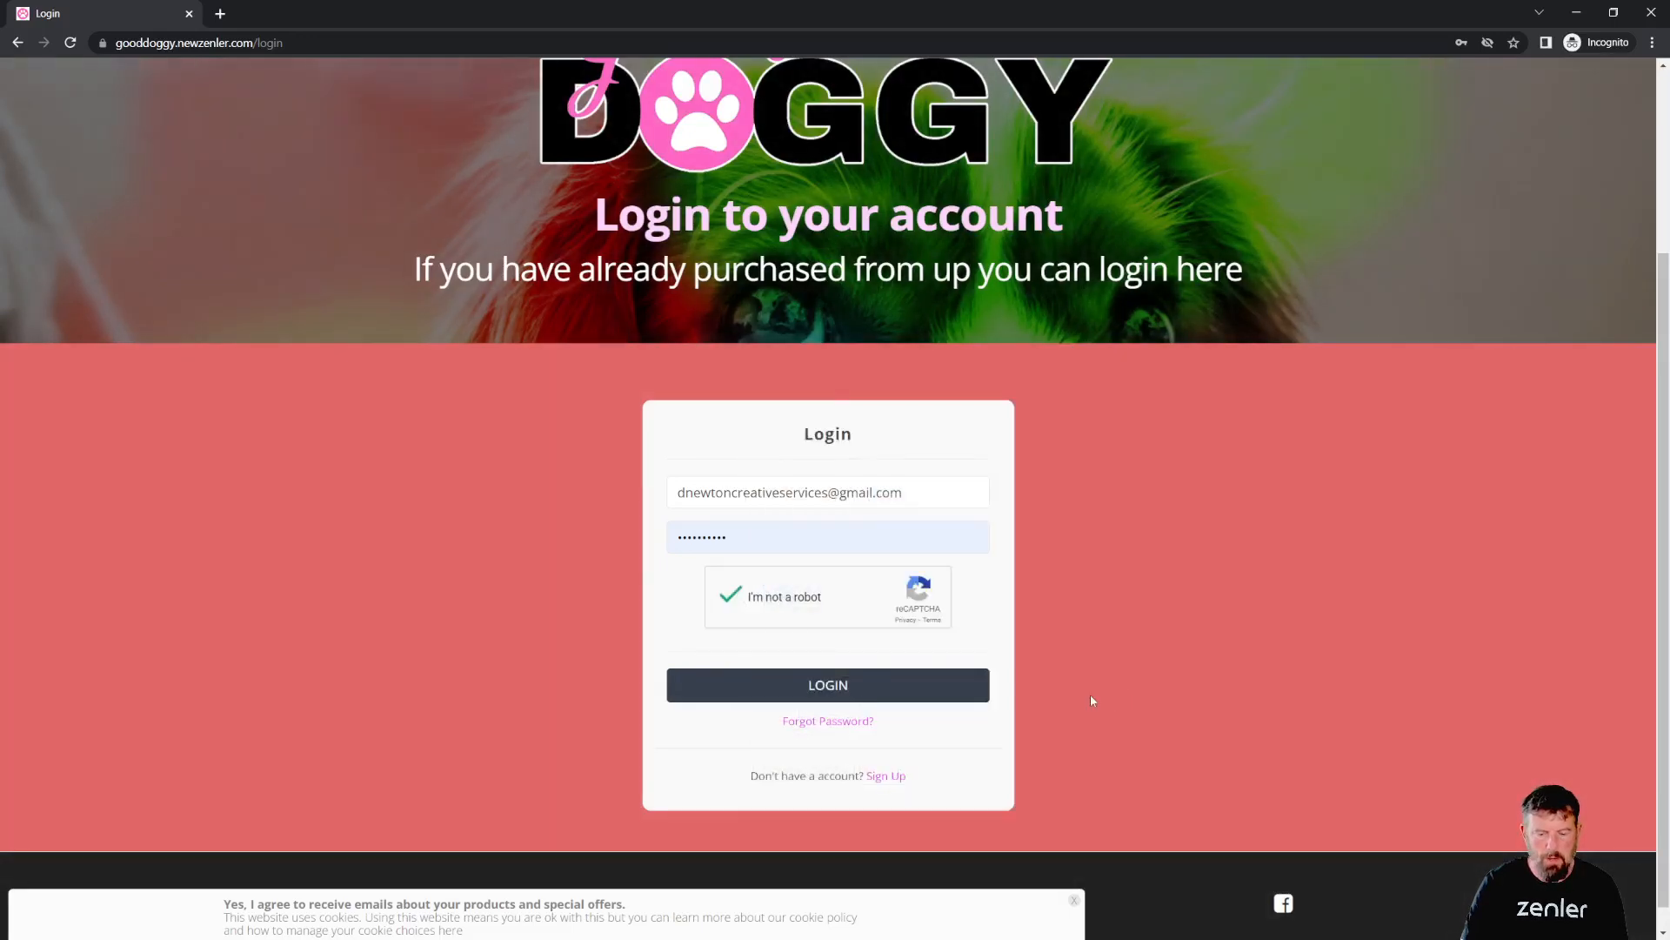
click(827, 686)
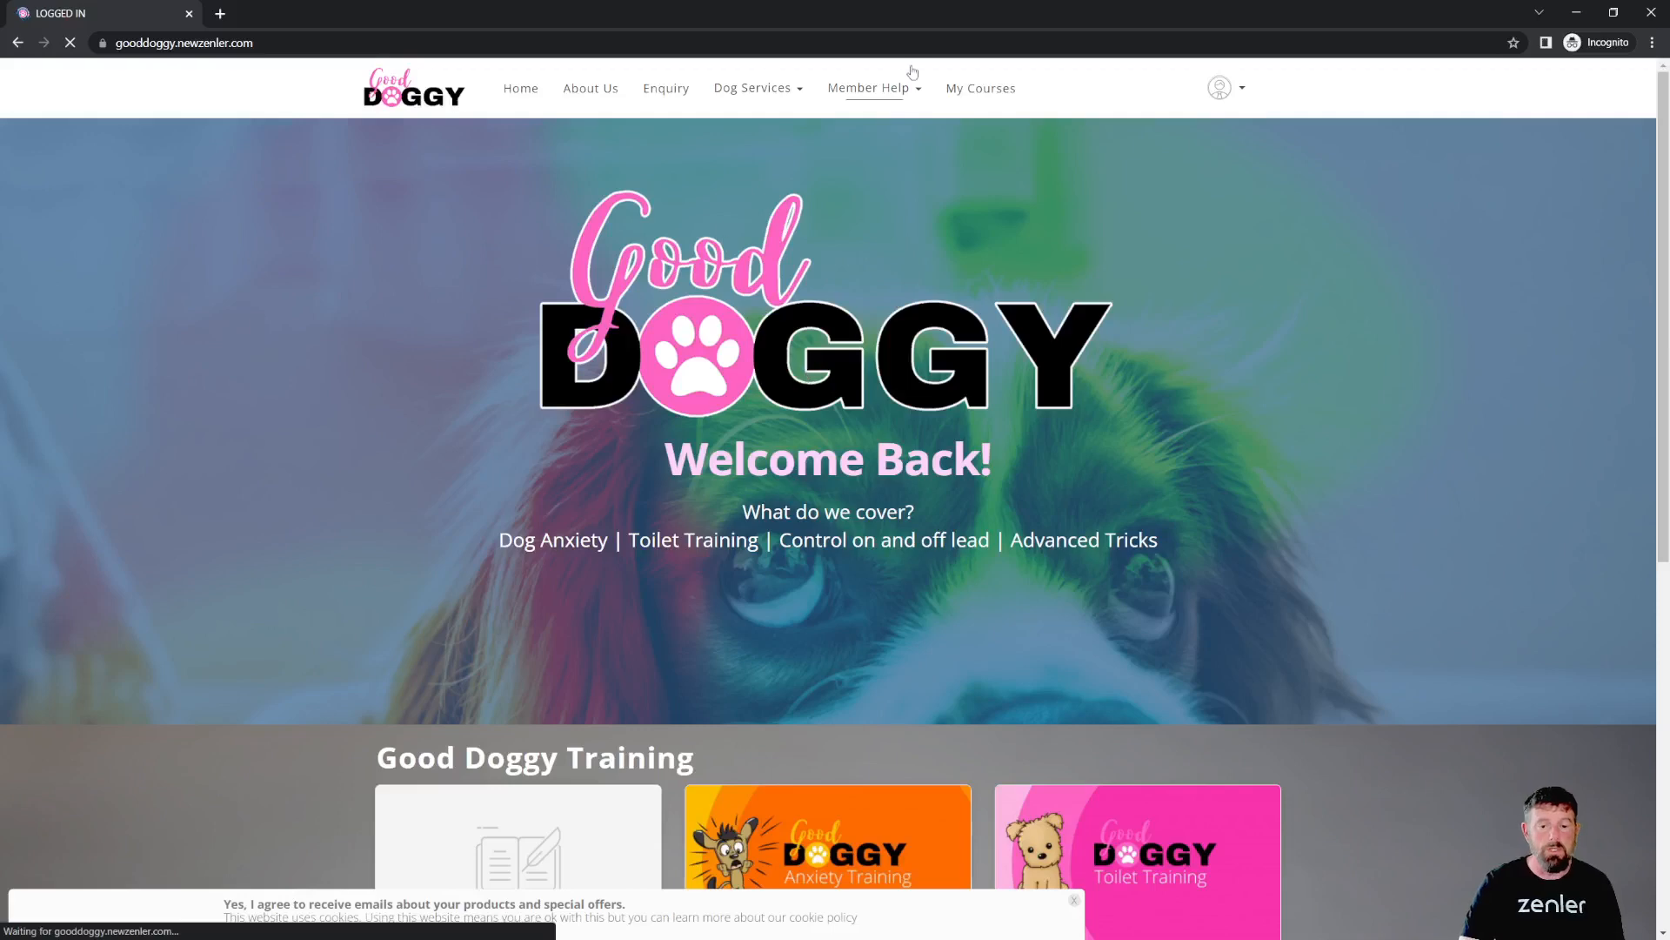
Step: View the test student's enrolled training on the My Courses page
click(959, 94)
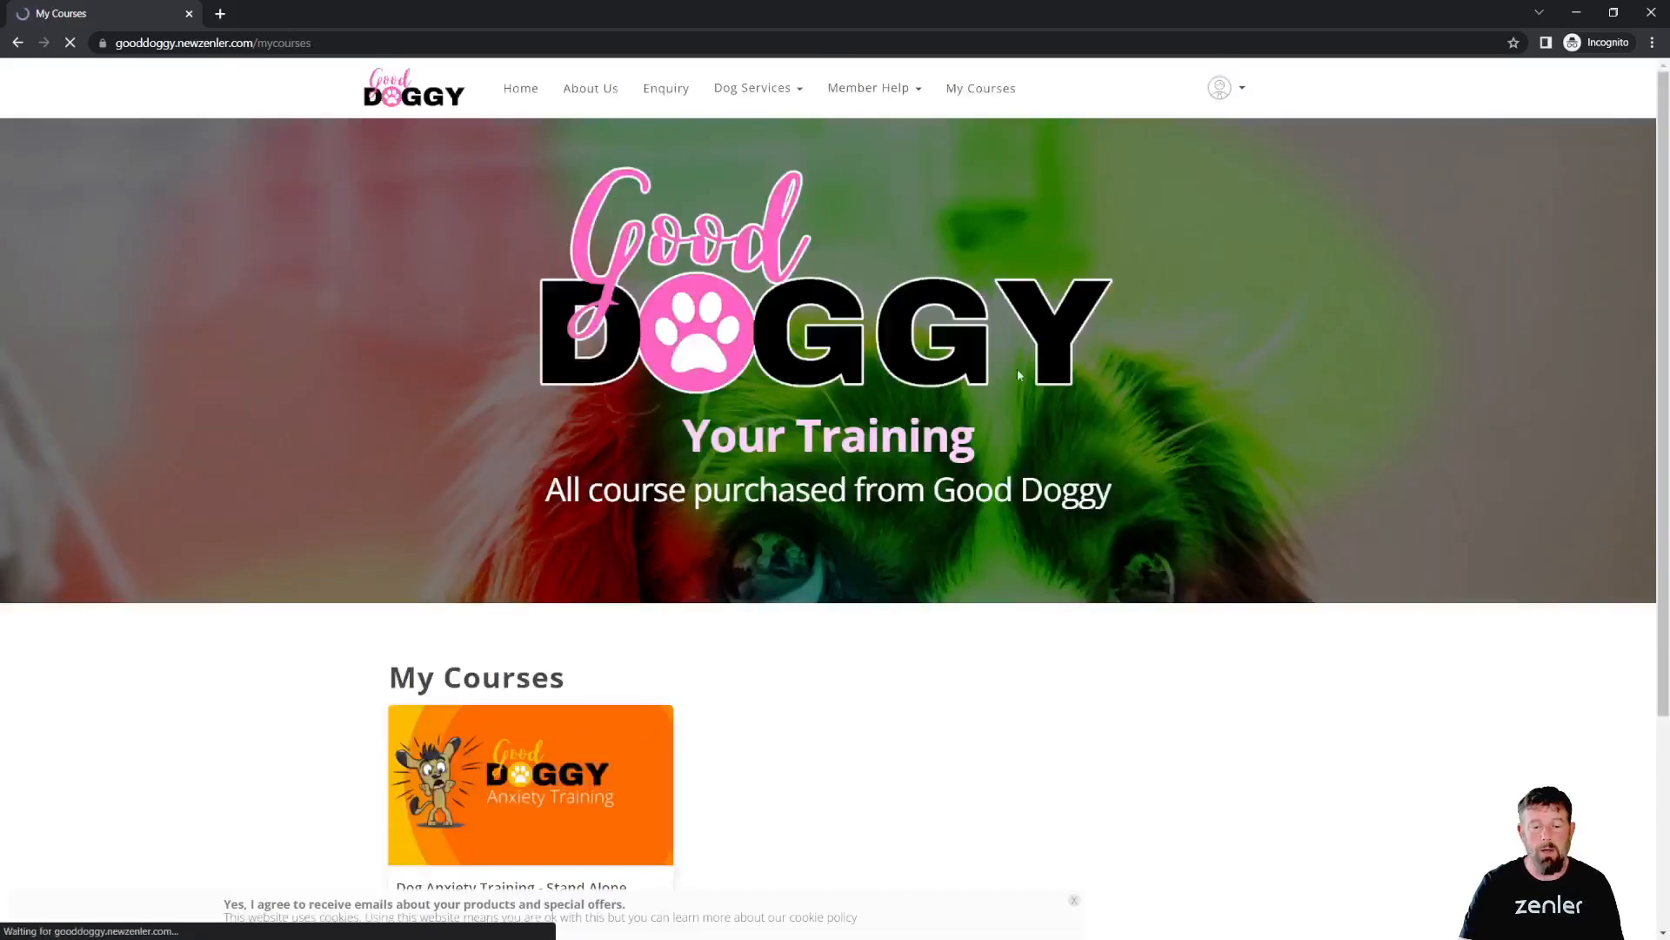
scroll(798, 671, down, 3)
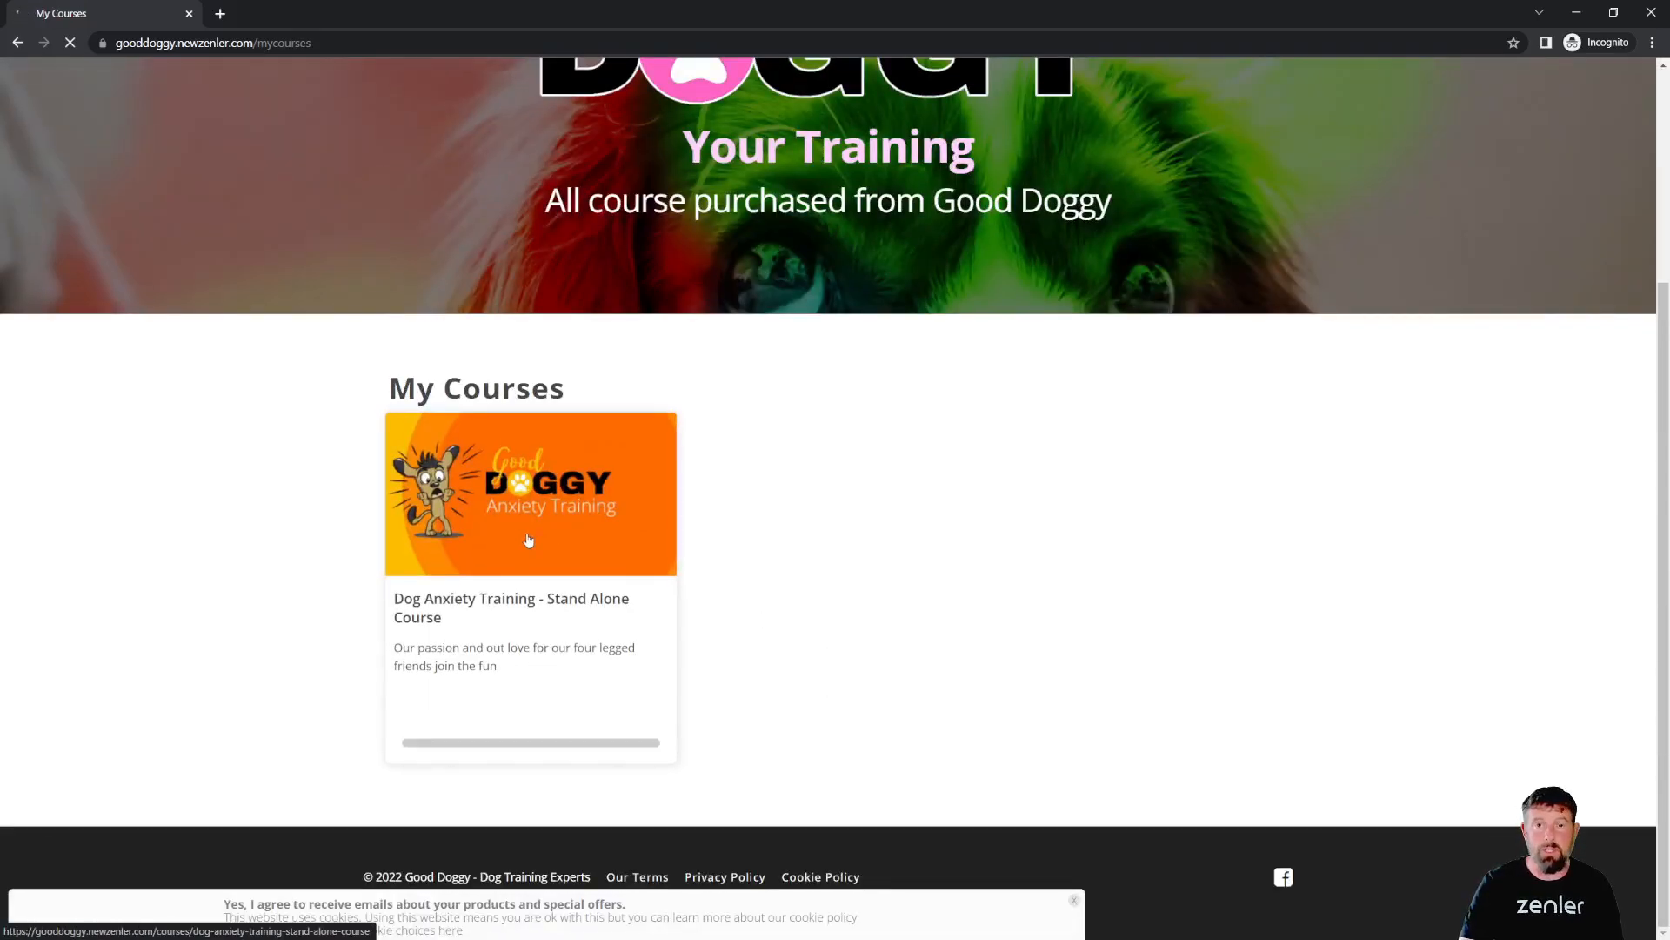
scroll(1033, 504, up, 3)
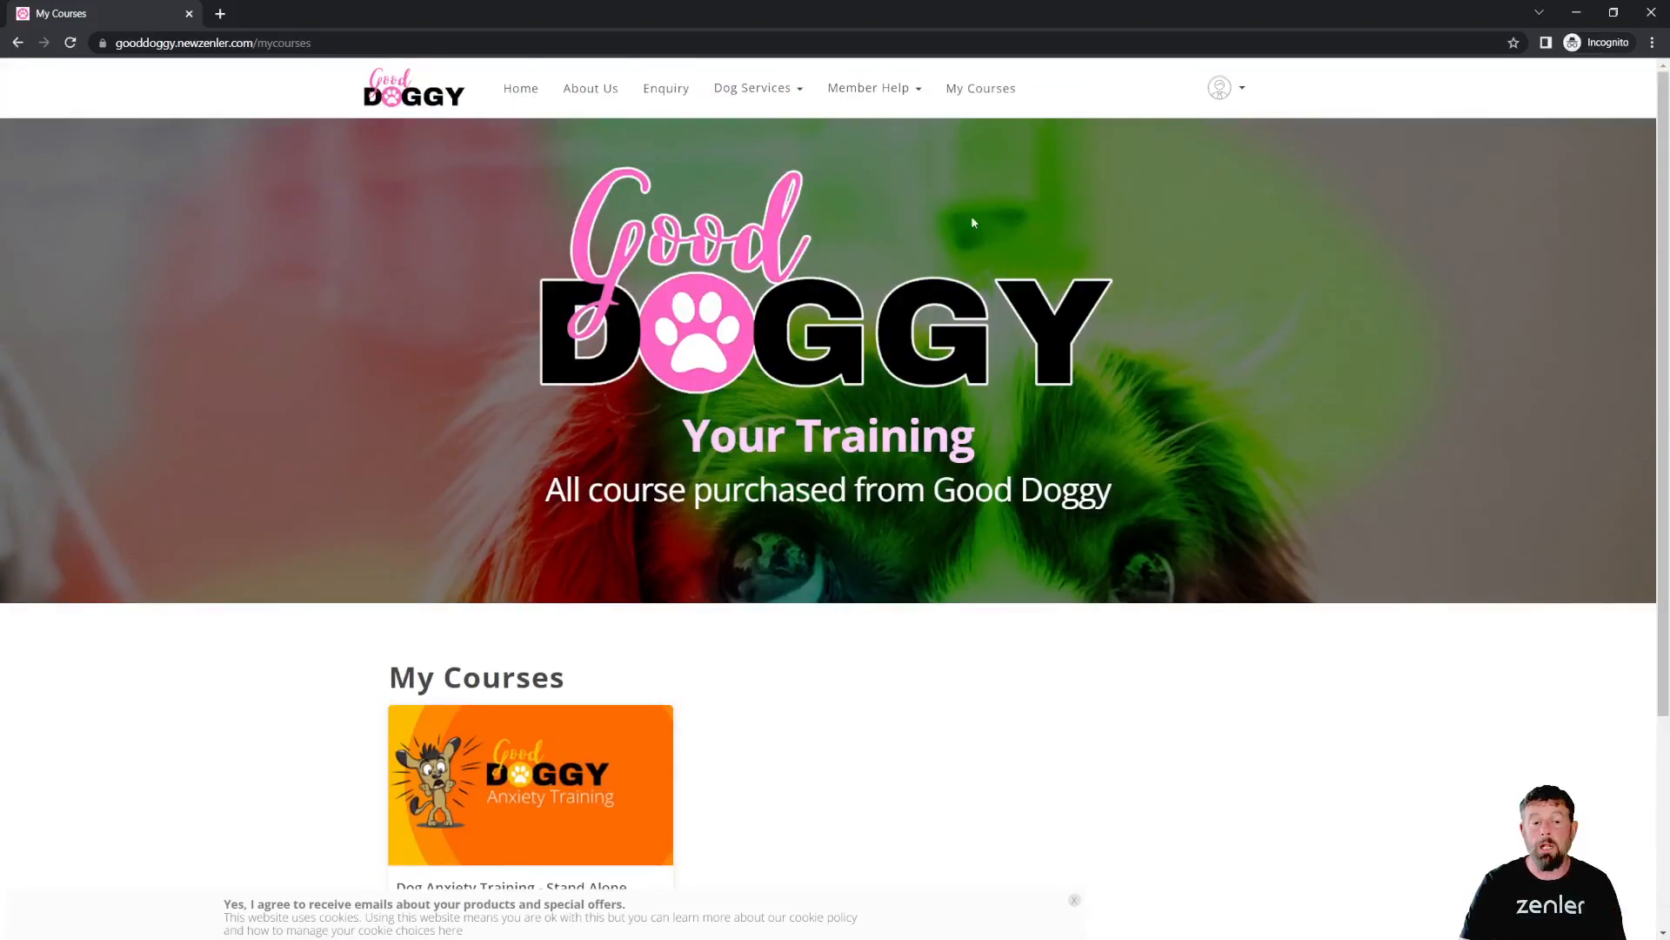
Step: Return to the Zenler admin, open ZEN POPUP's course enrollments and unenroll the student from Dog Anxiety Training - Stand Alone Course
click(1579, 16)
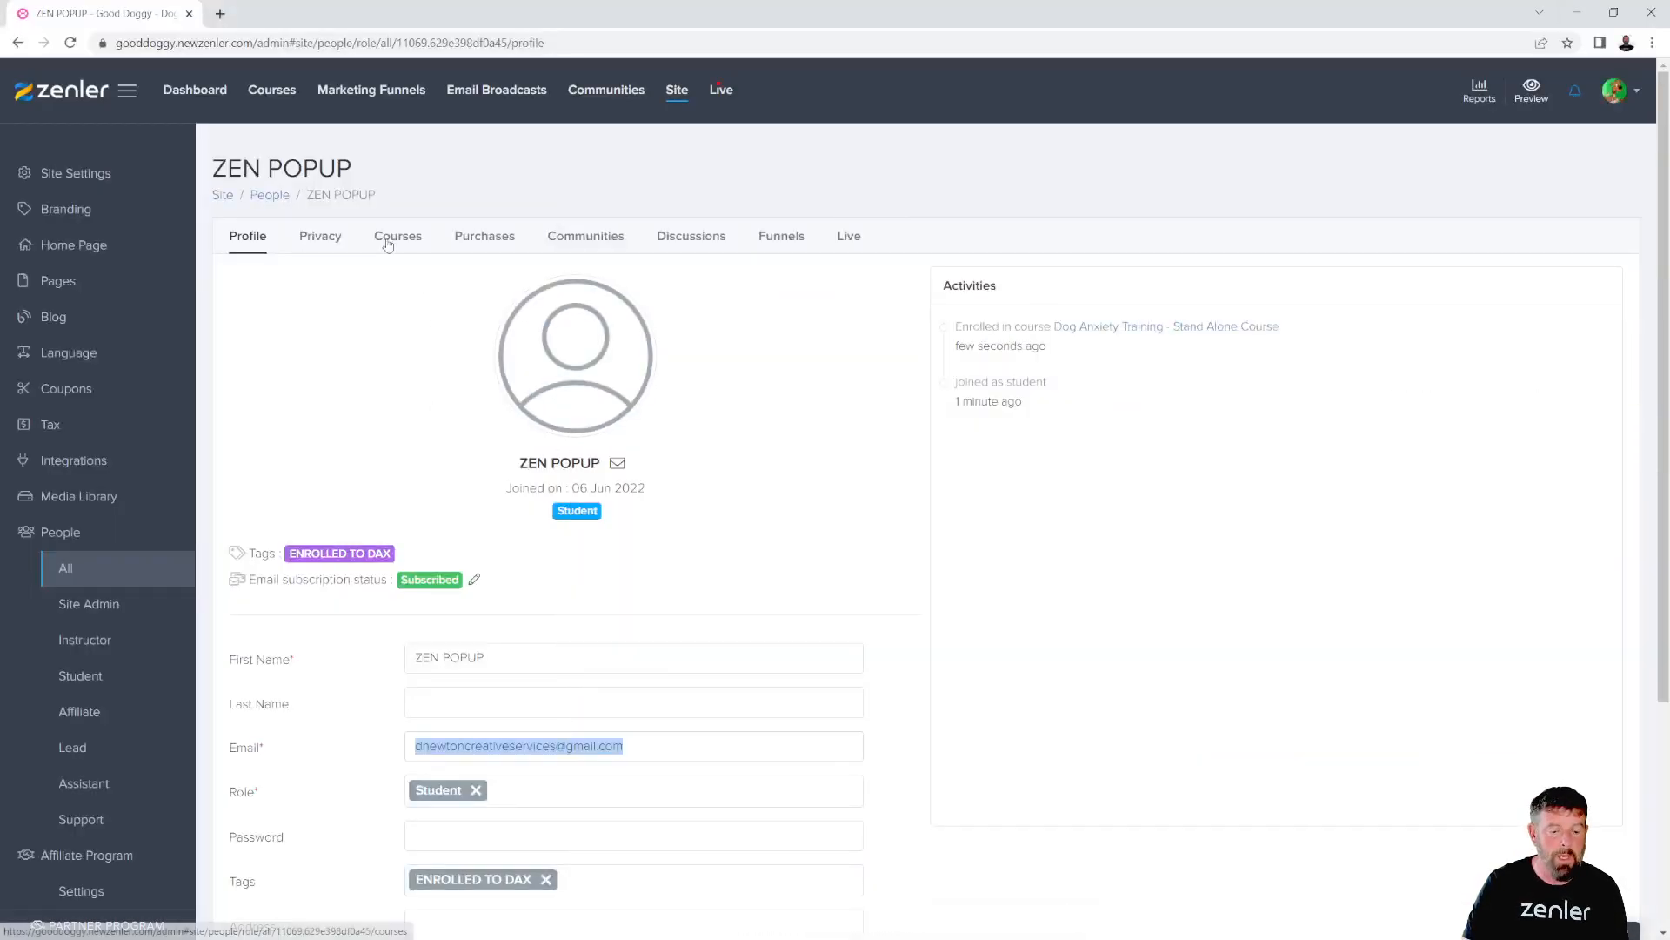
click(81, 570)
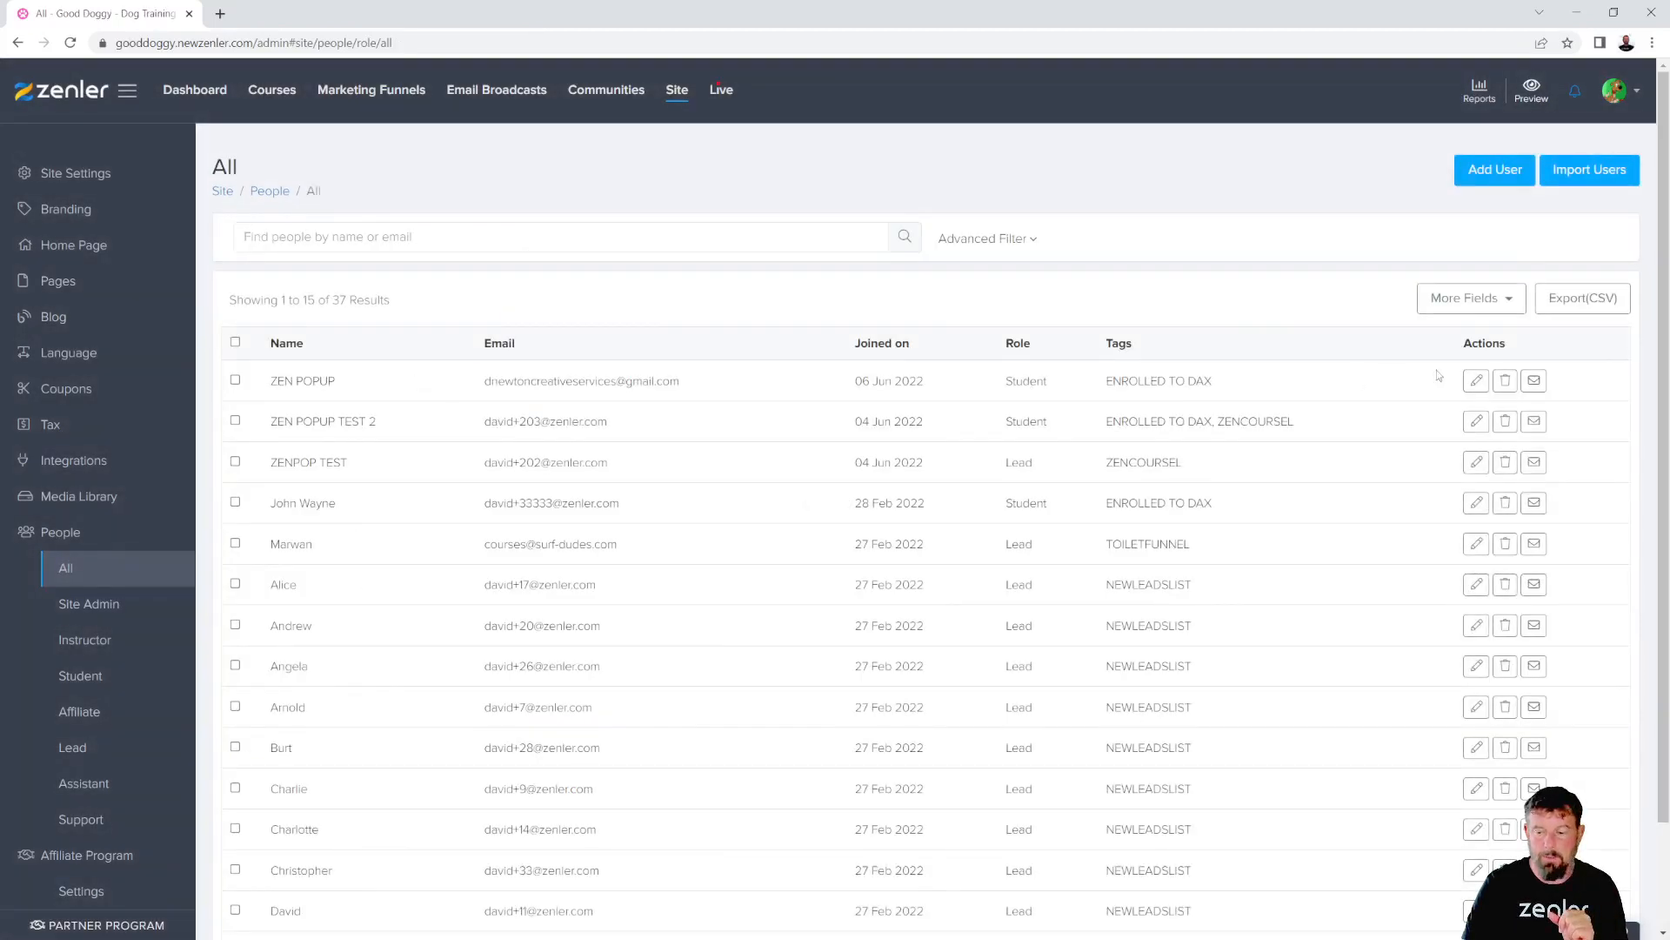
click(1476, 381)
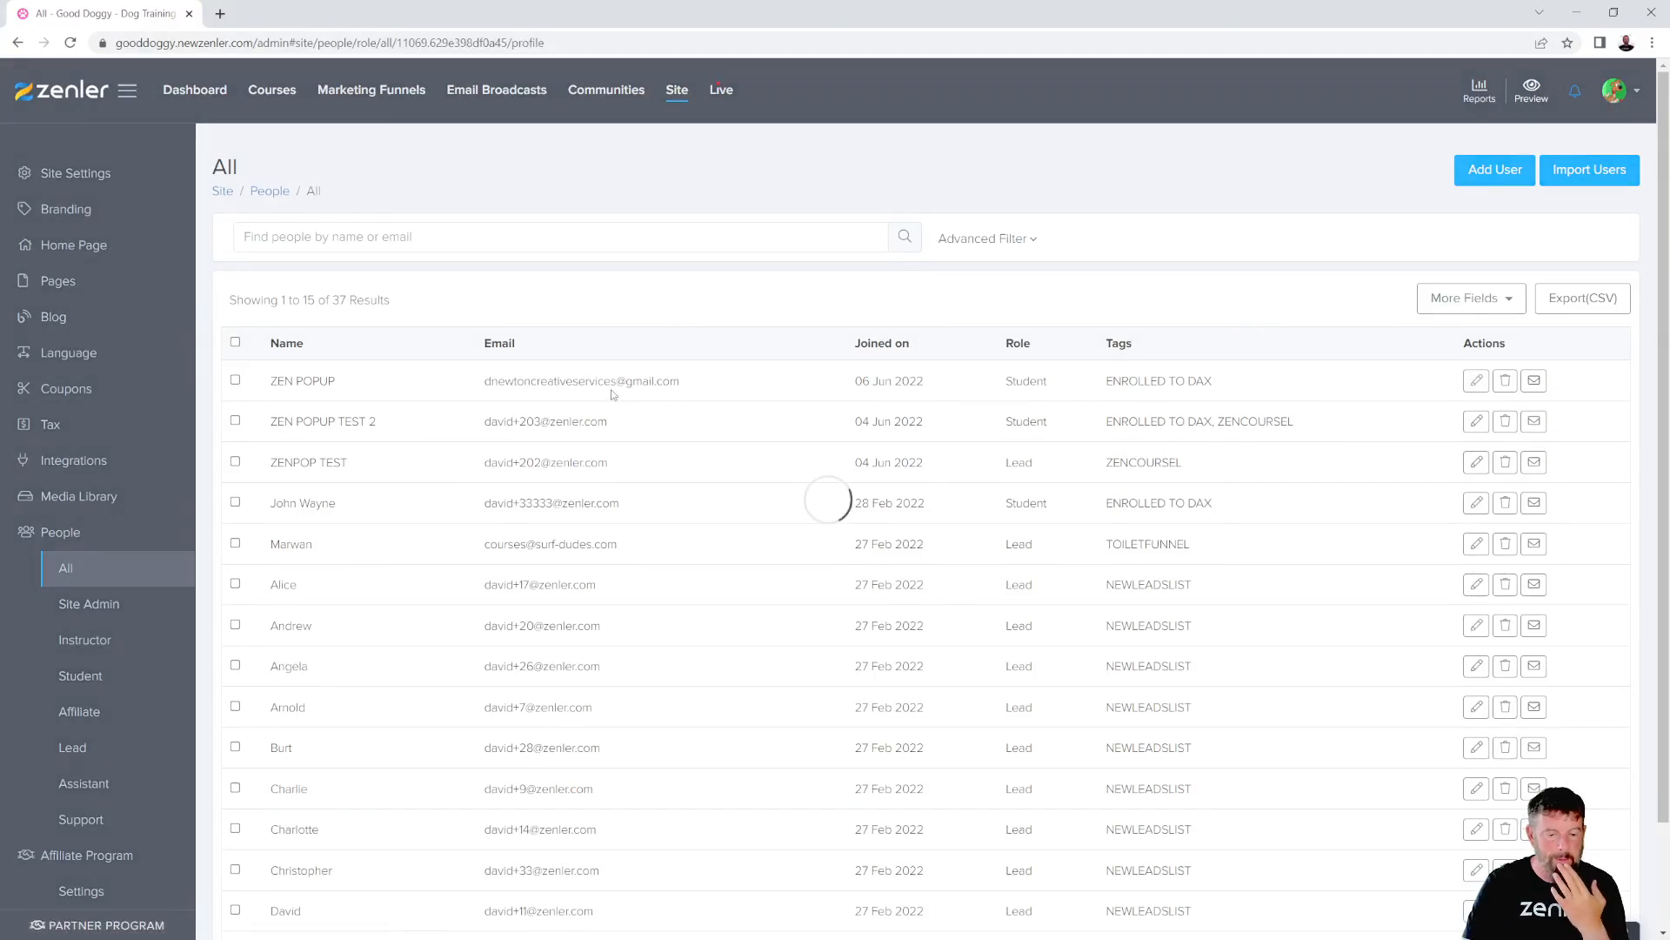
click(398, 237)
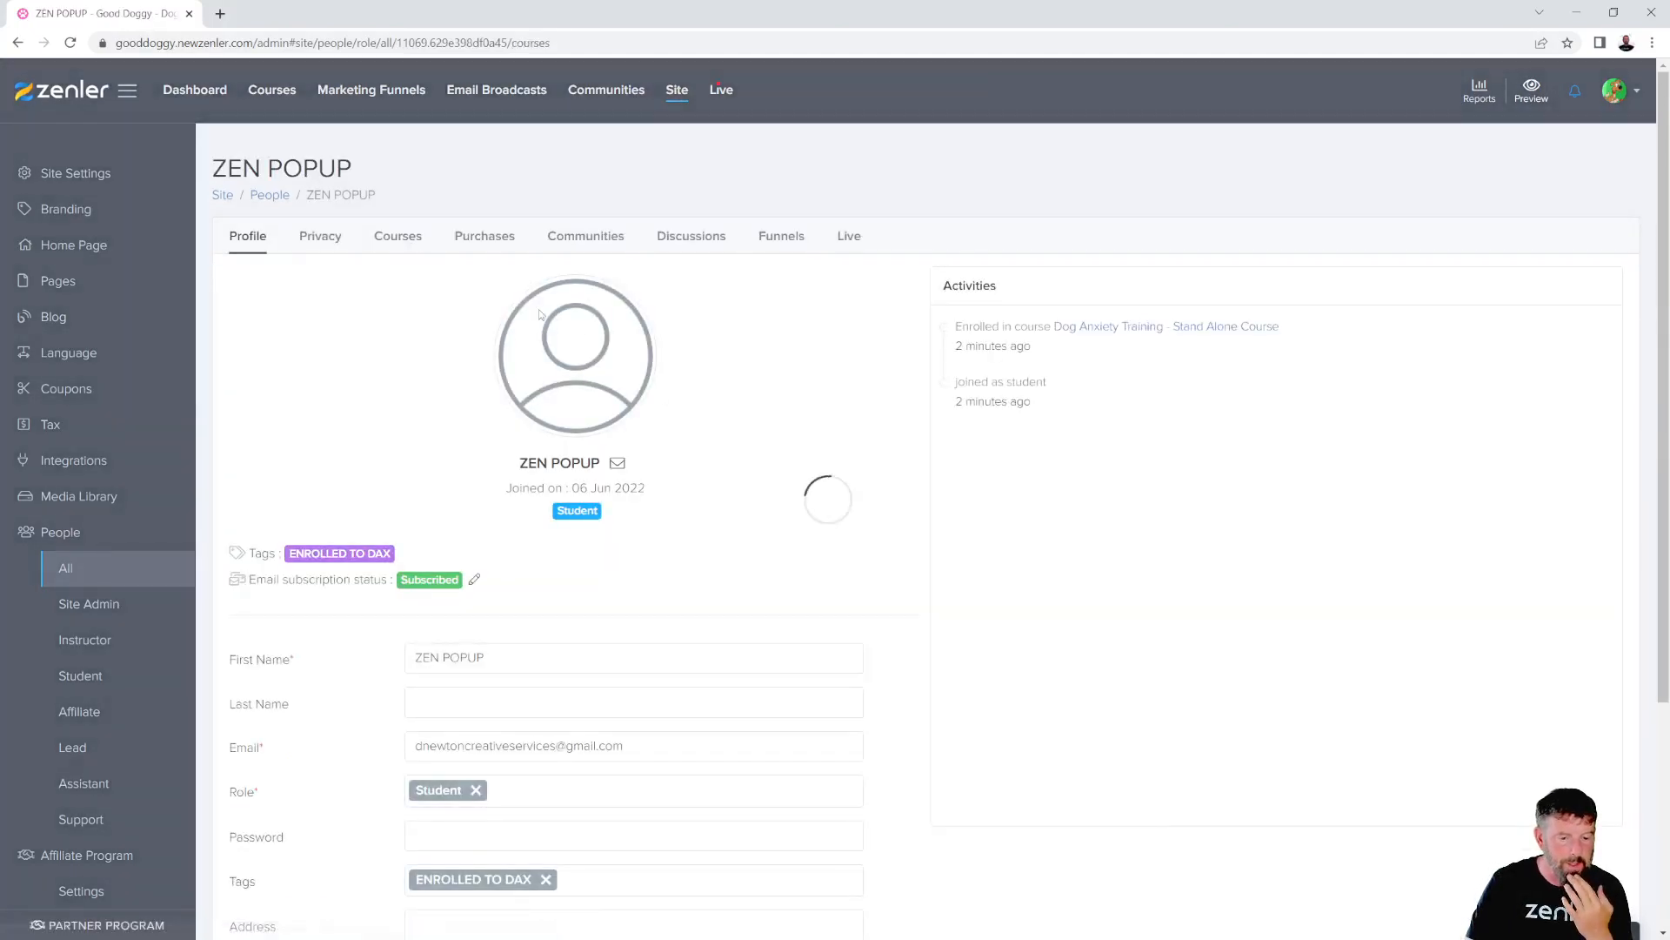
click(1320, 651)
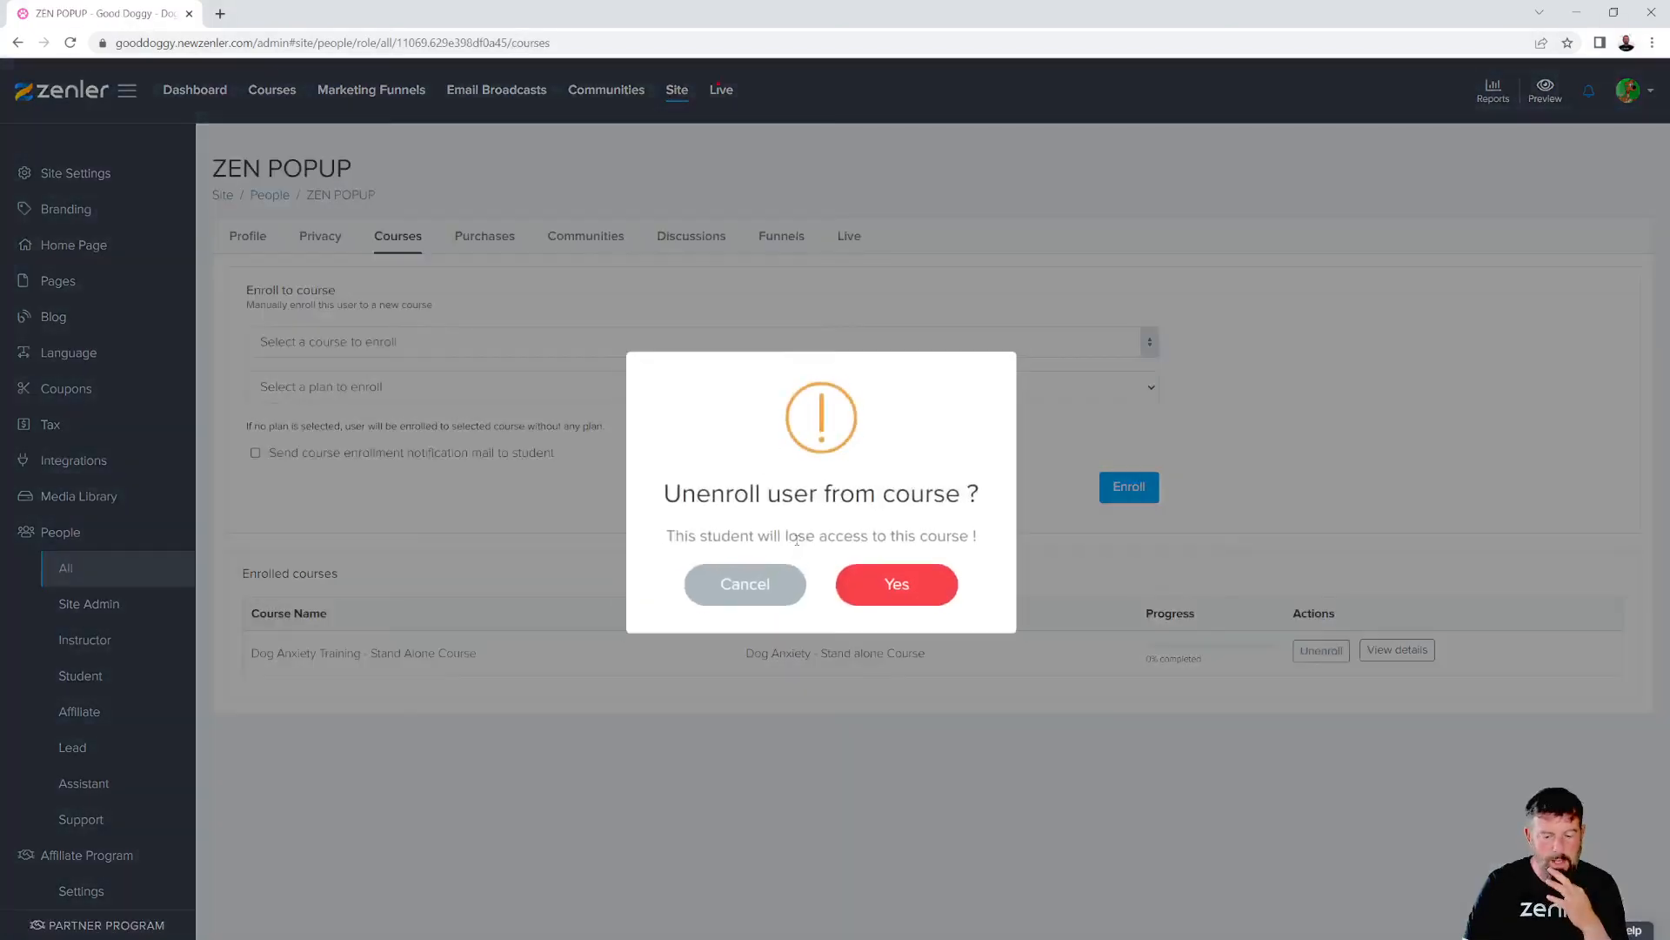
click(897, 584)
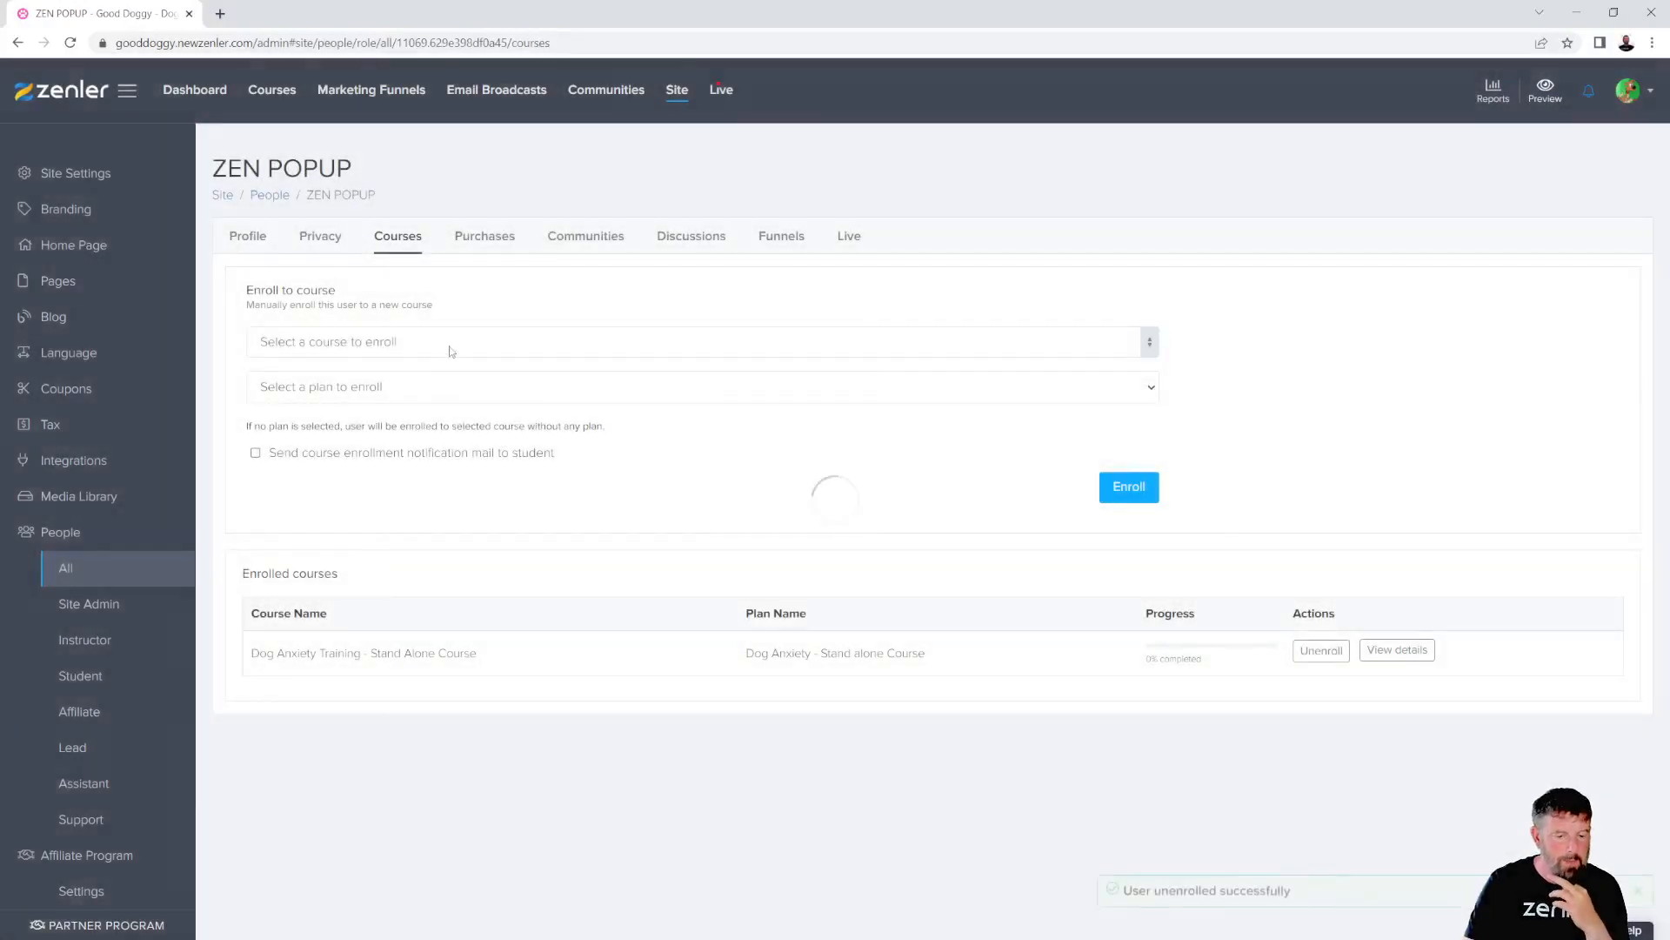
Step: Enroll ZEN POPUP in the GOOD DOGGY MEMBERSHIP course on the Good Doggy Membership plan
click(454, 347)
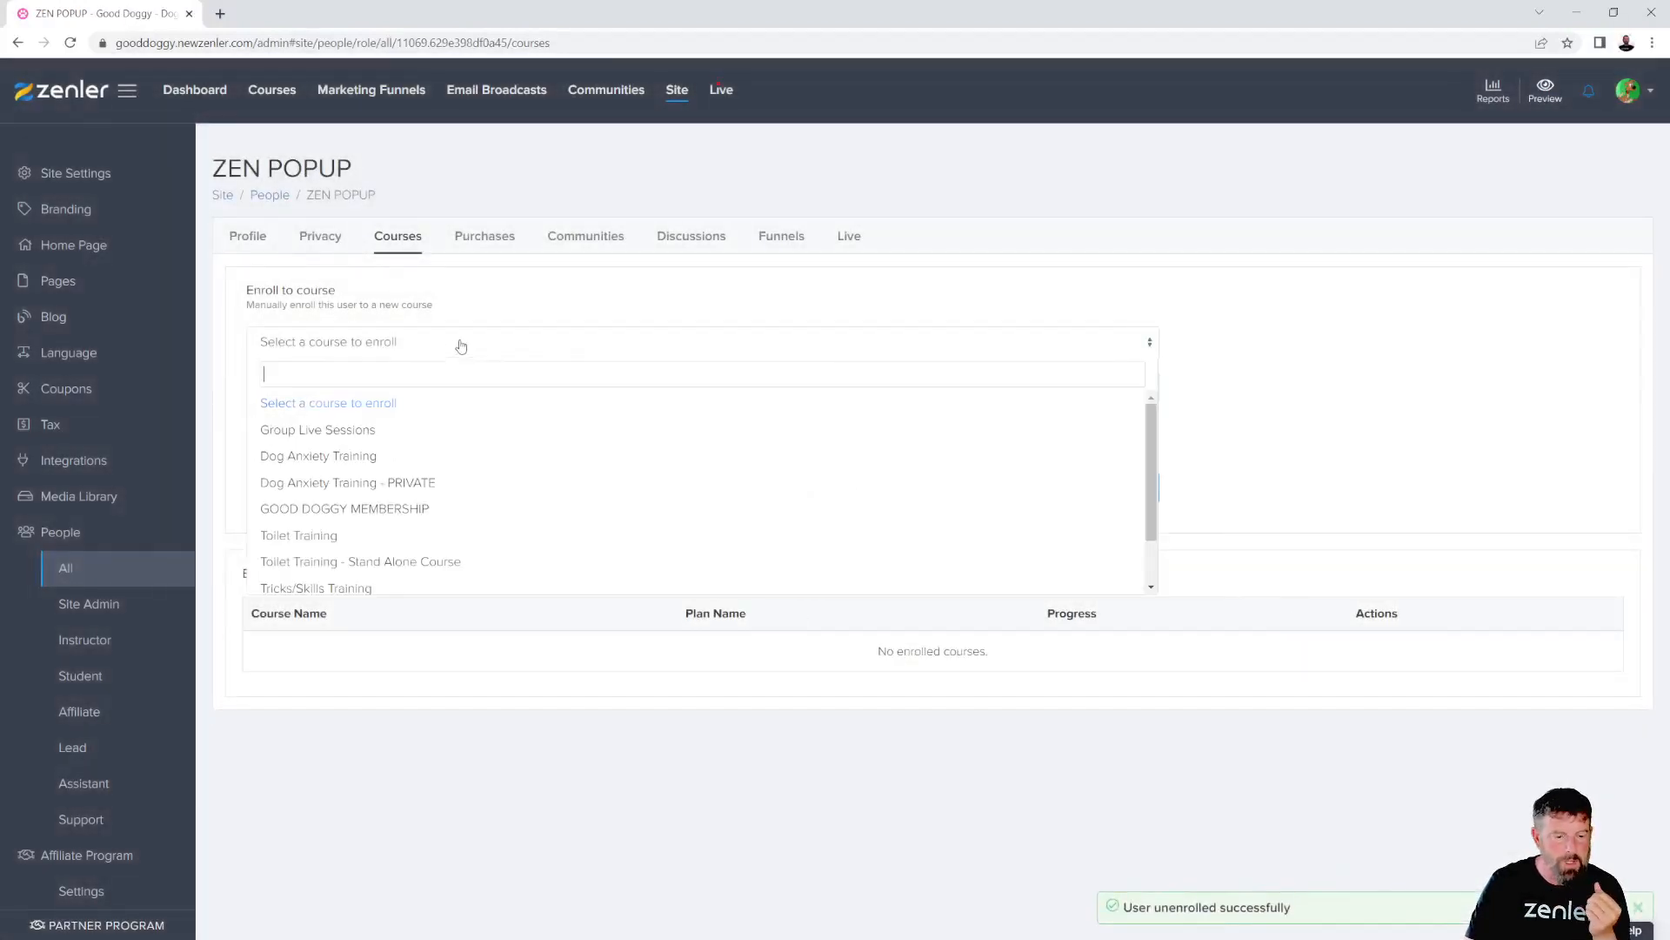
click(349, 511)
click(506, 390)
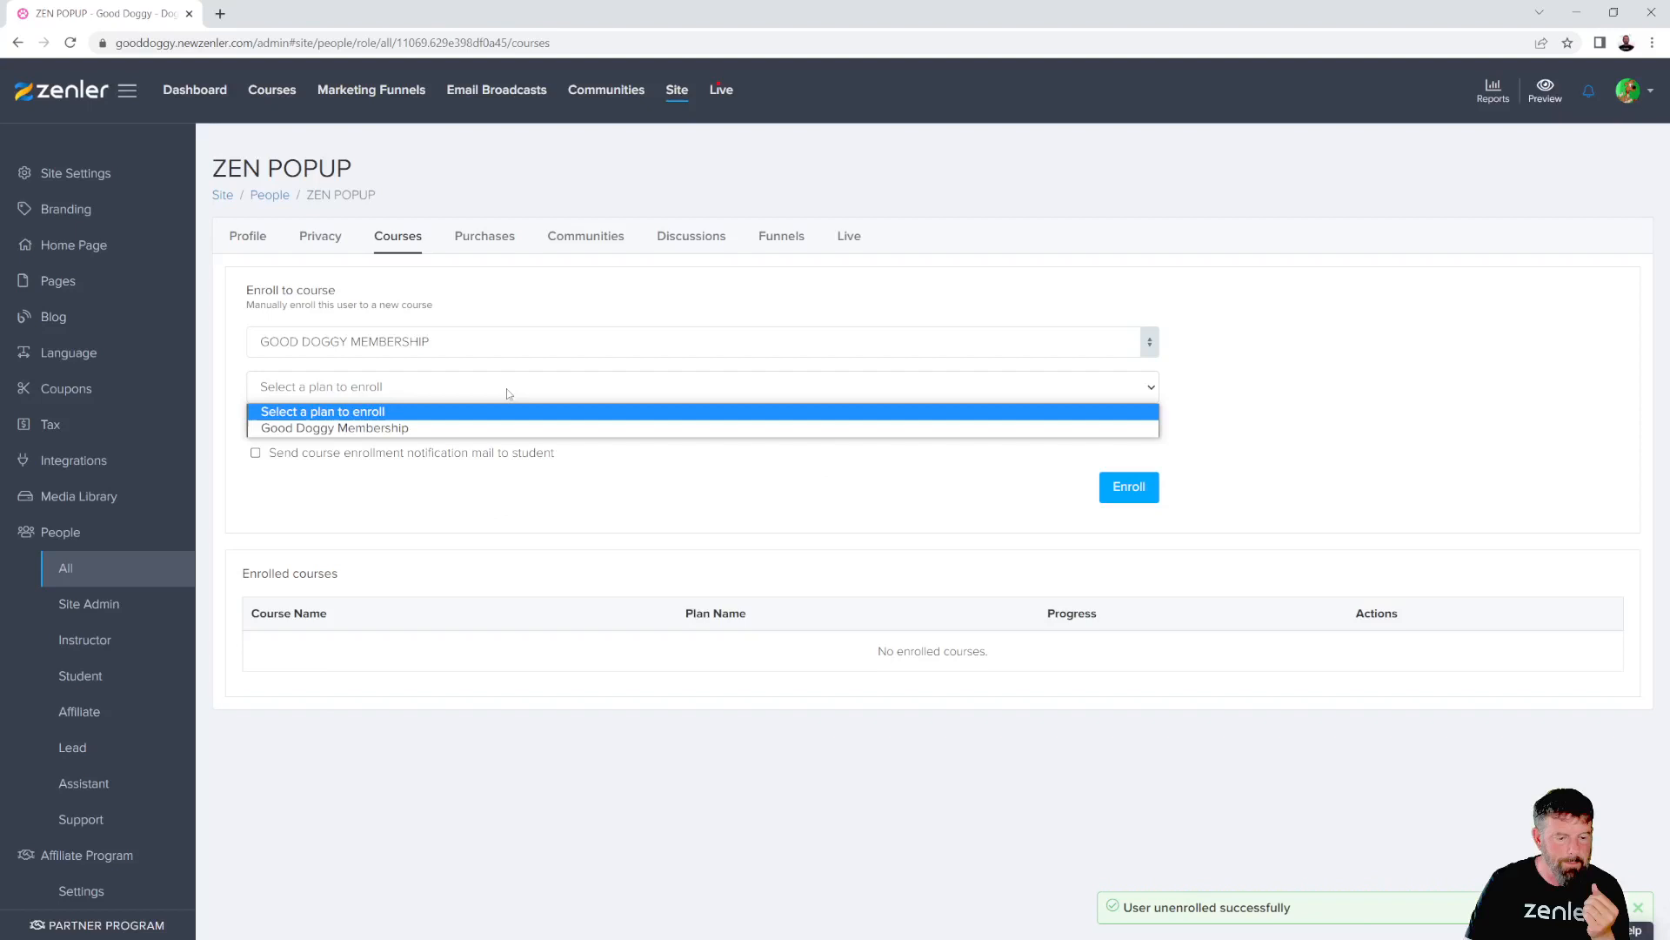
click(427, 430)
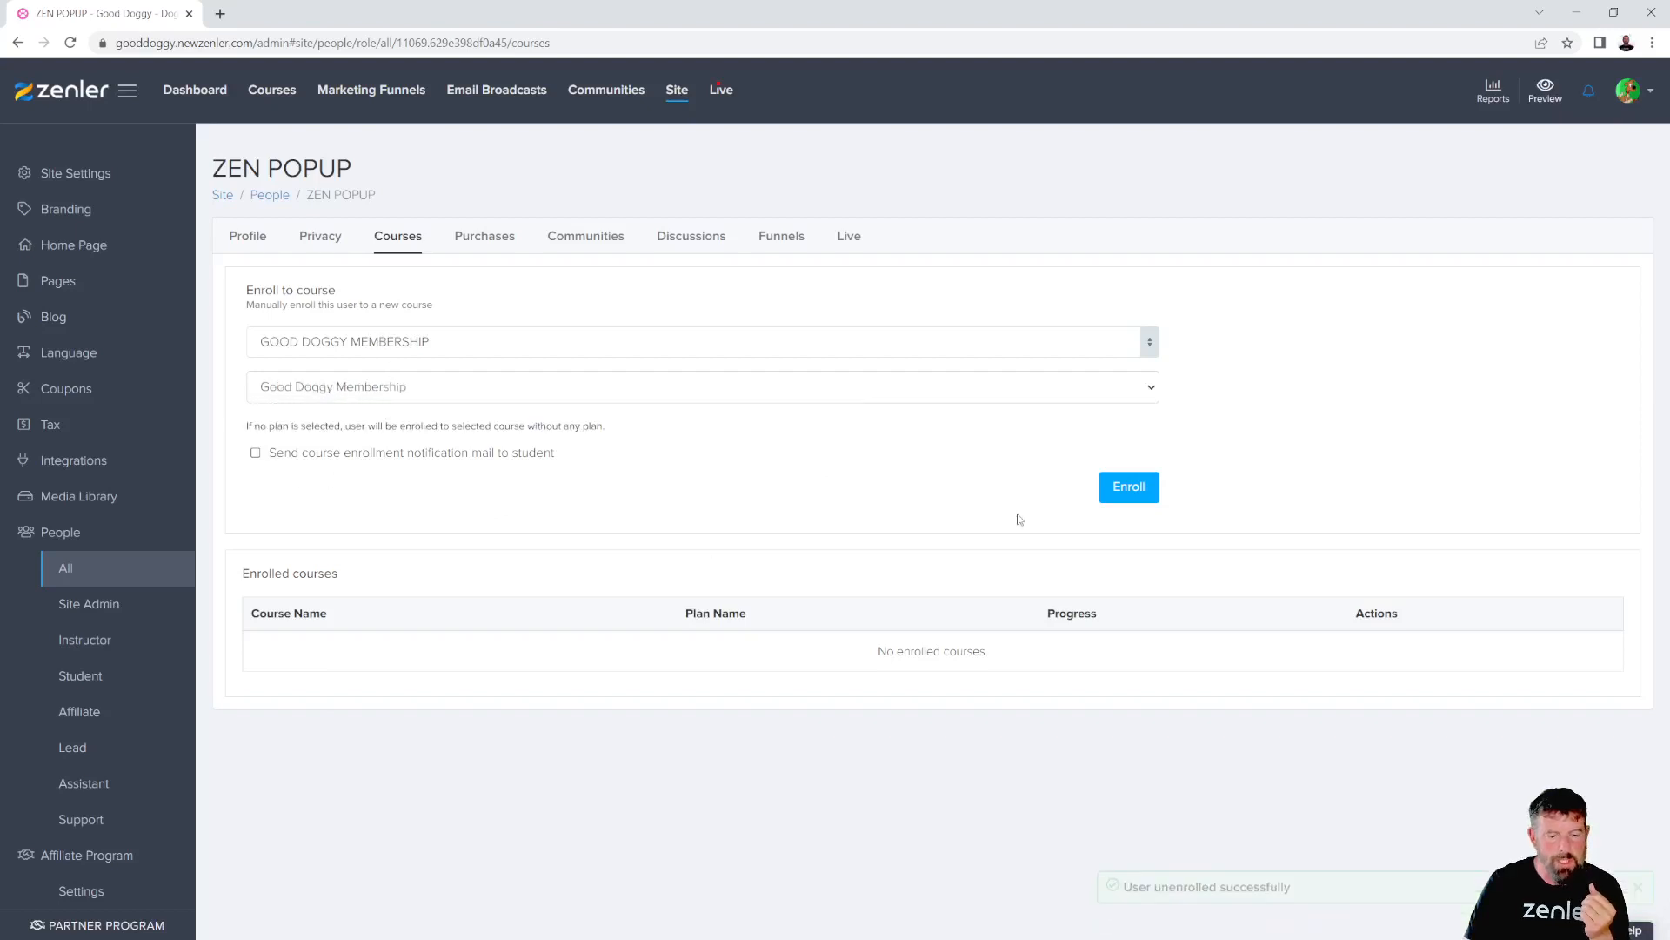
click(1101, 500)
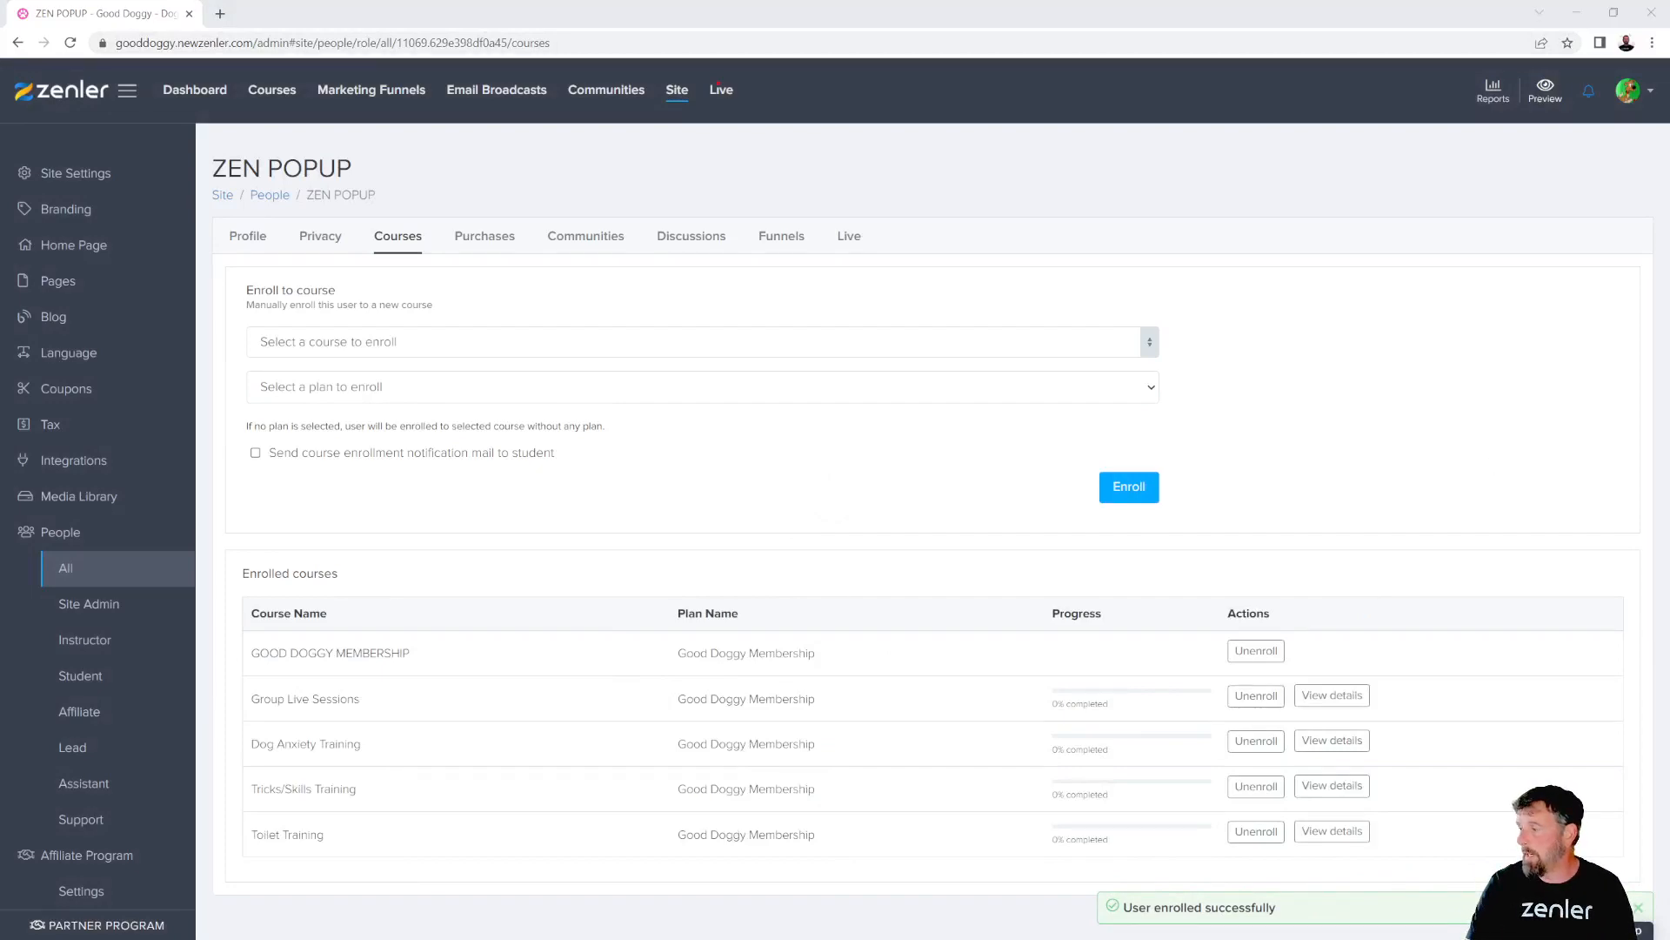
Step: Switch to the incognito window, reload My Courses and review the courses available to the test student
key(alt+Tab)
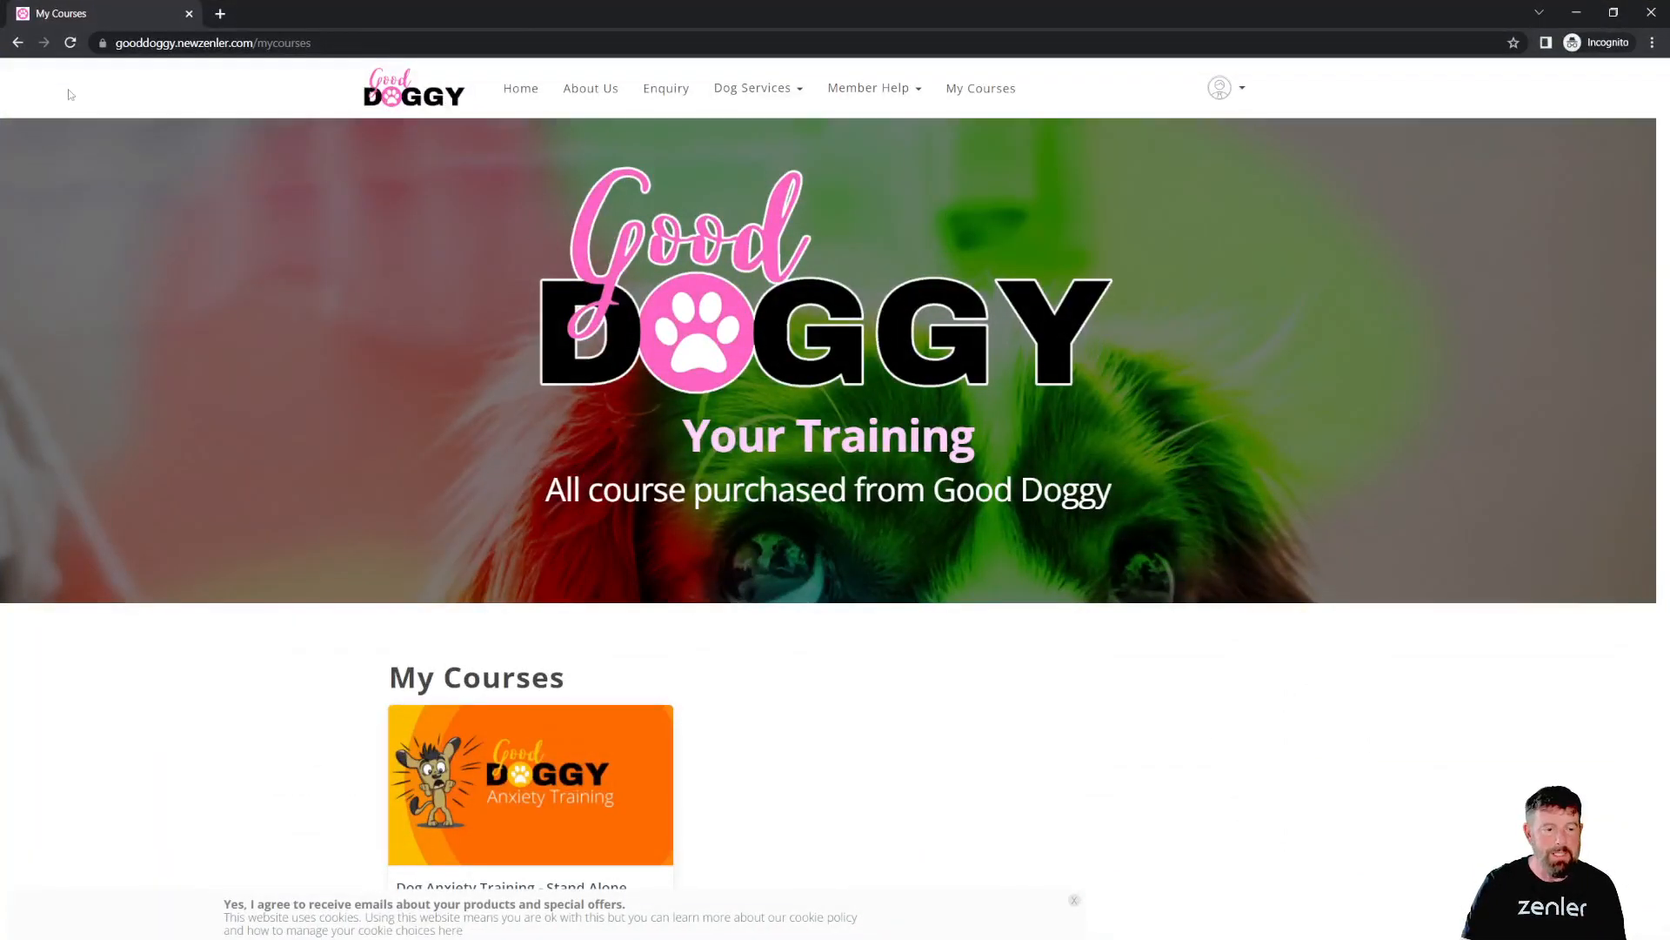
click(71, 43)
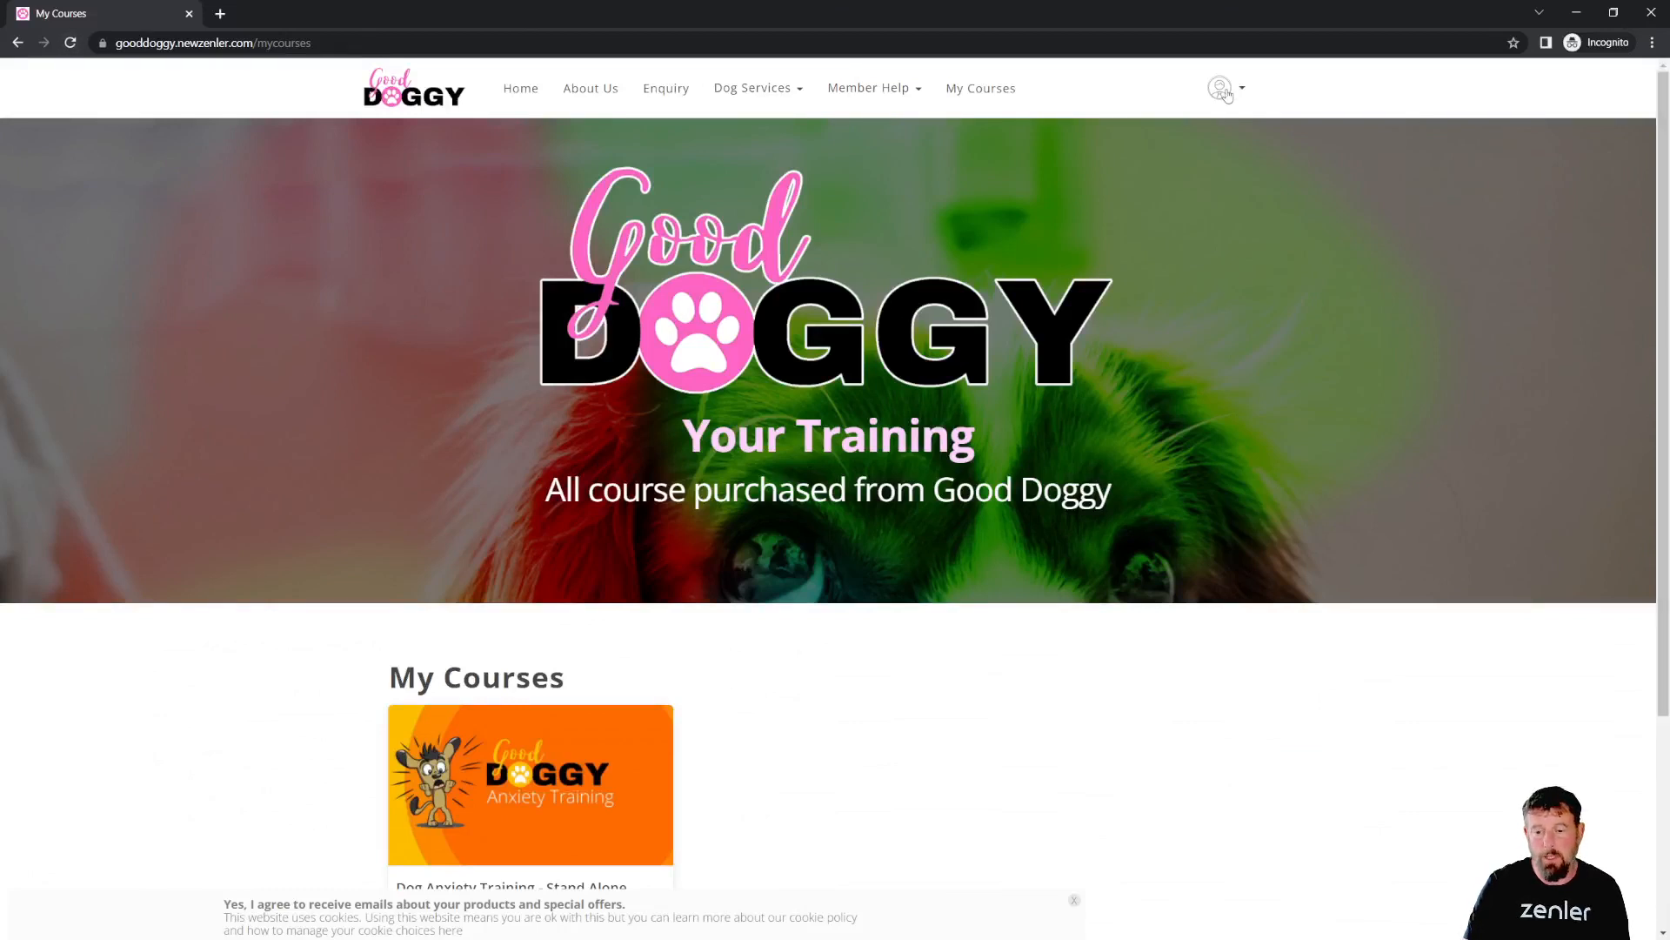
click(71, 43)
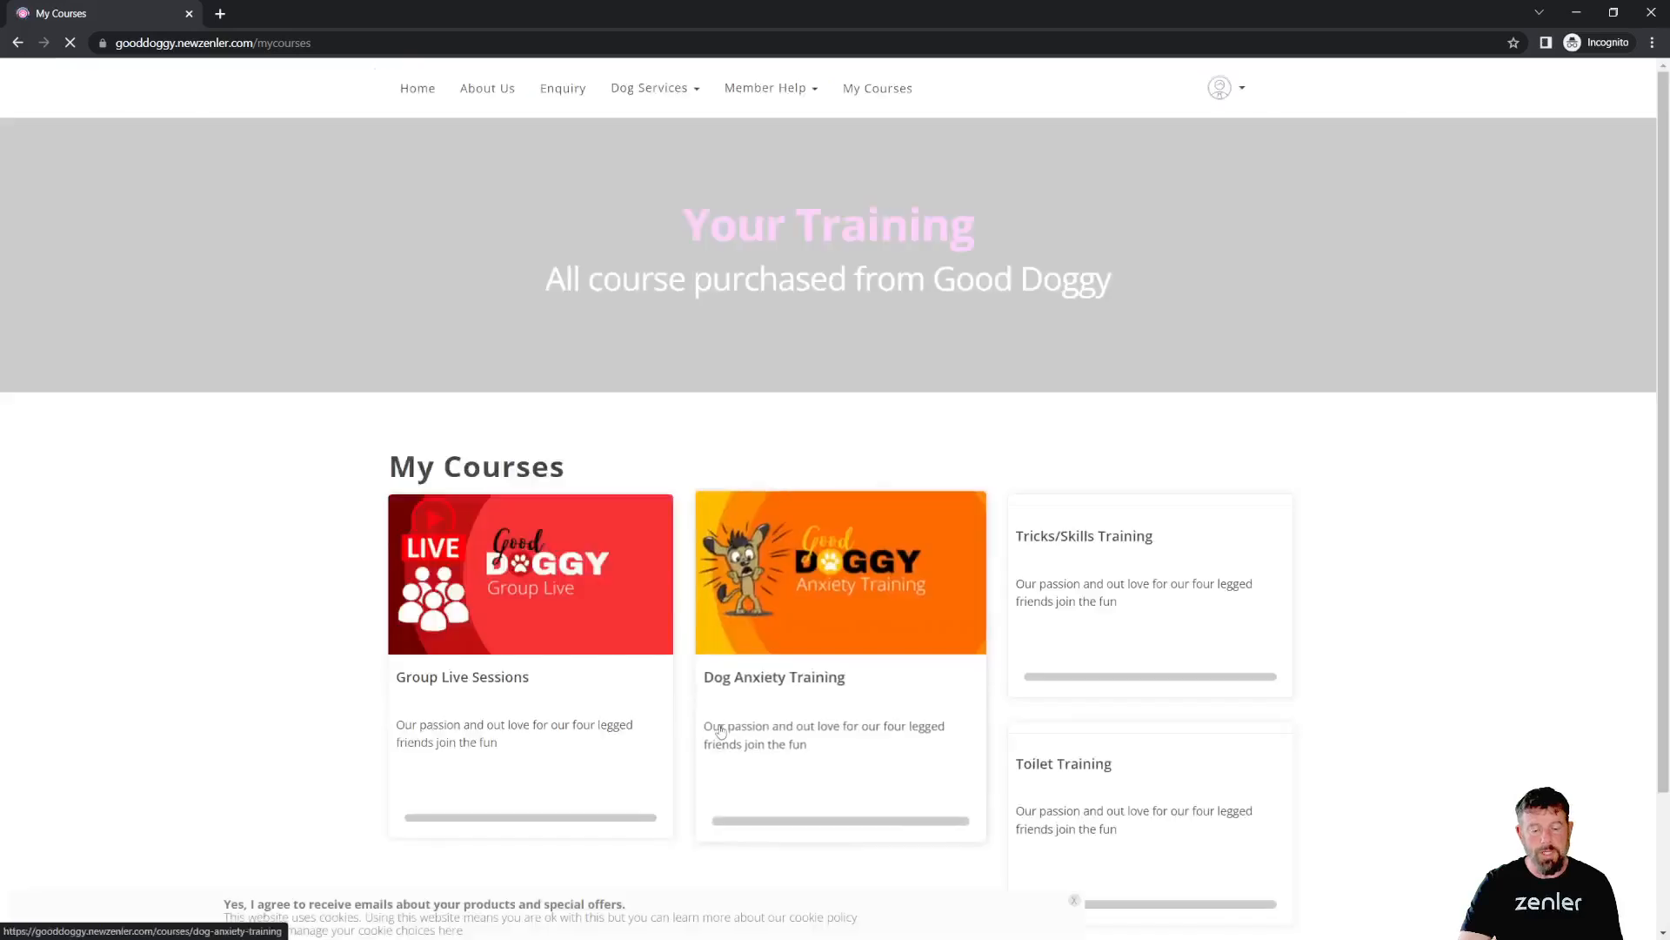
scroll(857, 703, down, 5)
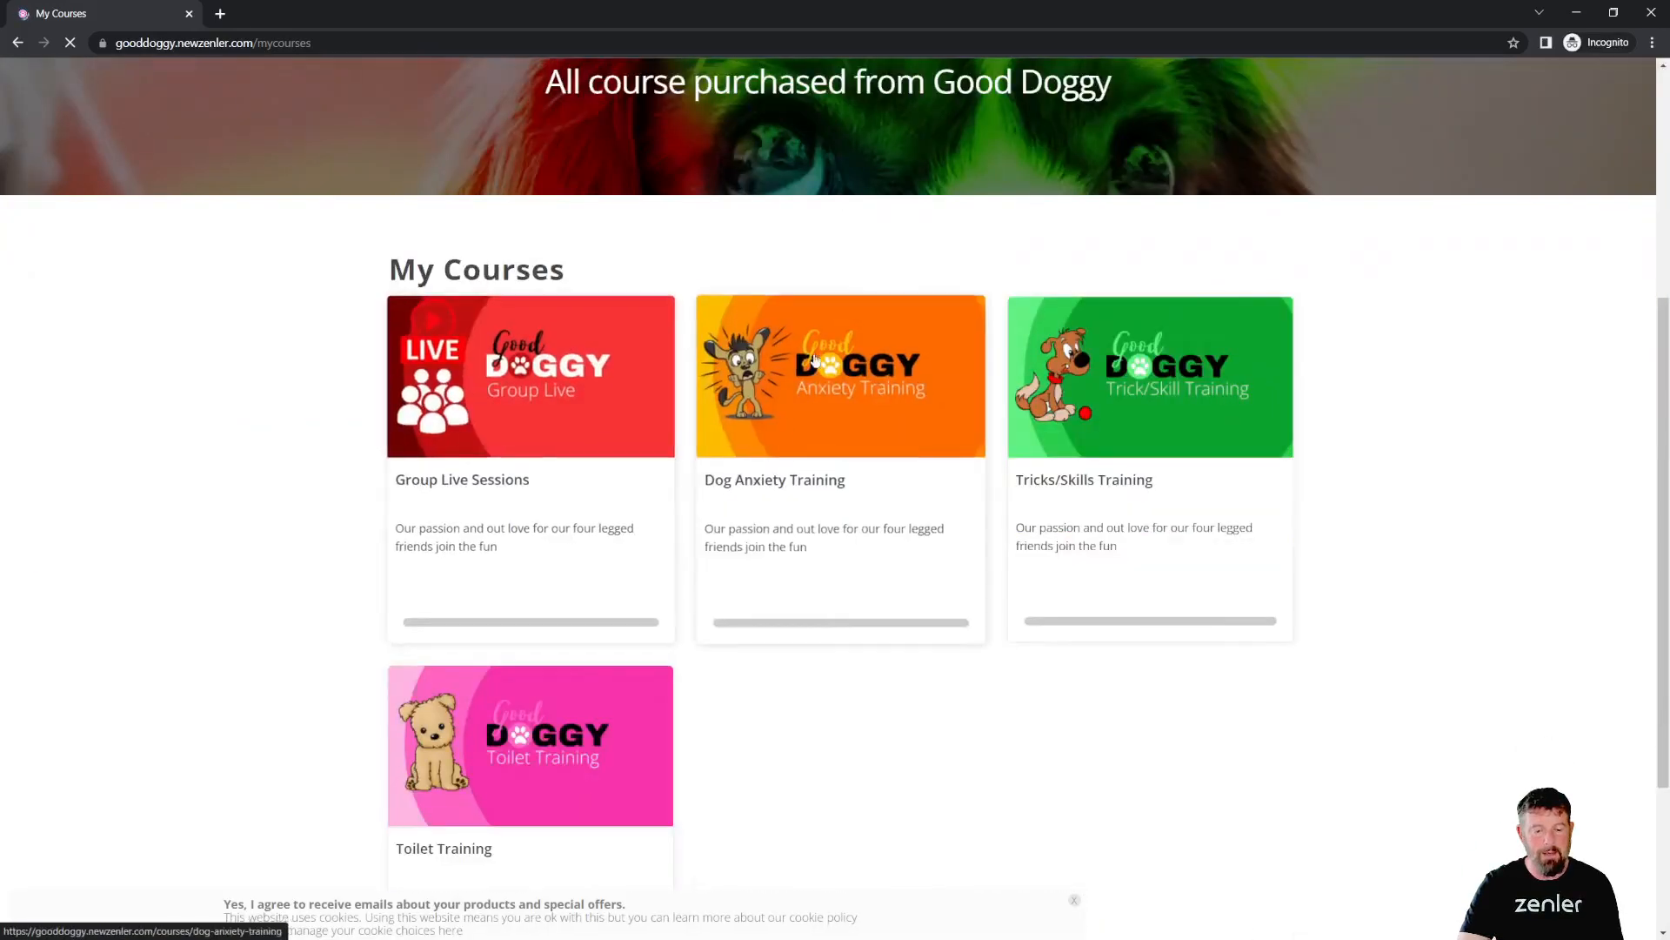
scroll(918, 755, up, 4)
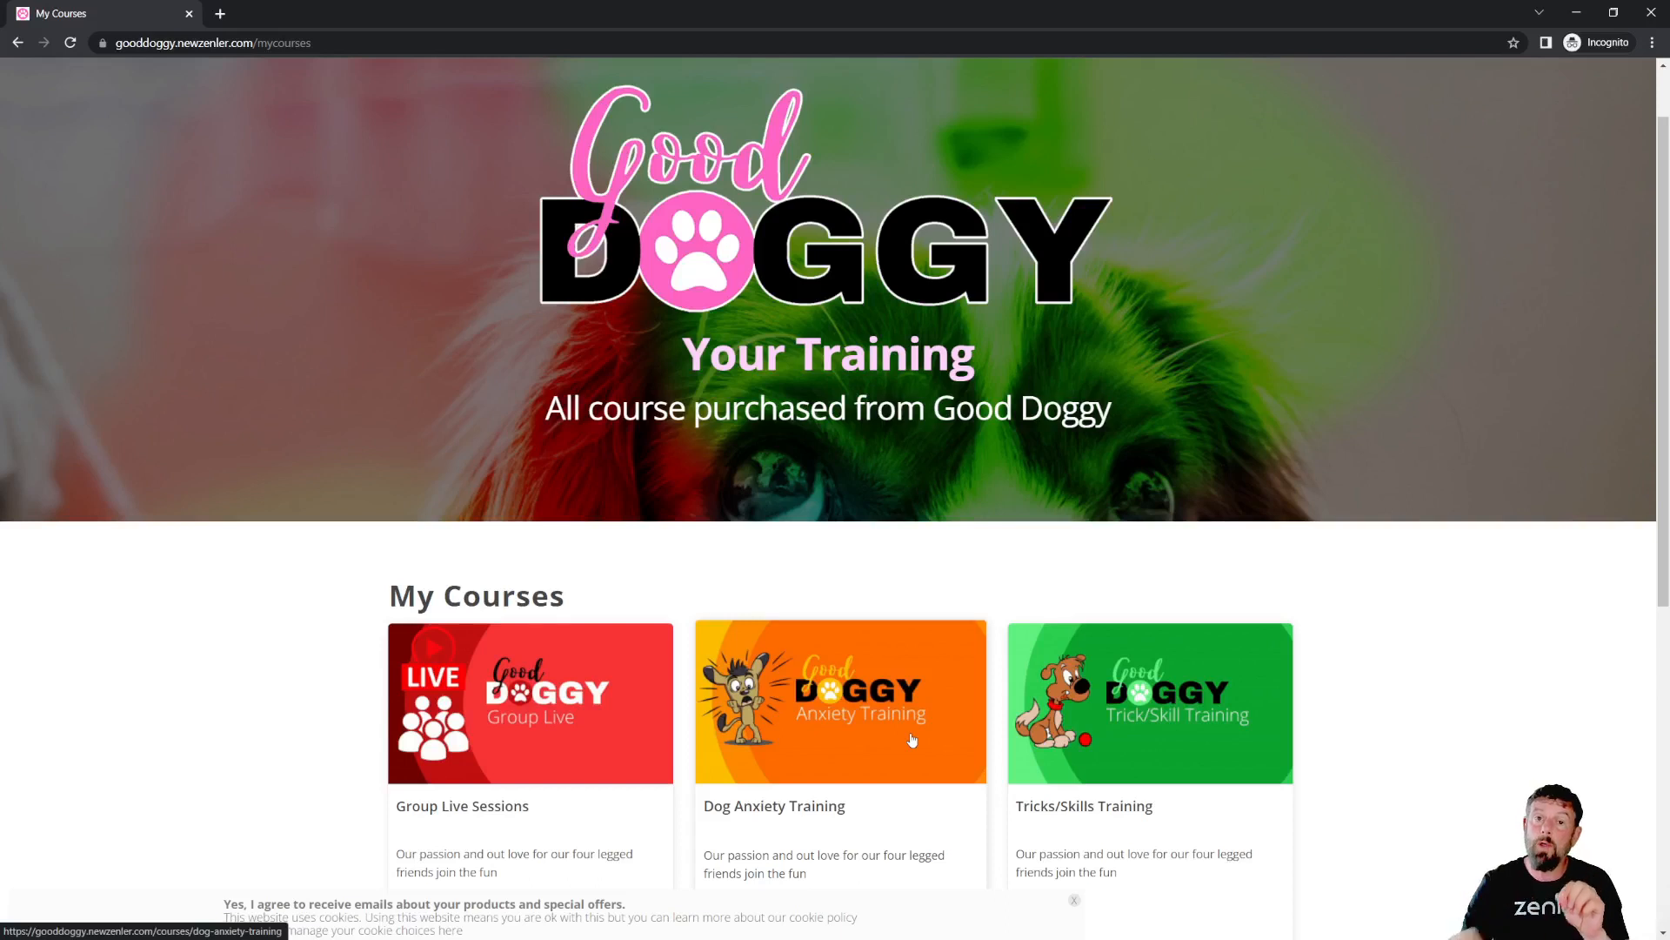
Step: Back in the Zenler admin, subscribe ZEN POPUP to the FREE DOWNLOAD GOOD DOGGY - WORKSHOP funnel
click(1576, 15)
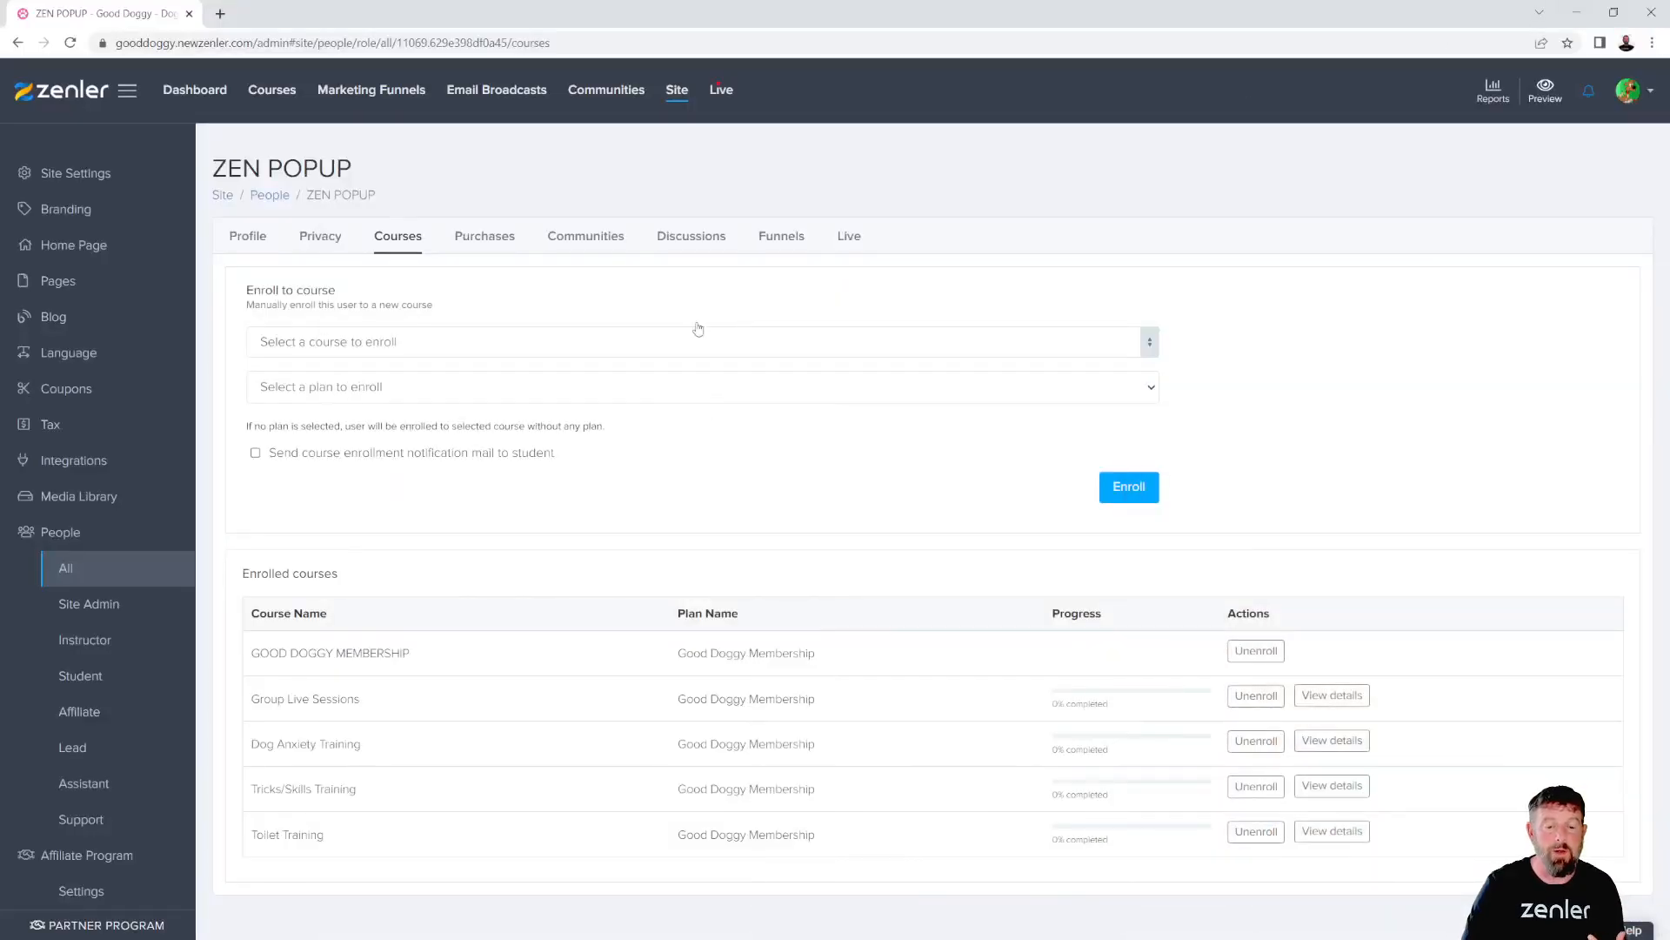
click(782, 238)
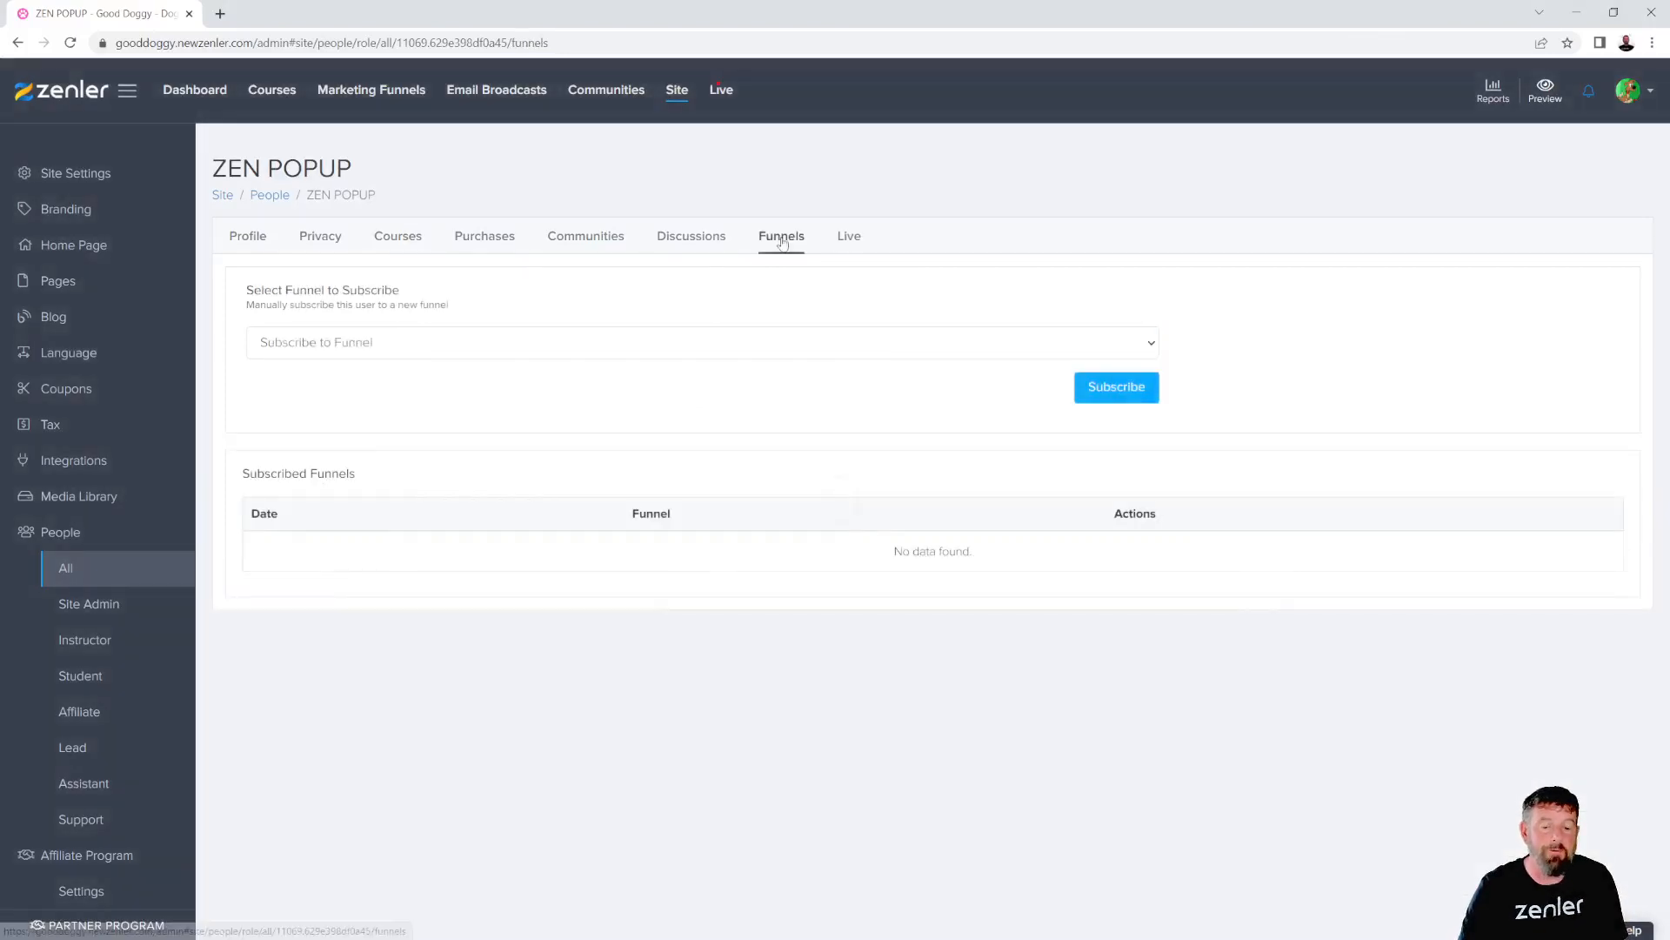
click(424, 344)
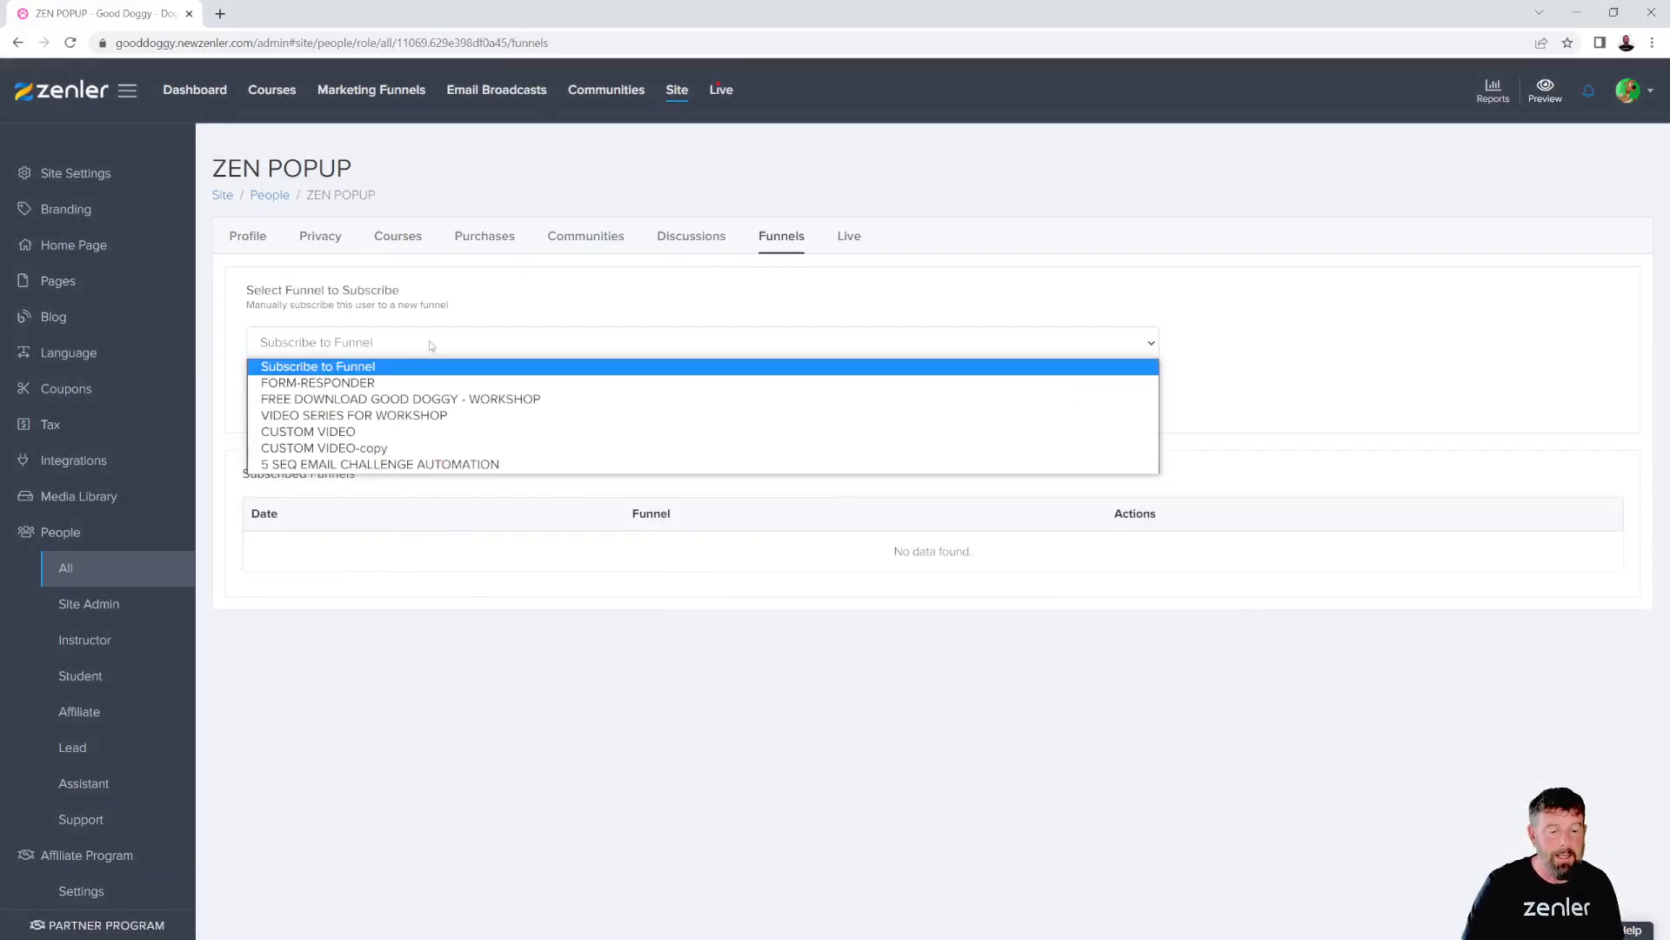
click(469, 400)
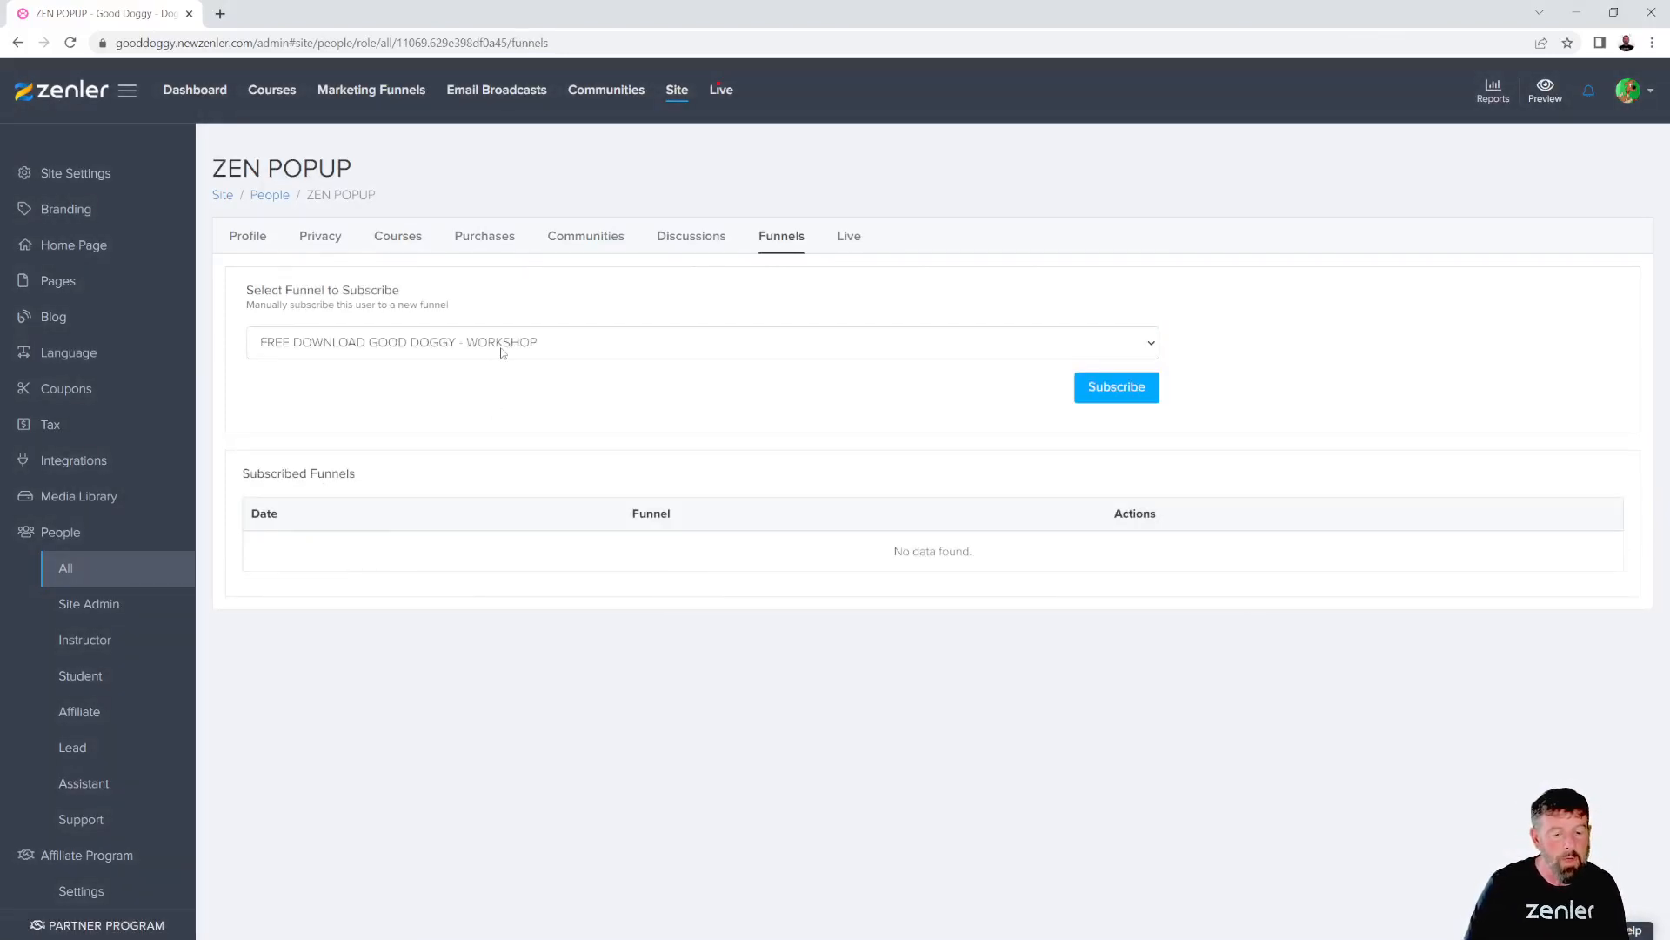
click(1125, 398)
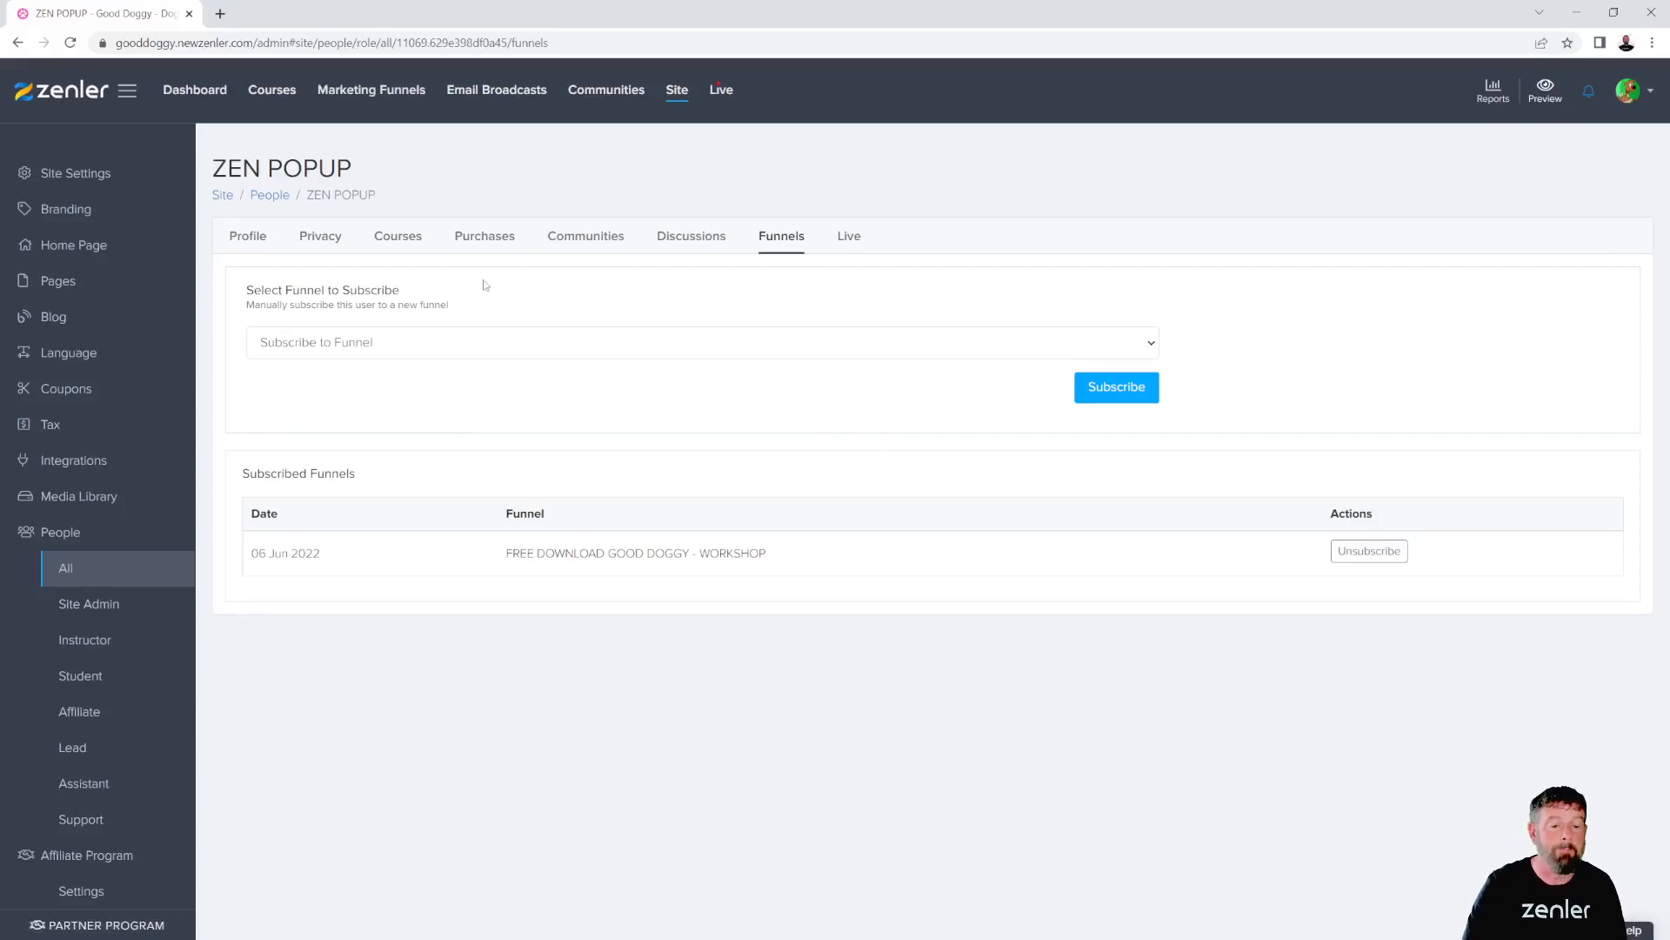
Step: Unsubscribe ZEN POPUP from the FREE DOWNLOAD GOOD DOGGY - WORKSHOP funnel and confirm
click(673, 343)
click(770, 315)
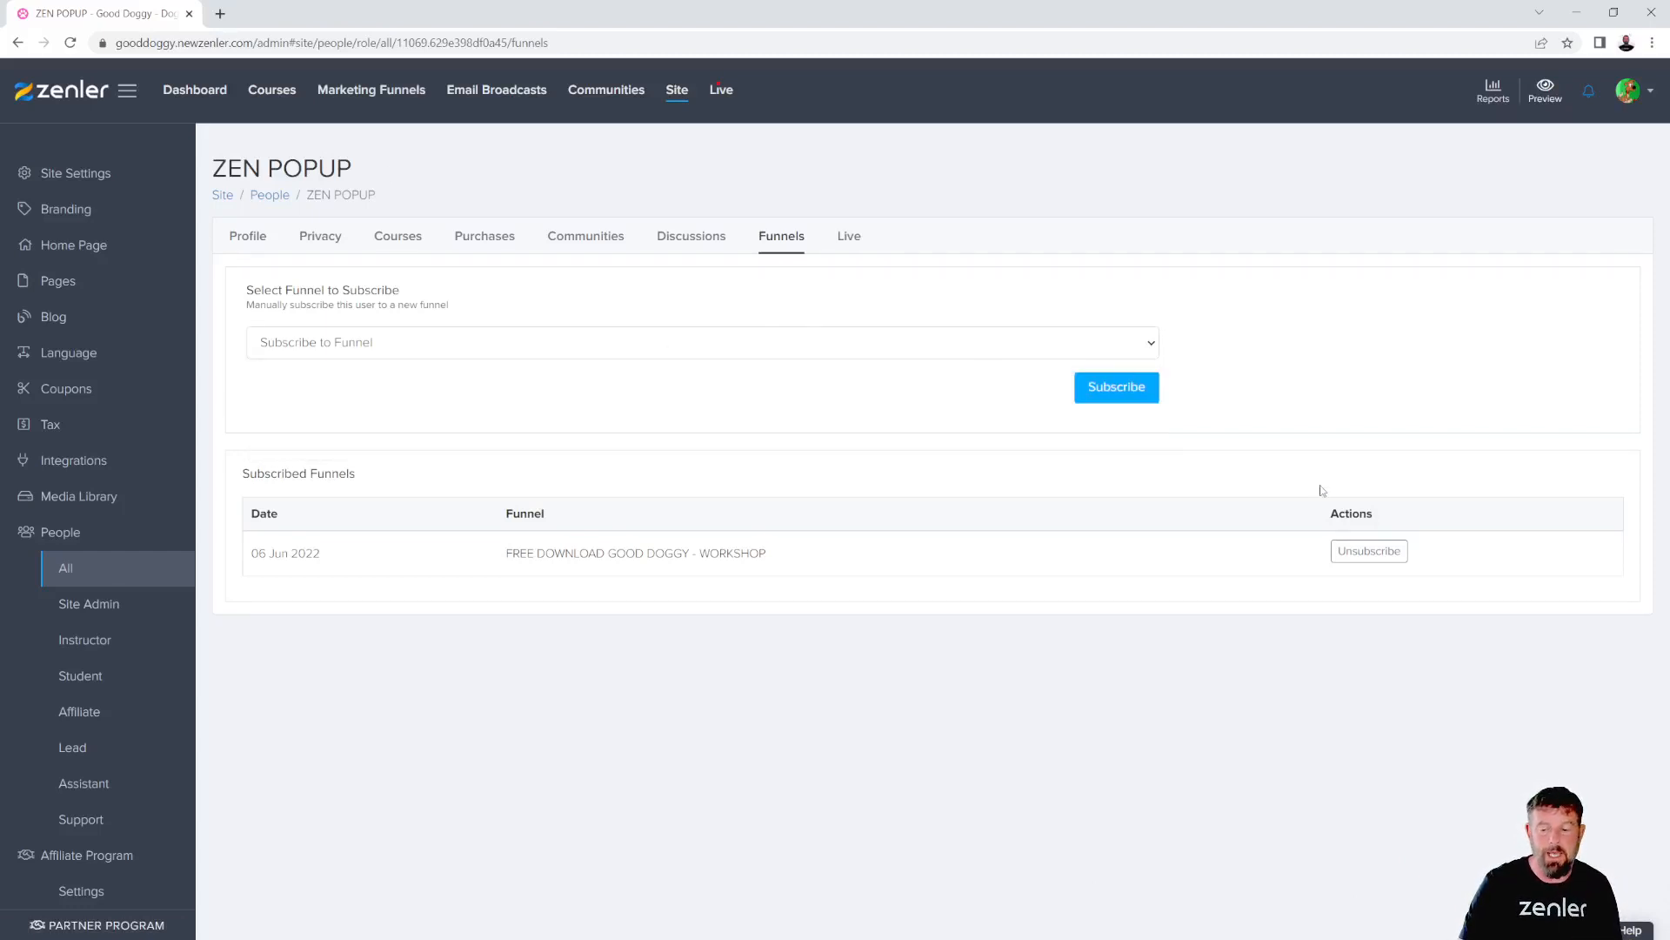
click(1366, 552)
click(913, 609)
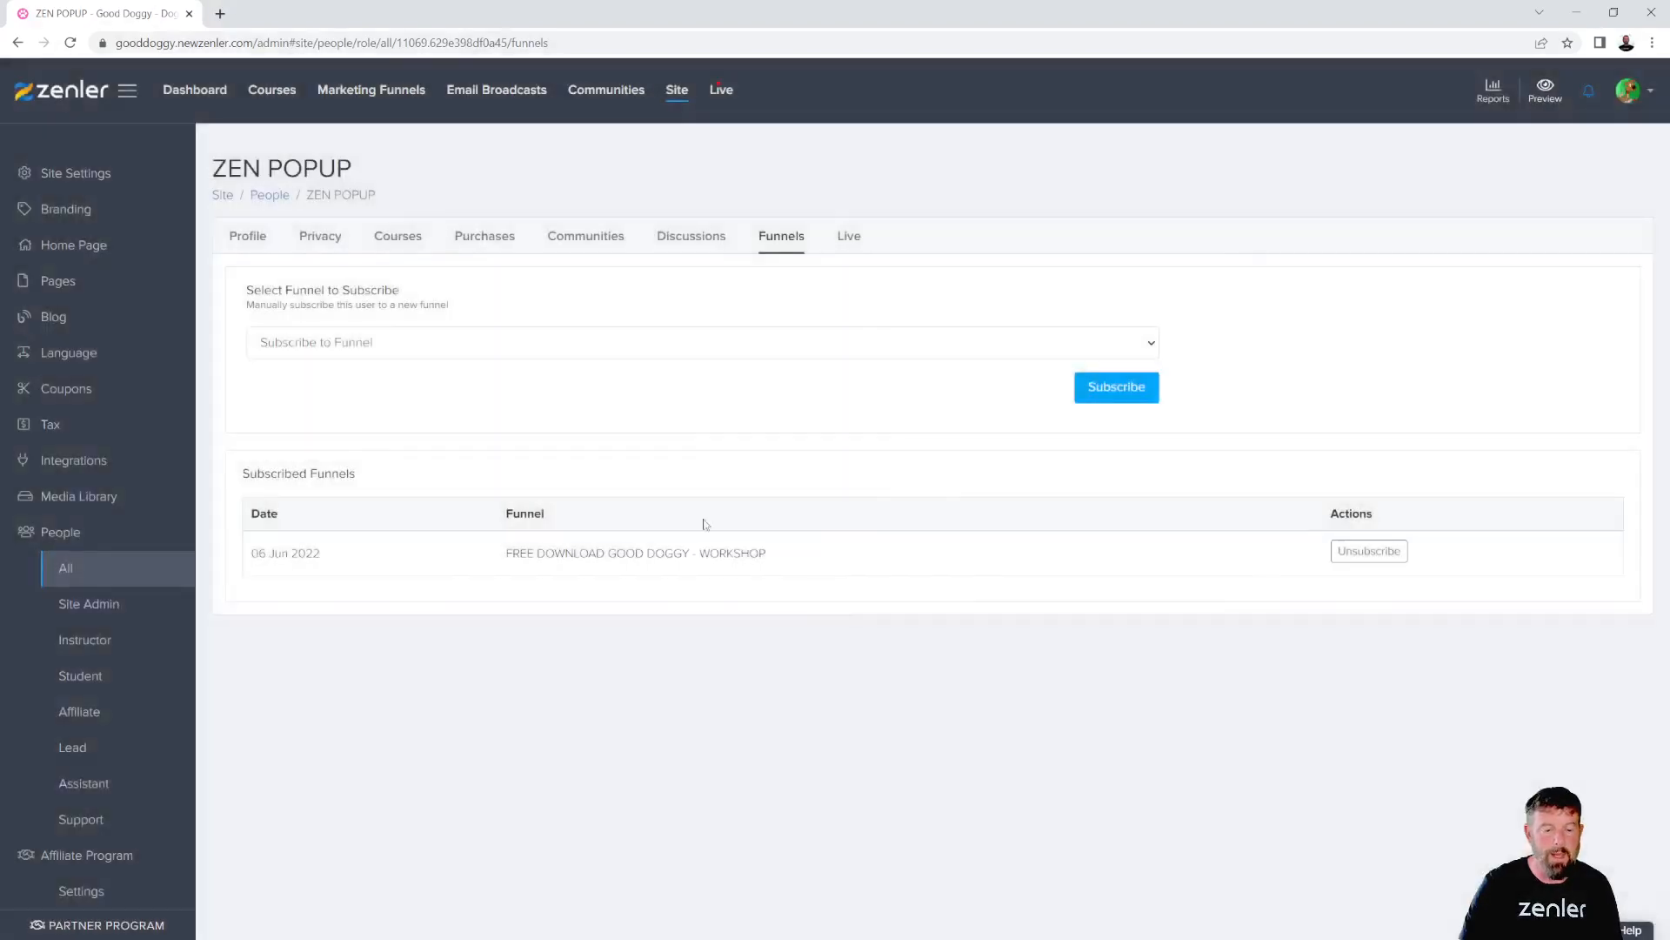
Step: Unenroll ZEN POPUP from the GOOD DOGGY MEMBERSHIP course and confirm the removal
click(383, 239)
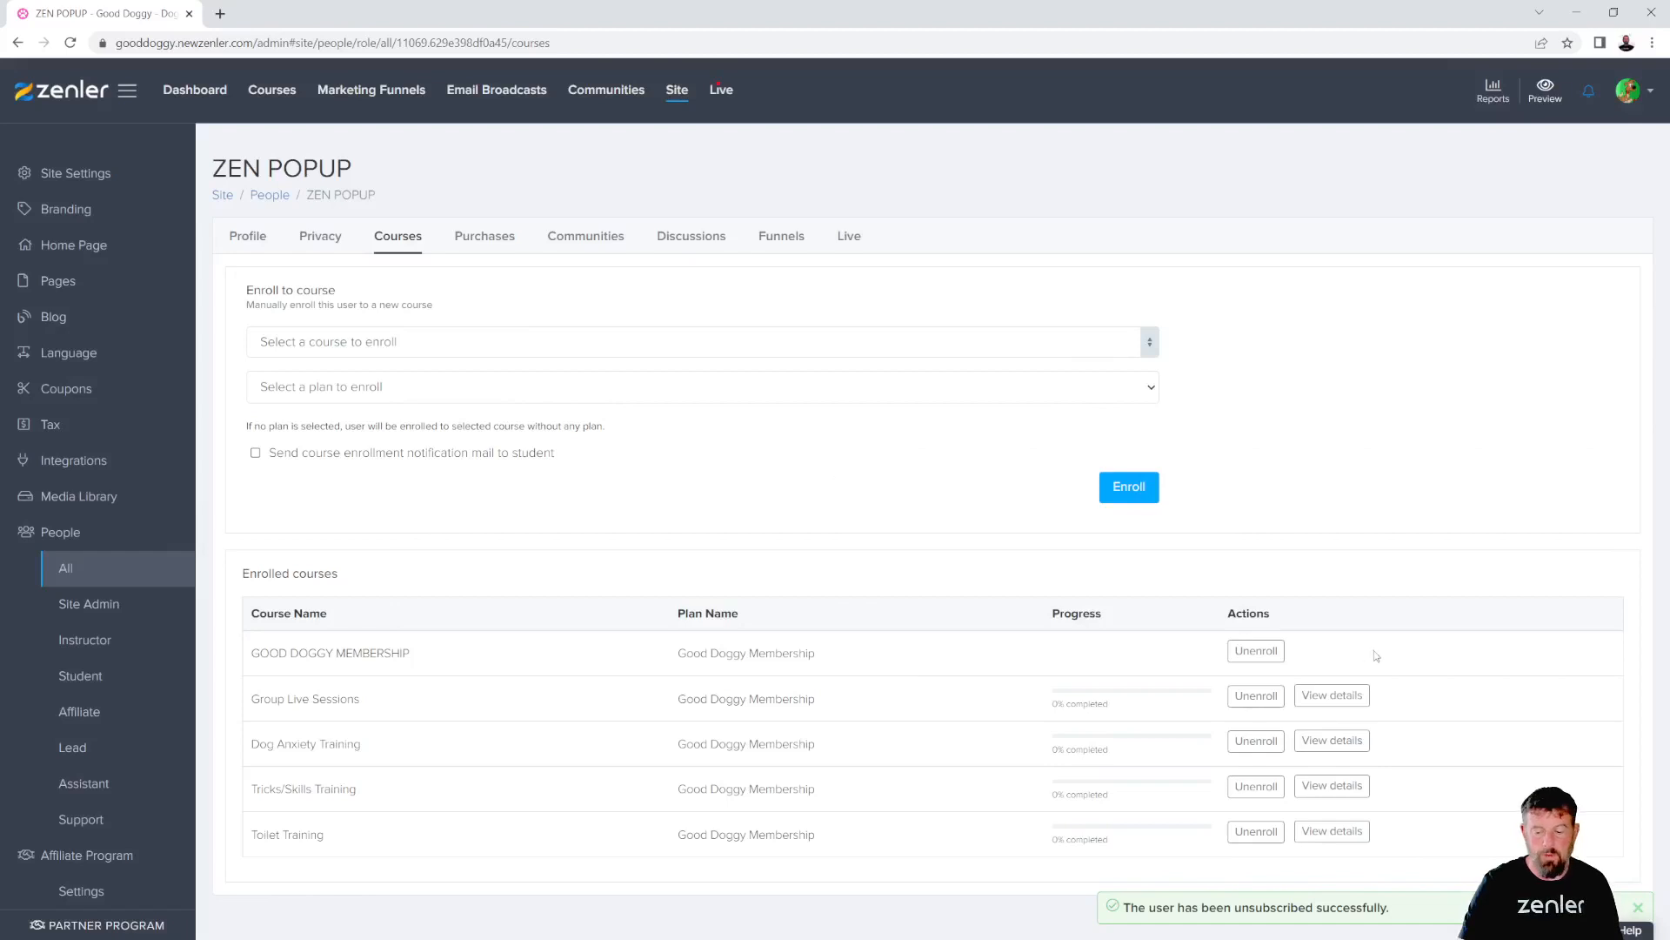
click(1255, 651)
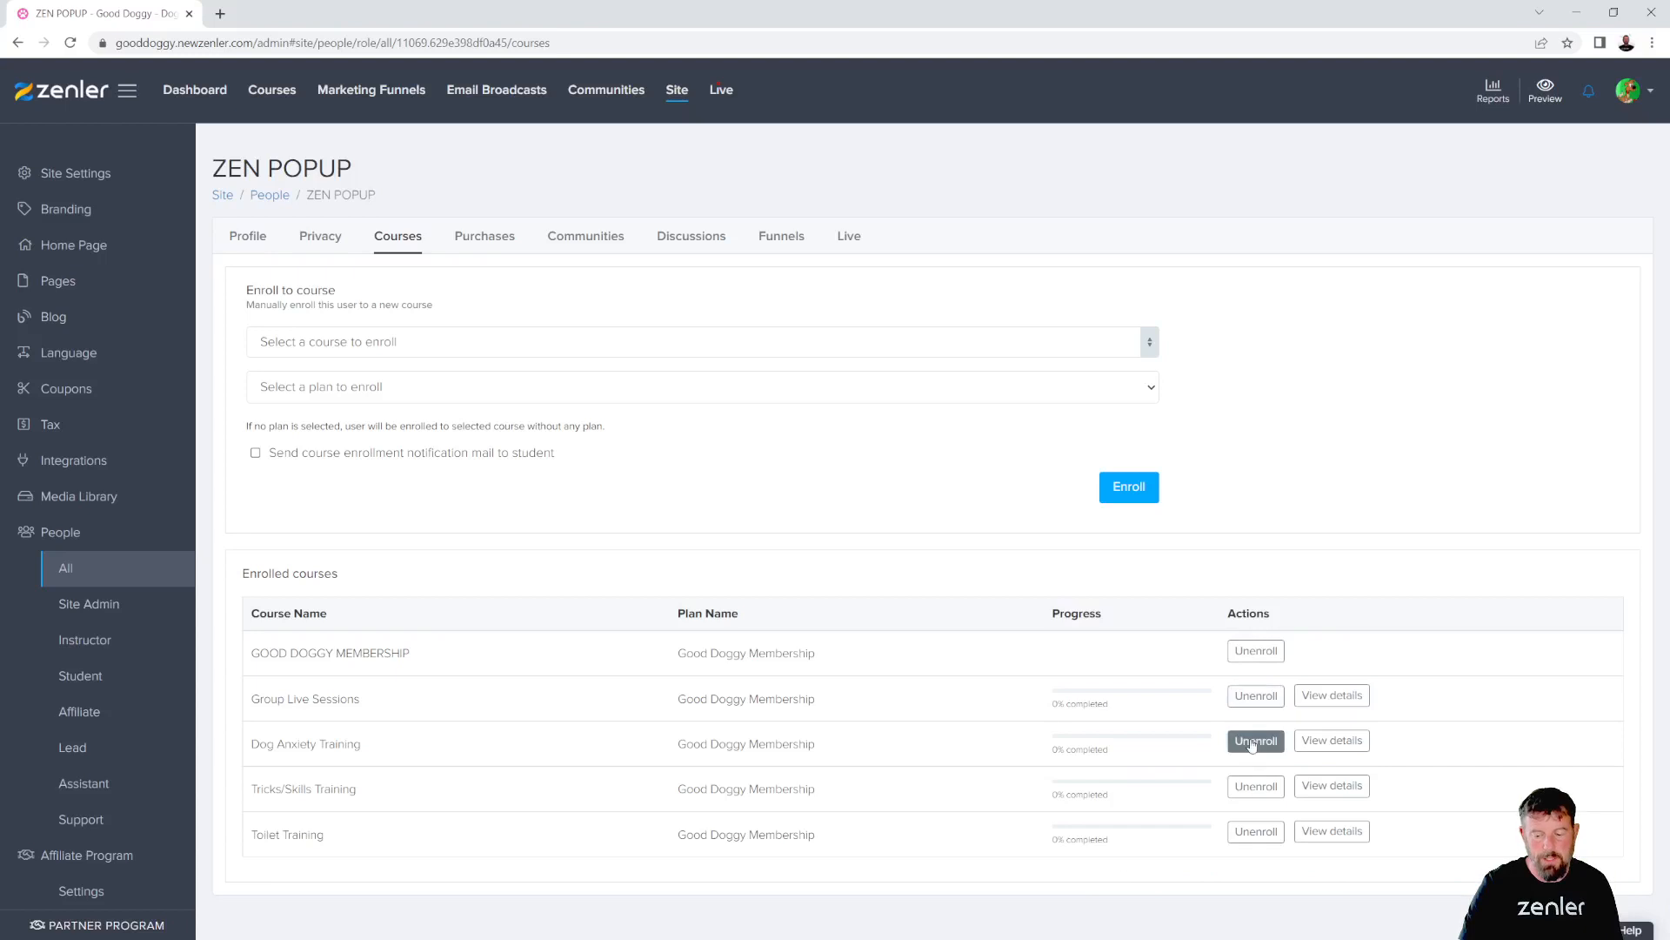
click(1255, 650)
click(870, 595)
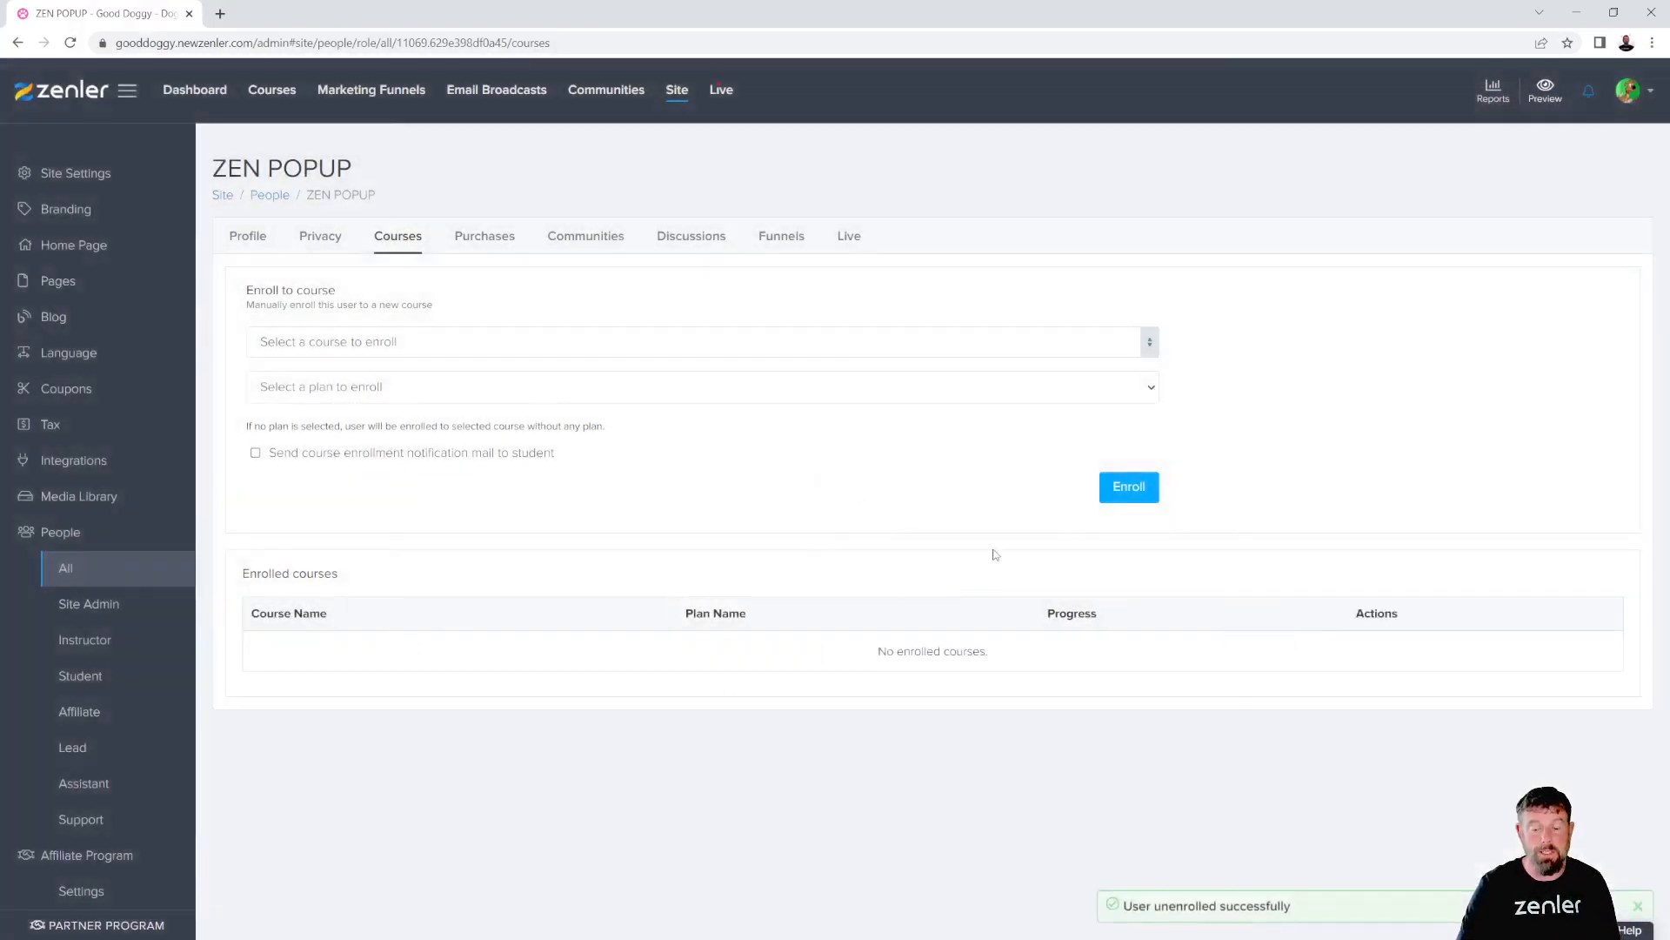
Step: Return to the list of all people and check ZEN POPUP's entry
click(149, 570)
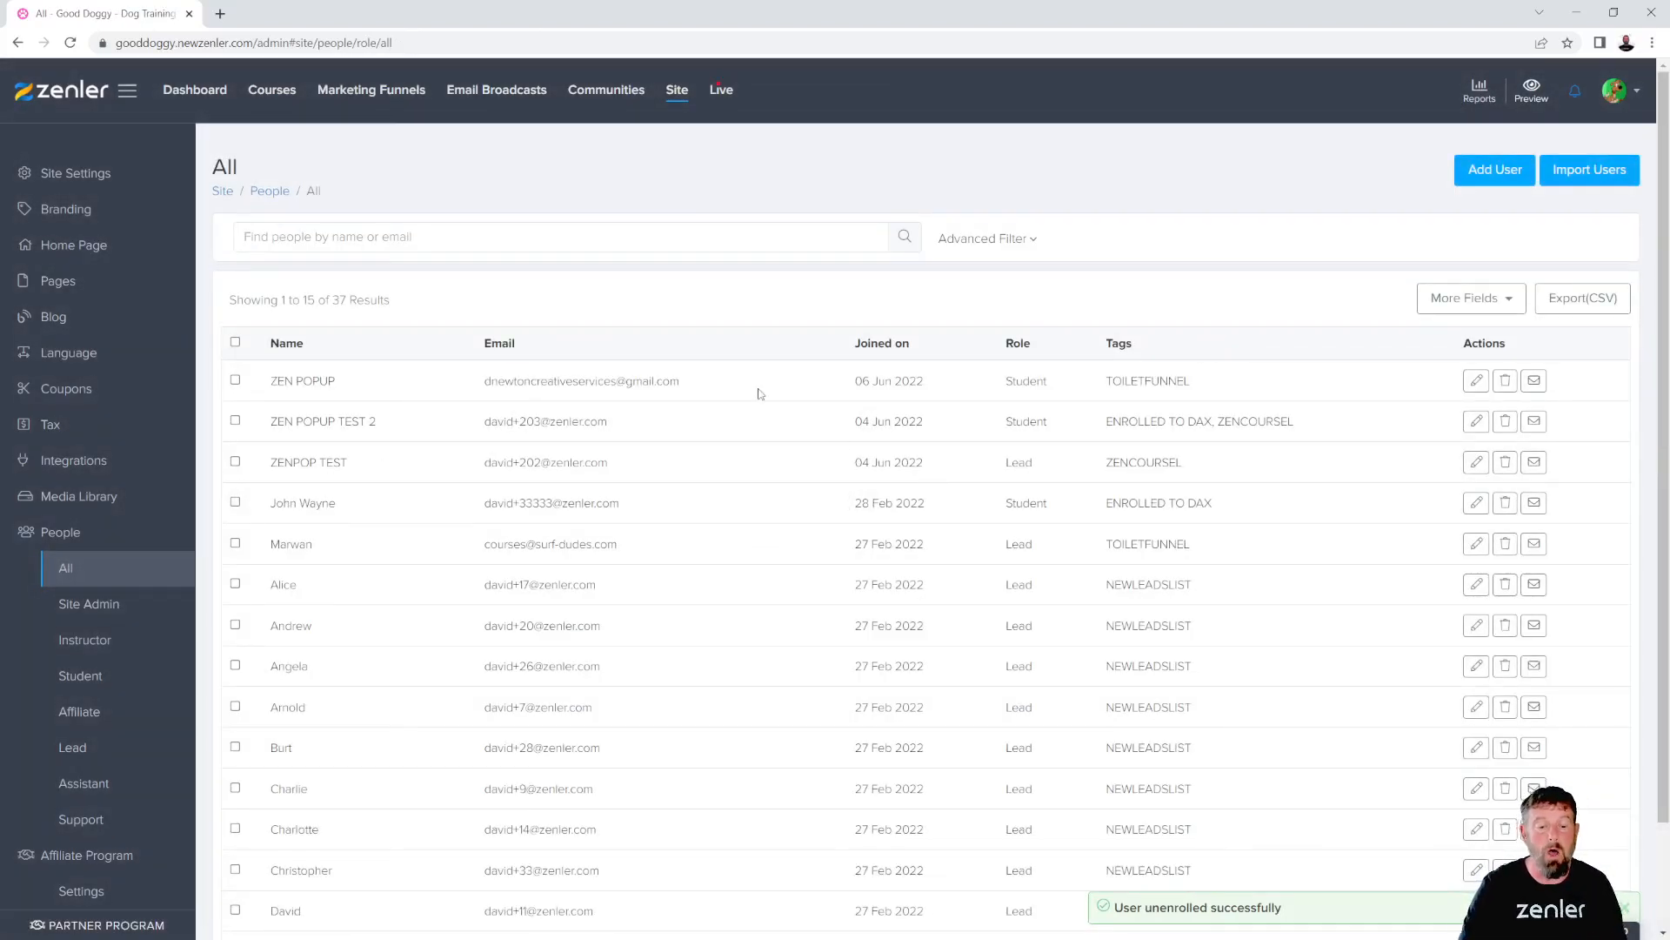
triple_click(570, 396)
click(752, 392)
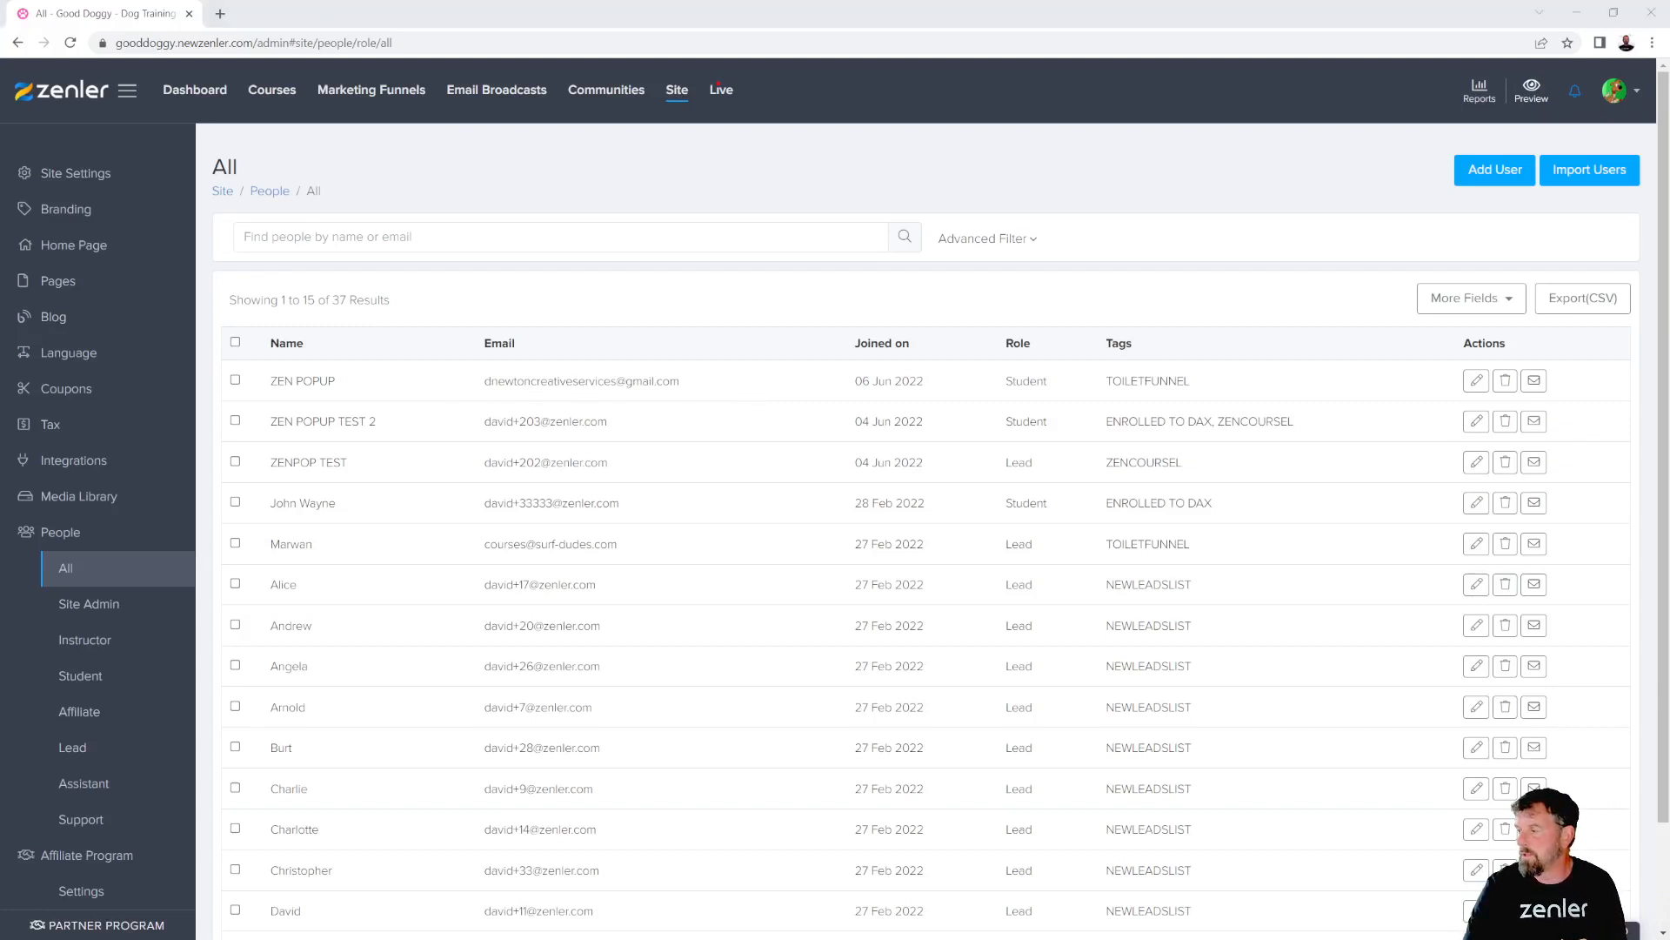
Step: In the incognito window, open the Dog Anxiety Training course as the test student and look through its page
click(1576, 12)
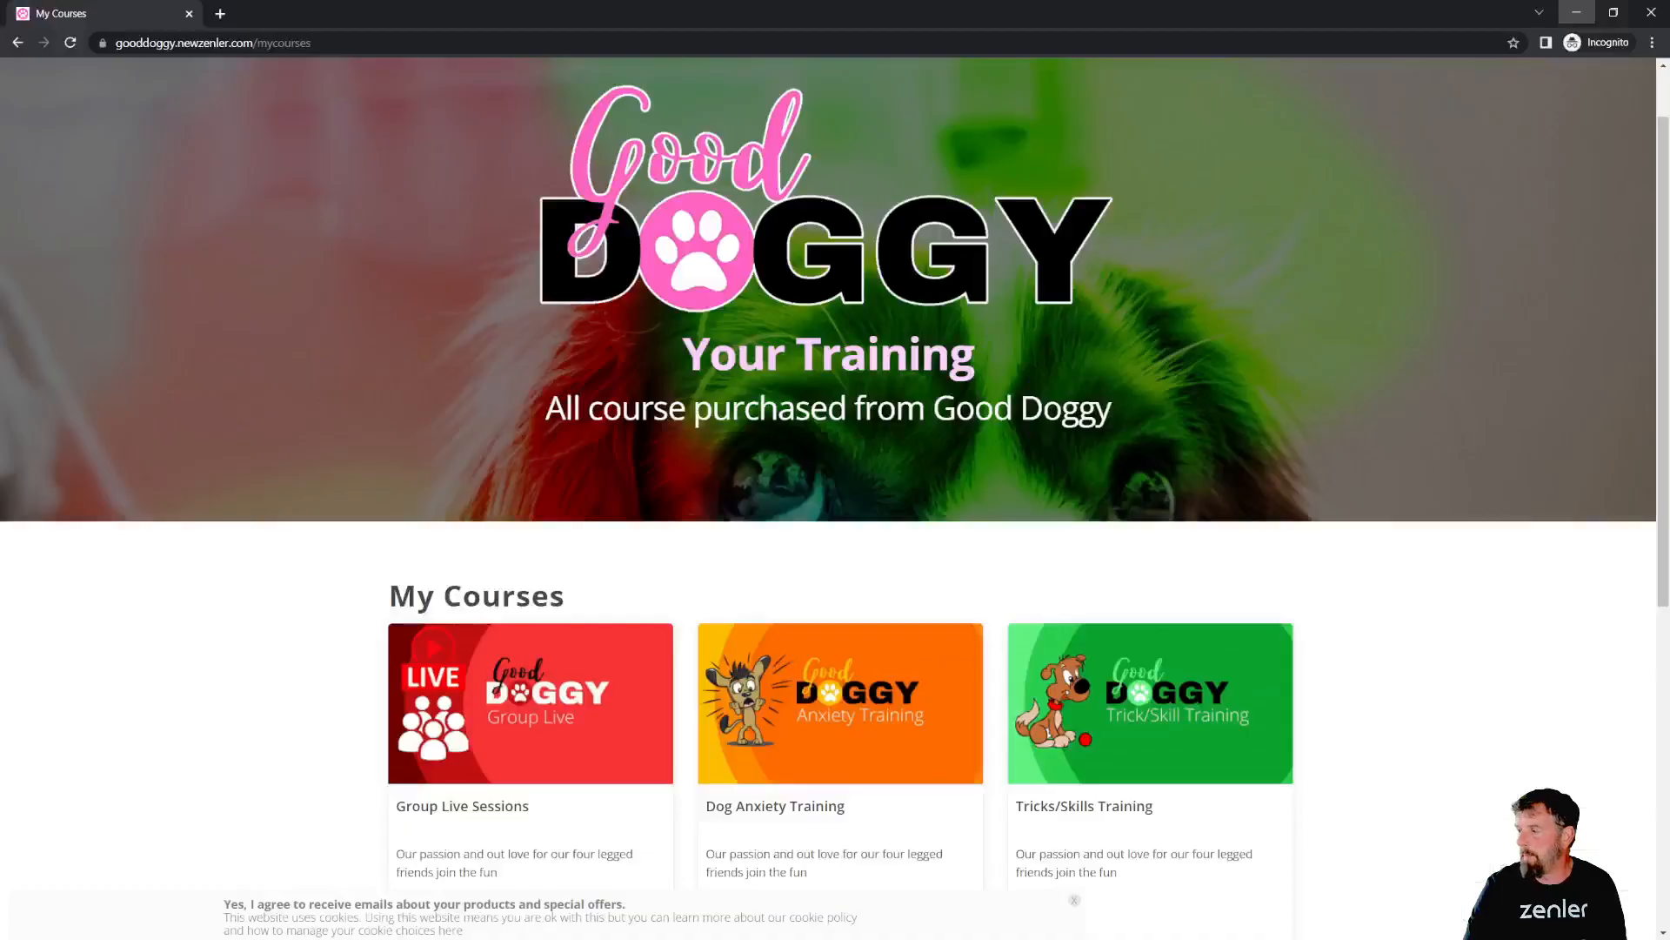
click(821, 696)
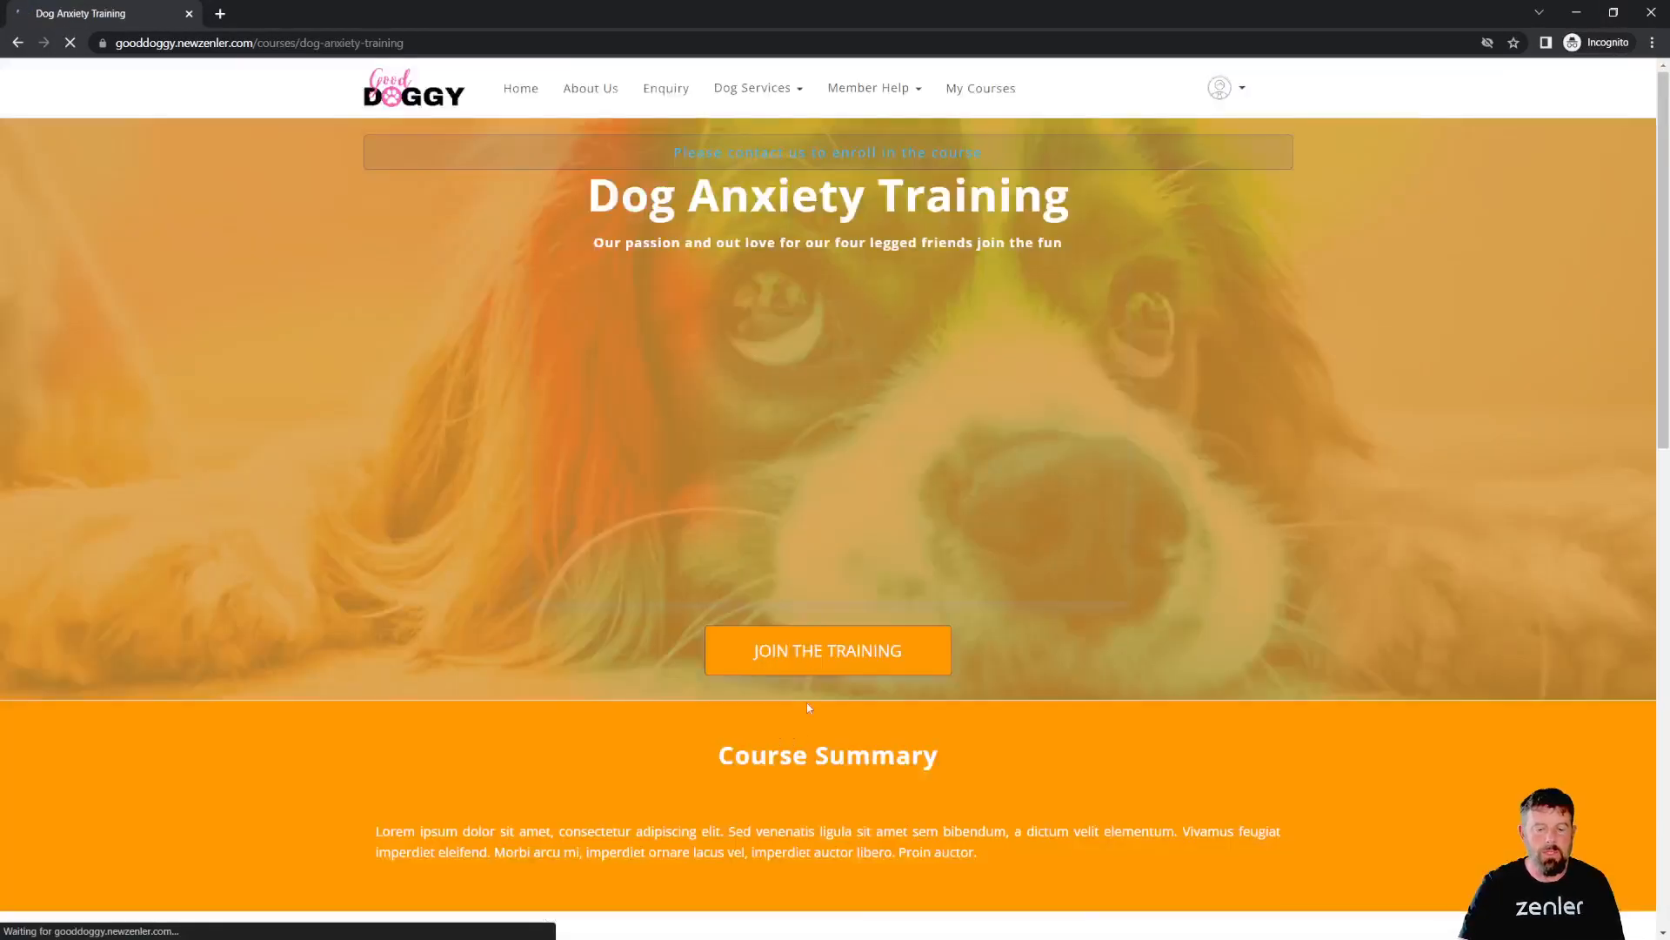
scroll(829, 626, down, 10)
scroll(829, 627, up, 7)
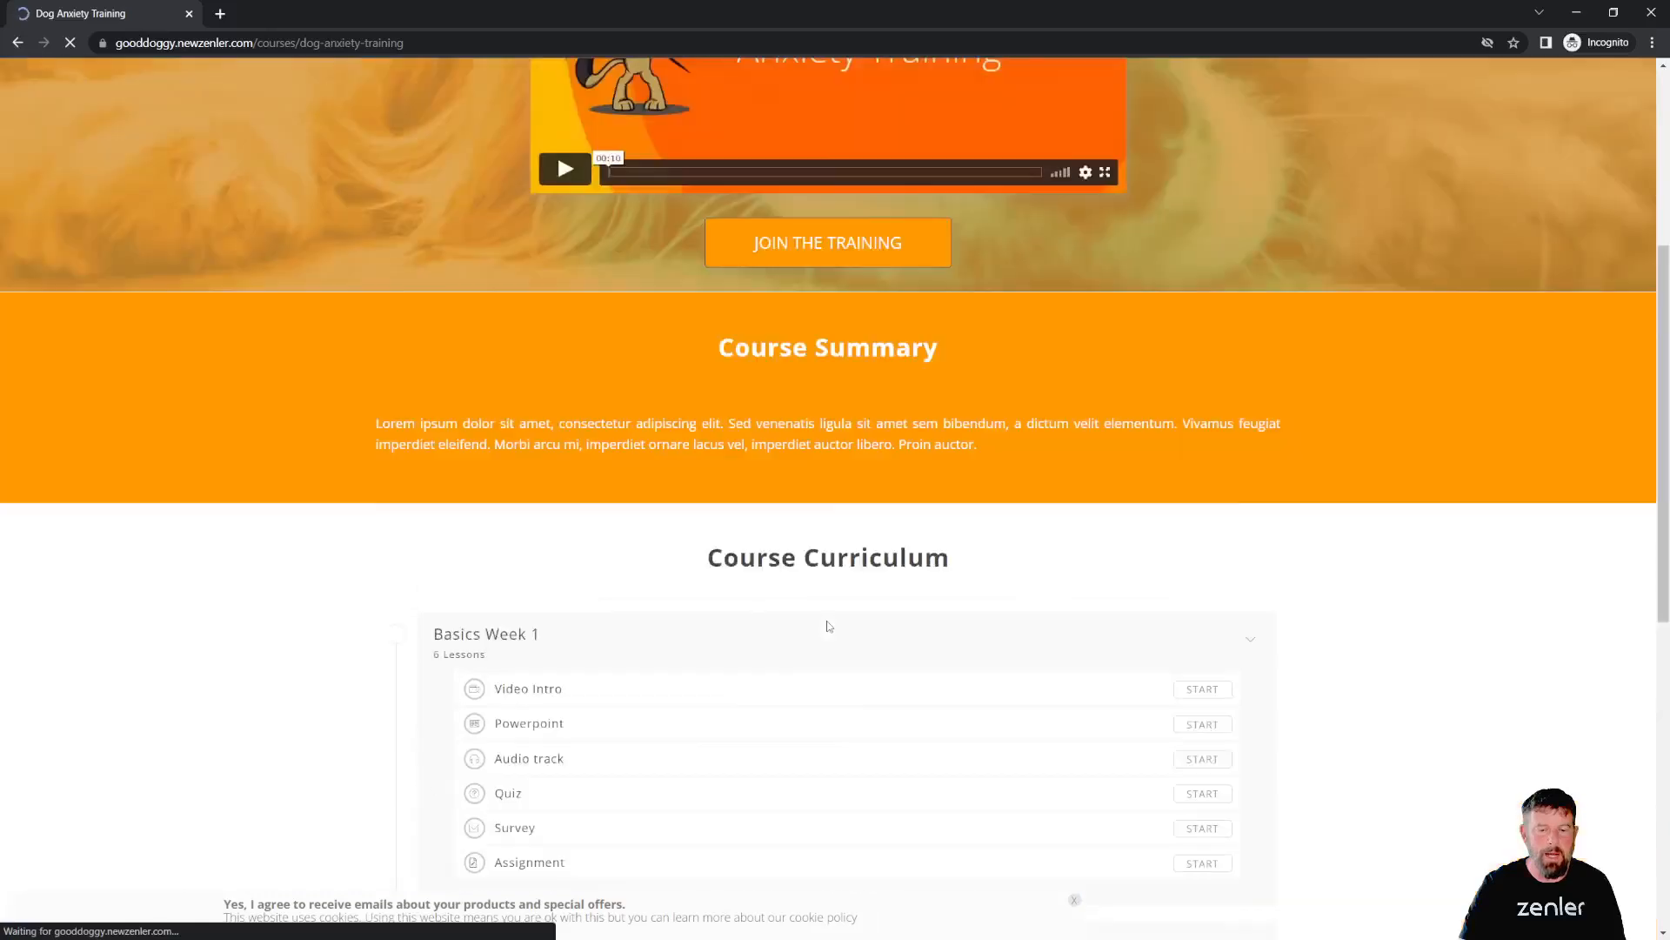
scroll(827, 620, down, 15)
scroll(827, 619, up, 20)
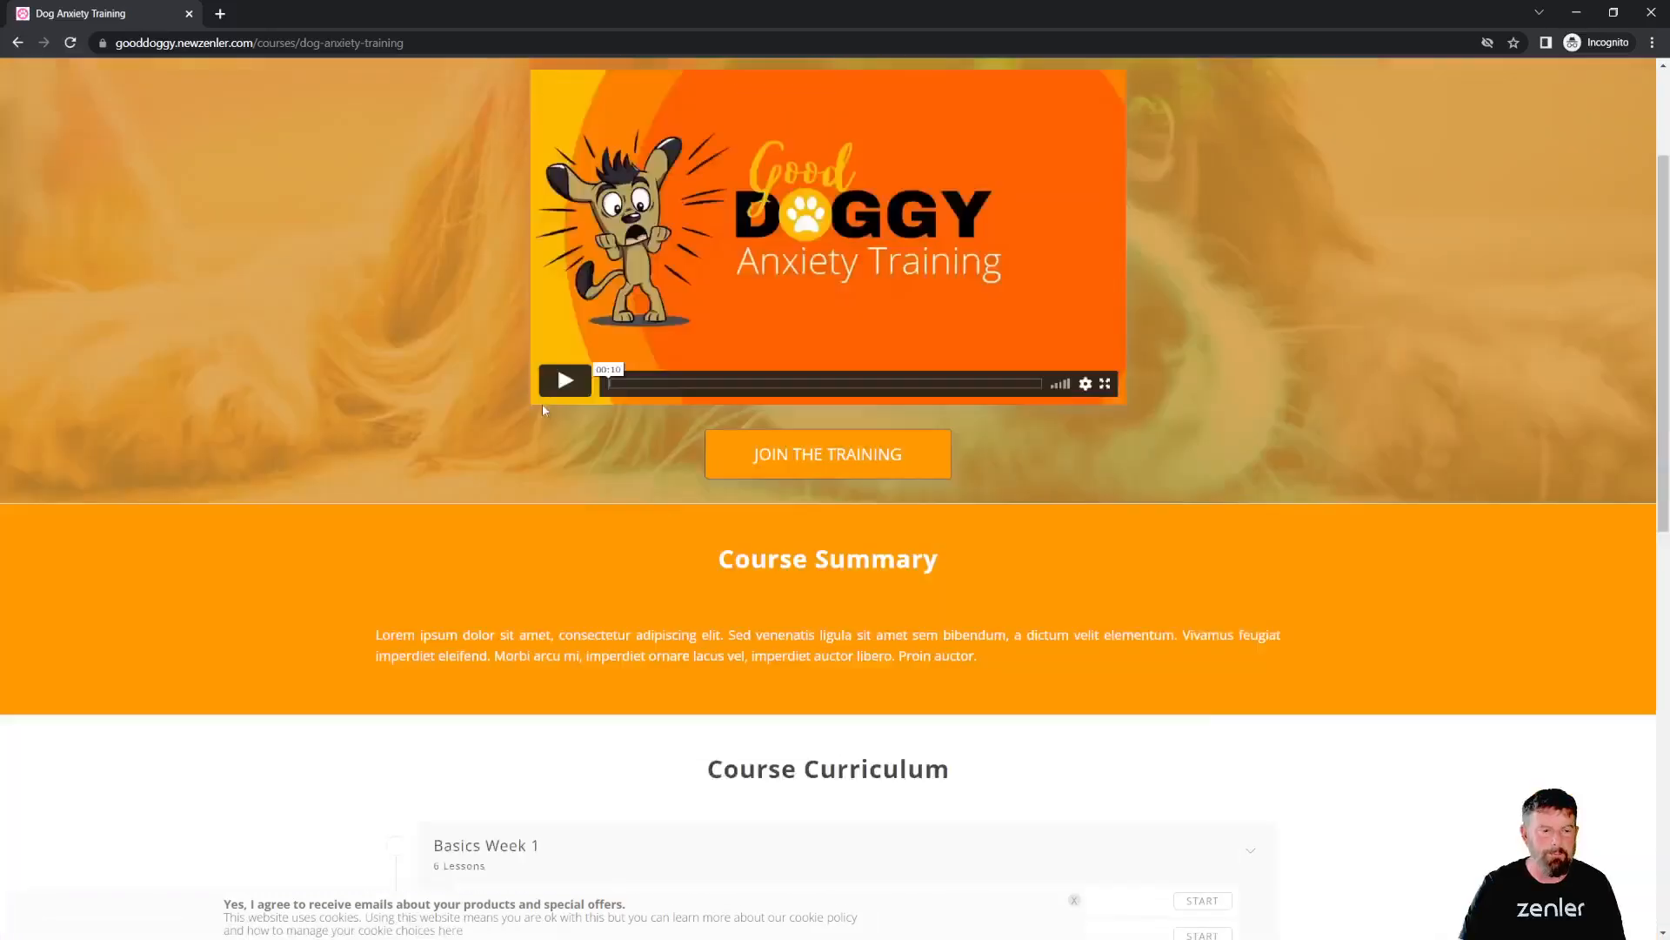
Step: Go to the Good Doggy home page, open Dog Anxiety Training - Stand Alone Course and examine its purchase section
click(520, 88)
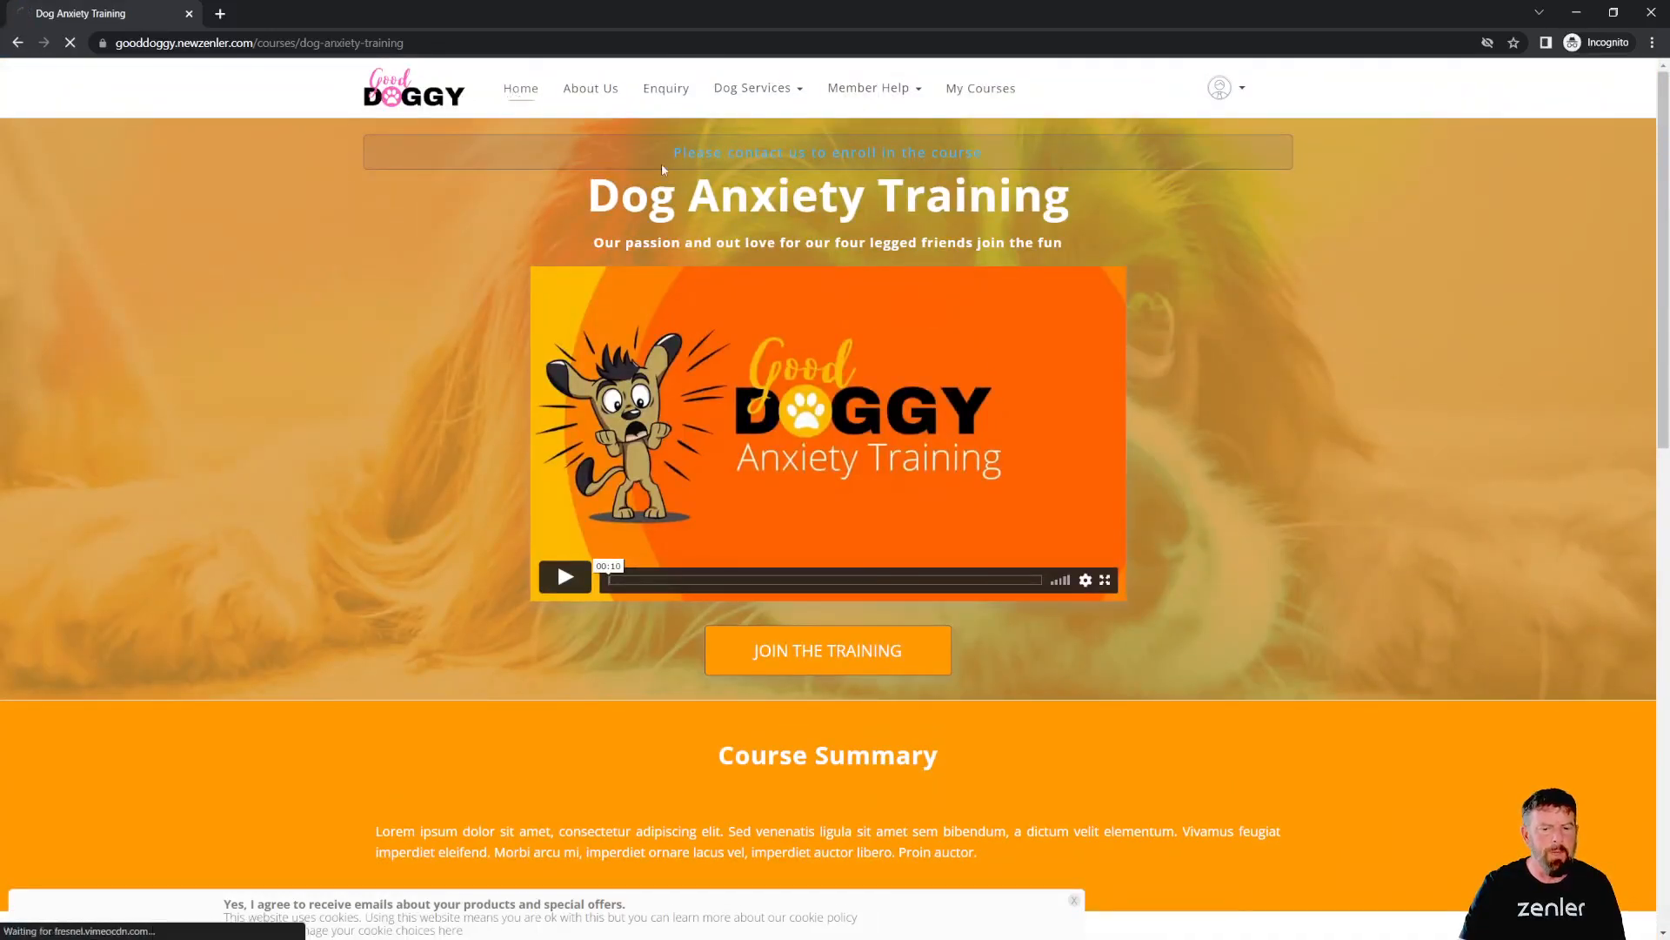
scroll(833, 488, down, 5)
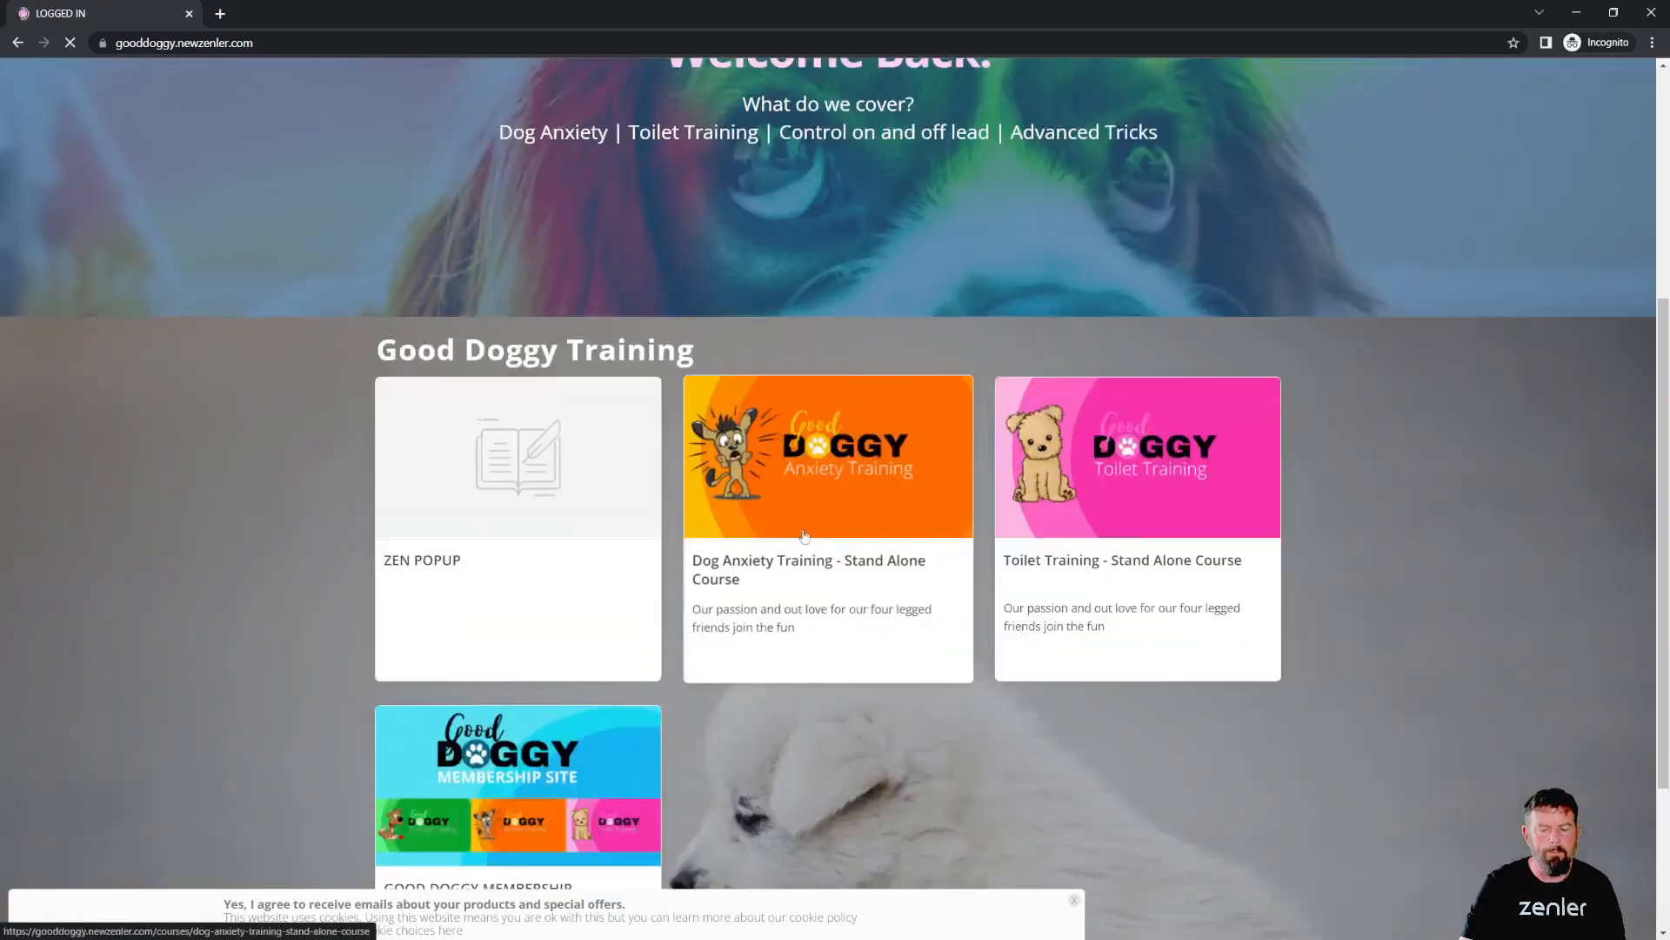
click(834, 487)
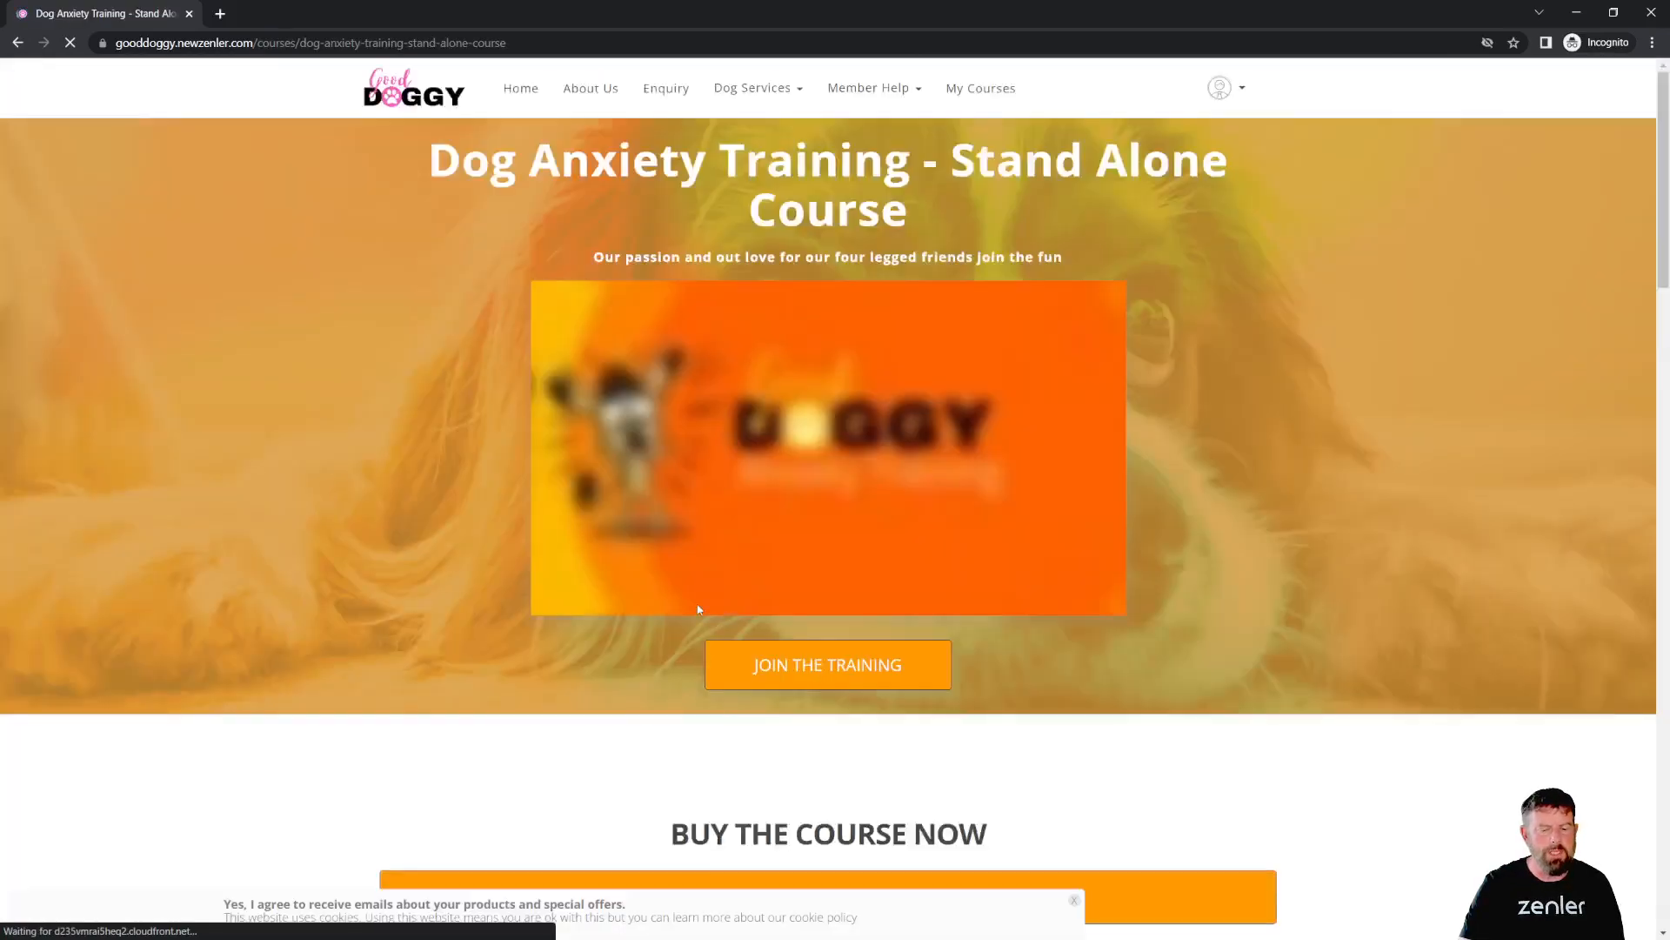
scroll(780, 613, down, 5)
scroll(781, 612, down, 3)
scroll(780, 612, up, 6)
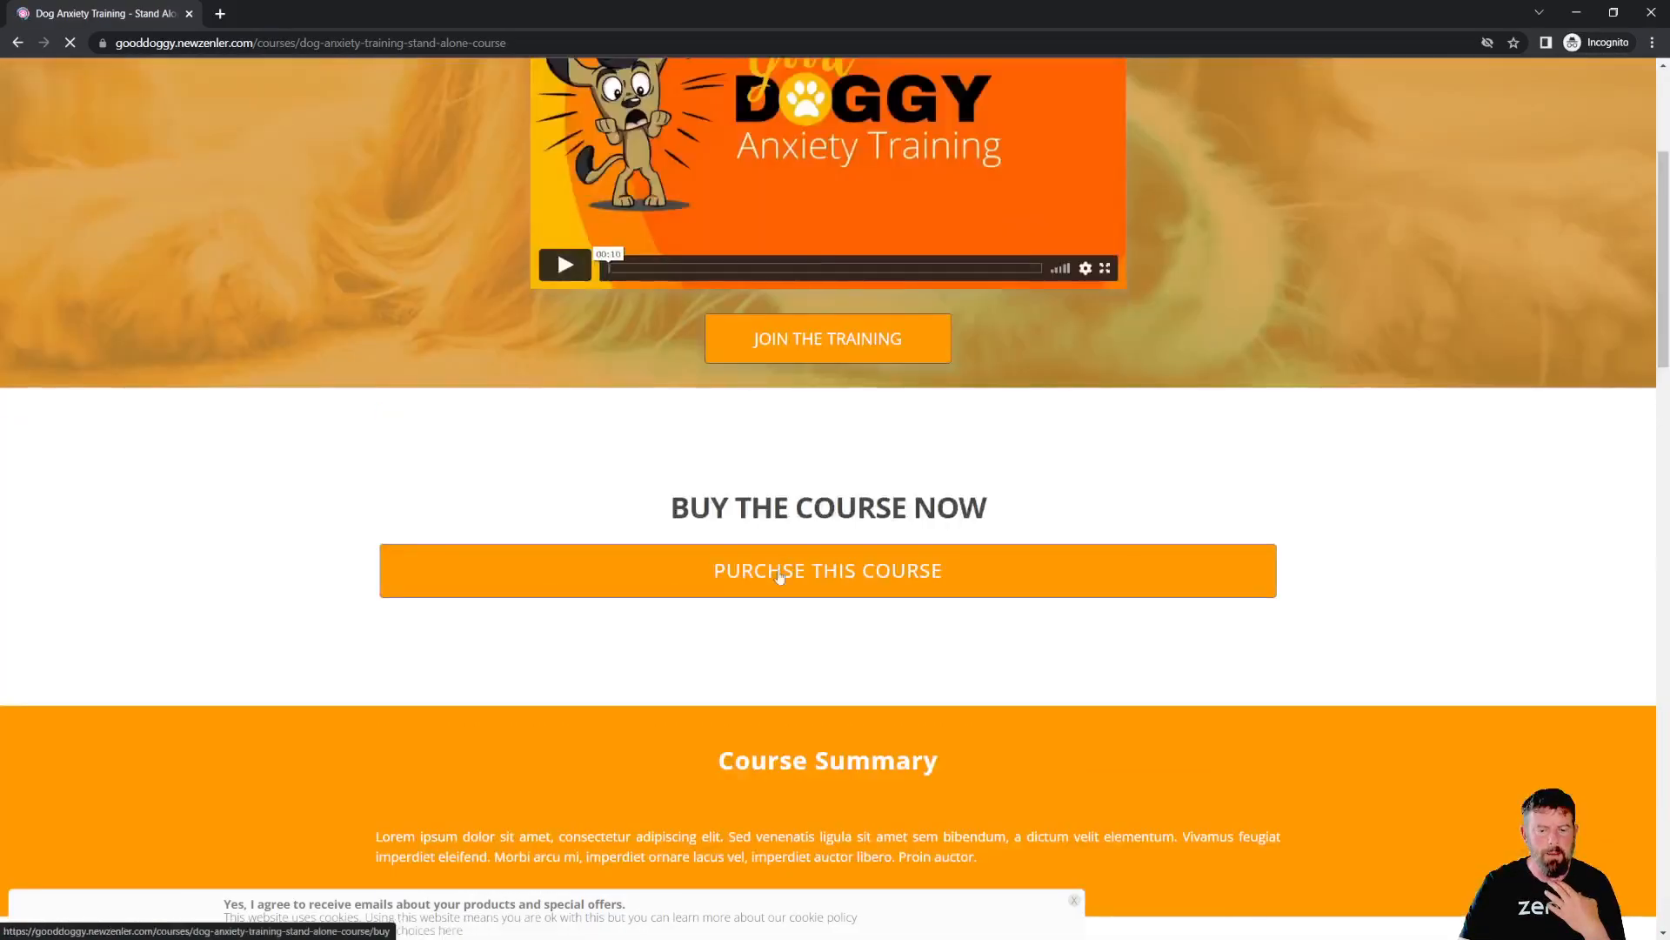
Step: Open the checkout for Dog Anxiety Training - Stand Alone Course, review its order summary, and return to the admin window
click(991, 564)
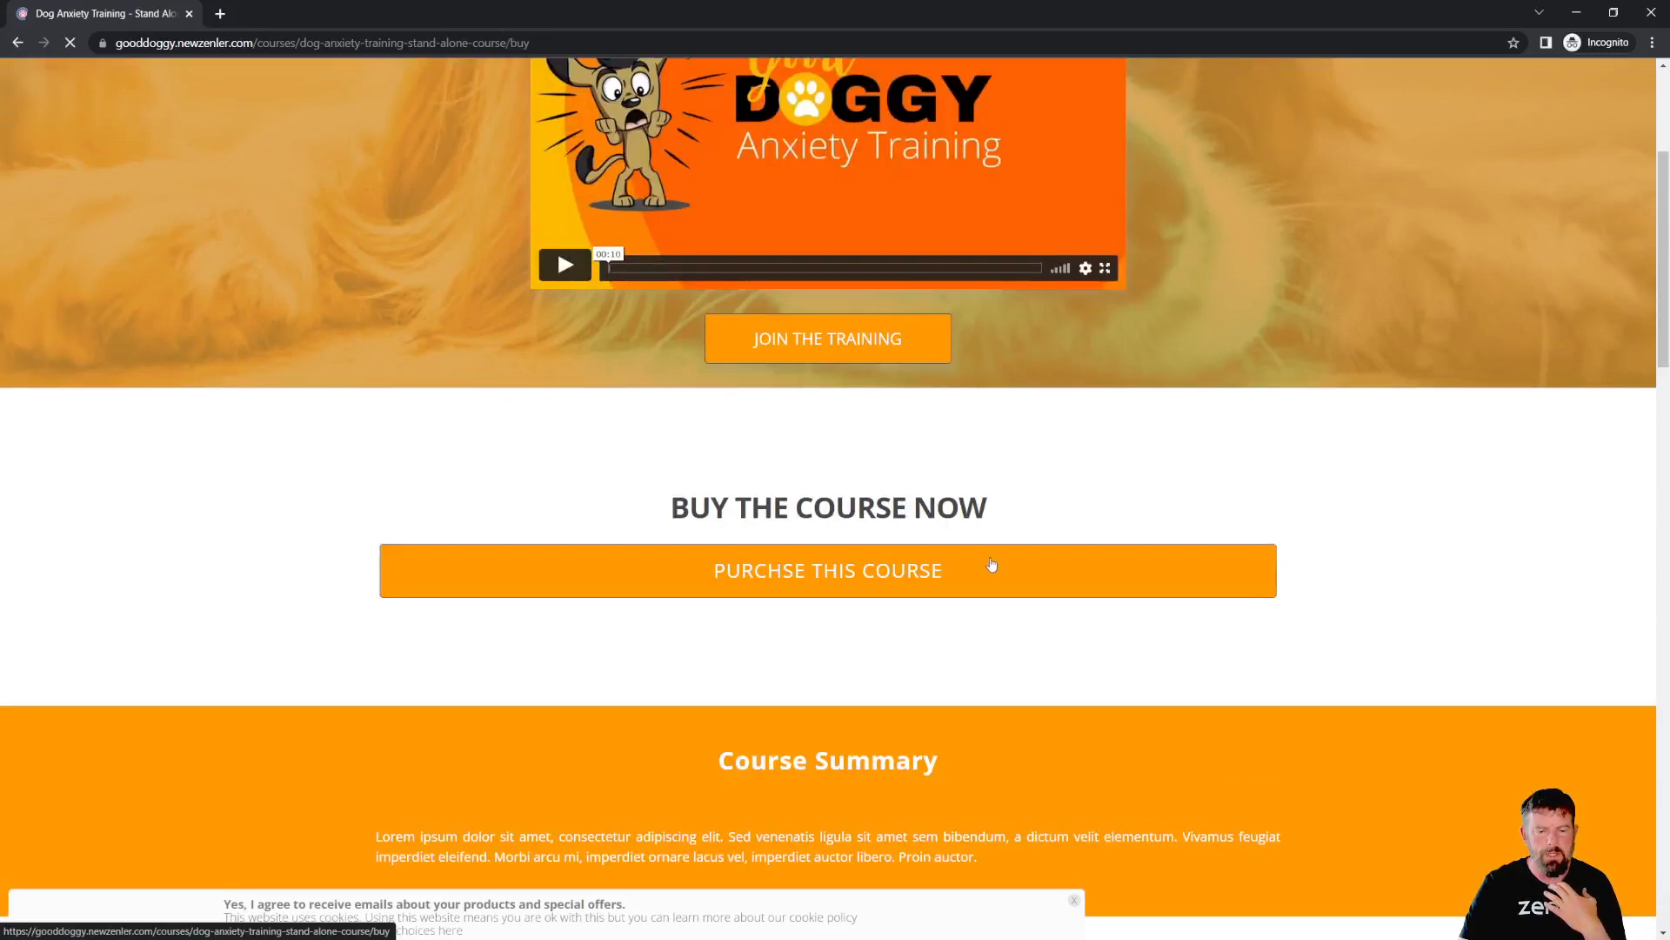
scroll(798, 545, down, 5)
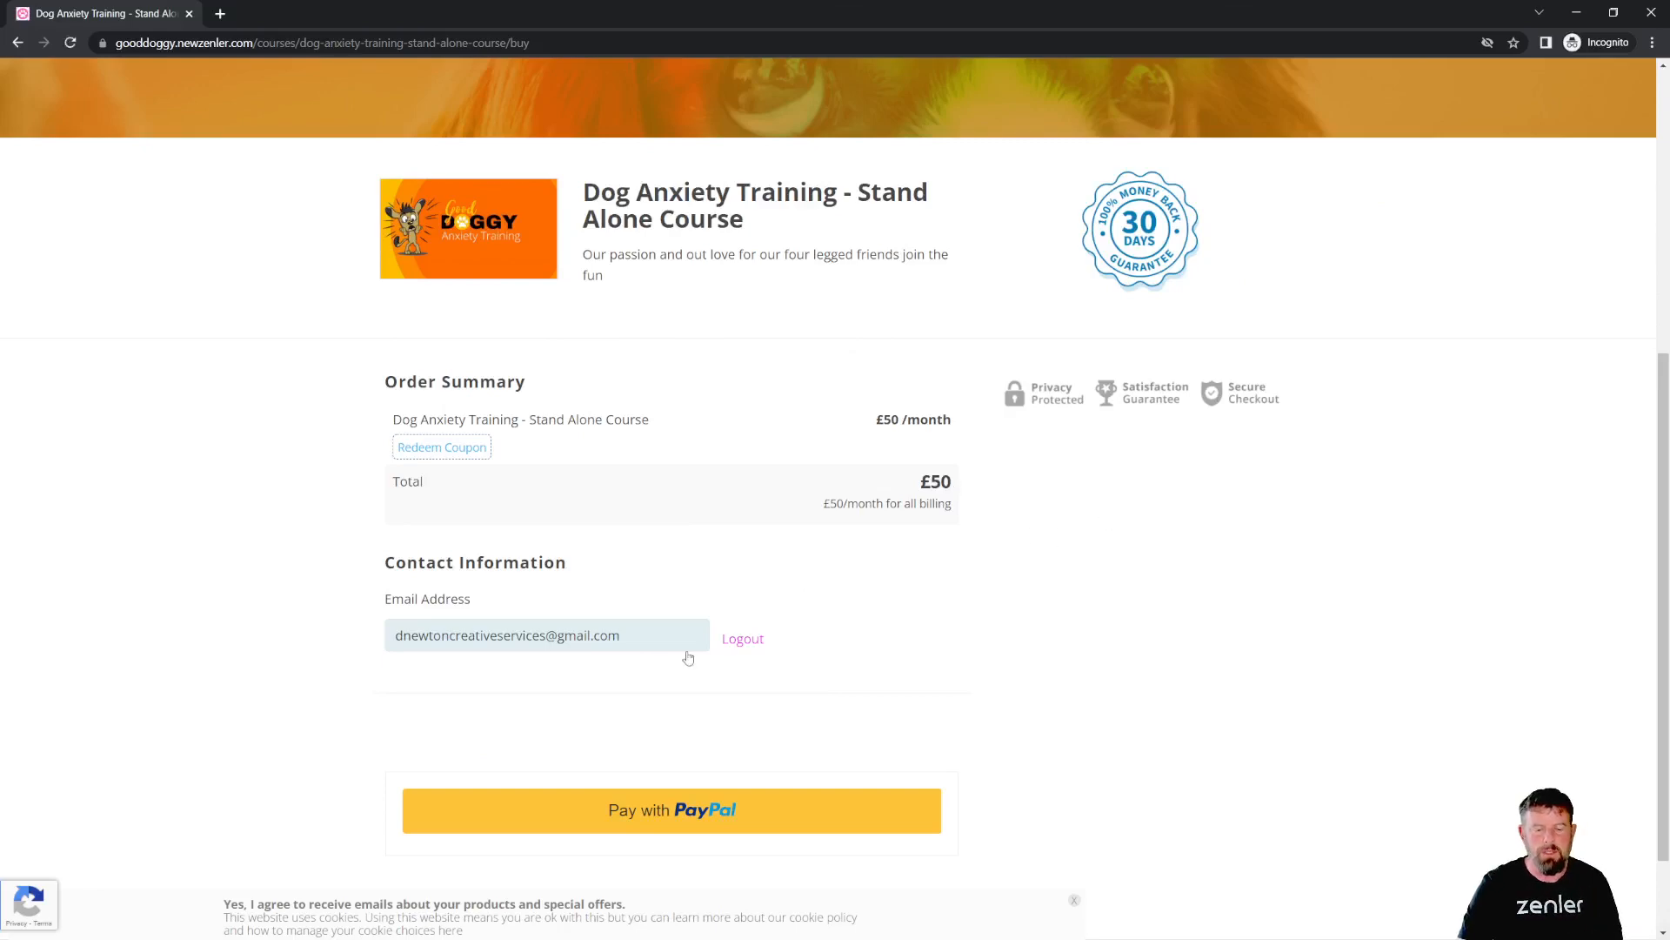
click(1576, 12)
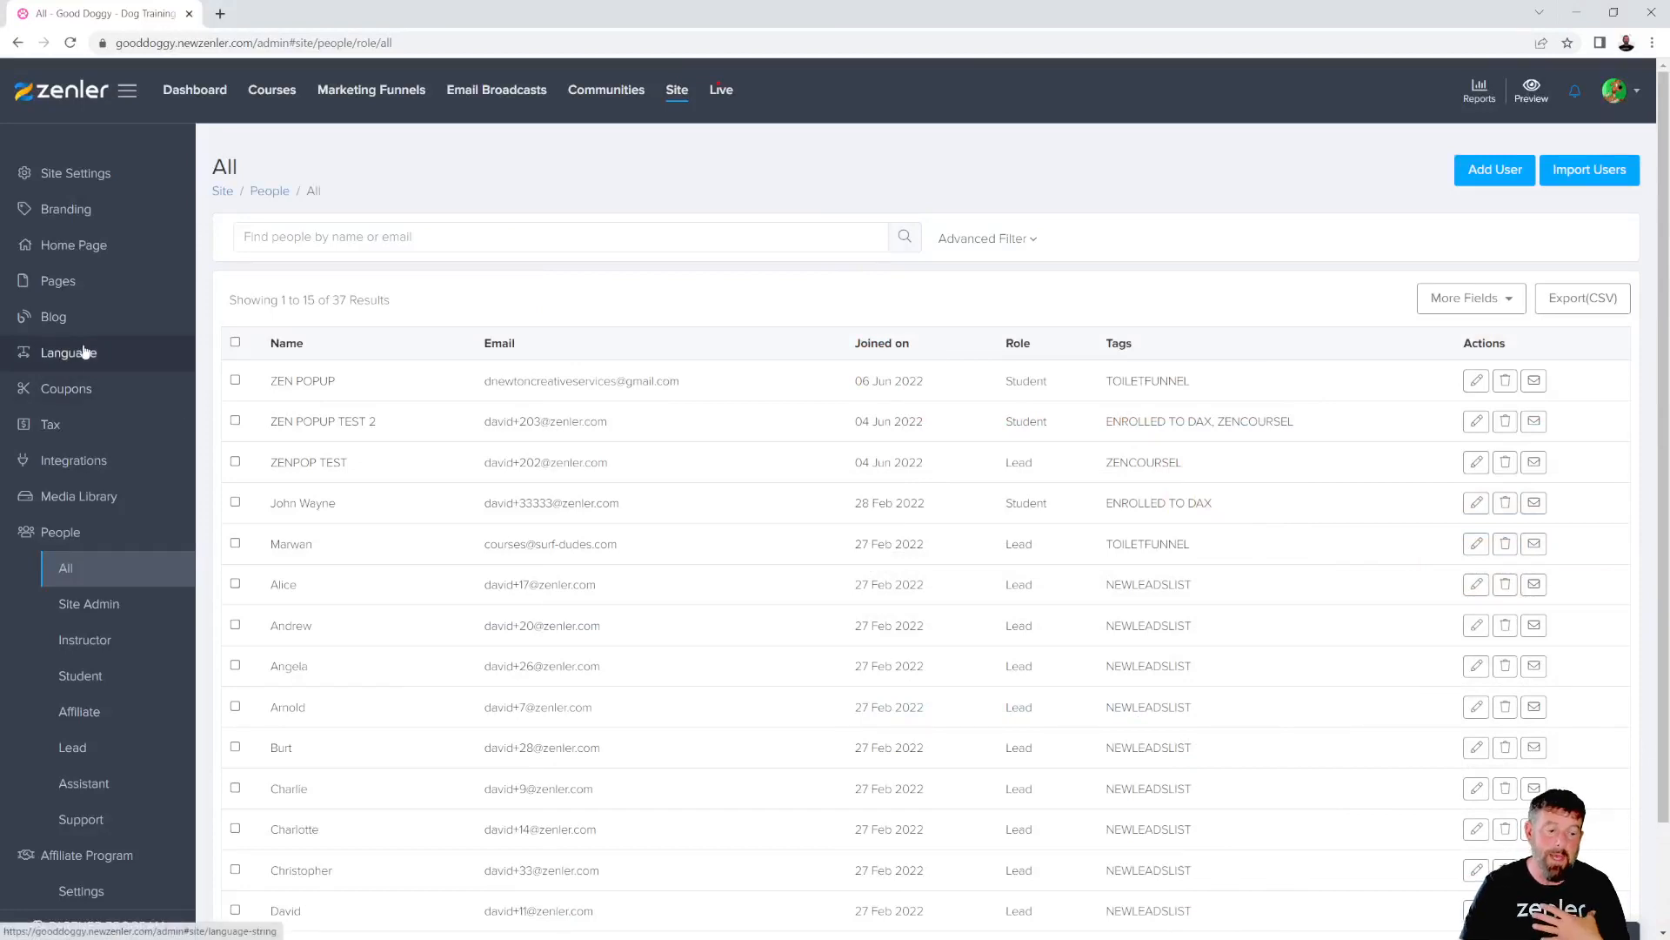
Step: Start a new site coupon with the code TEST01 and a redemption limit of 1
click(94, 394)
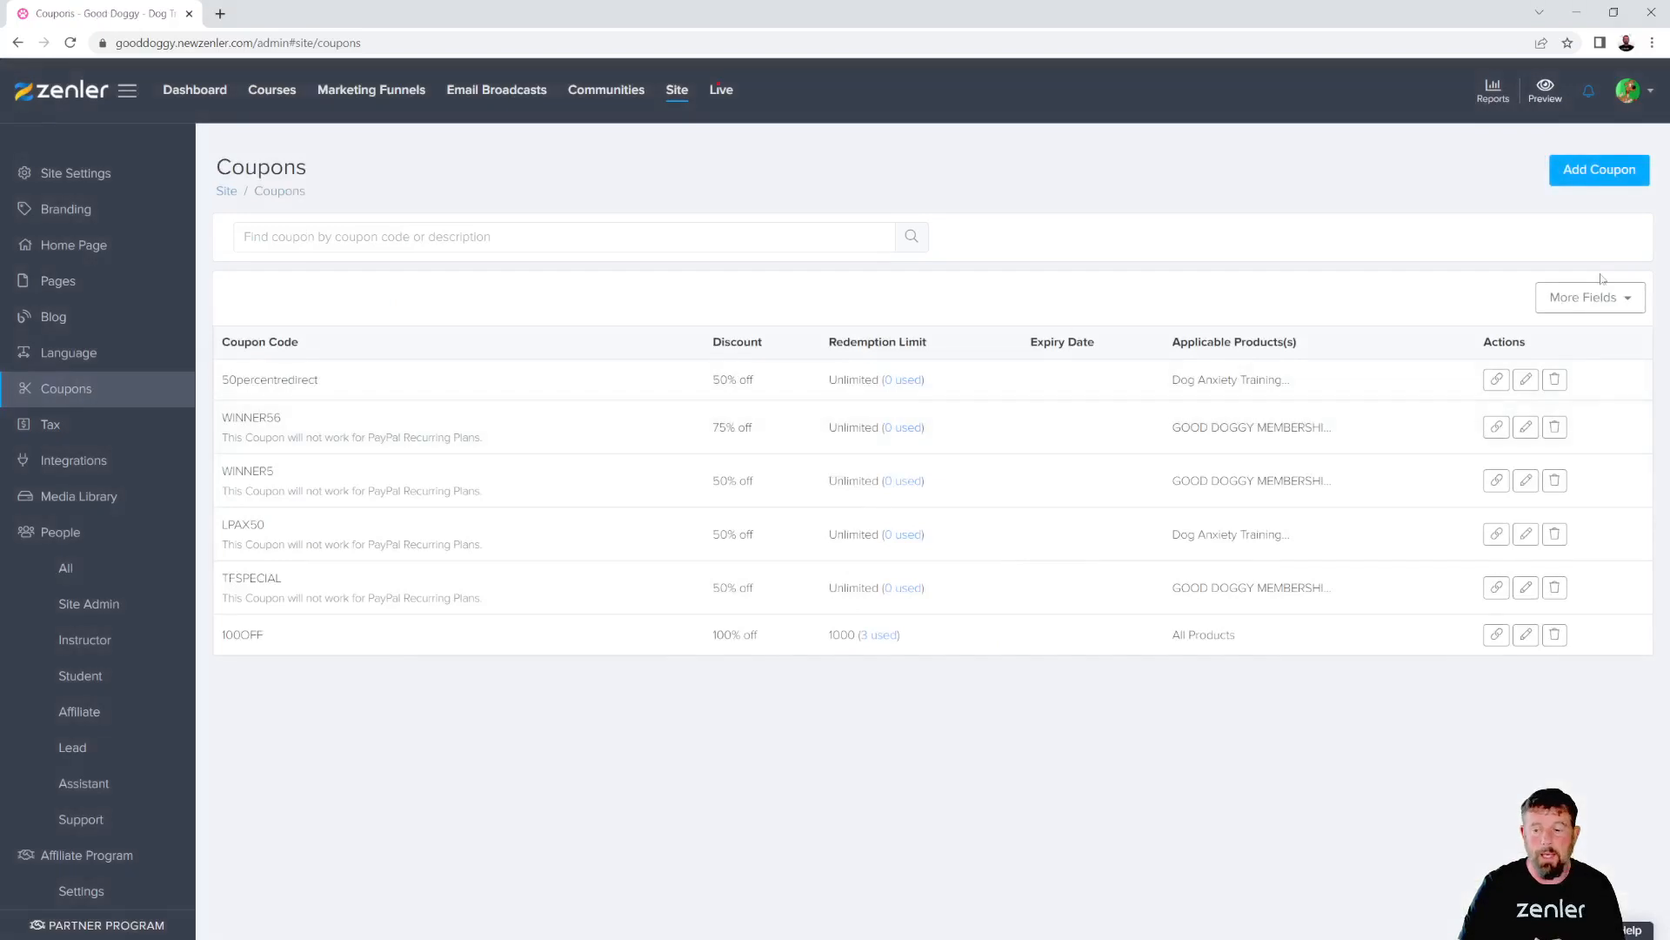
click(1597, 177)
click(549, 306)
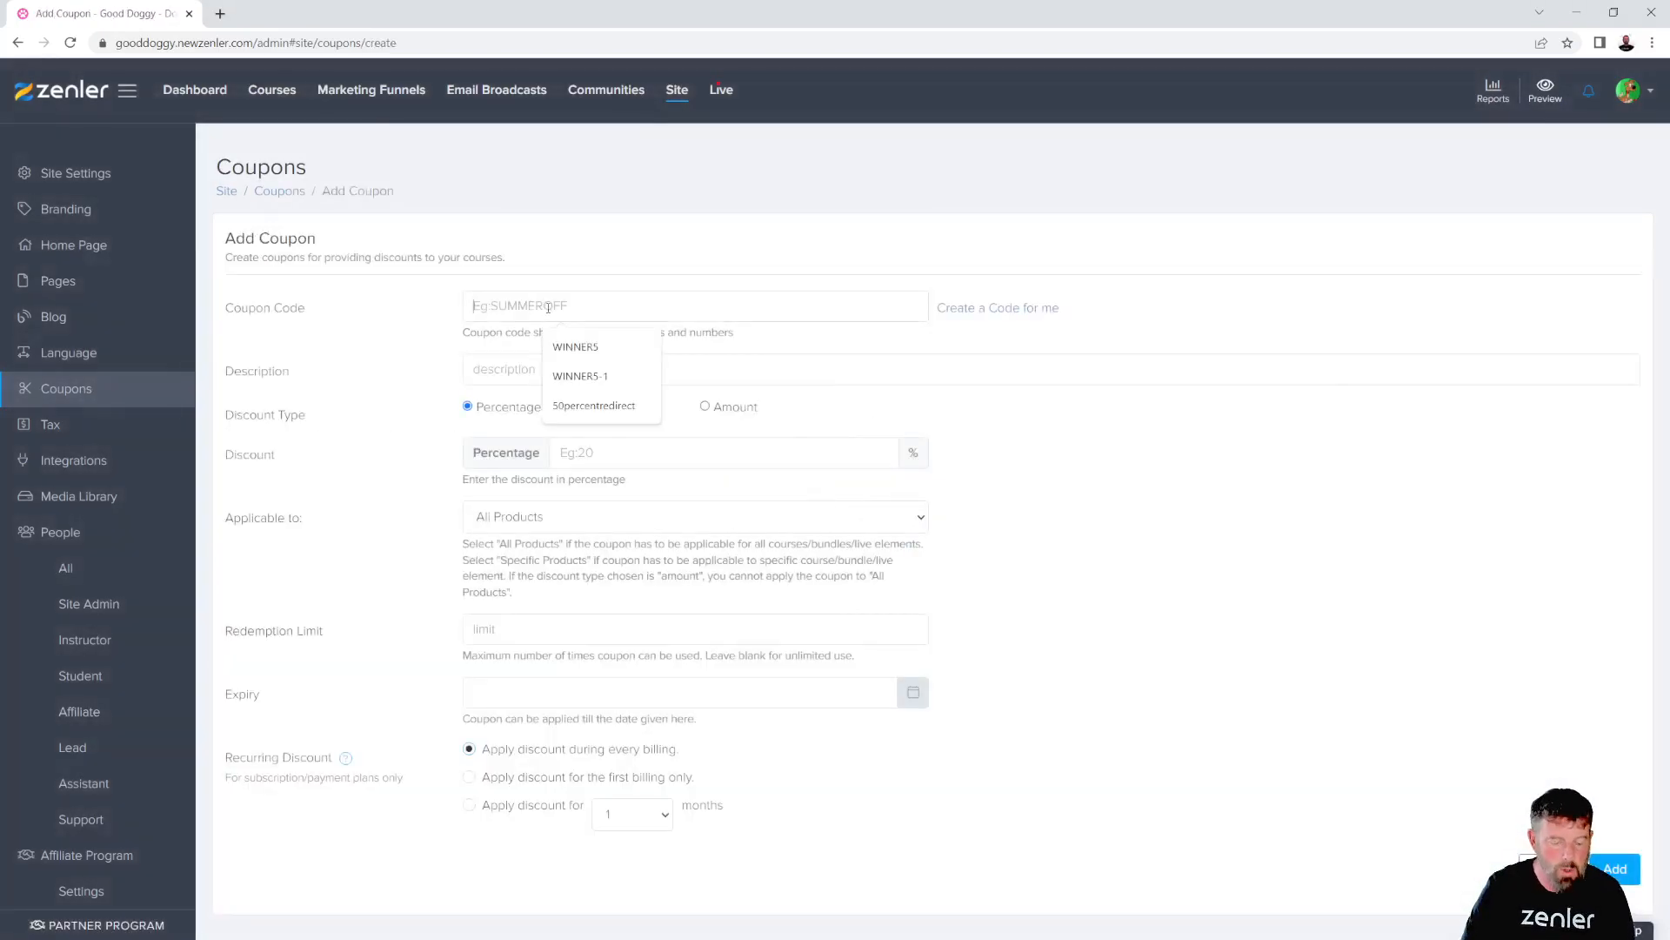
text(TEST0)
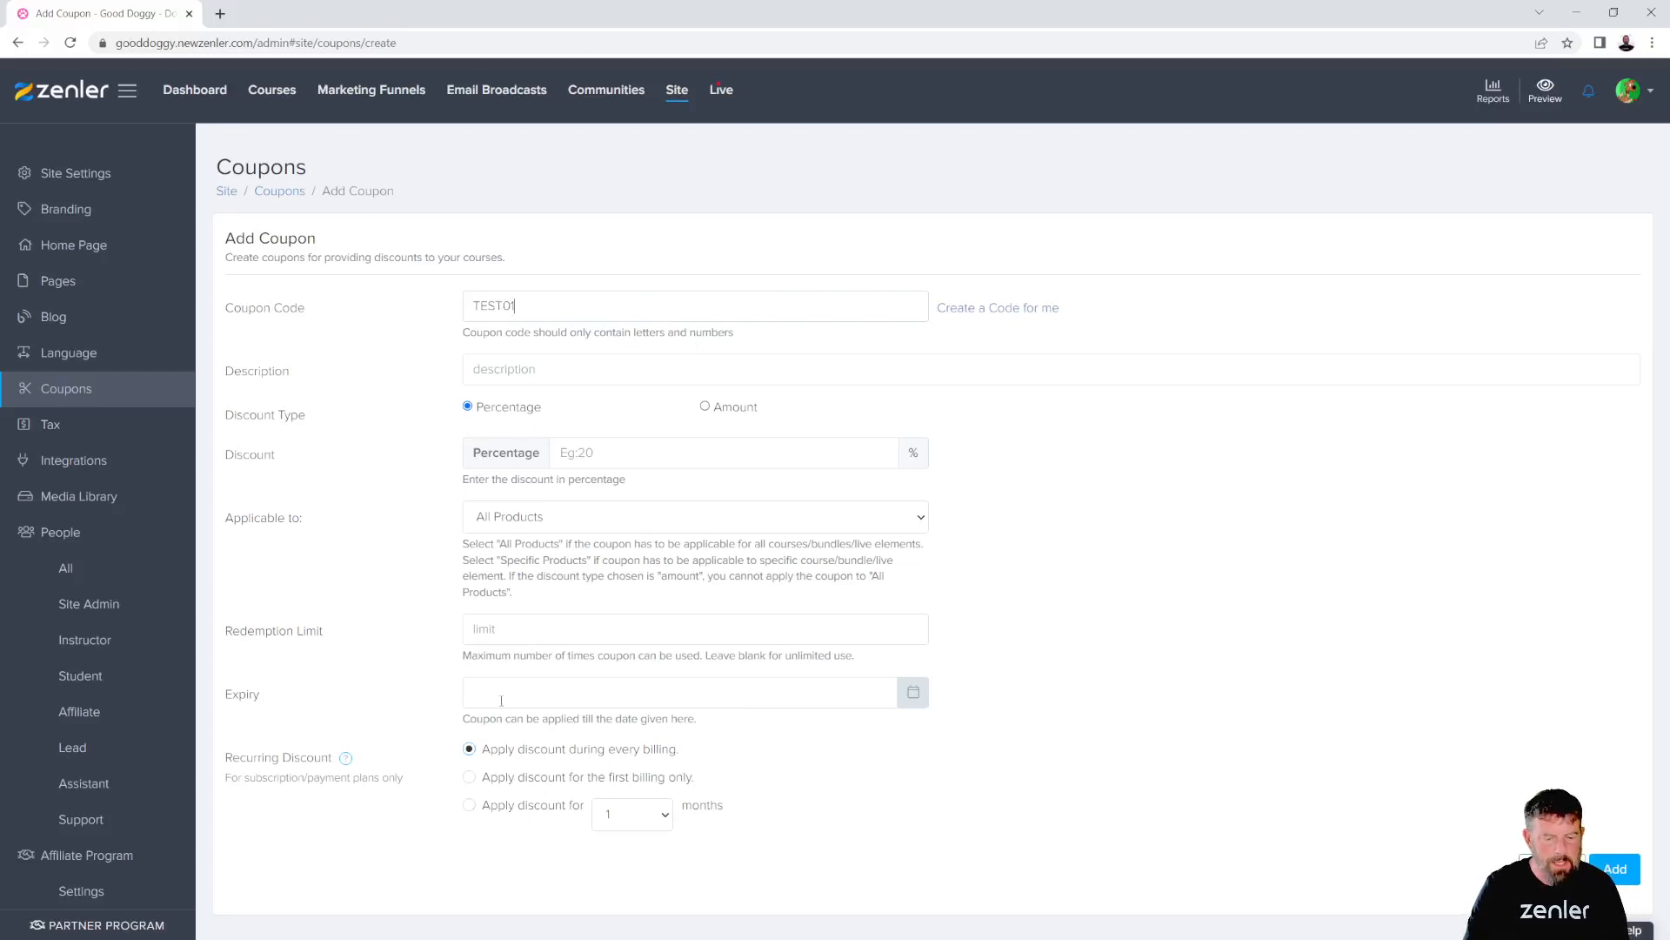
text(1)
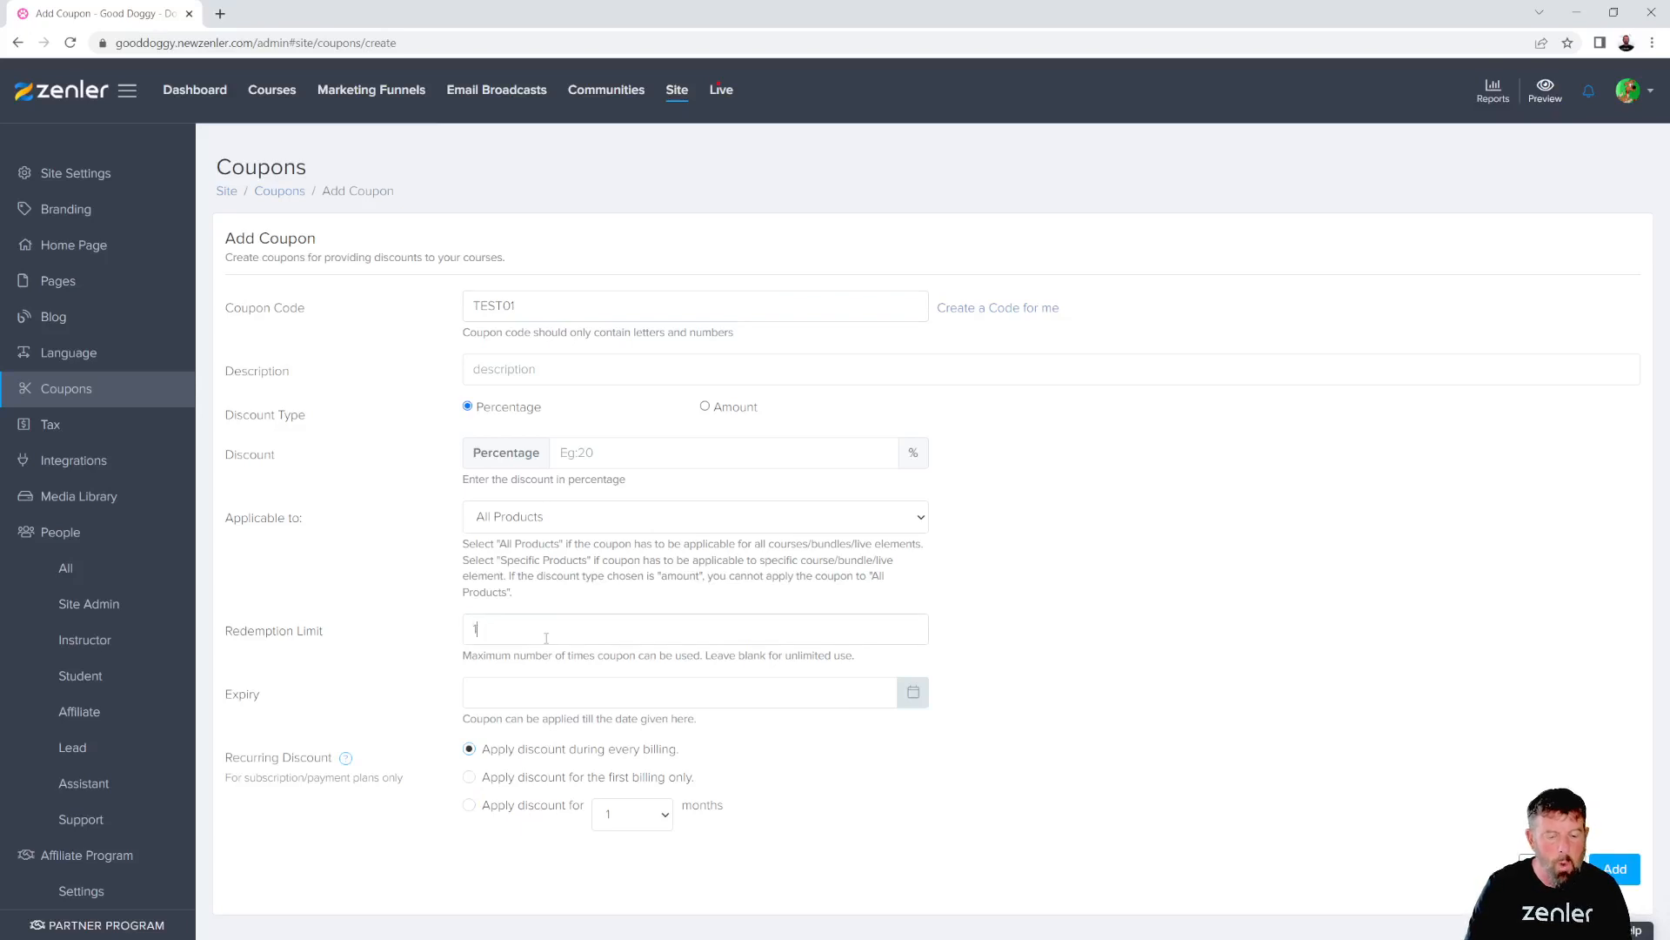
Step: Make the coupon a fixed amount discount of 45 that applies to specific products
click(705, 407)
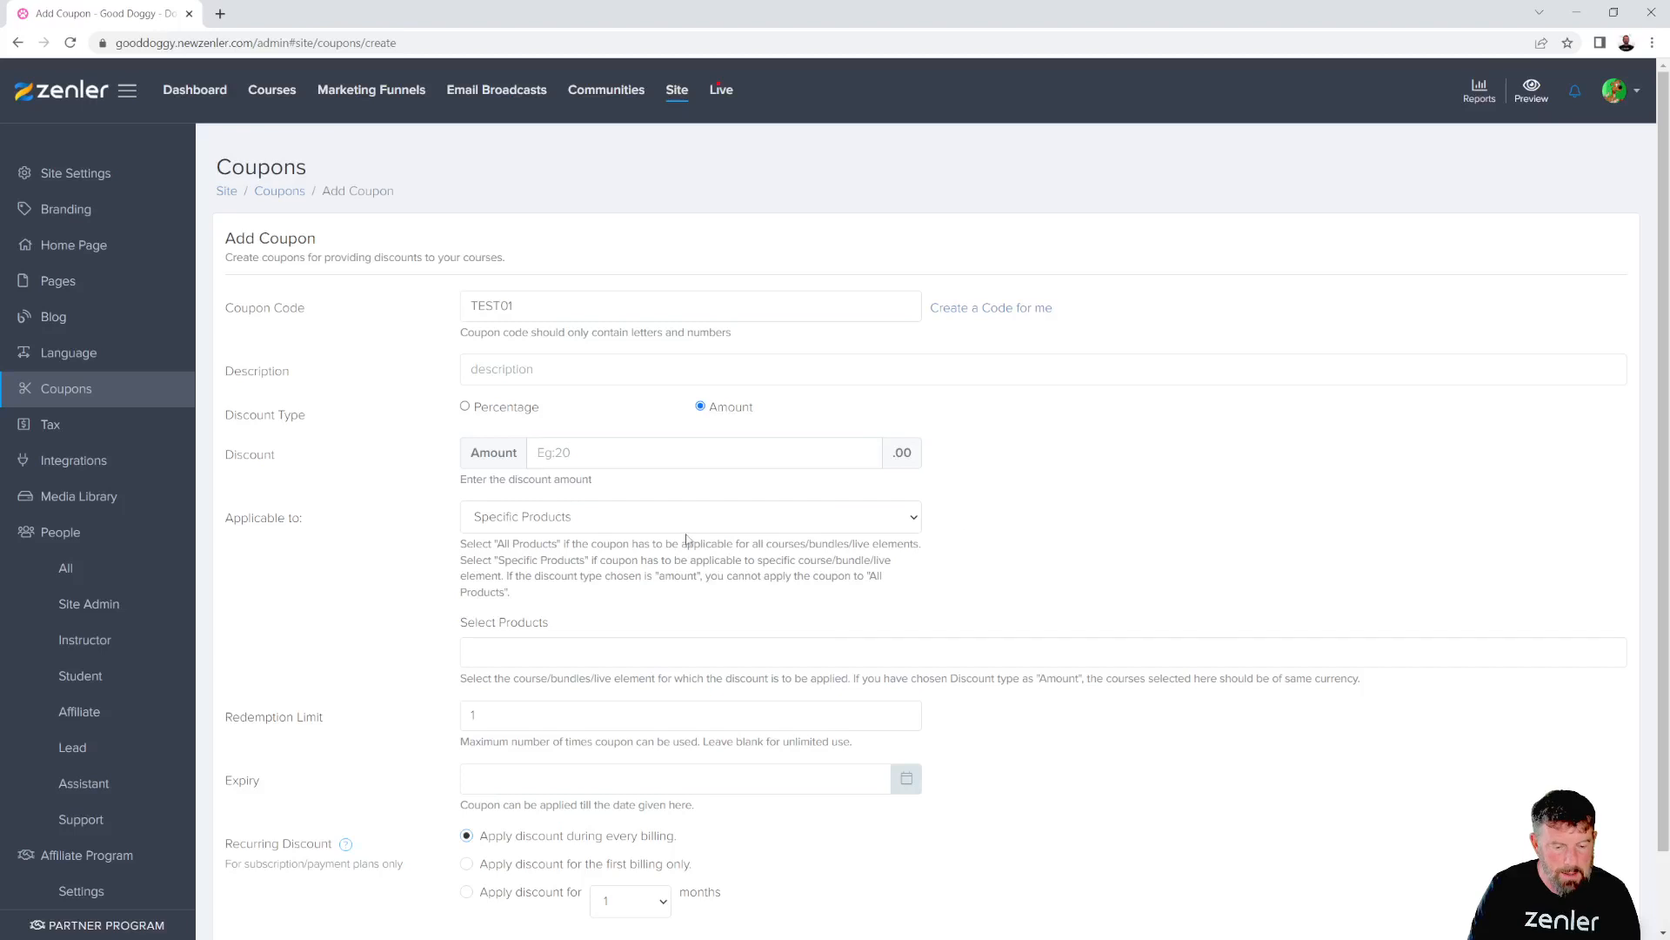
text(45)
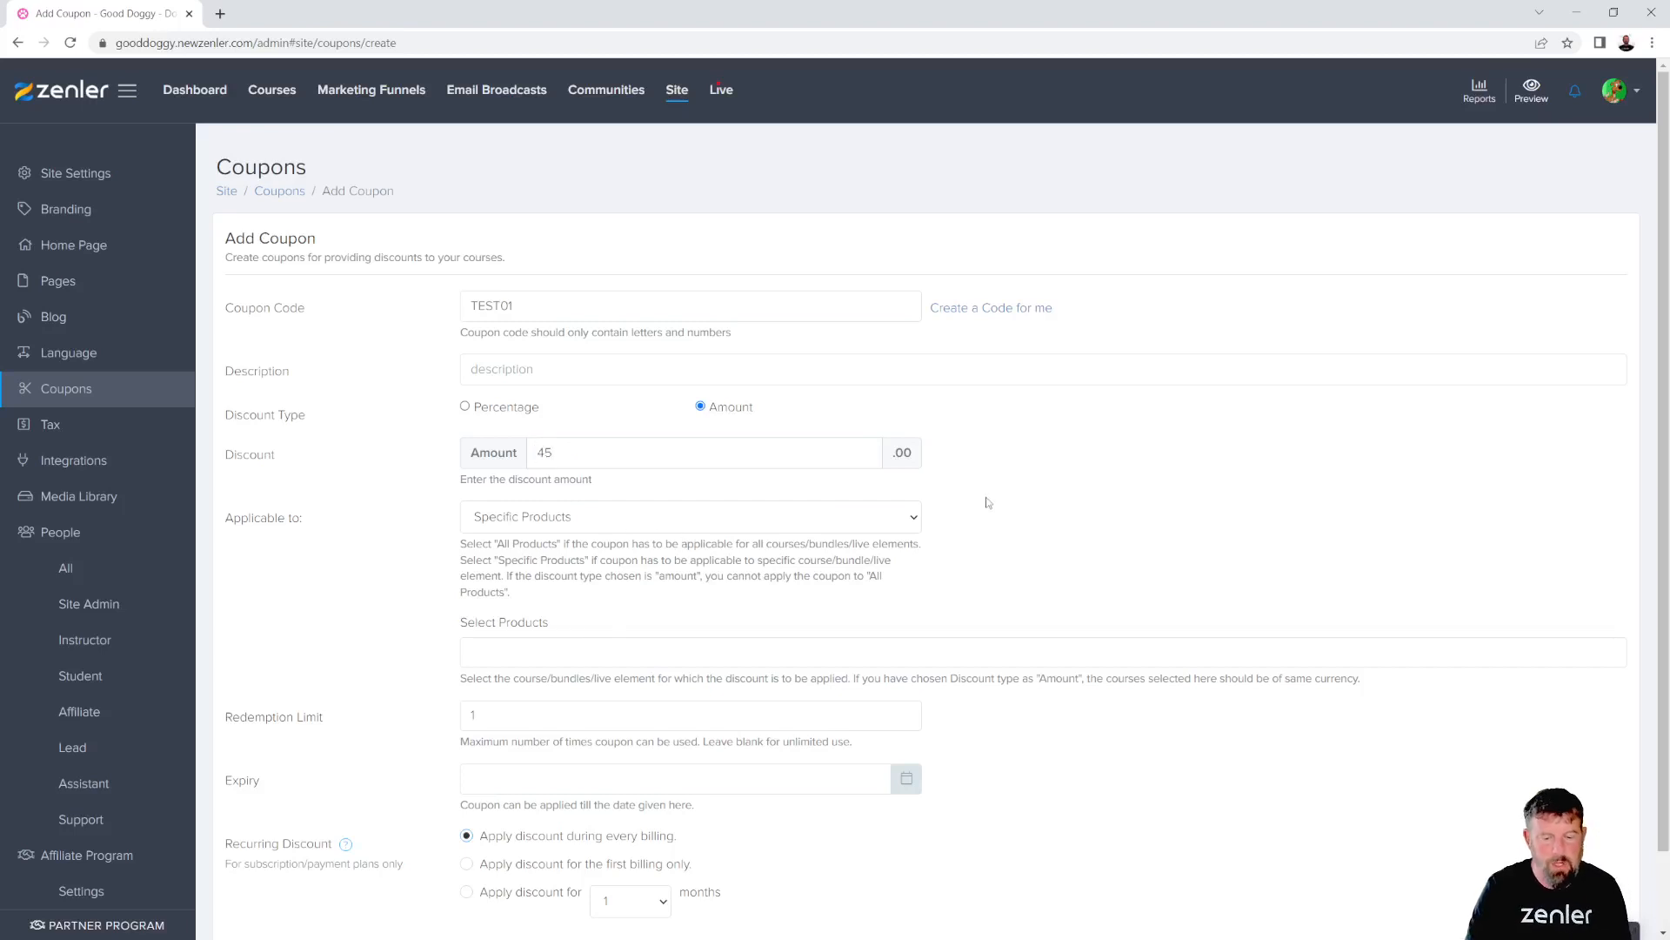
click(622, 521)
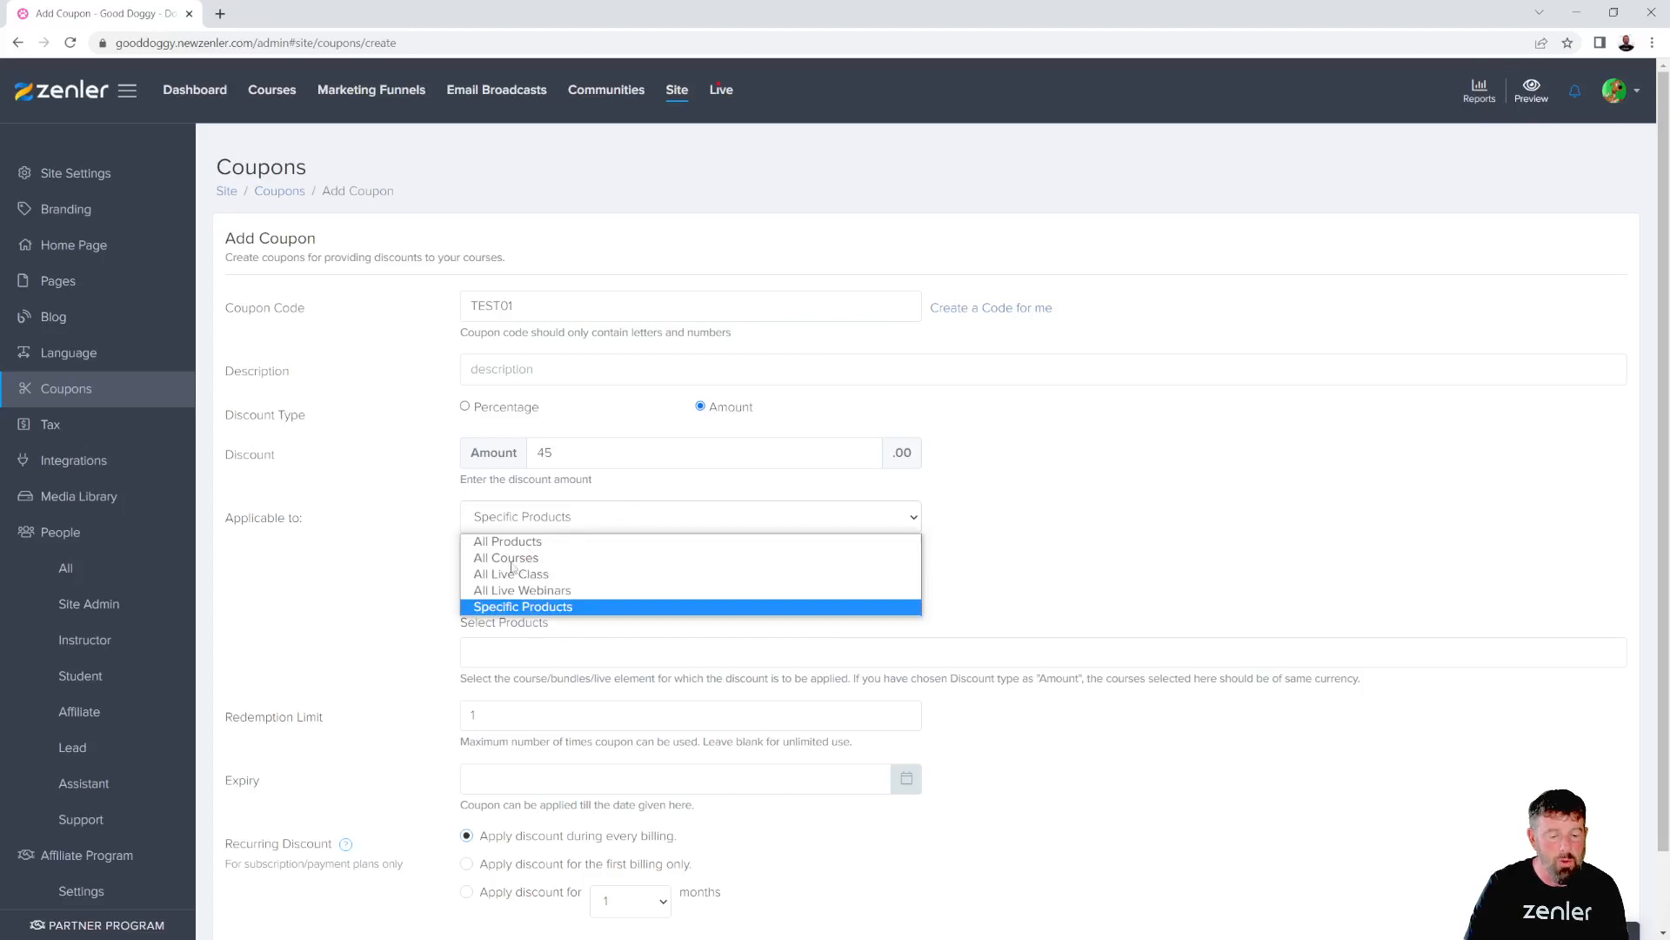
click(538, 606)
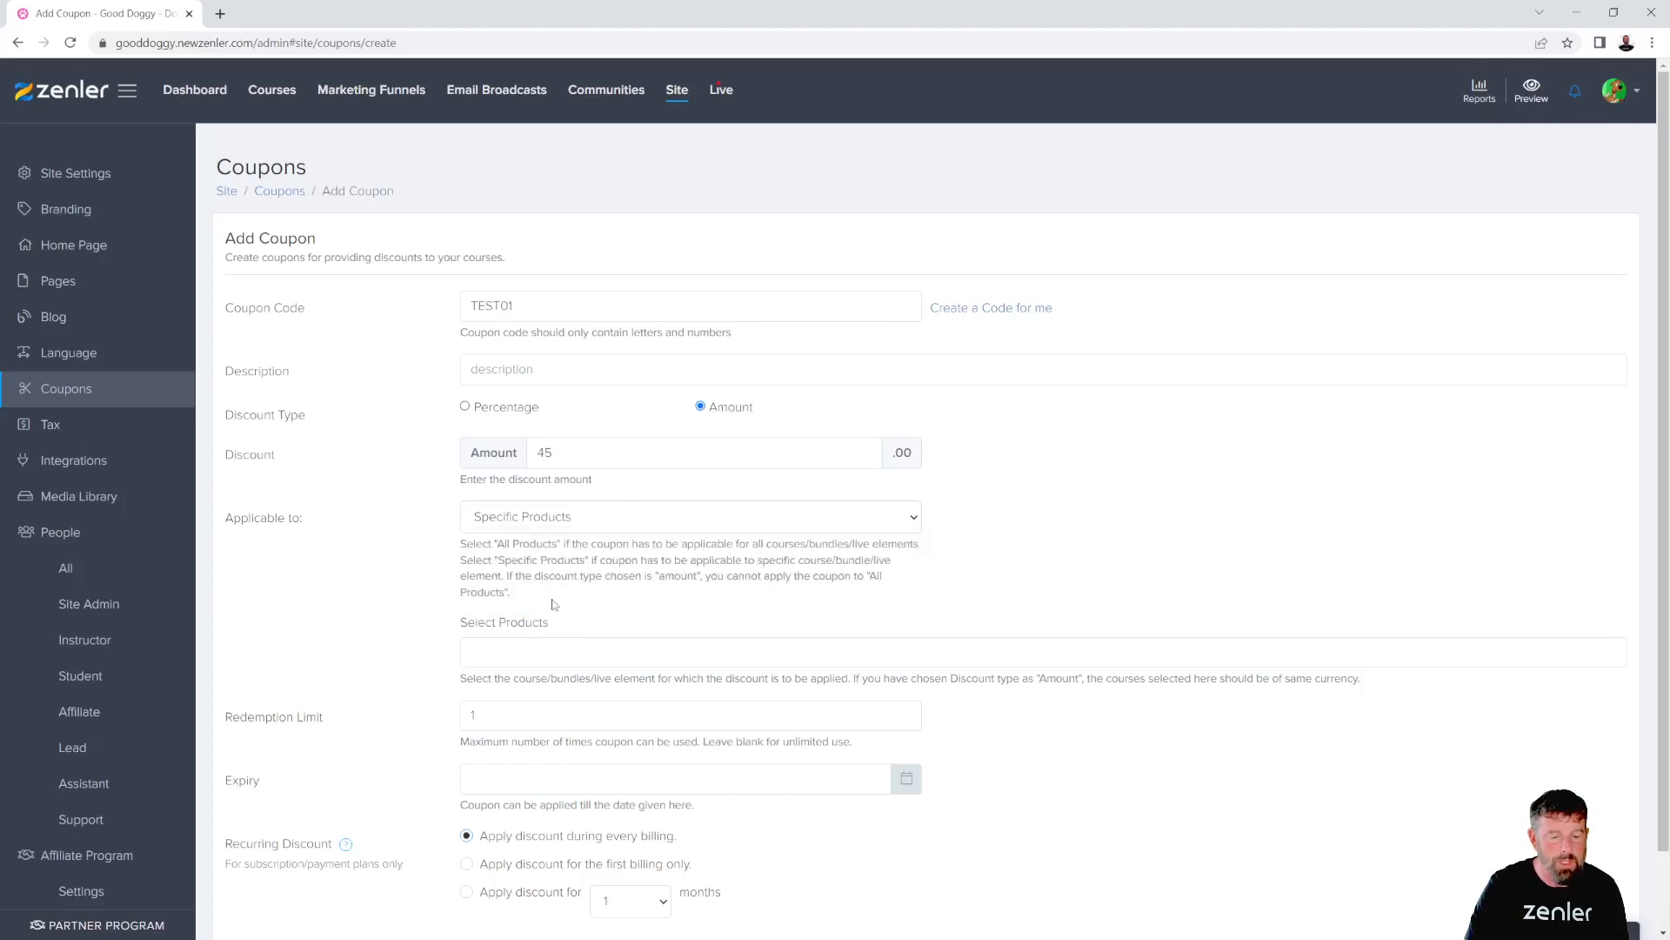
Step: Apply the coupon to Dog Anxiety Training - Stand Alone Course with its Dog Anxiety - Stand alone Course pricing plan, and add the coupon
click(545, 650)
scroll(590, 627, down, 1)
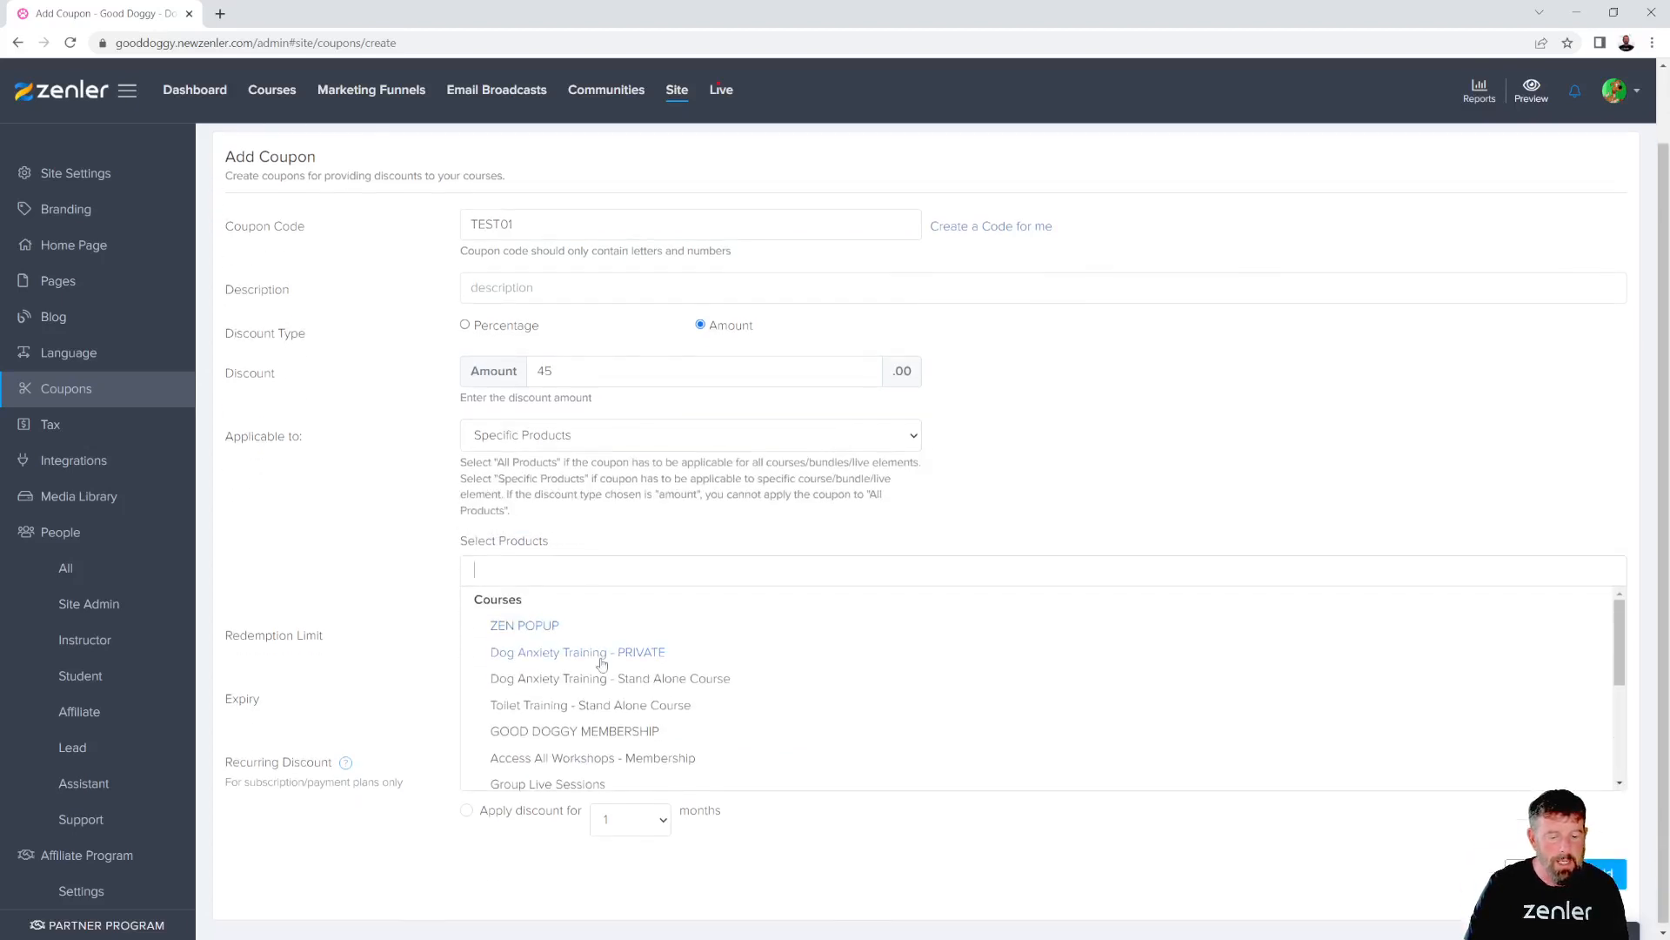
click(607, 677)
scroll(989, 519, down, 1)
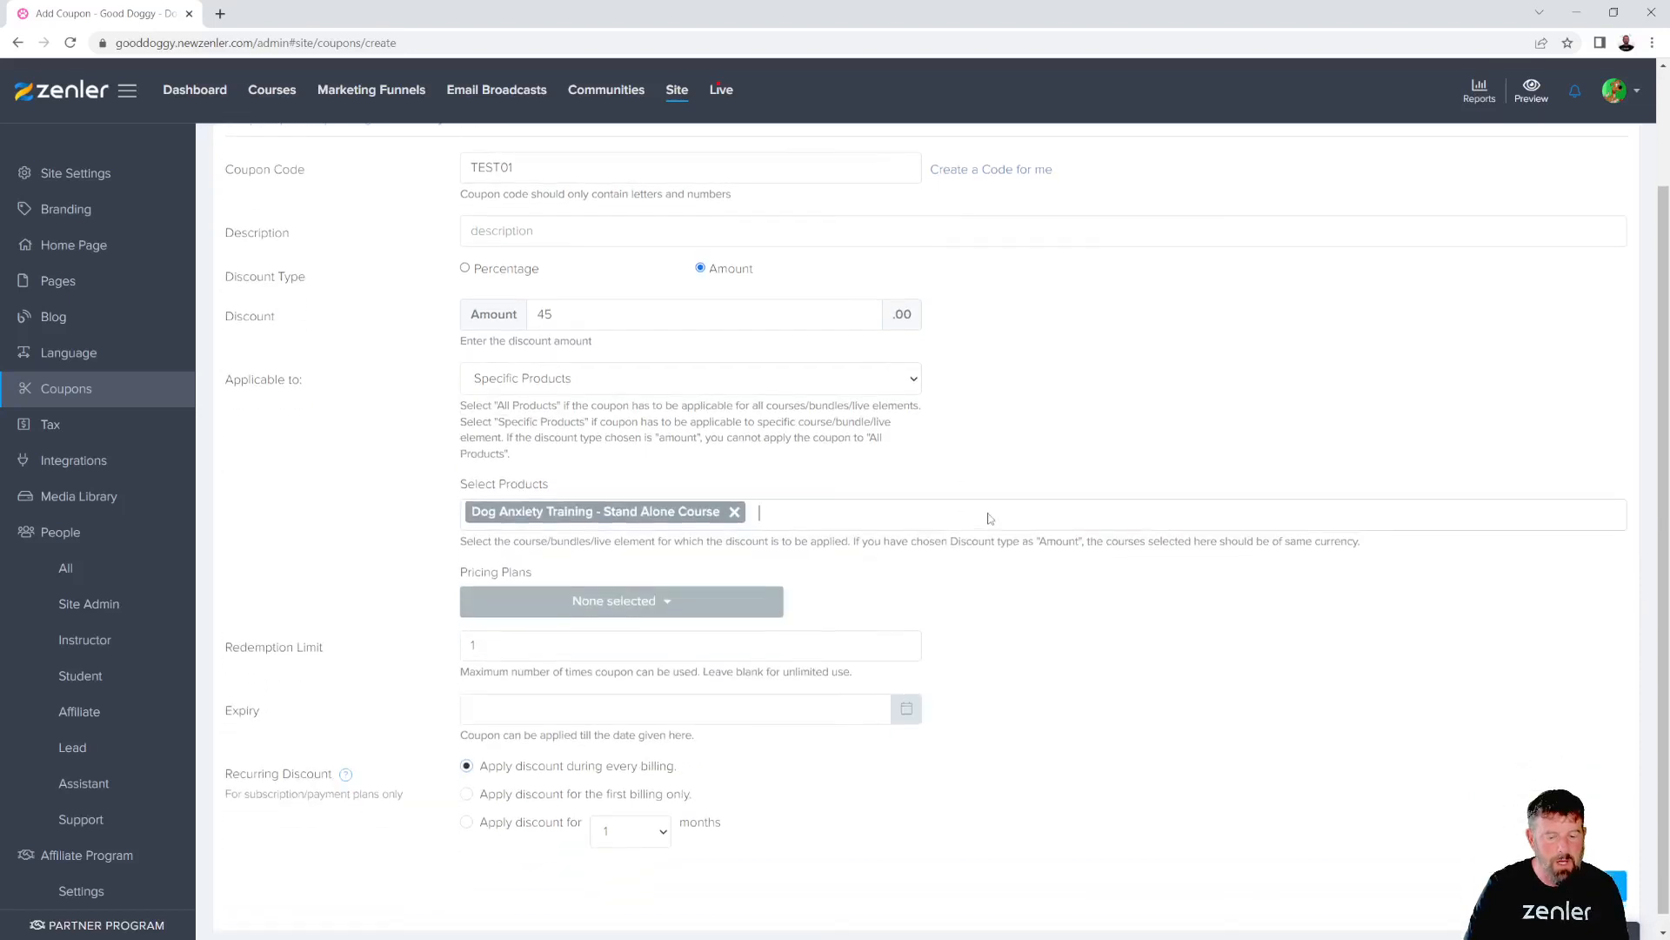
click(669, 588)
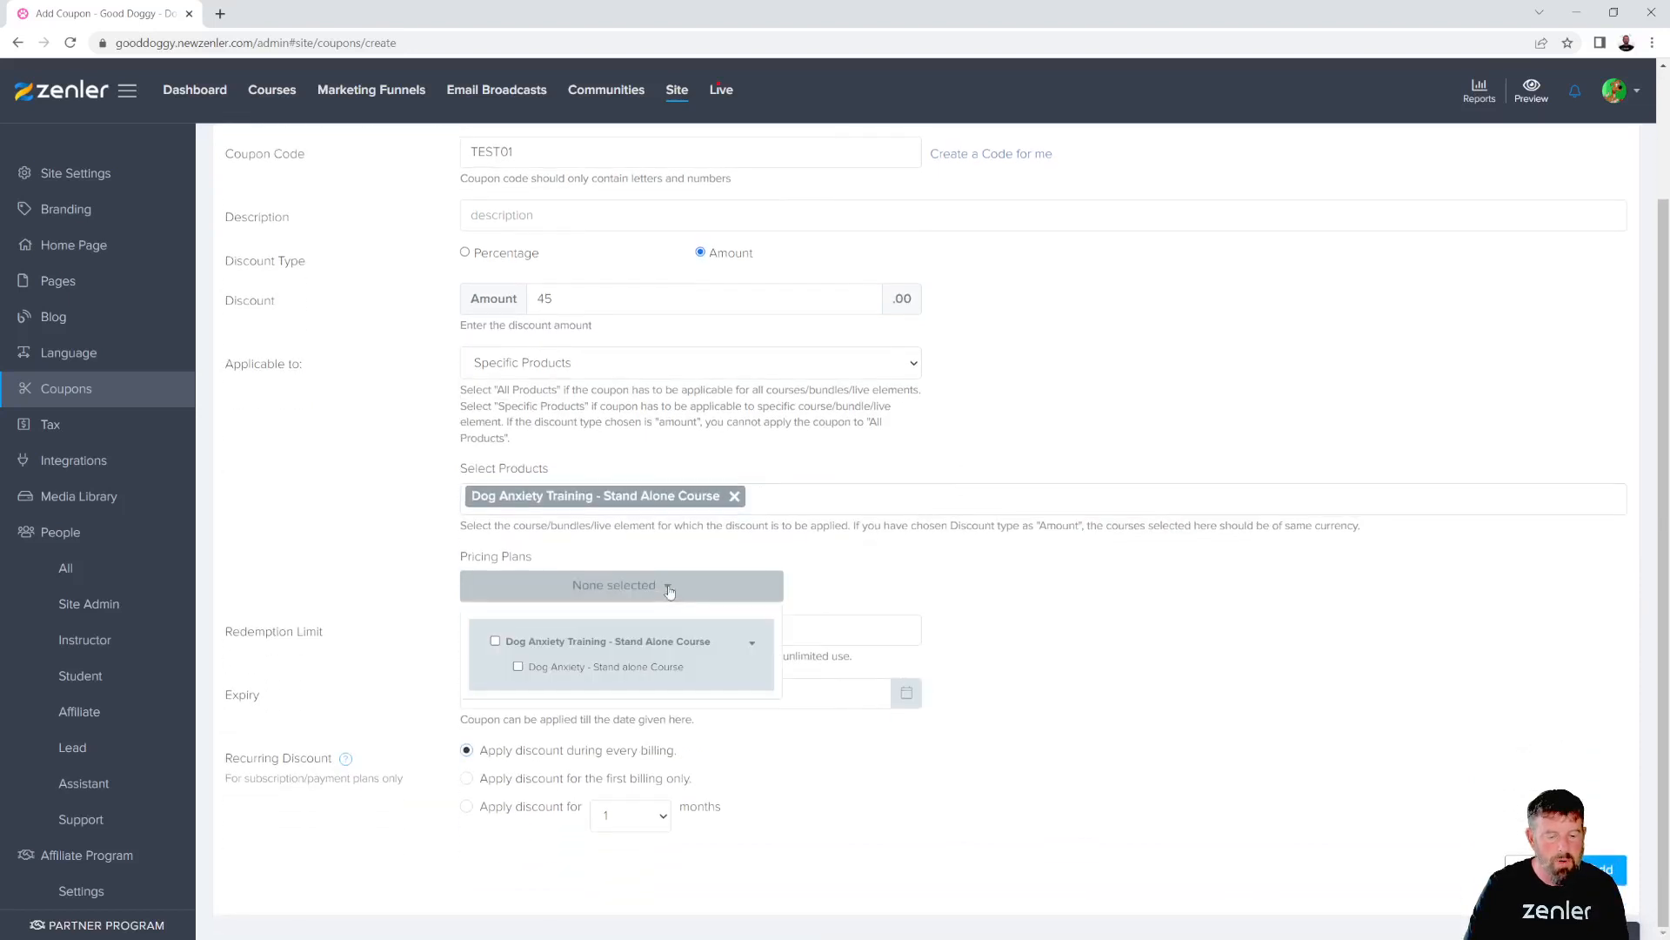
click(495, 640)
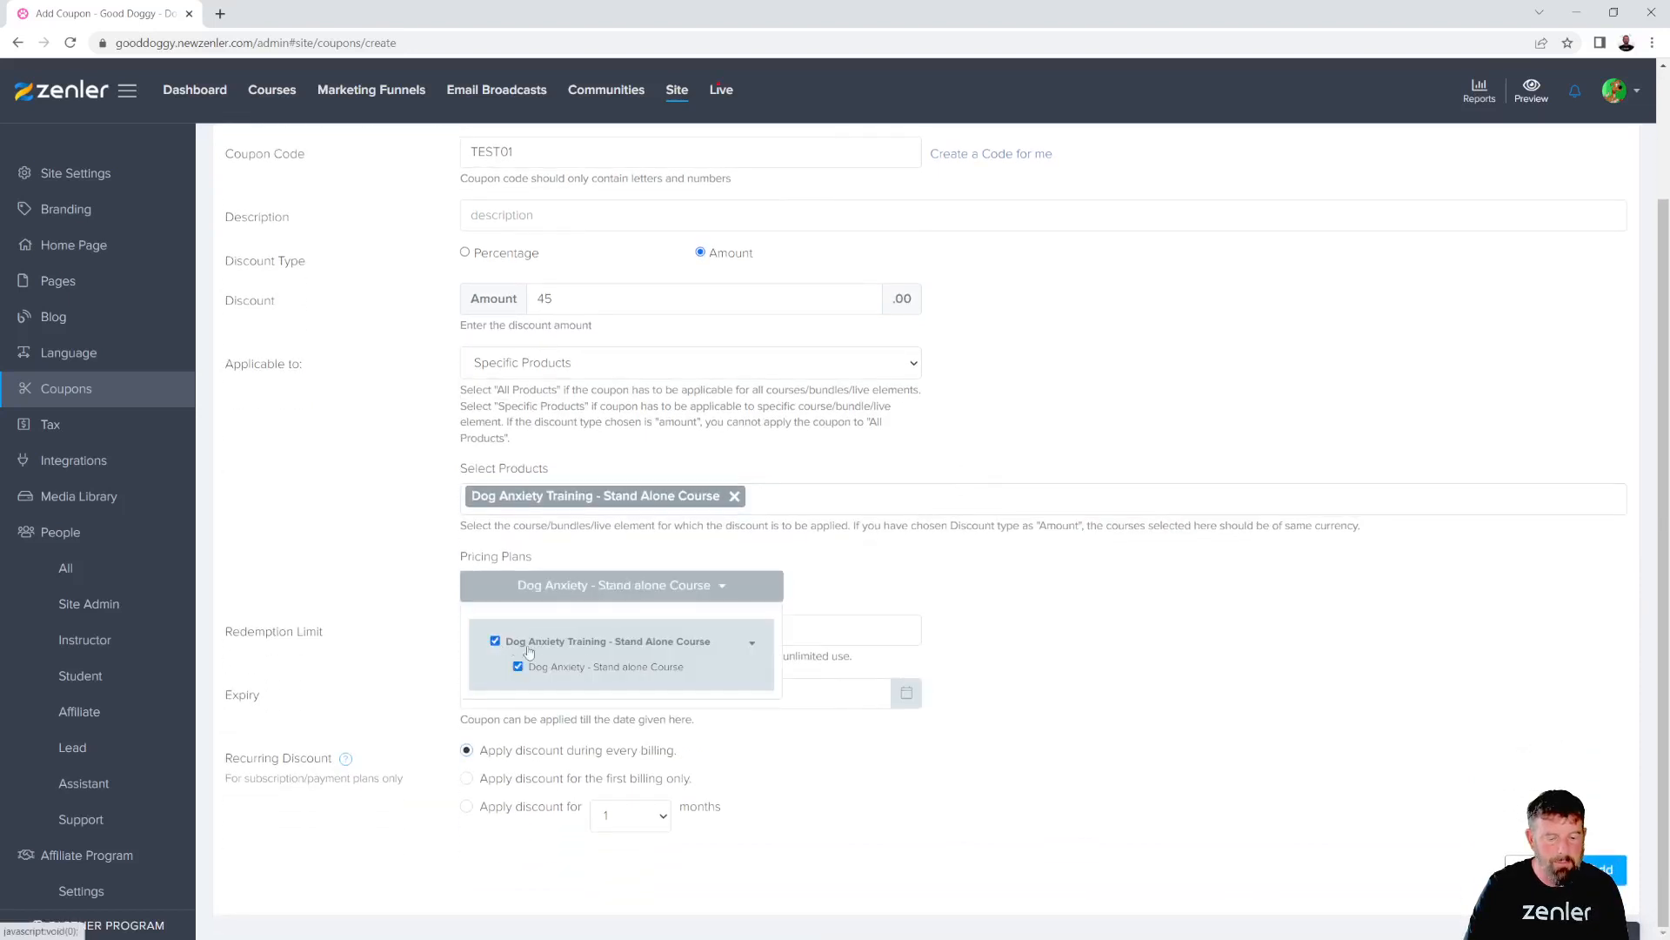
click(1078, 646)
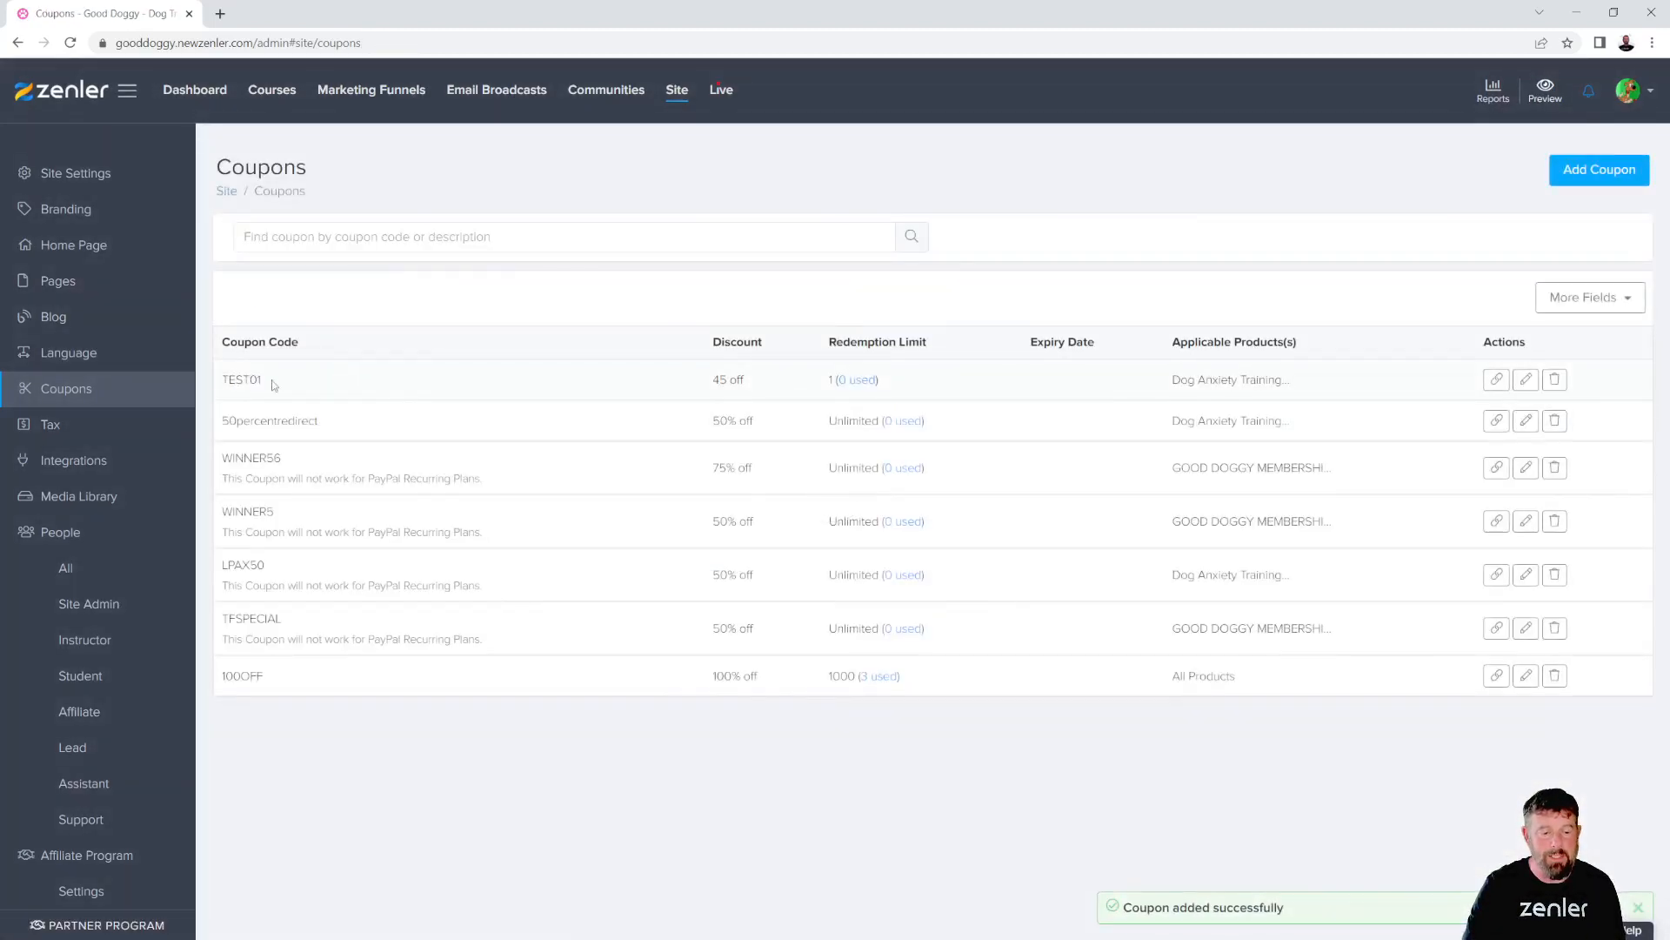
Step: Show the TEST01 coupon's course link and copy it
click(1496, 381)
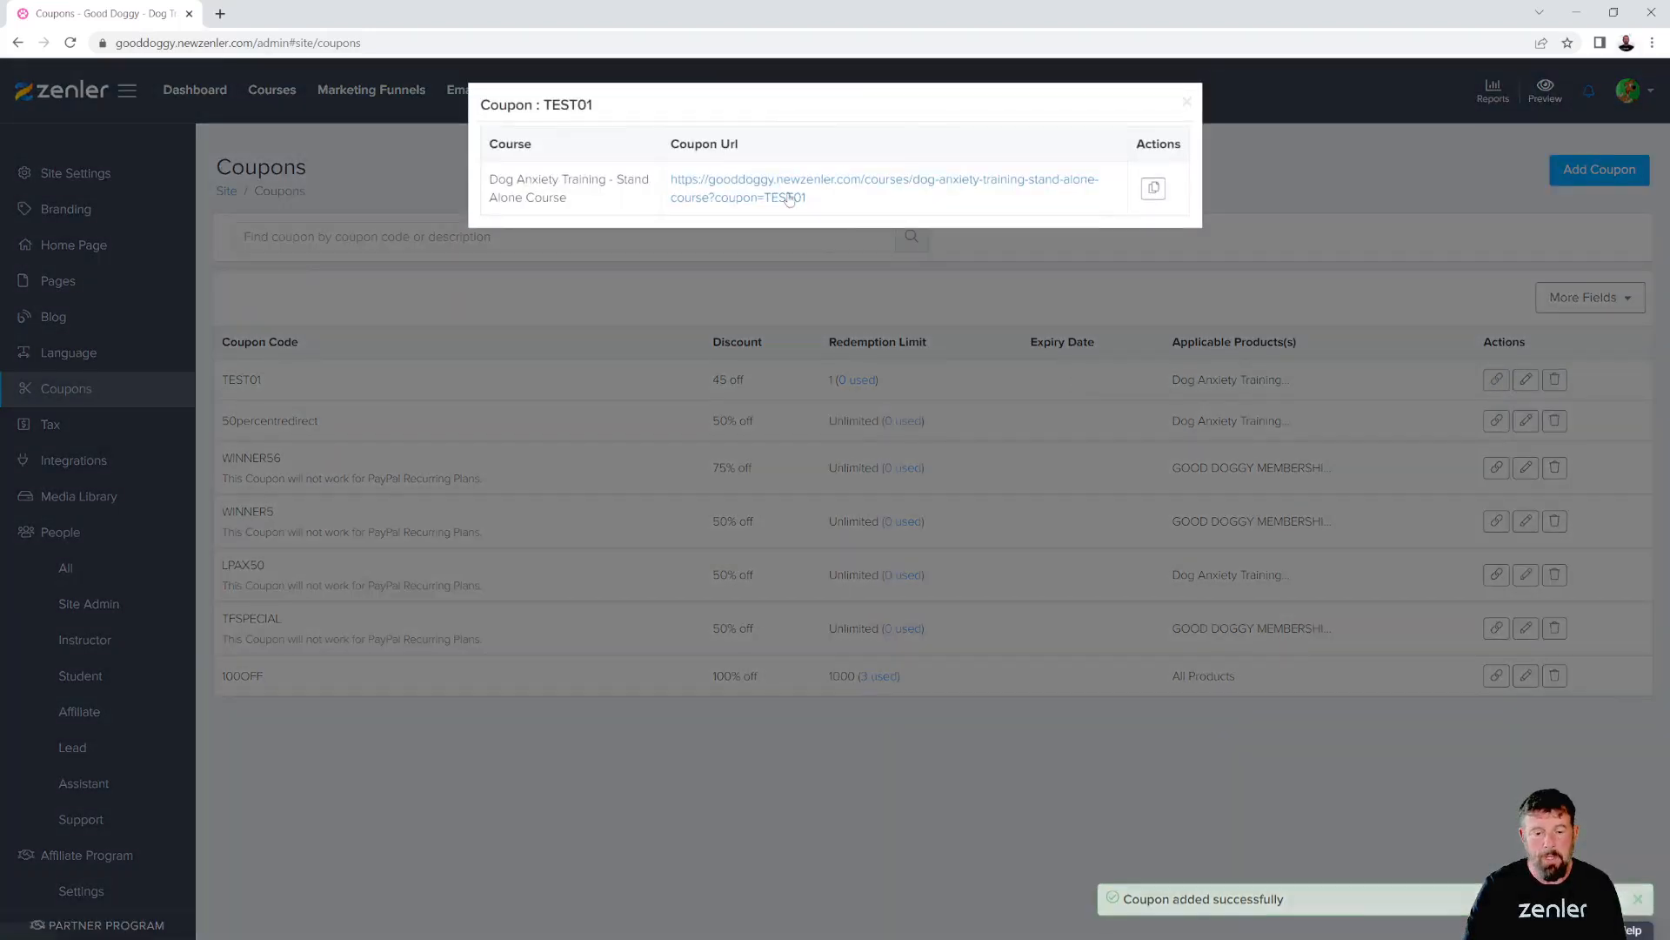
drag(829, 201, 656, 176)
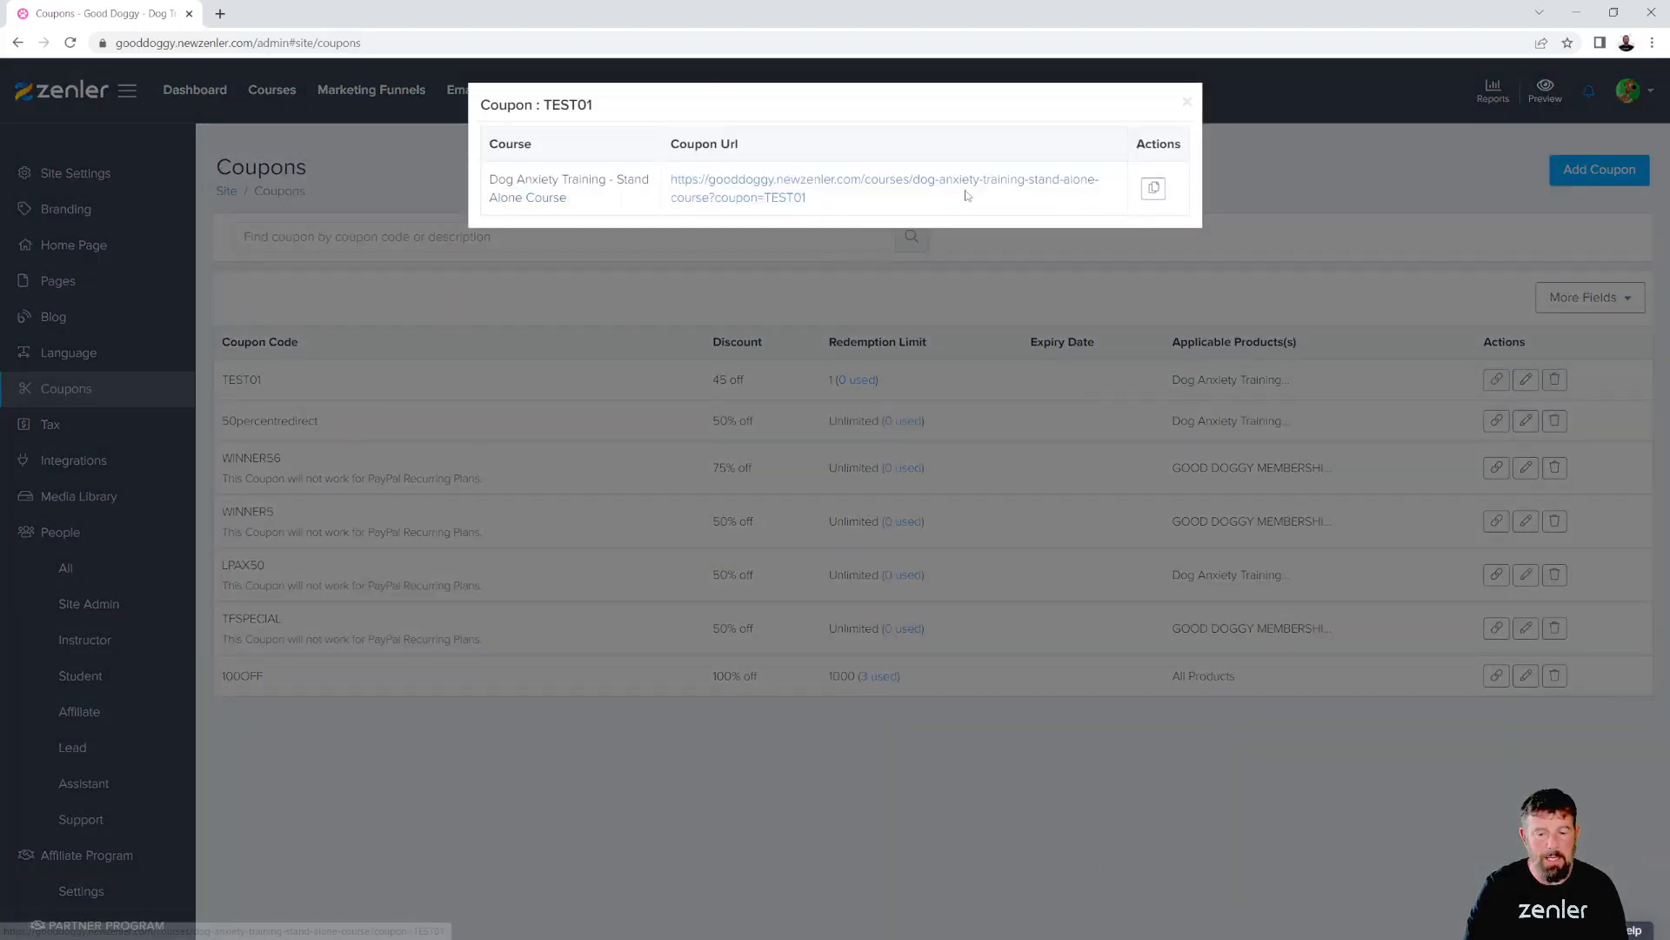
click(1154, 188)
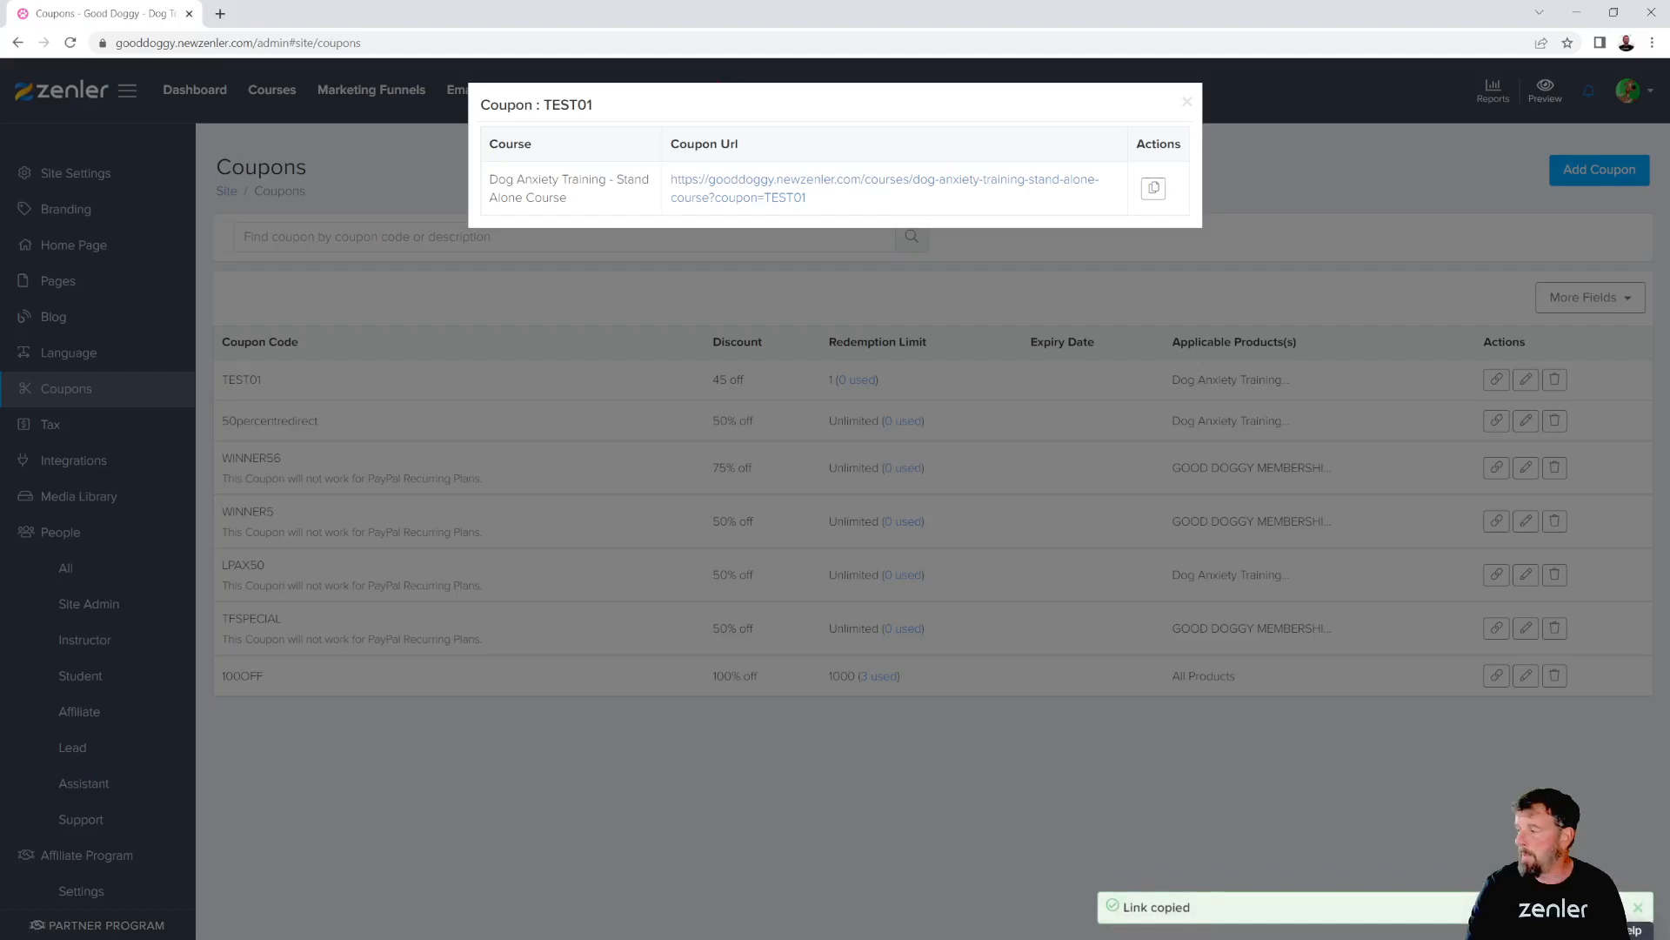
Step: In the incognito window, load the copied coupon link, proceed to the course checkout and check the discounted total
key(alt+Tab)
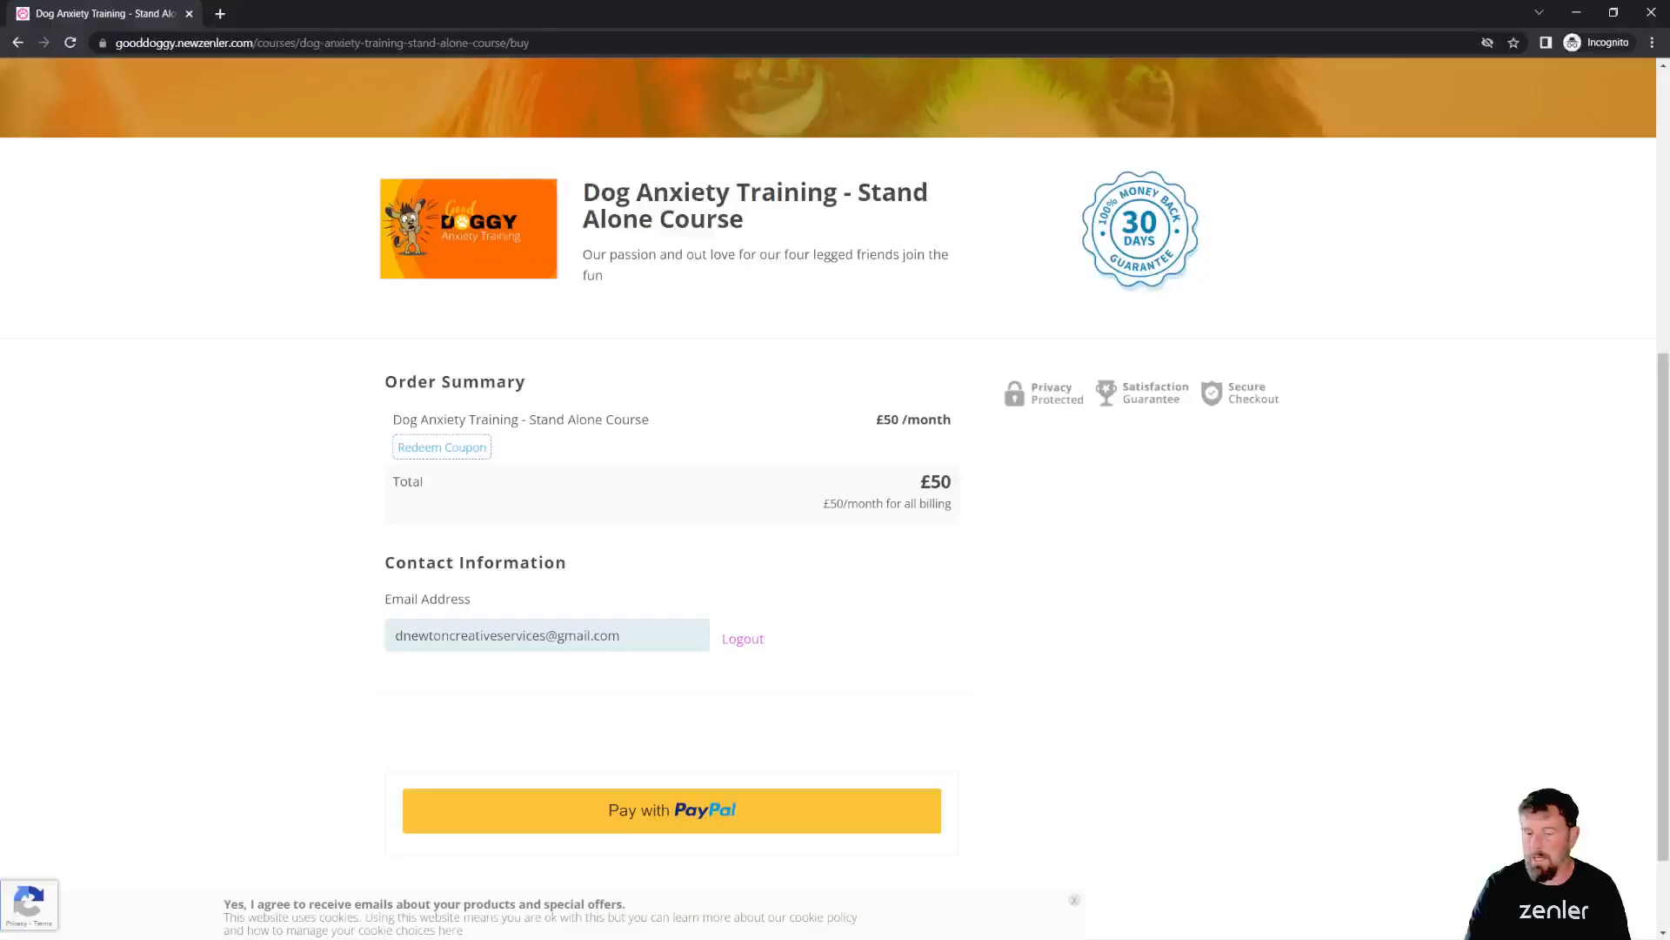
click(165, 43)
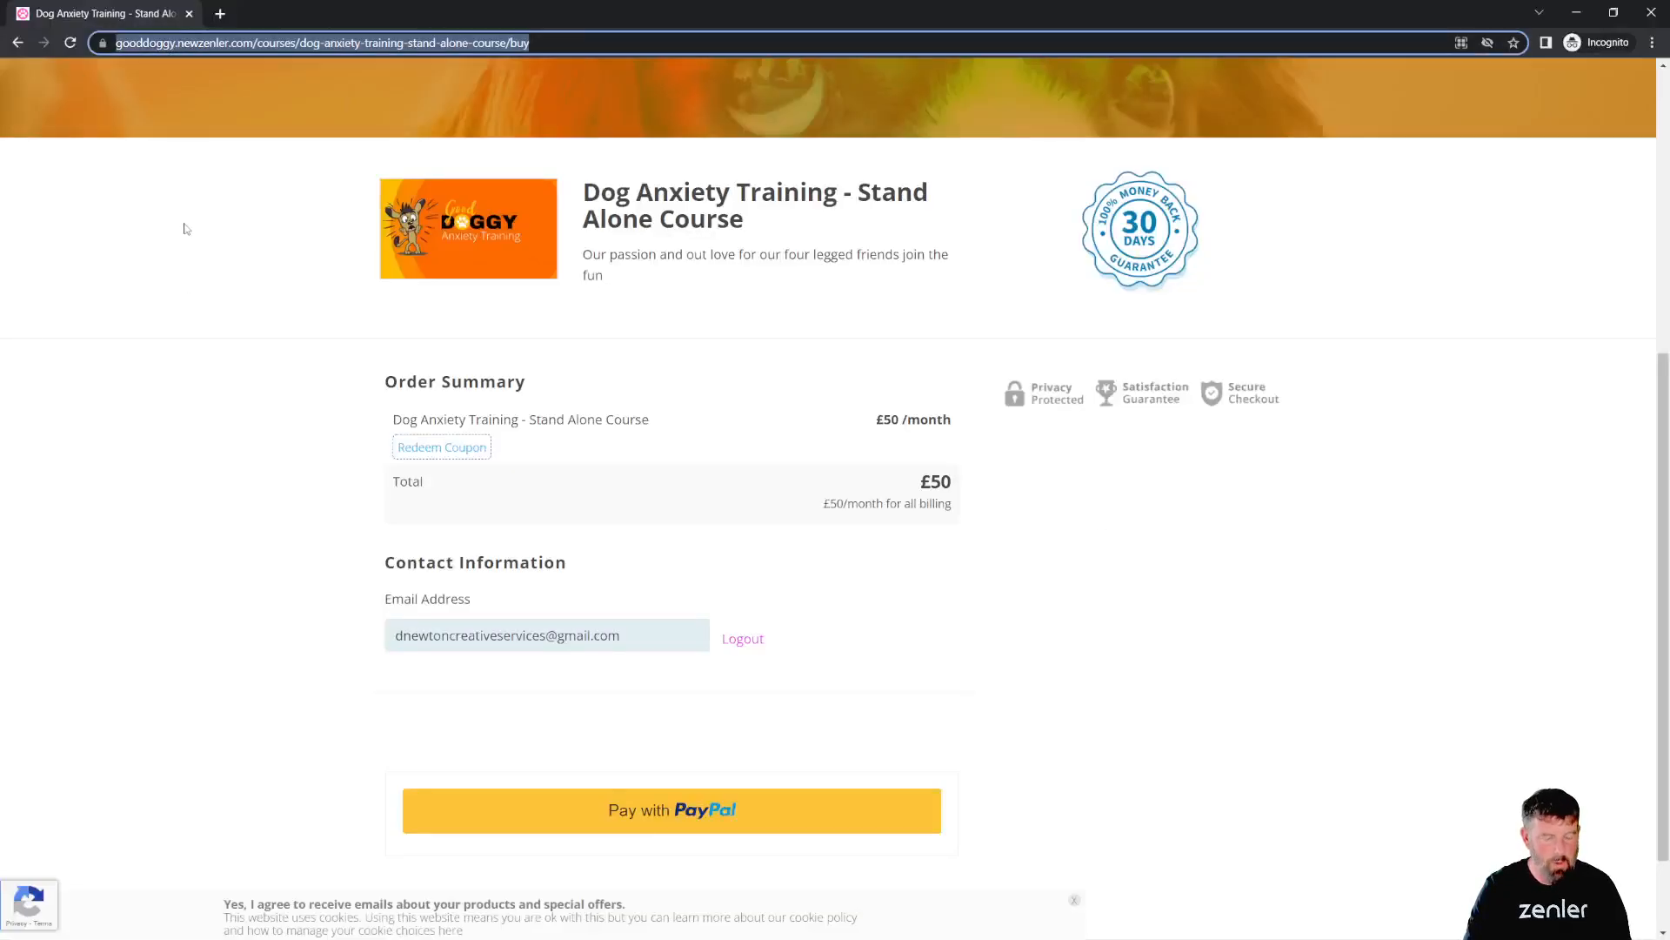
key(ctrl+v)
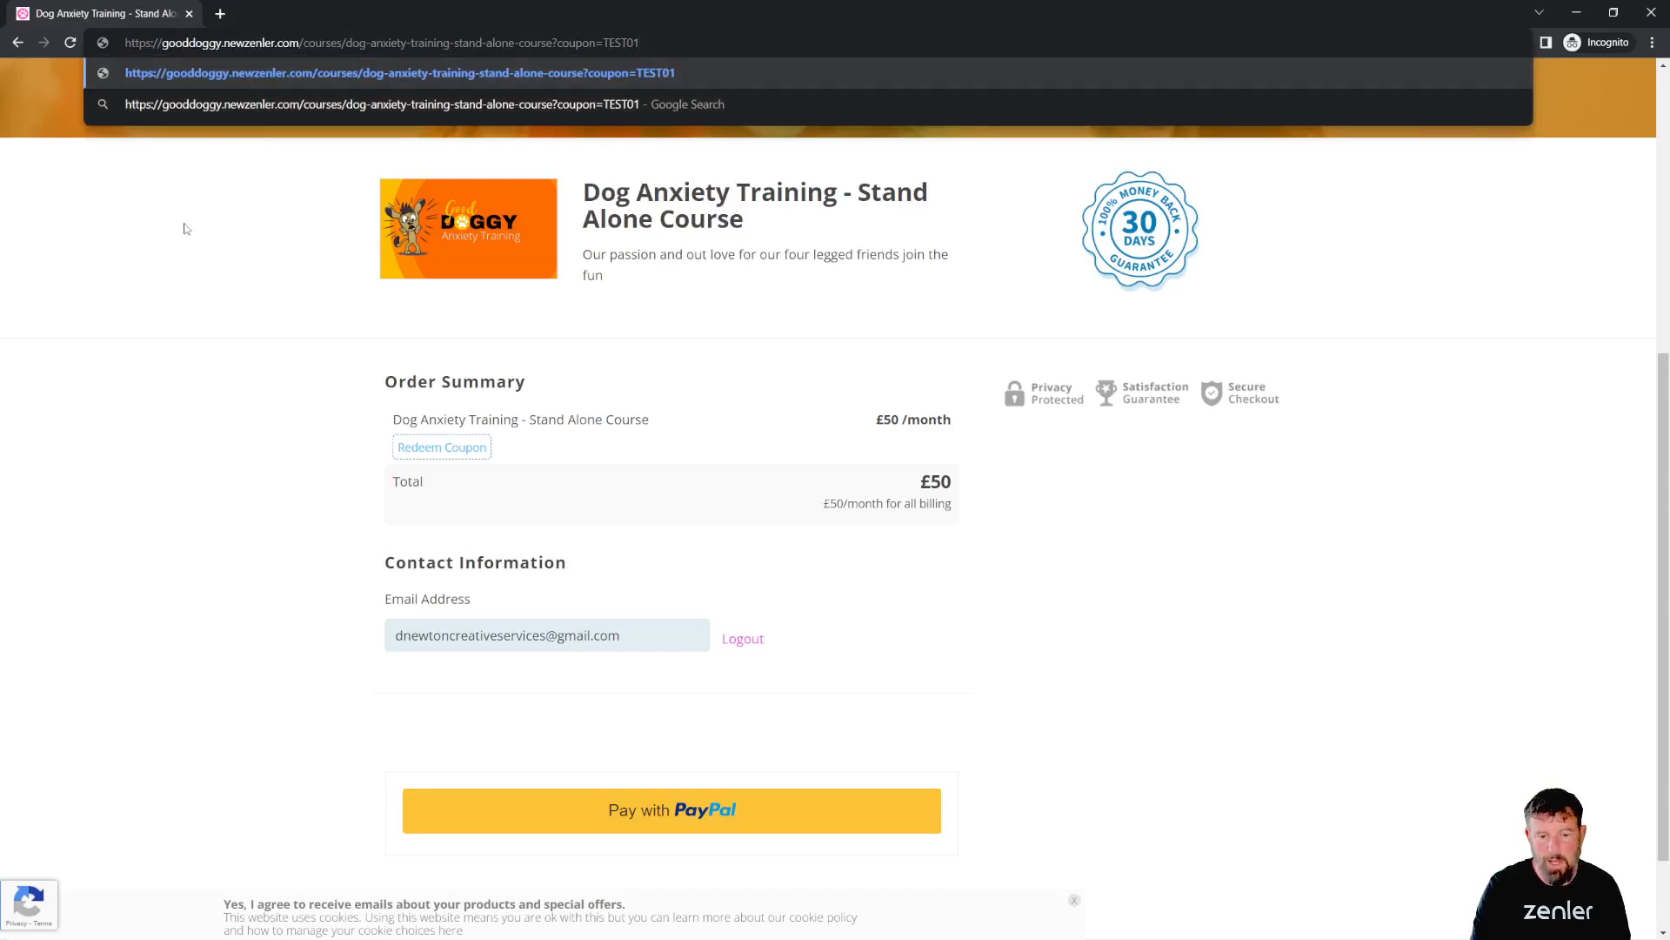
key(Return)
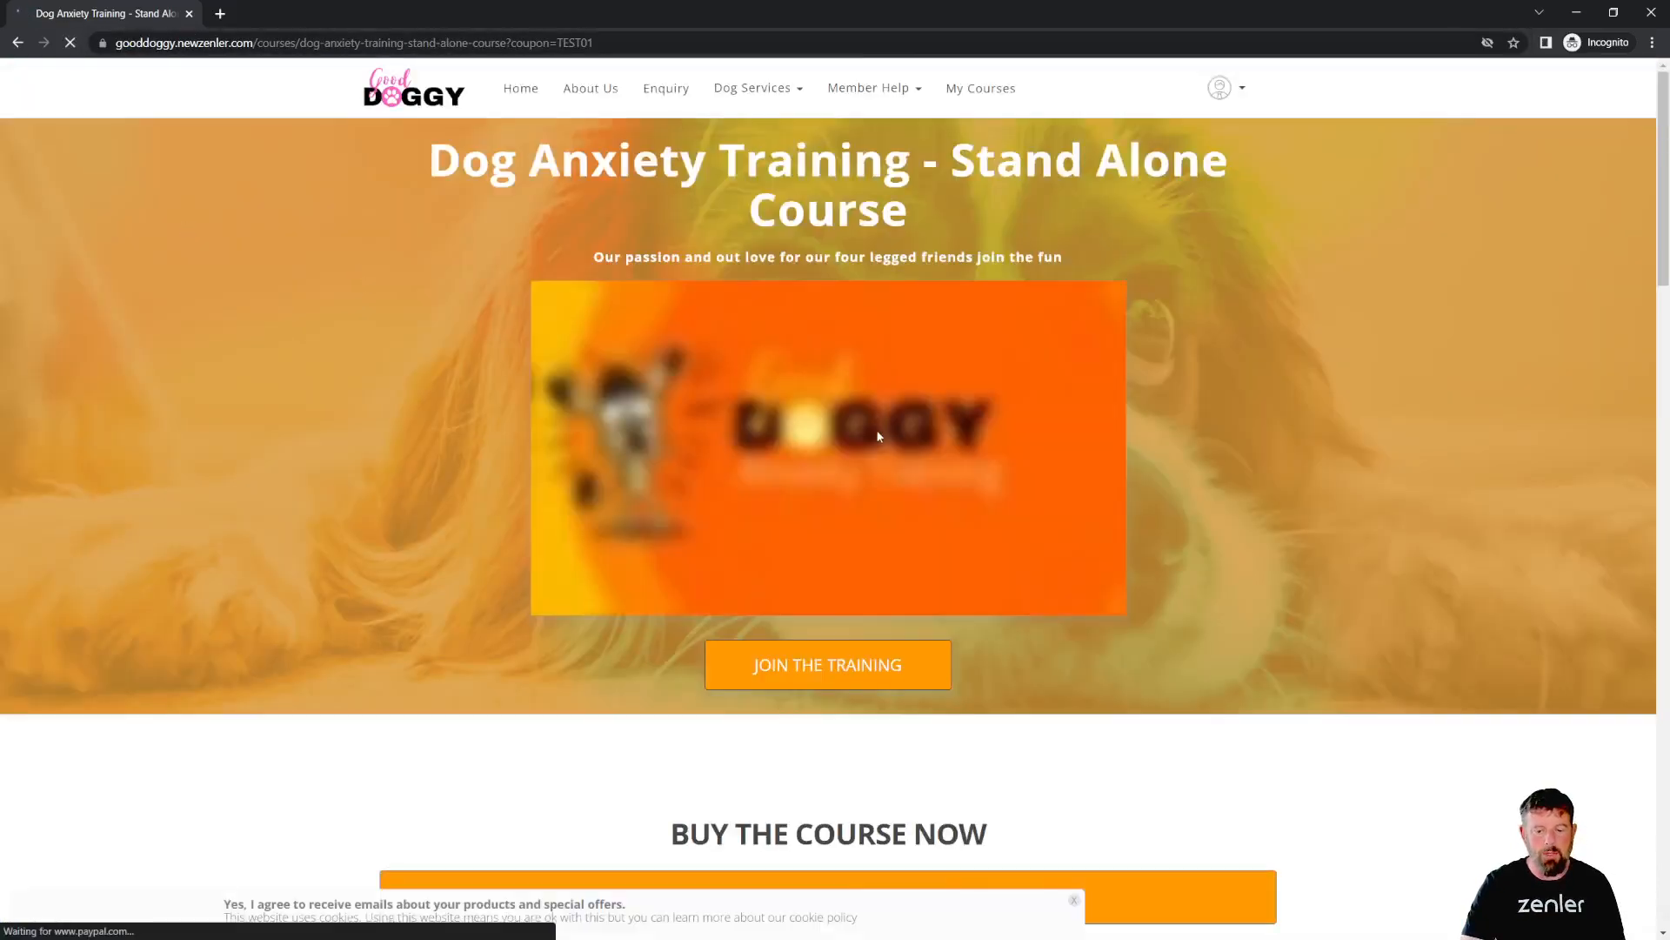
scroll(877, 435, down, 8)
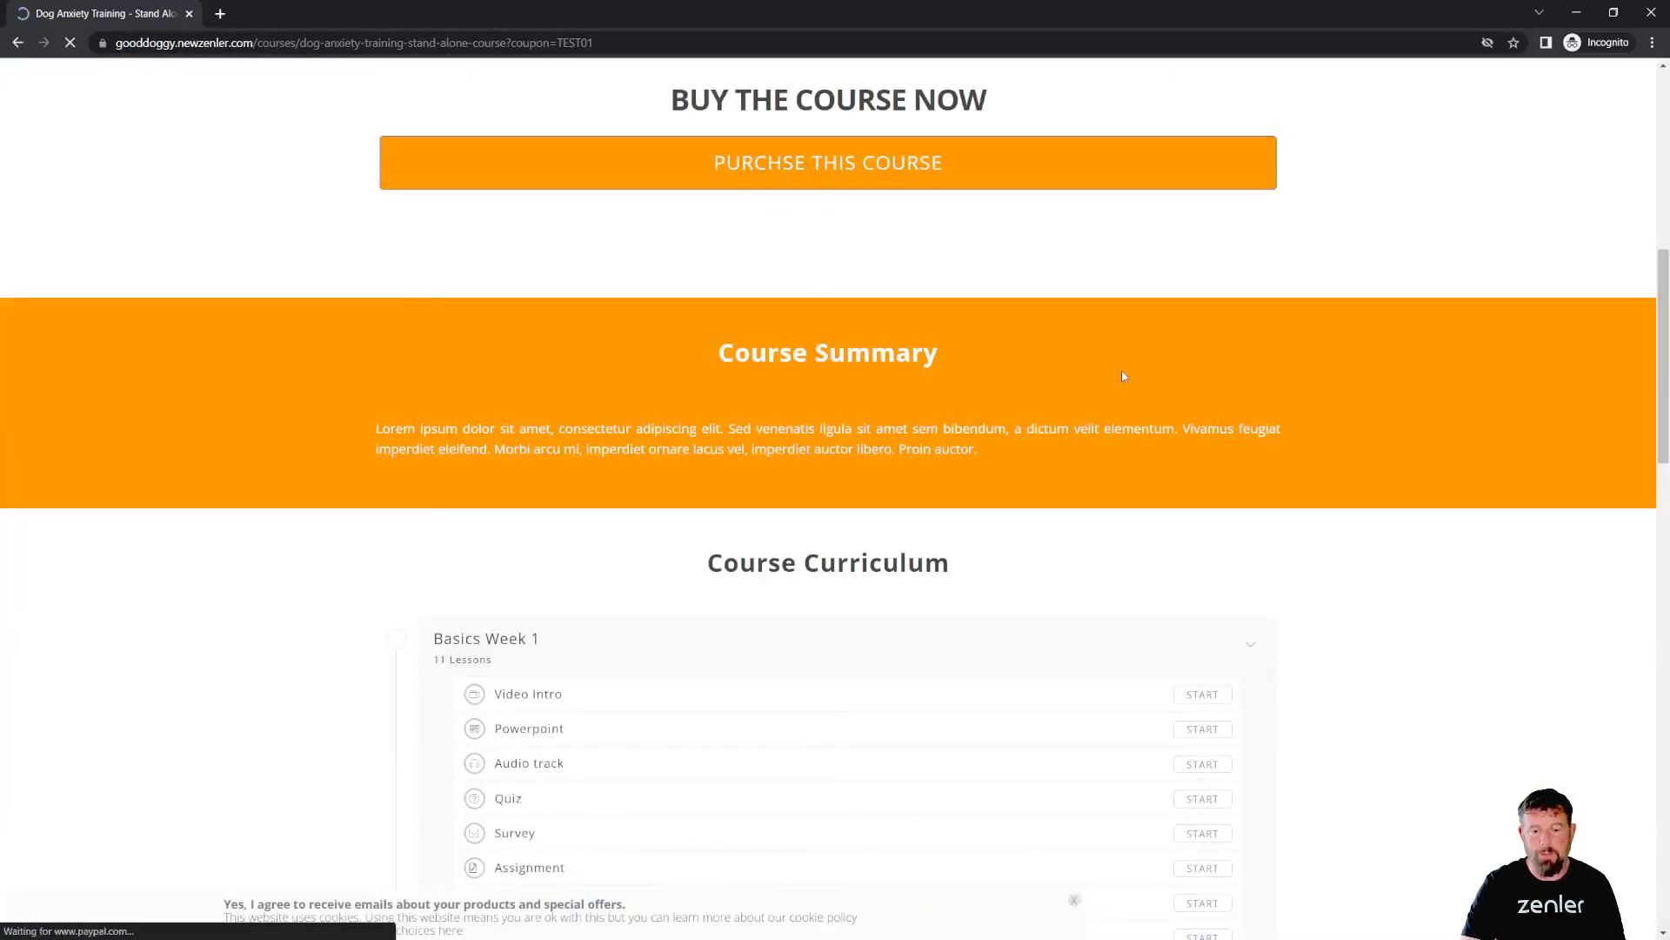
scroll(958, 429, down, 6)
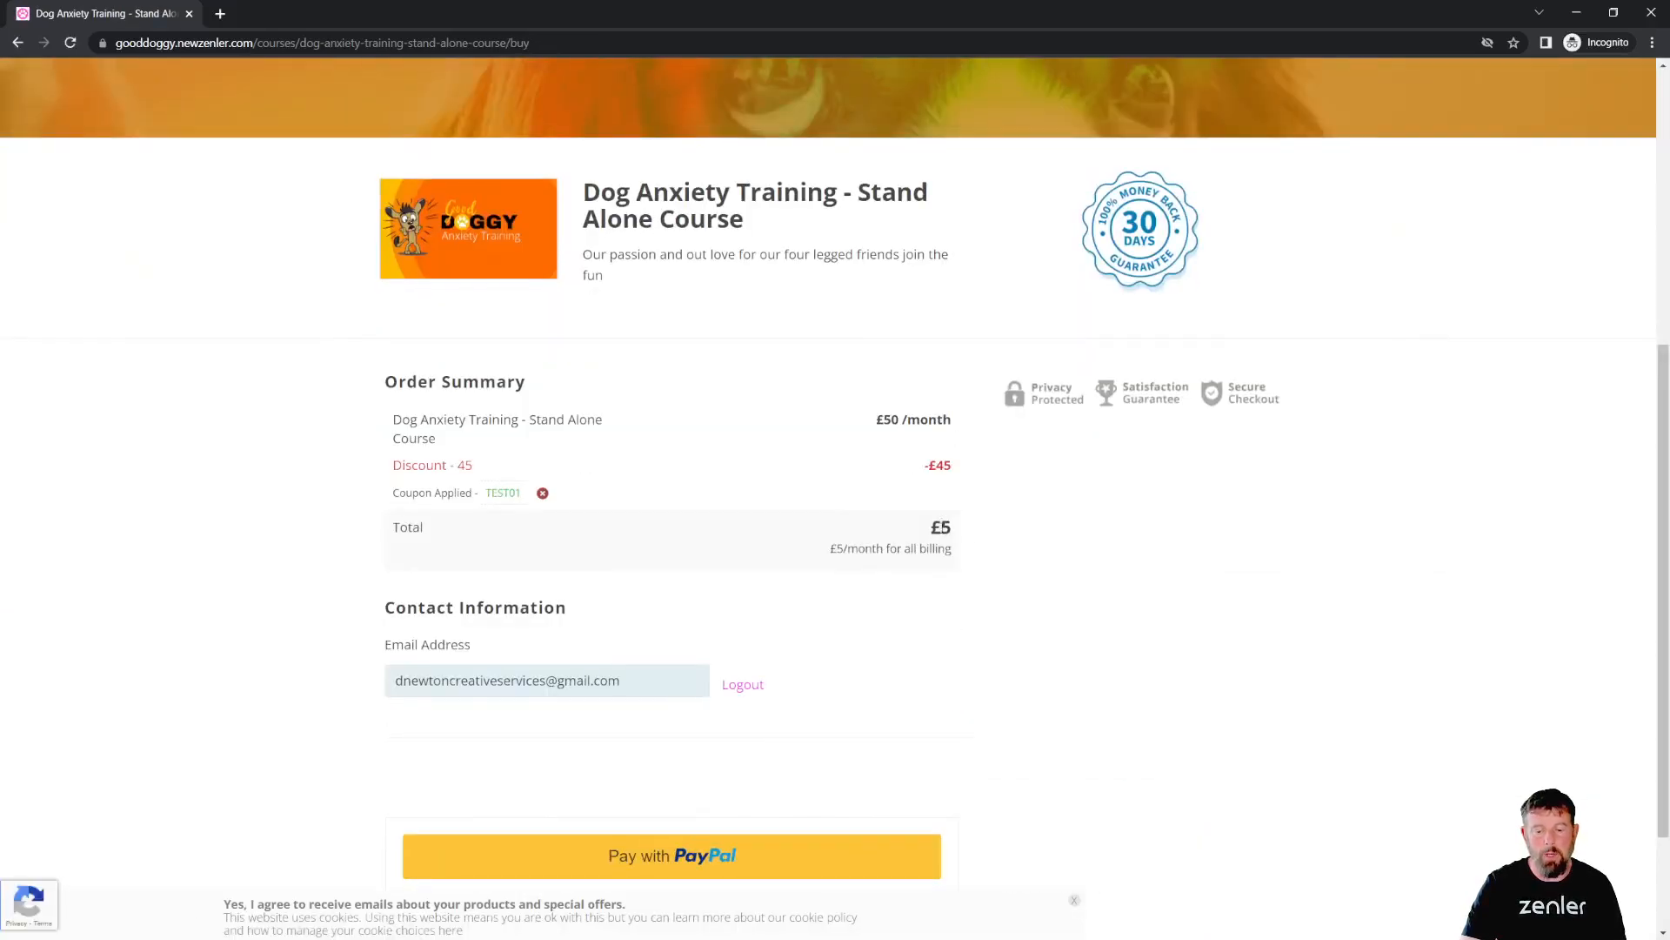
drag(943, 527, 1033, 535)
click(1181, 608)
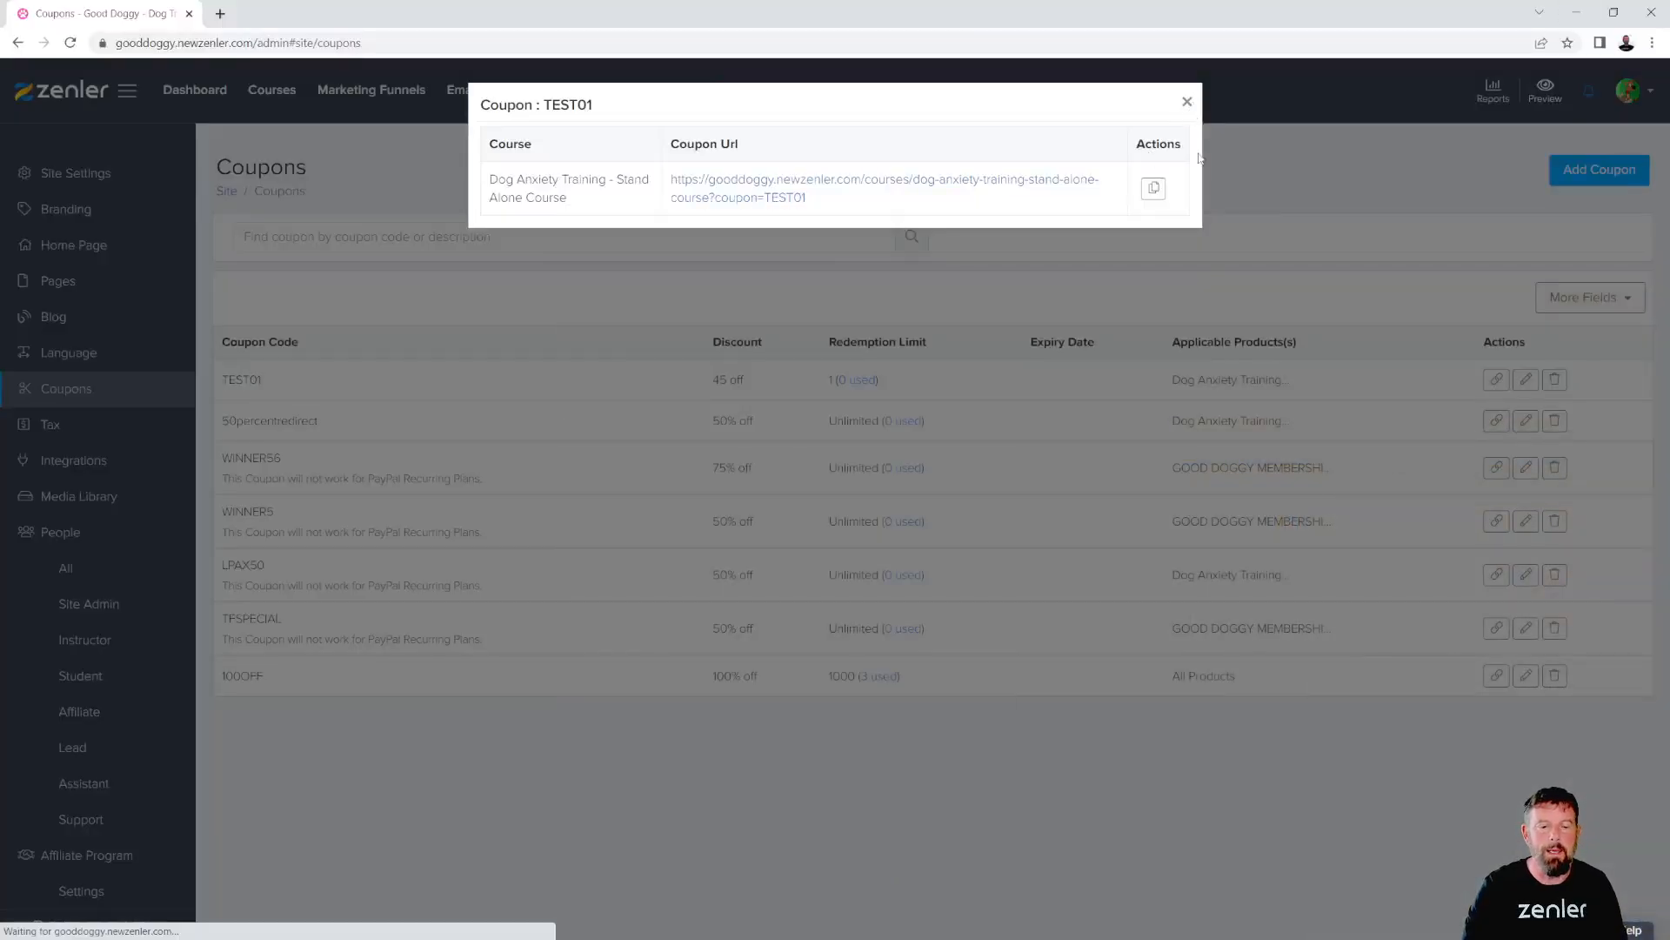
Step: Close the coupon link dialog, open the 5 SEQ EMAIL CHALLENGE AUTOMATION funnel's automation rules and examine the DAY 1 EMAIL action
click(1189, 102)
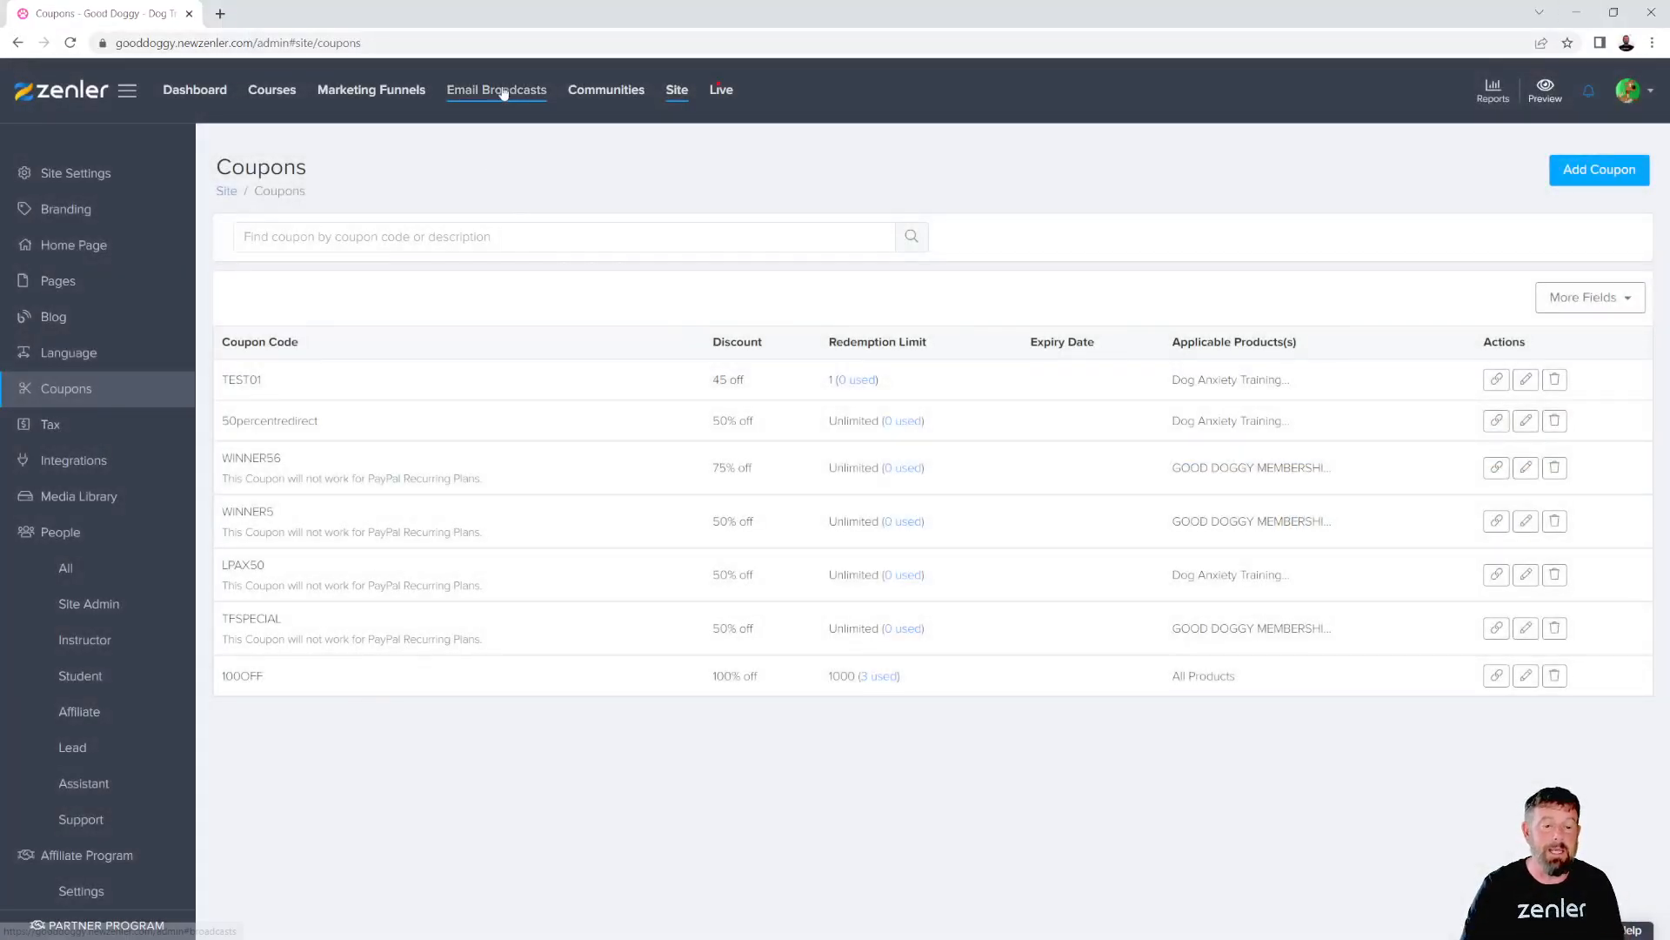
click(395, 95)
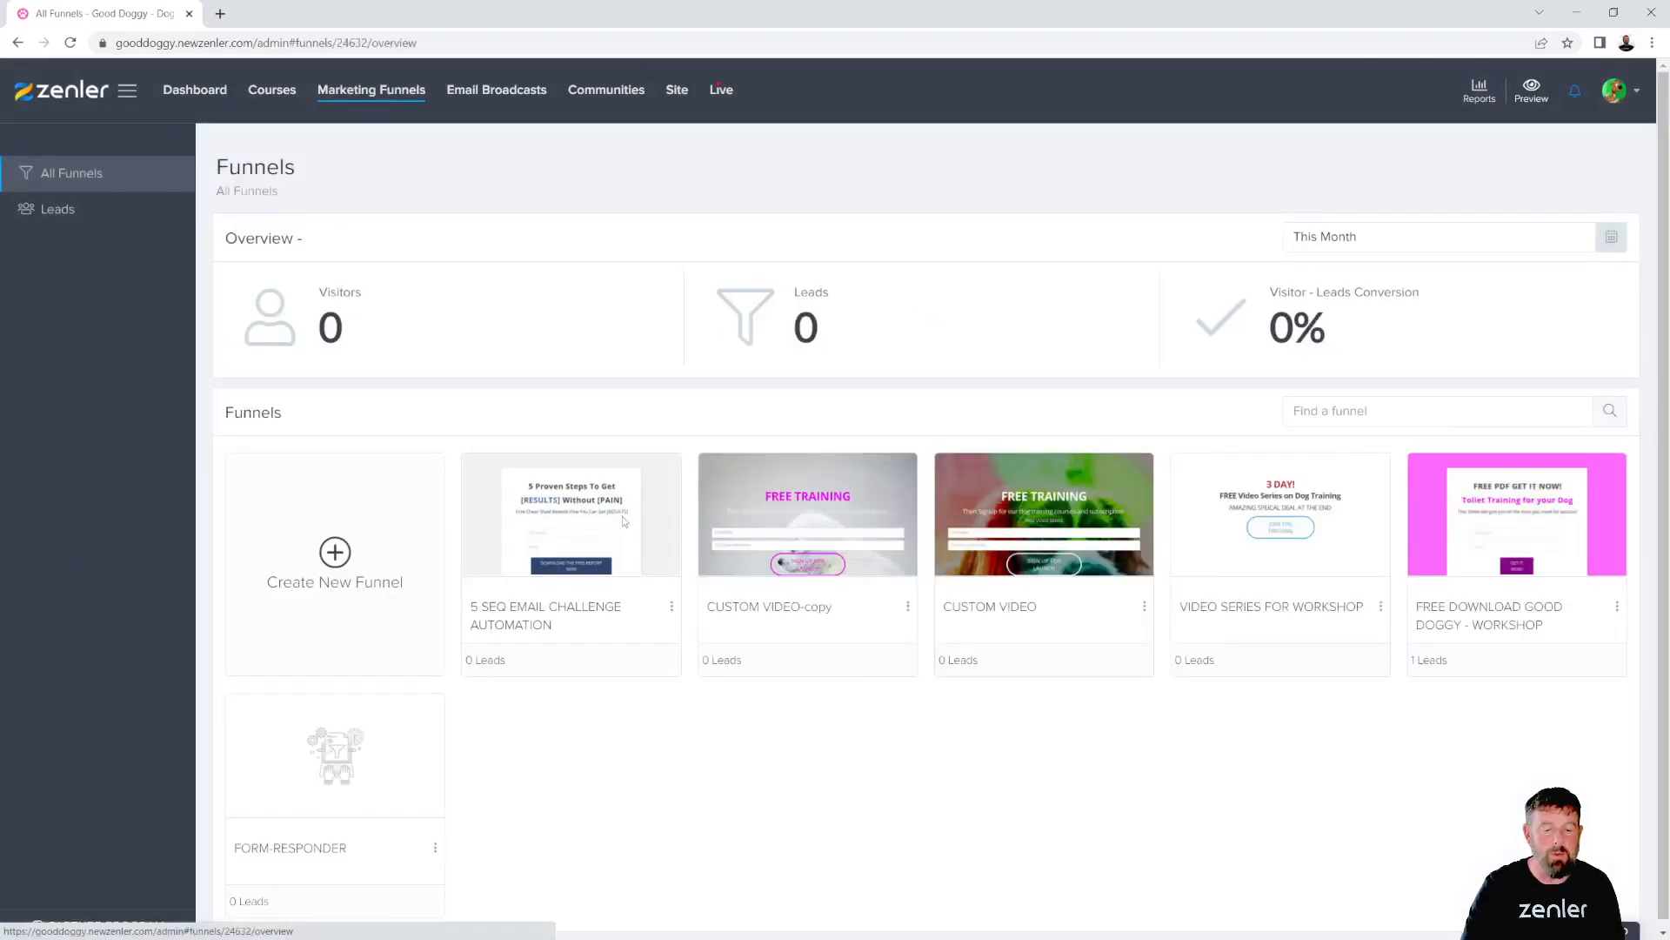
click(575, 525)
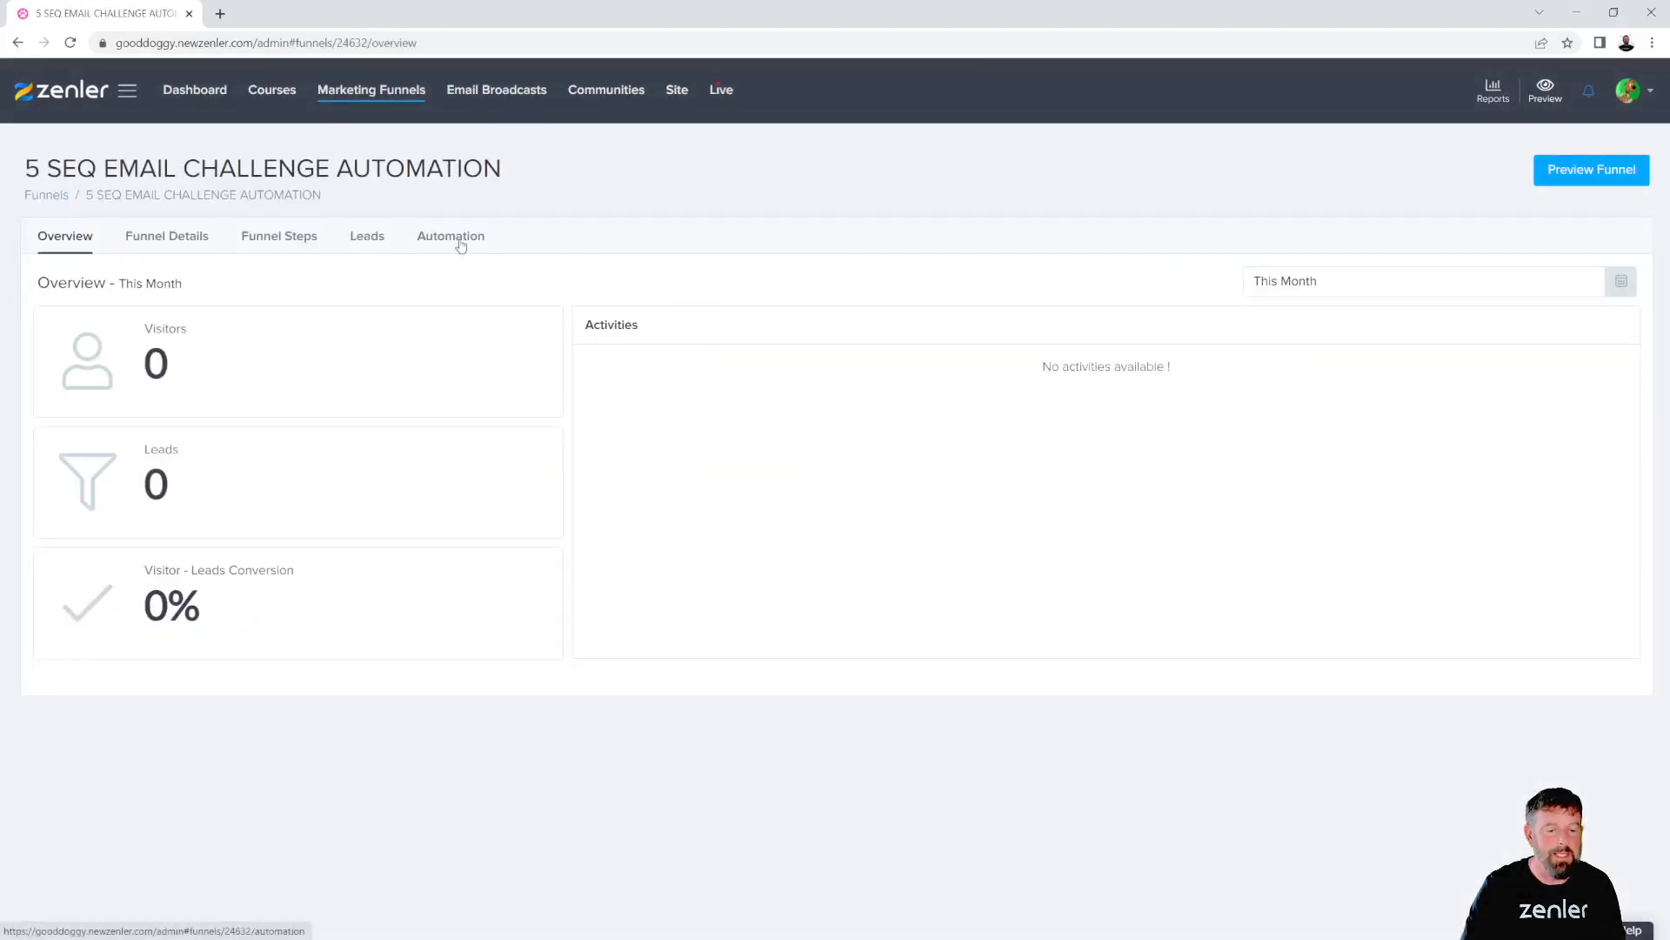
click(450, 239)
click(304, 531)
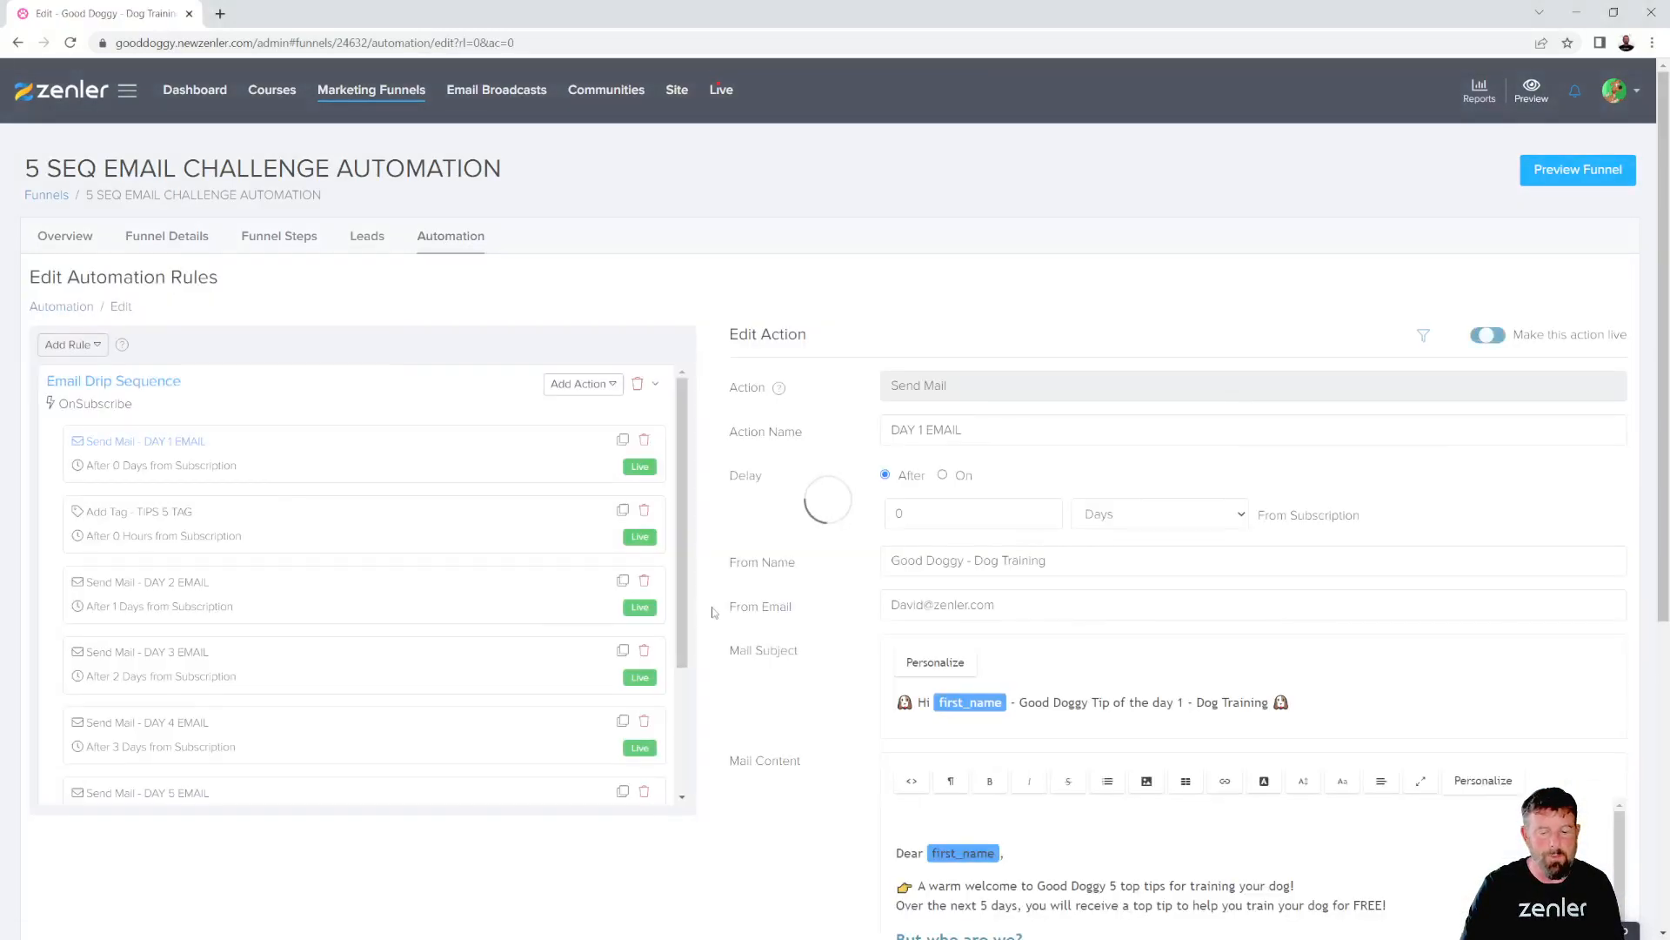
scroll(905, 788, down, 6)
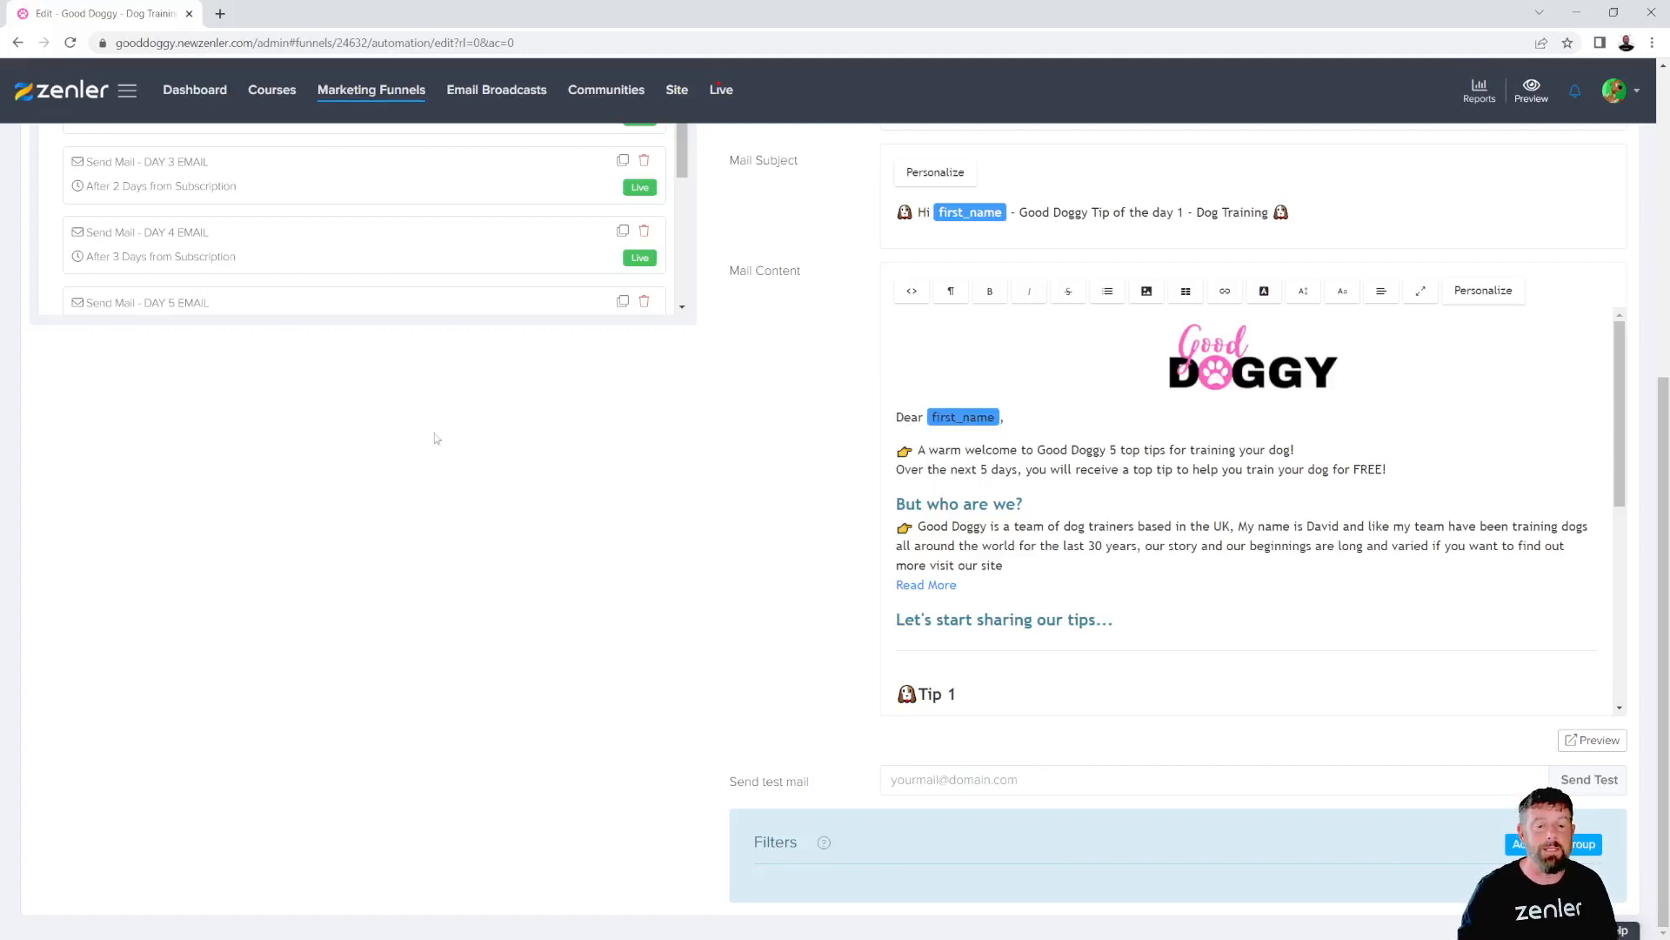
Step: Open ZEN POPUP's profile from the list of all people and look through its details
click(675, 90)
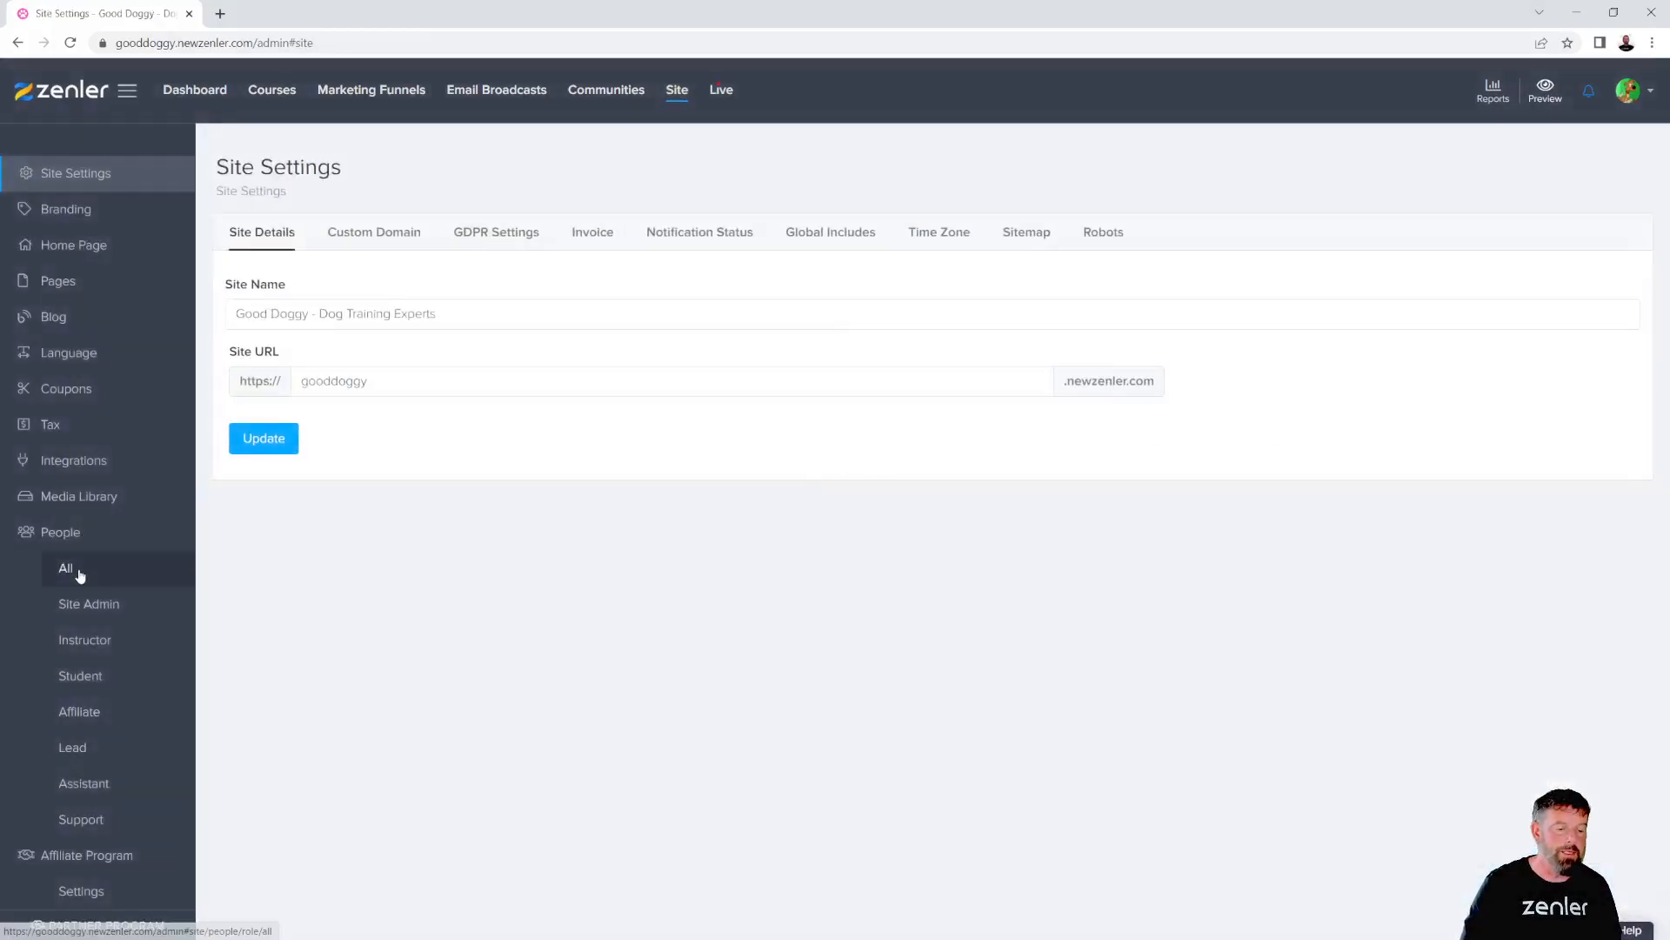
click(69, 568)
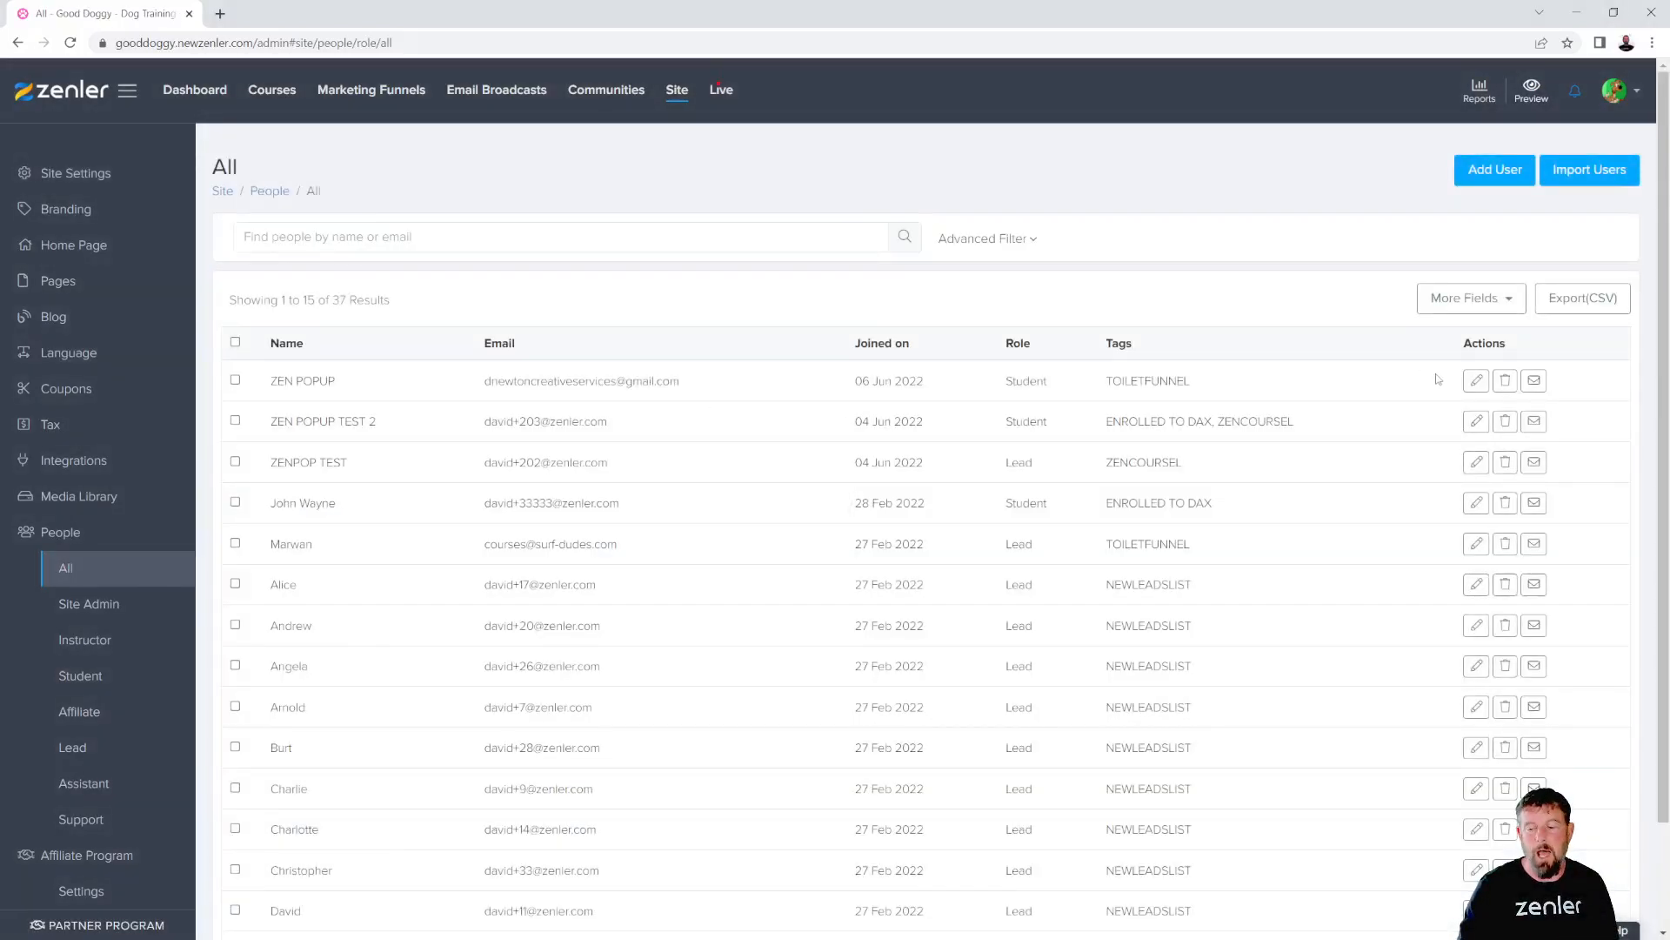
click(1476, 380)
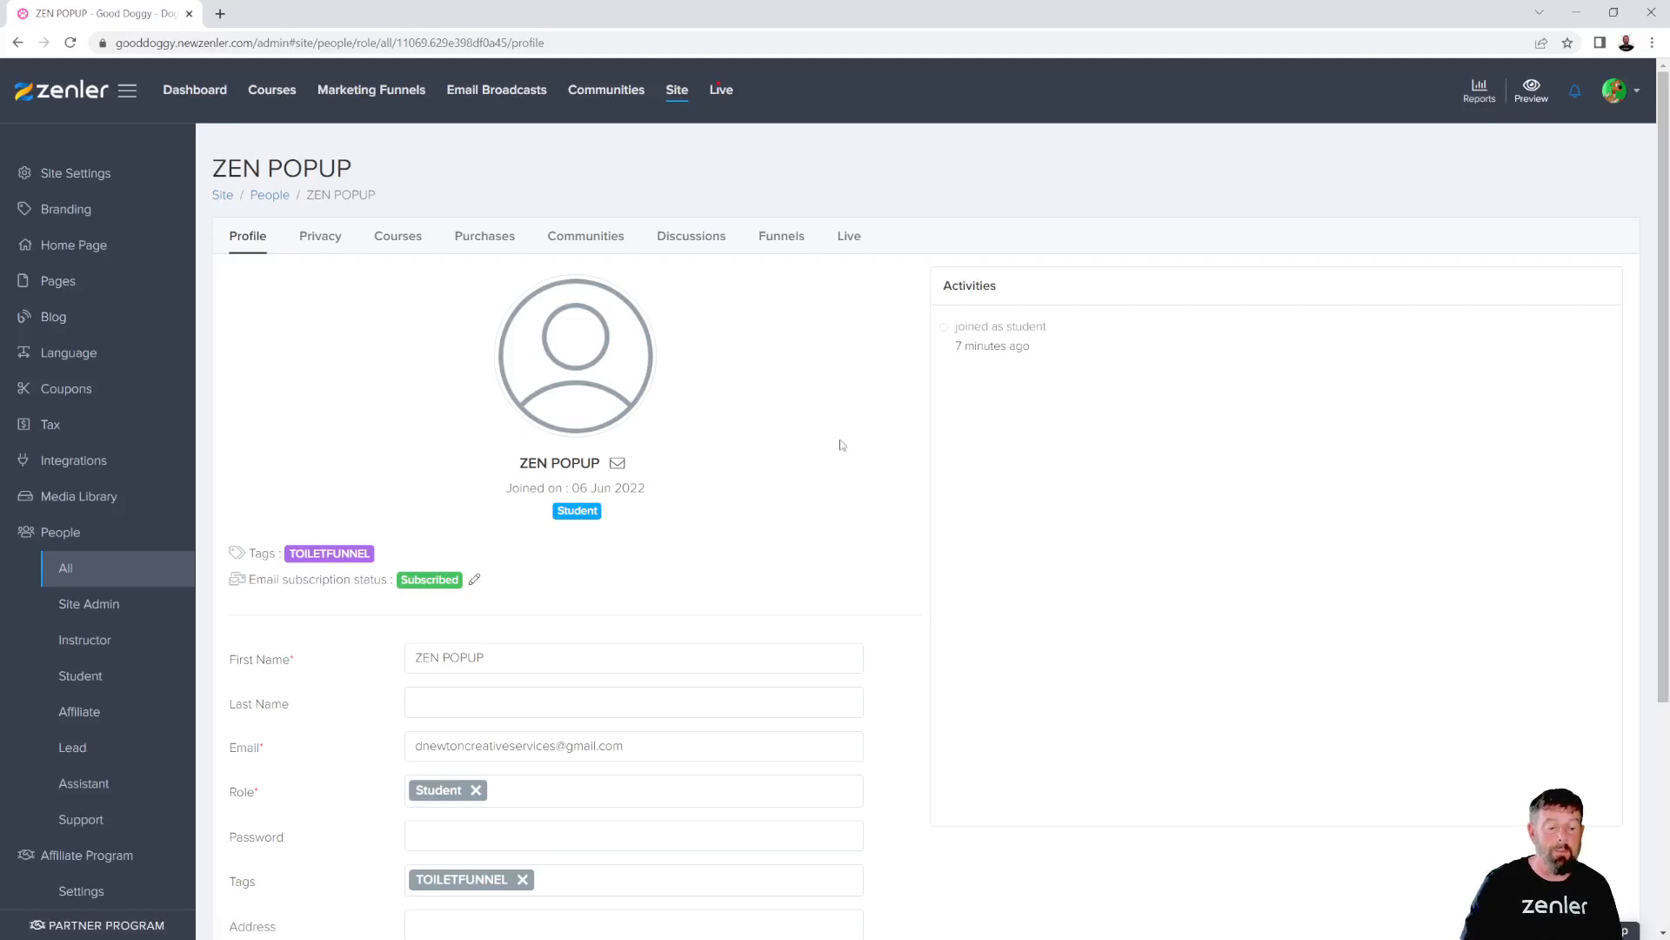
scroll(857, 470, down, 3)
scroll(1013, 575, up, 3)
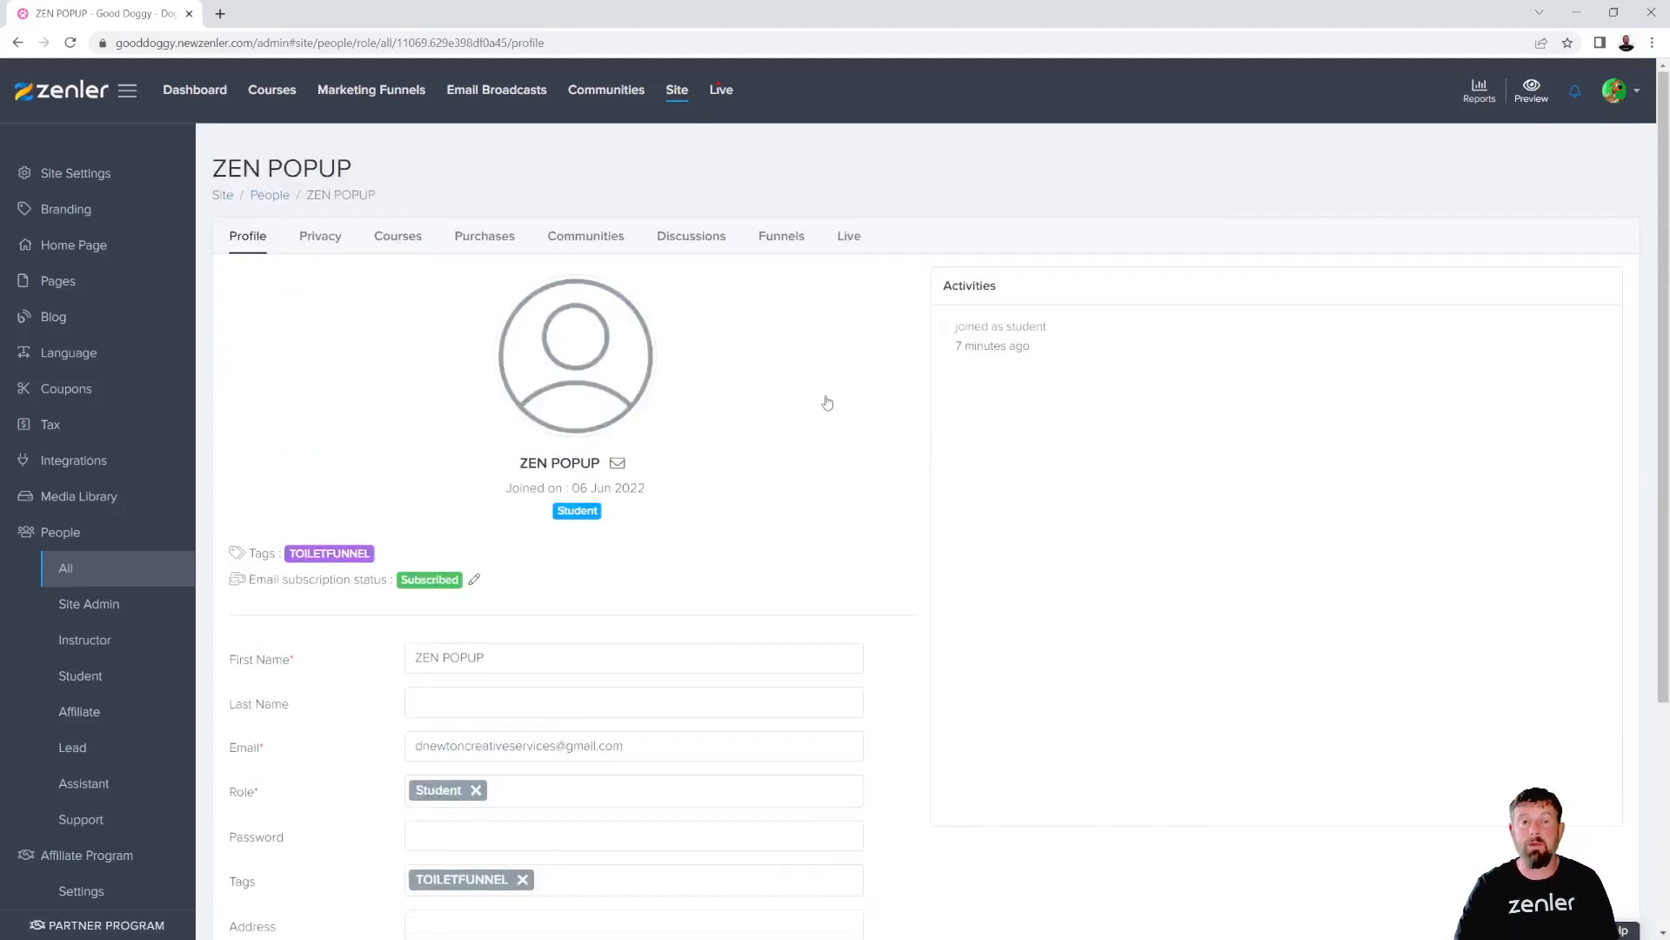